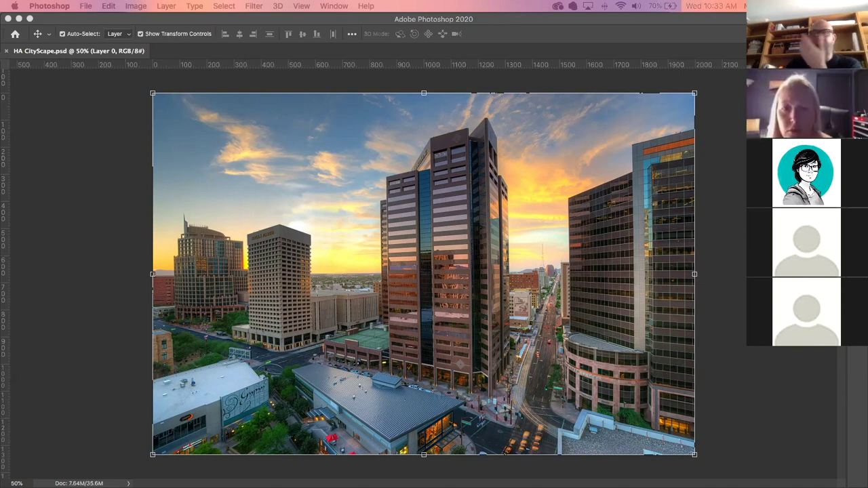
Deselect Layer 0 and turn off Auto-Select for the Move tool
click(644, 23)
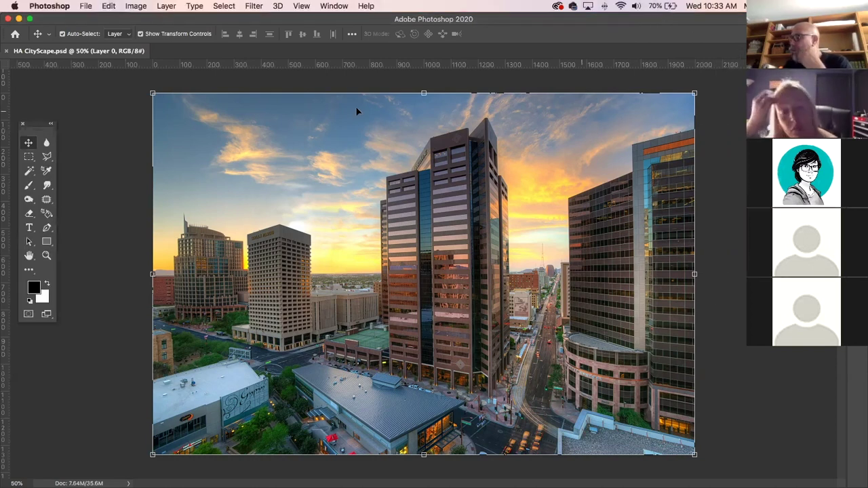
click(121, 148)
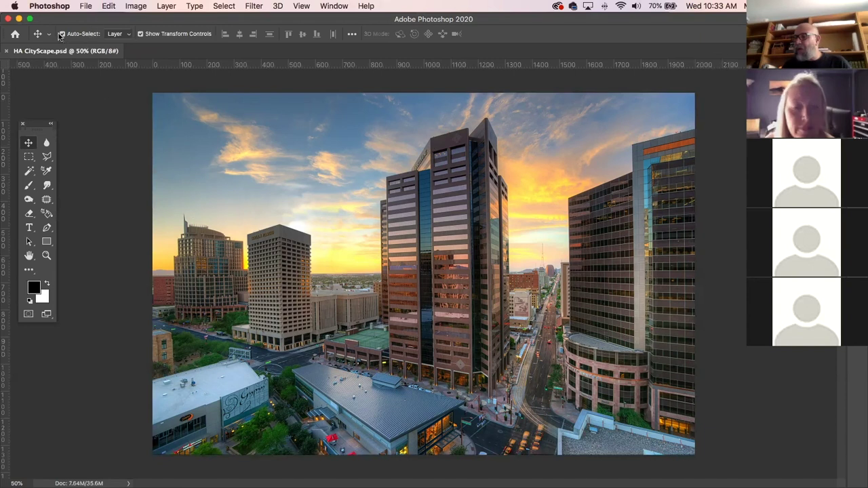
click(307, 277)
click(526, 182)
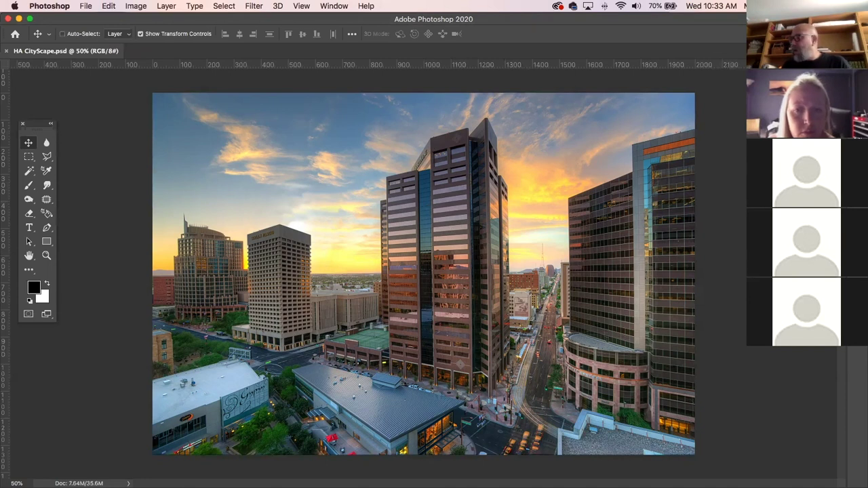
click(437, 228)
click(516, 177)
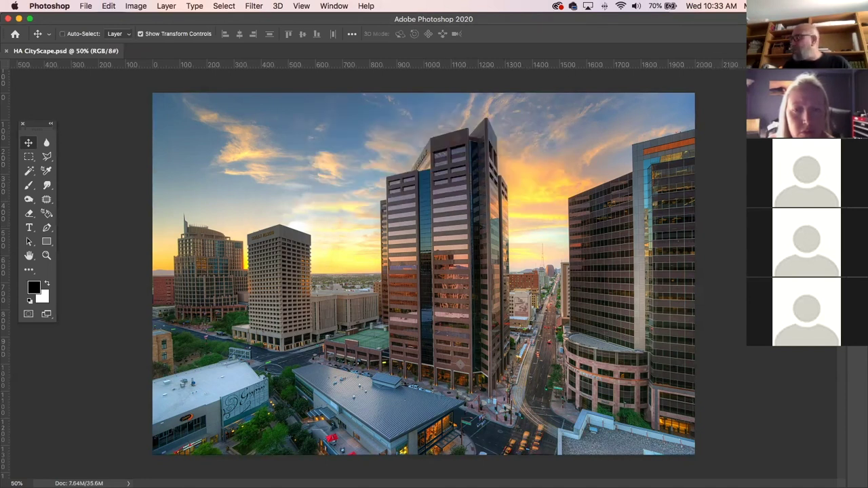
Display the layer list, switch the top layer's visibility off and on, and select that layer
key(F7)
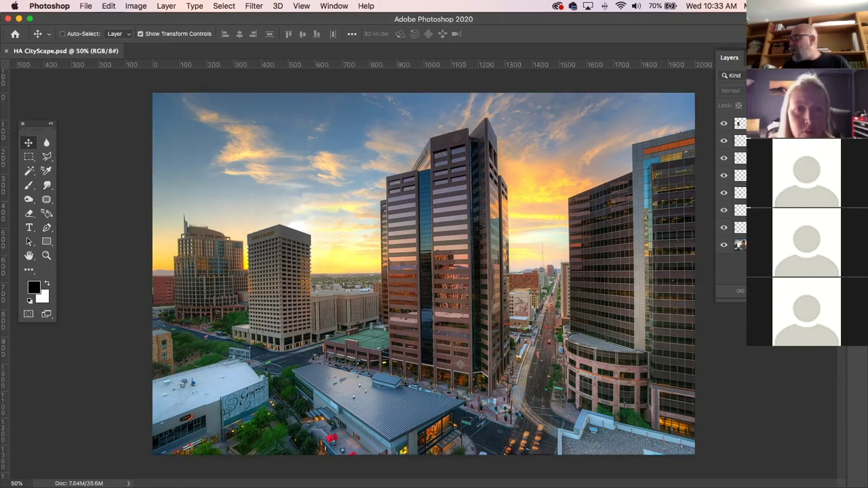
click(723, 124)
click(723, 124)
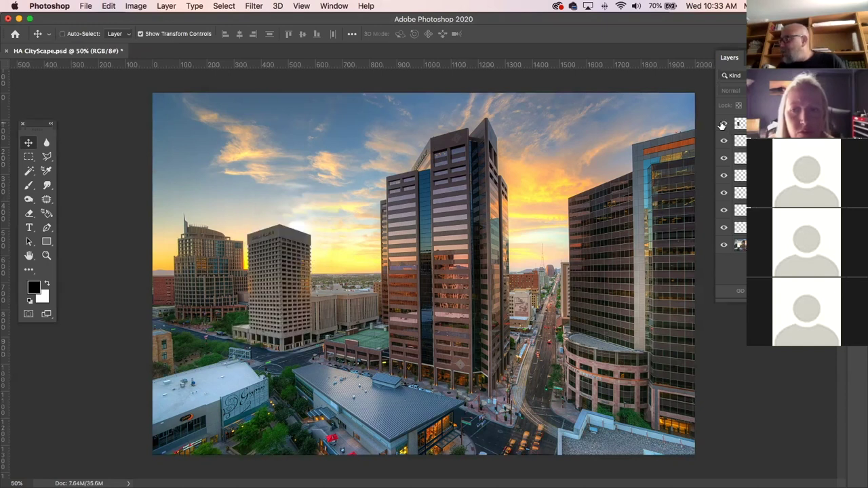
click(740, 124)
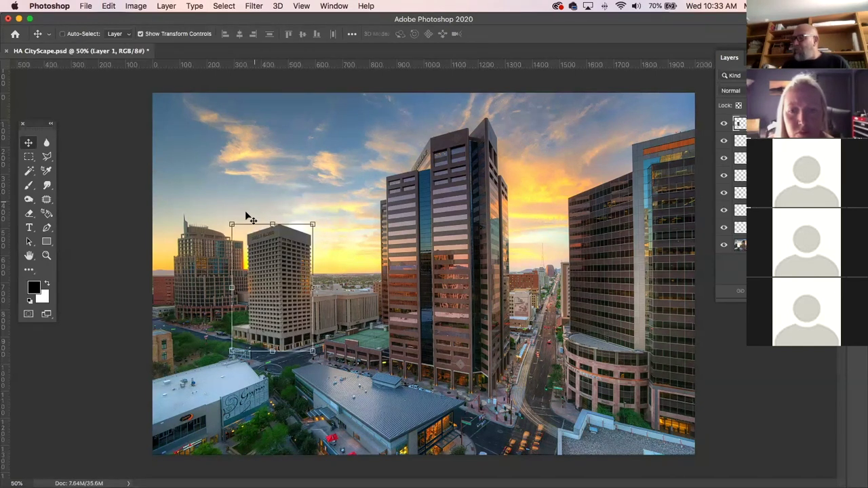
Try moving the cut-out building on Layer 1 up and toward the central tower, and undo the move
drag(270, 273, 307, 259)
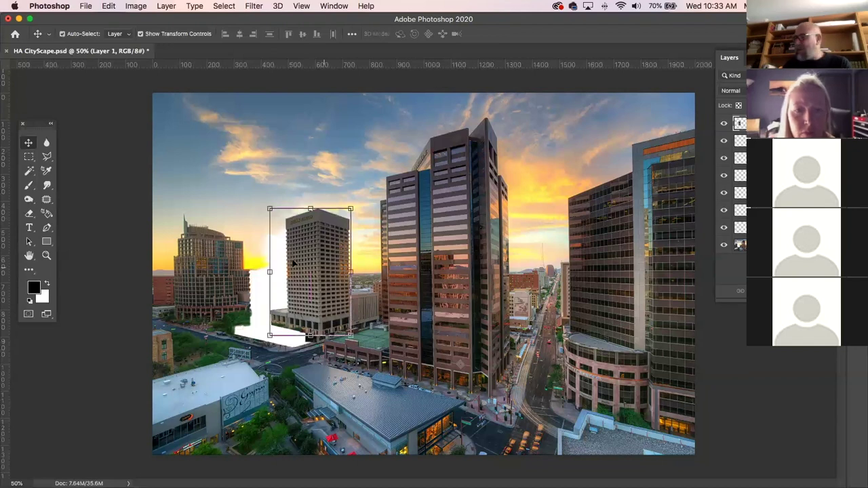
key(super+z)
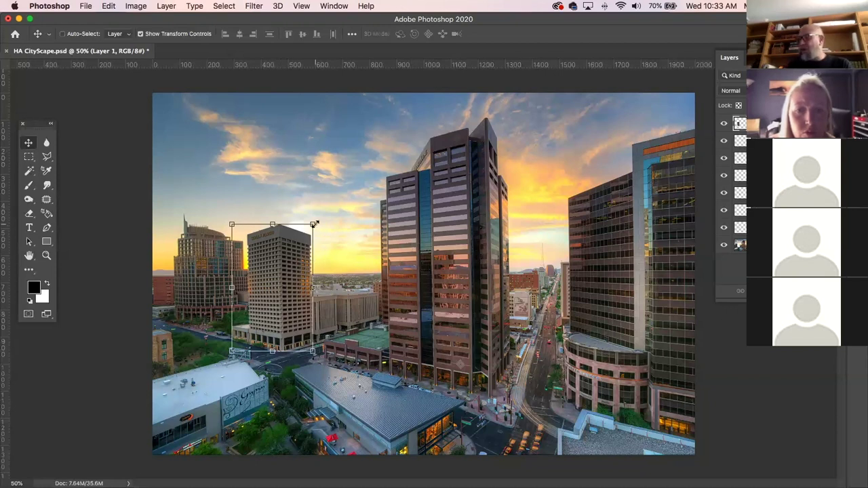
Enter Free Transform on the Layer 1 building and leave it without altering the building
key(super)
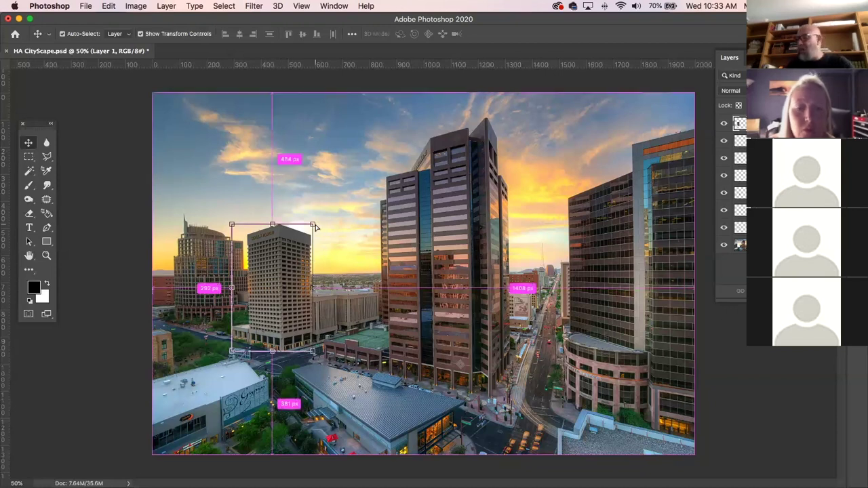
key(super+t)
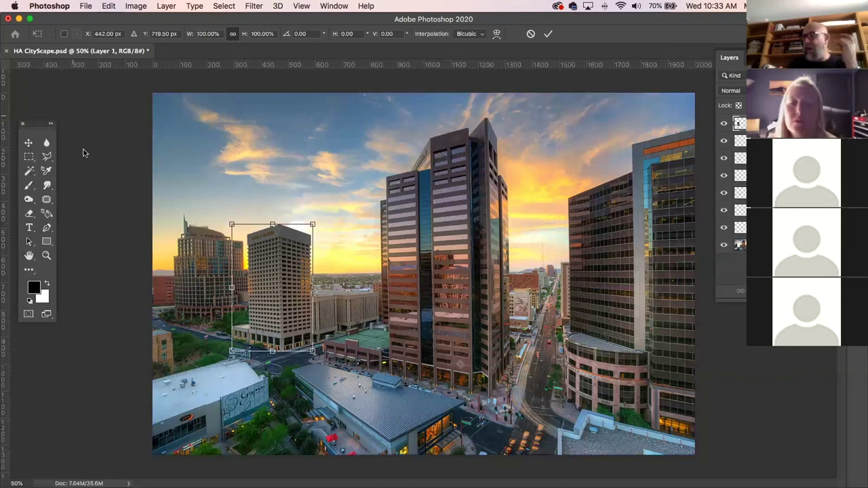
key(Return)
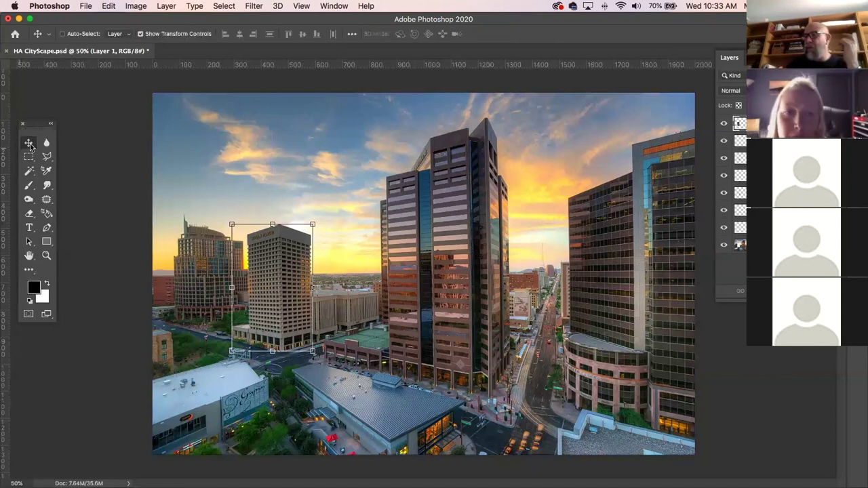
Turn on Auto-Select for layers and use it on the canvas to select Layer 0 and the Layer 1 building in turn
click(63, 34)
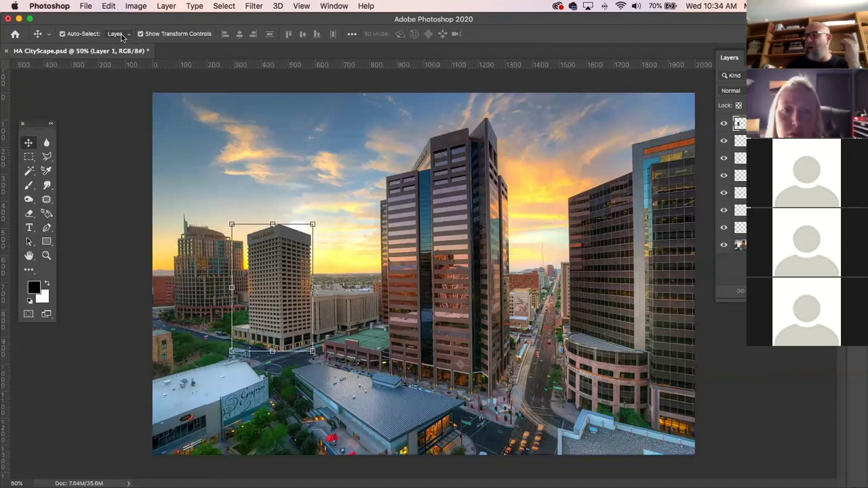
click(461, 229)
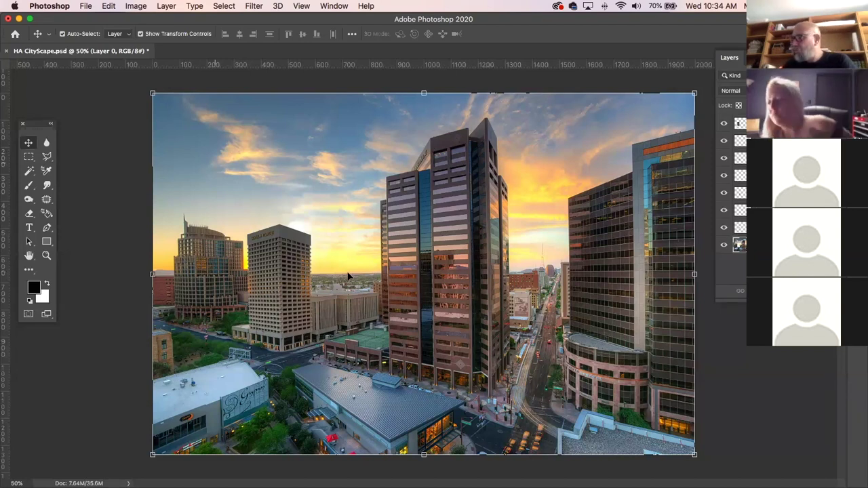
click(278, 261)
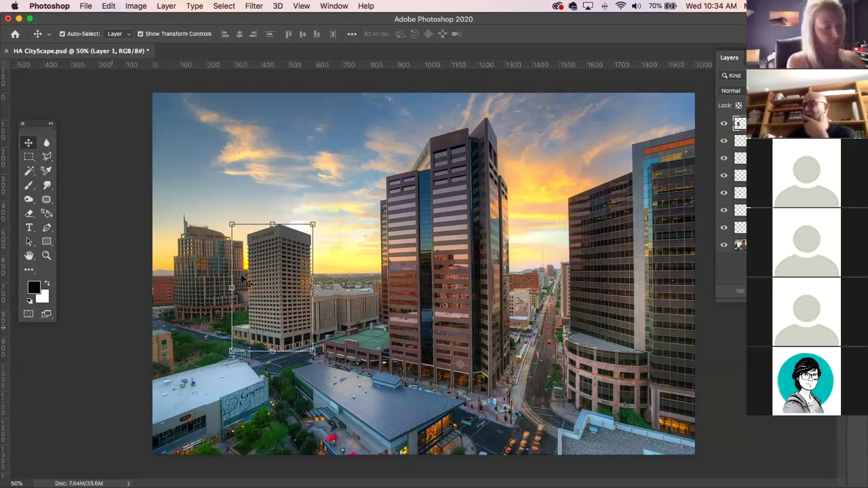
click(110, 6)
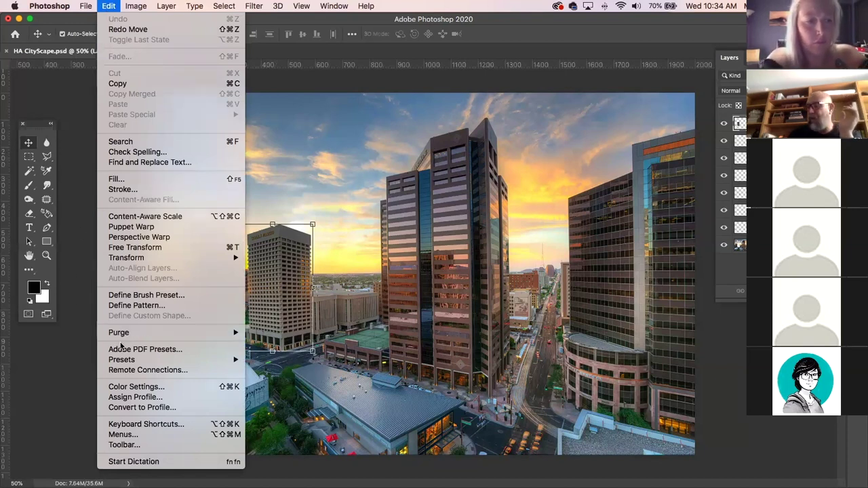
mouse_move(119, 262)
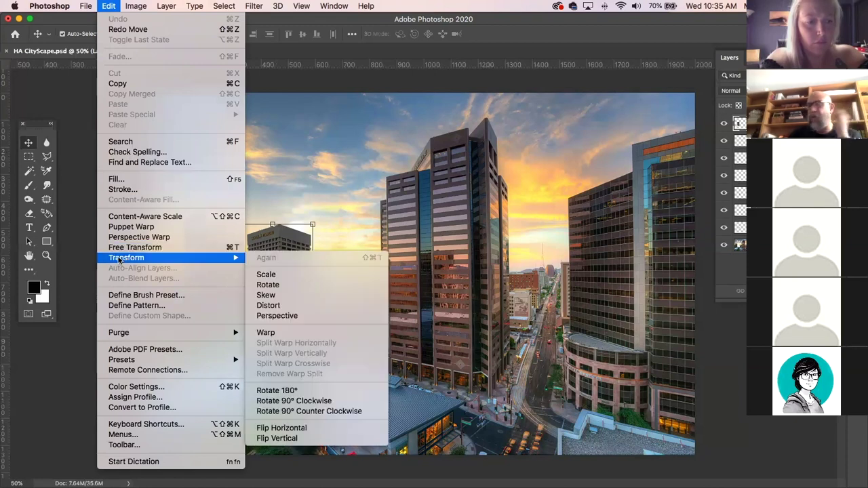
mouse_move(136, 6)
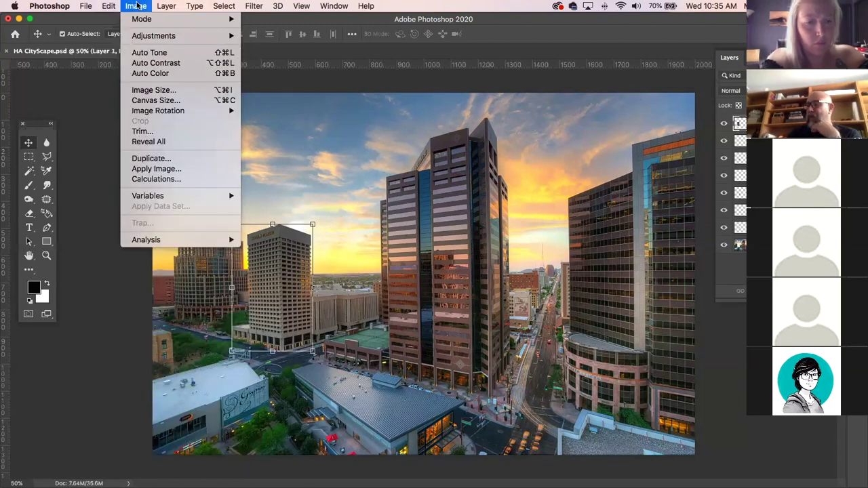
mouse_move(156, 36)
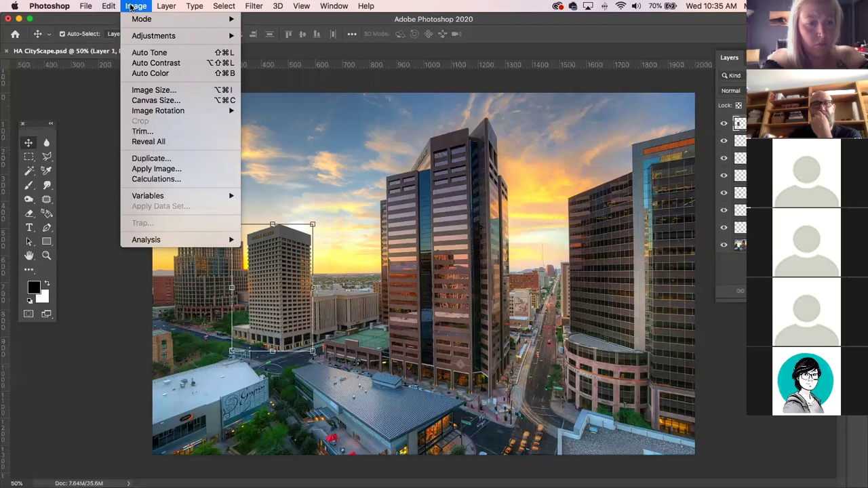
click(131, 7)
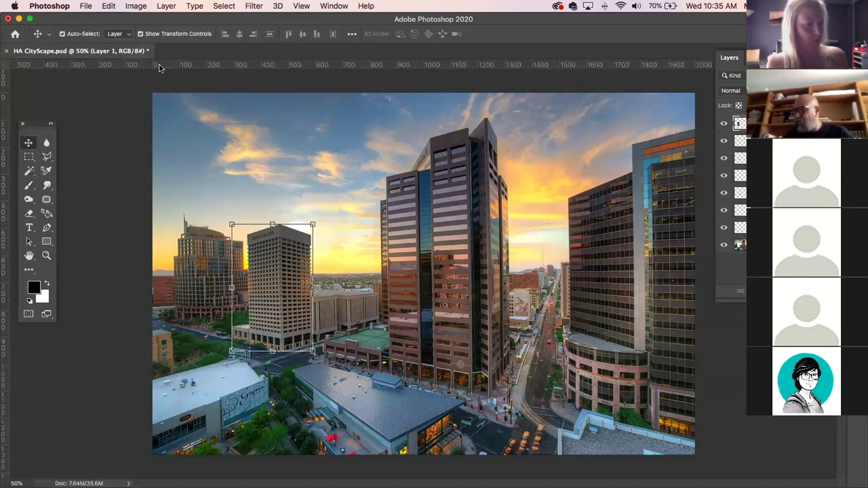
Clear the layer selection and select Layer 0 directly in the image
click(82, 156)
click(258, 275)
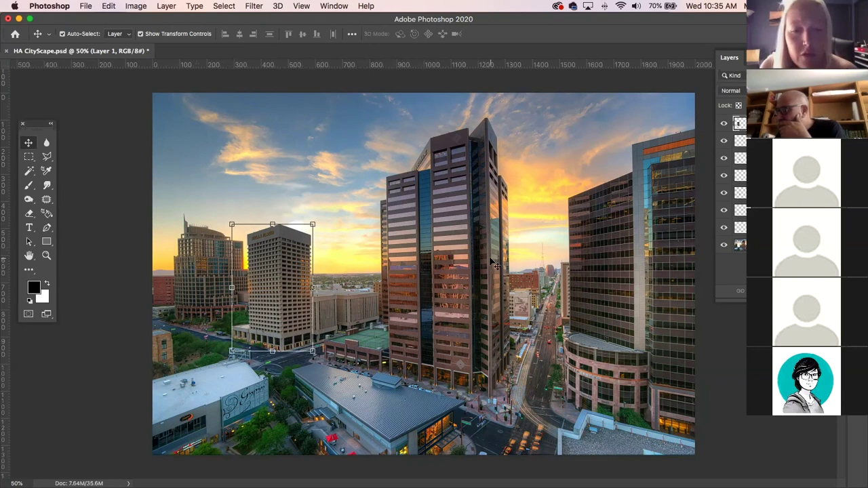
click(128, 154)
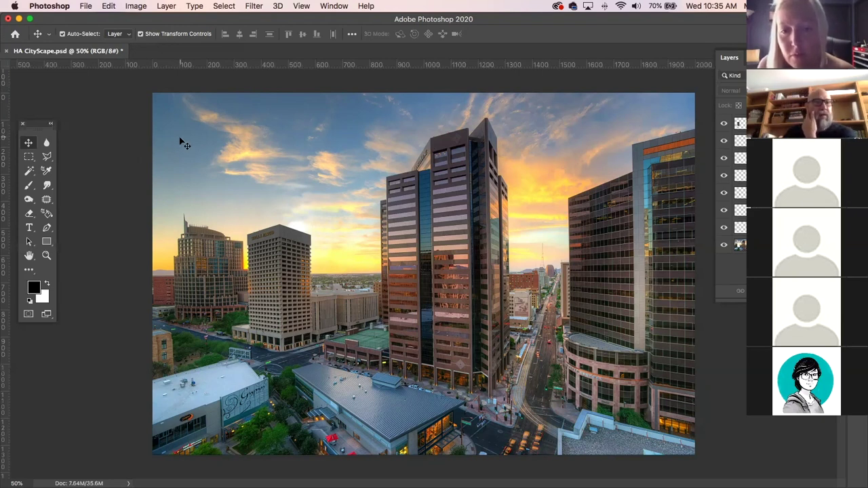
click(269, 411)
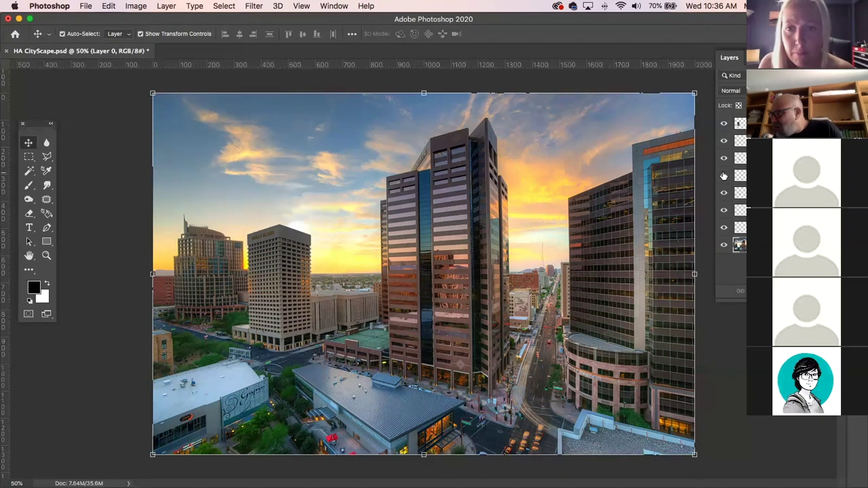
Check the fifth and seventh layers from the top of the stack by switching their visibility off and on
click(724, 194)
click(725, 194)
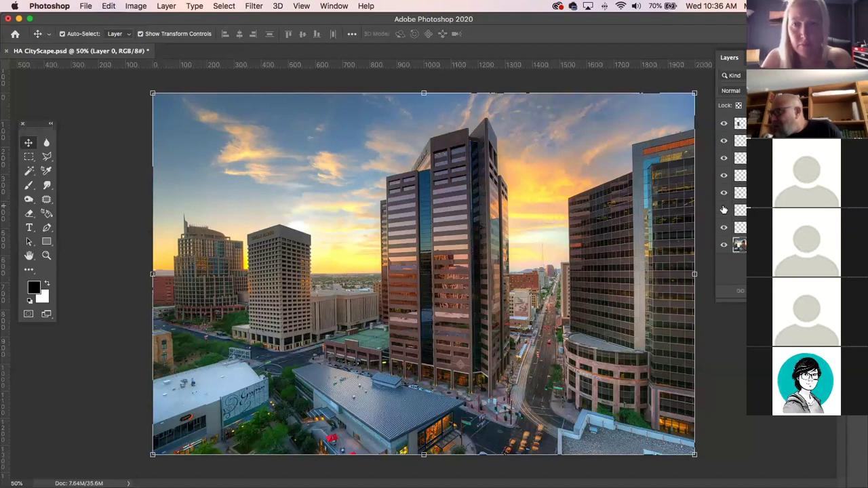
click(724, 228)
click(723, 228)
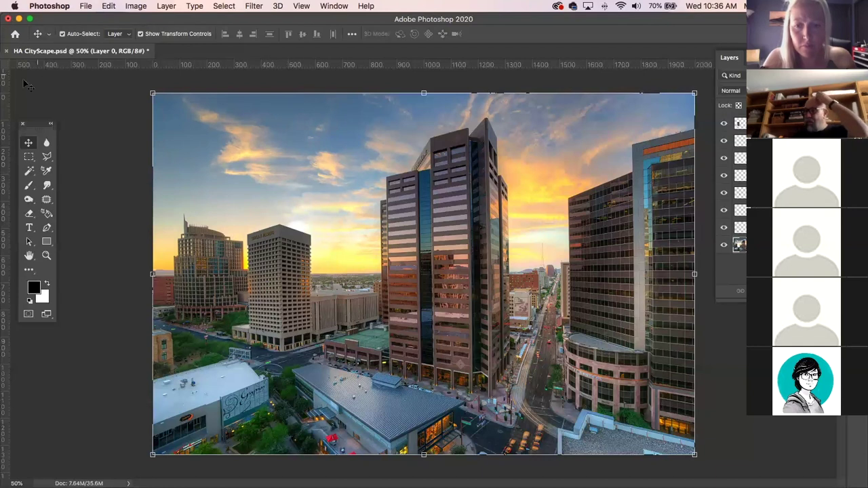
Close HA CityScape.psd without saving the changes
click(6, 51)
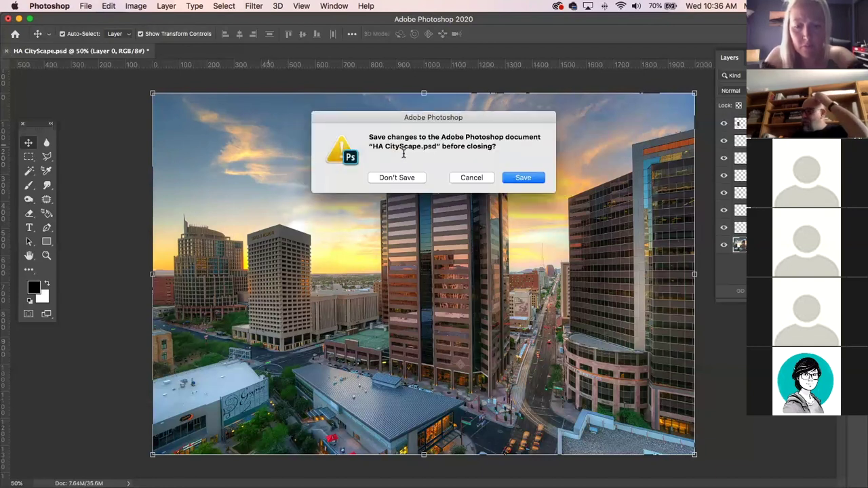
click(397, 177)
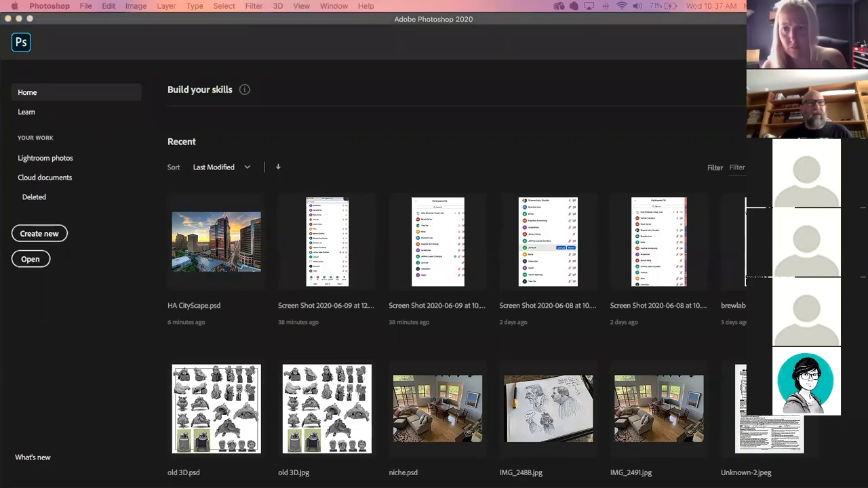
Open the student's 6_9_2020 City PNG and clear its layer selection
key(Escape)
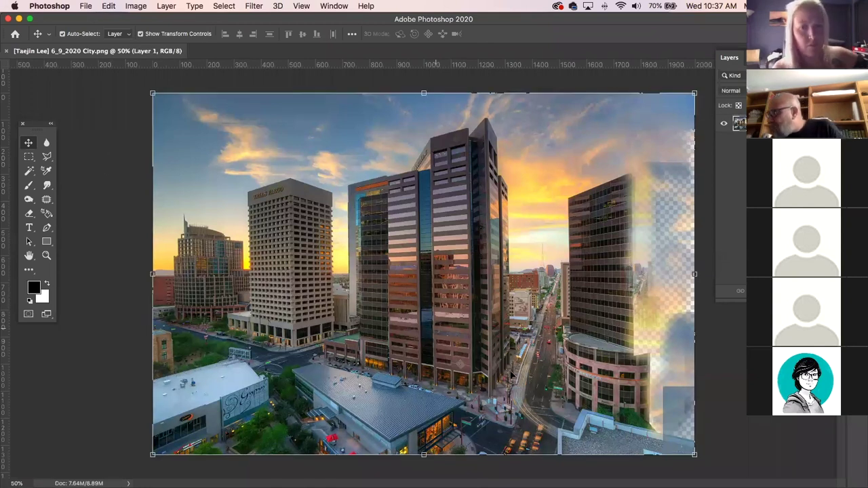
click(684, 354)
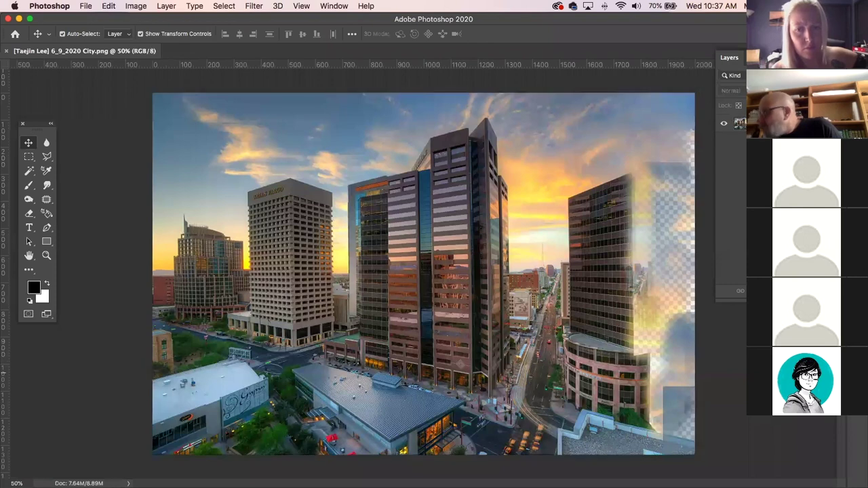
click(666, 331)
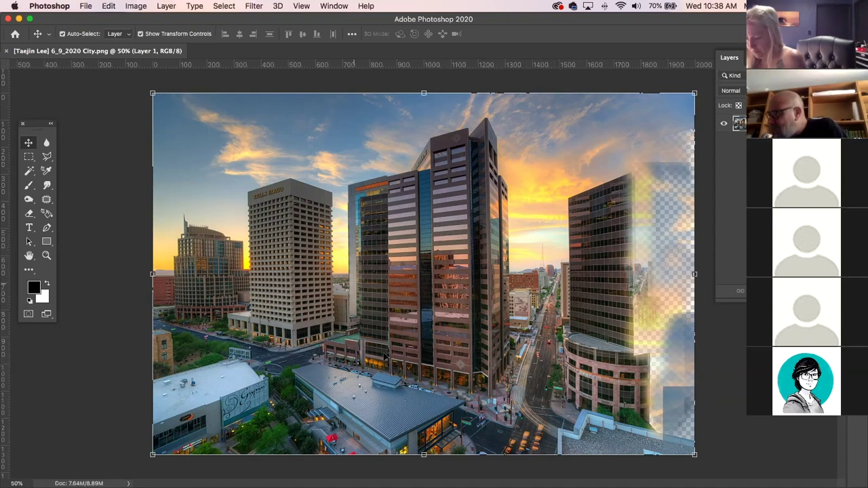
click(88, 230)
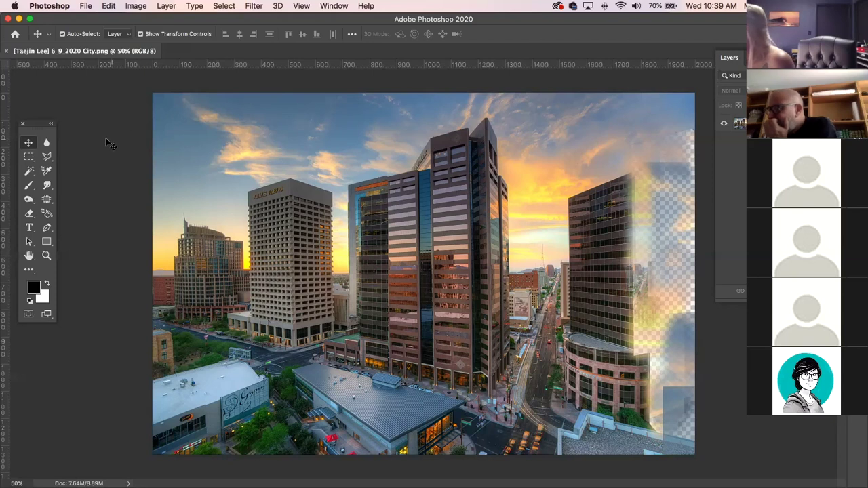
click(193, 153)
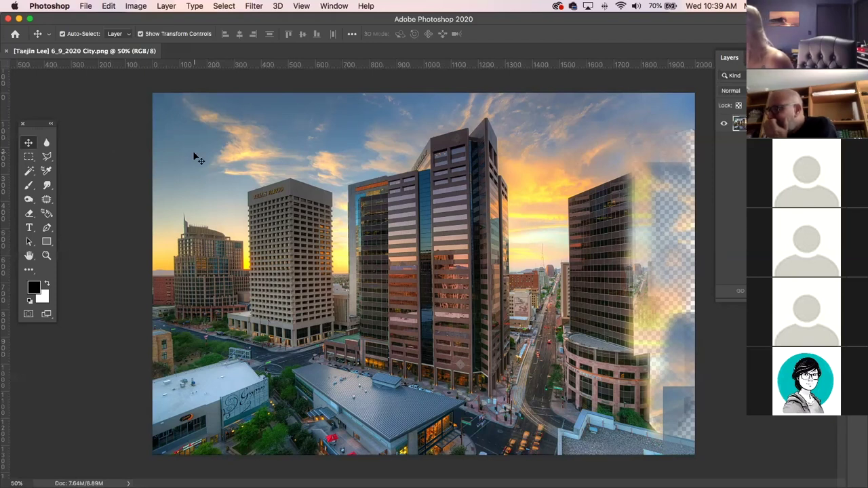
click(119, 155)
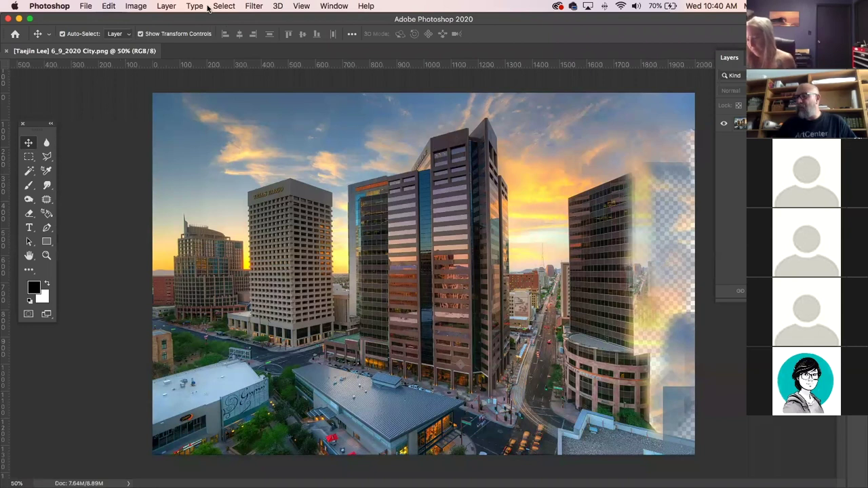
click(143, 6)
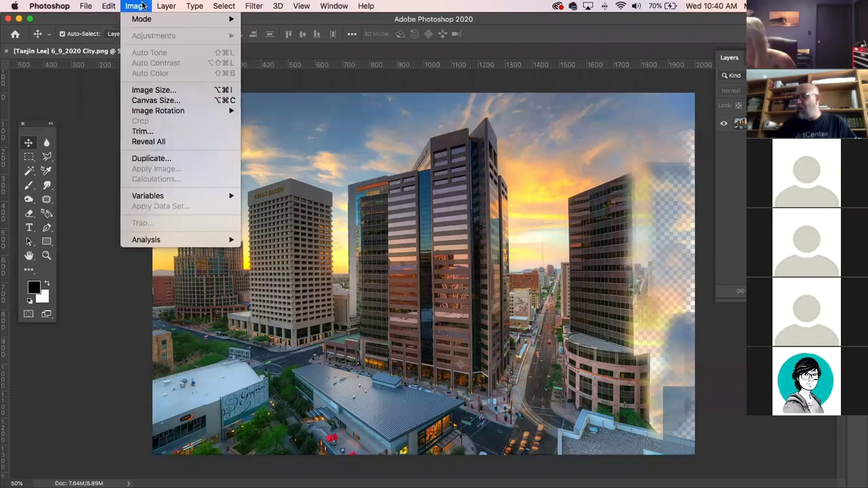
mouse_move(107, 5)
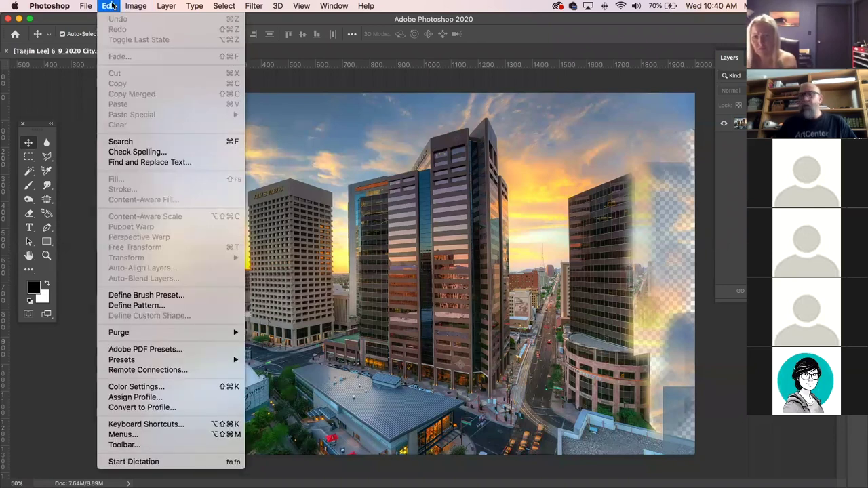
Select Layer 1 directly in the image and close the 6_9_2020 City PNG
click(113, 6)
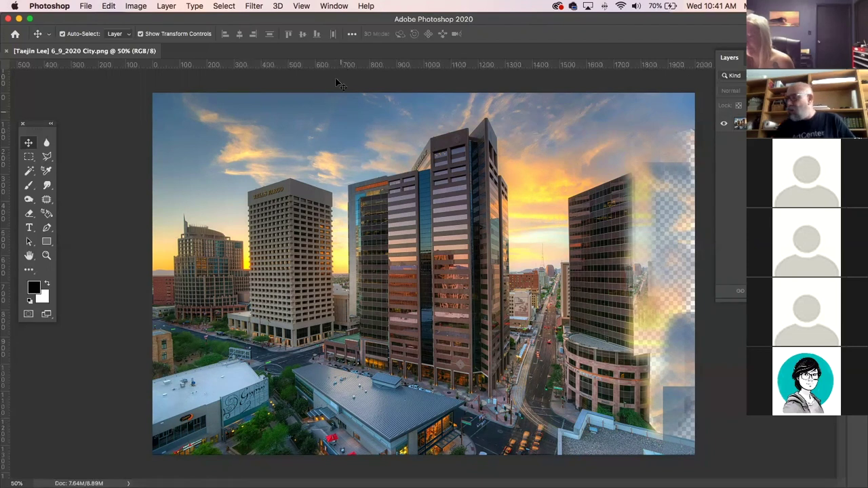
click(493, 210)
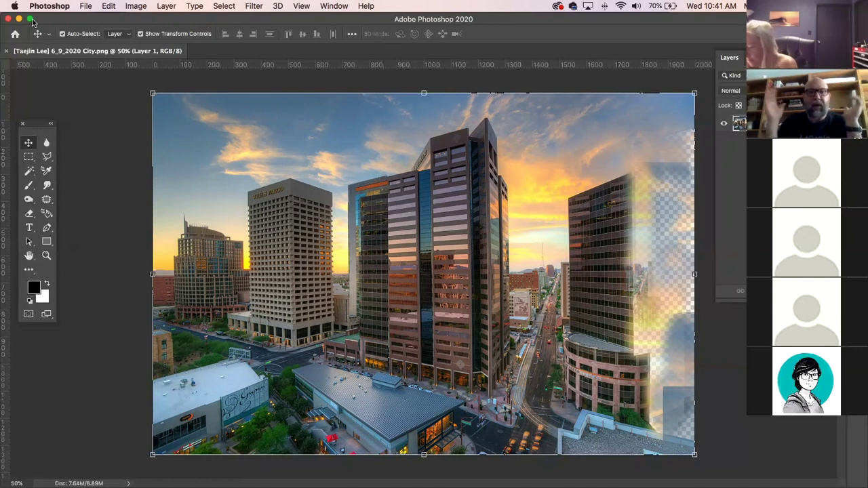
click(6, 53)
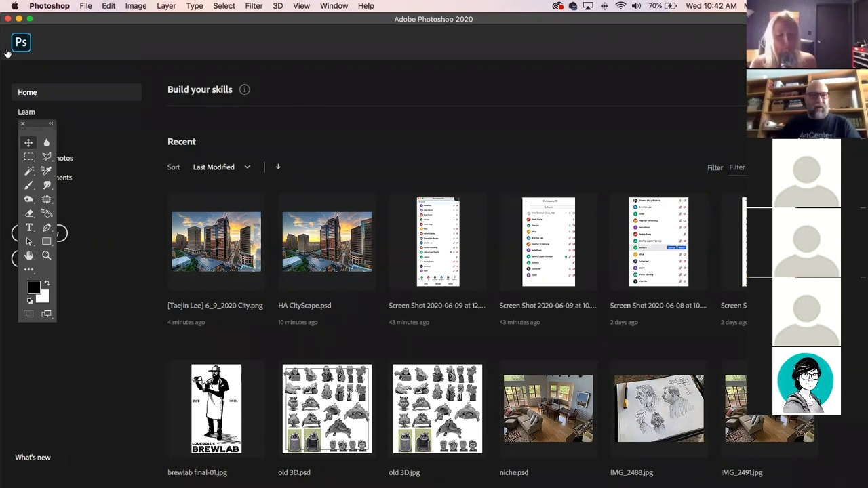
Open the student's Building Practice PSD and clear its layer selection
mouse_move(305, 18)
mouse_down()
mouse_move(330, 116)
mouse_move(323, 22)
mouse_move(308, 18)
mouse_up()
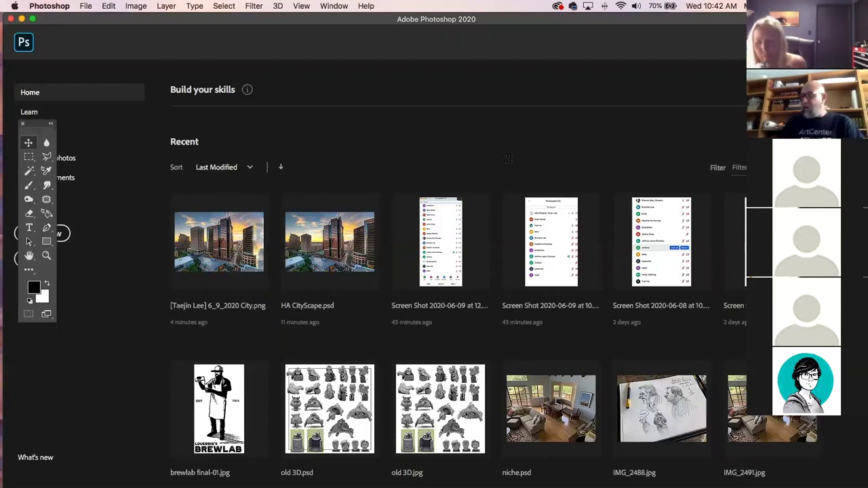
drag(55, 18, 290, 401)
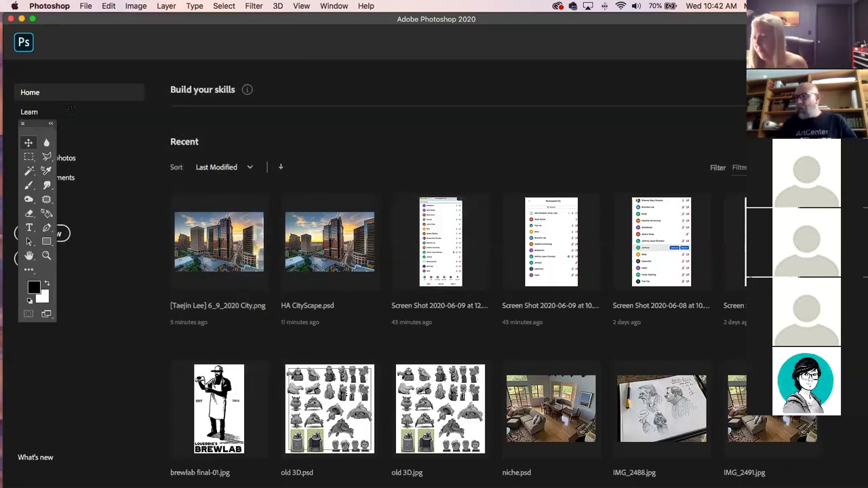
drag(53, 105, 293, 417)
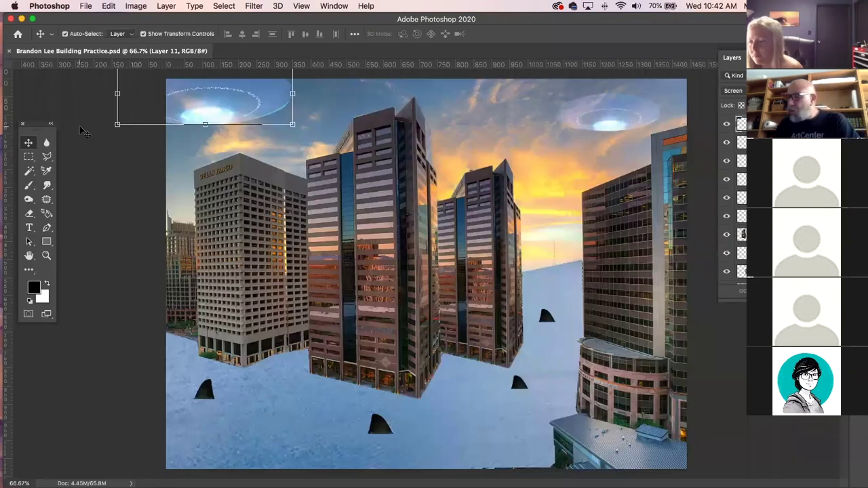
click(87, 134)
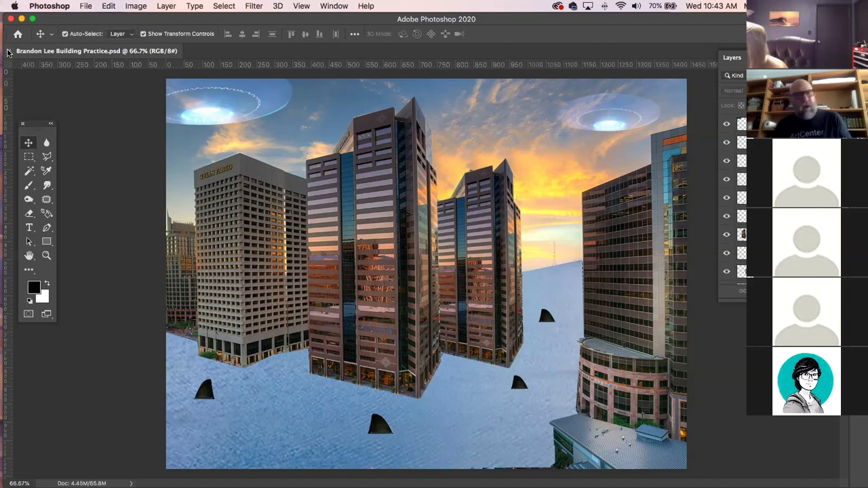
Select the larger flying saucer's layer in the image and close the Building Practice PSD
click(210, 94)
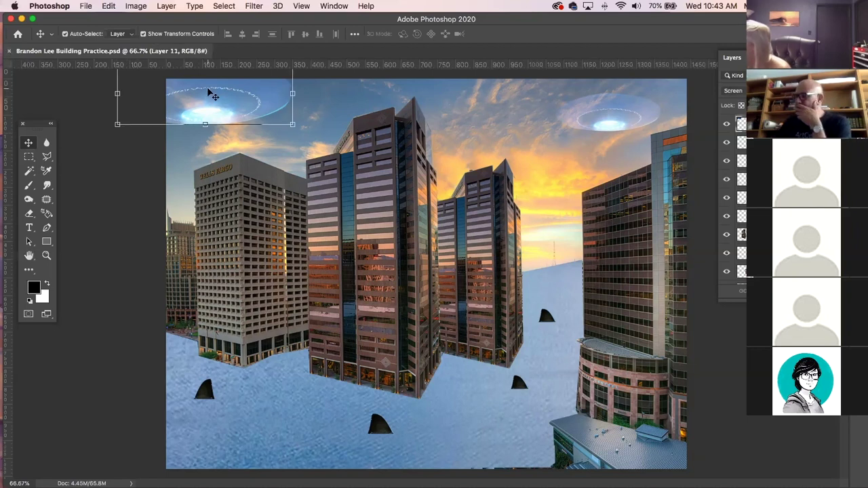
click(10, 52)
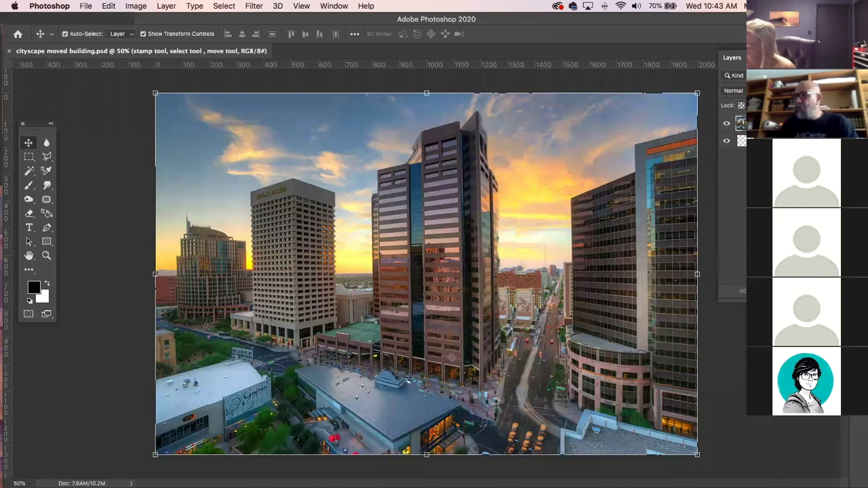
Check which layer the Wells Fargo building belongs to in cityscape moved building.psd, then close the file
click(114, 164)
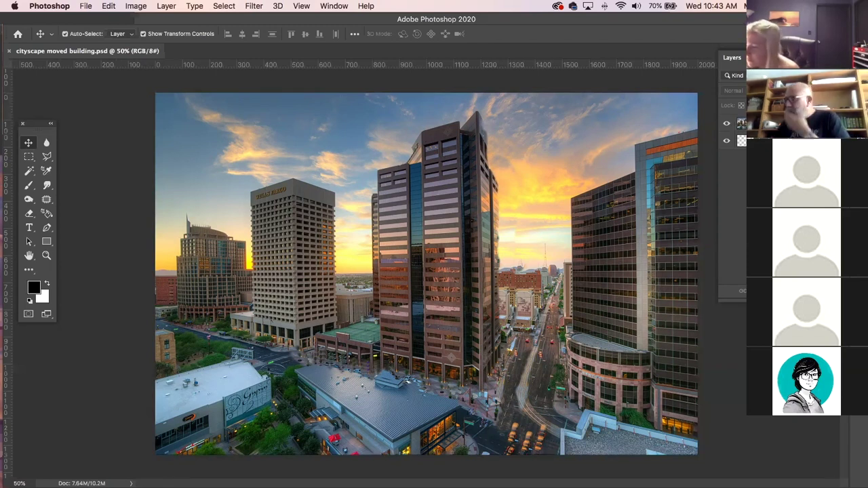
click(268, 250)
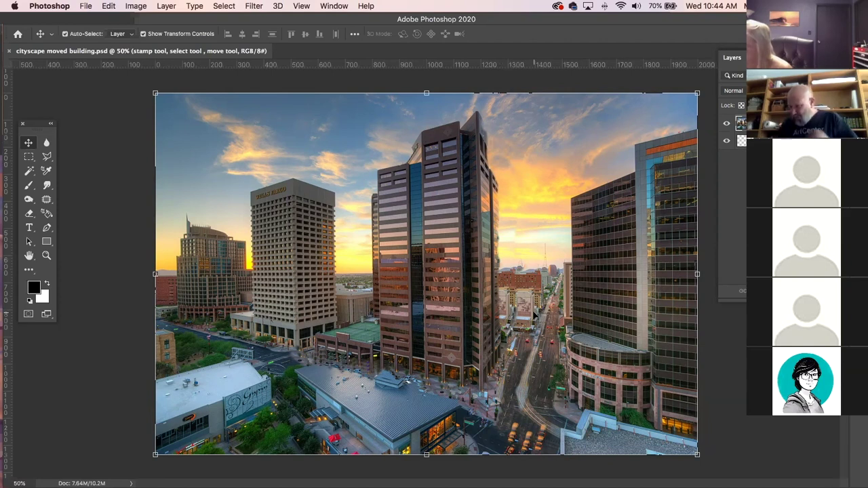
click(10, 51)
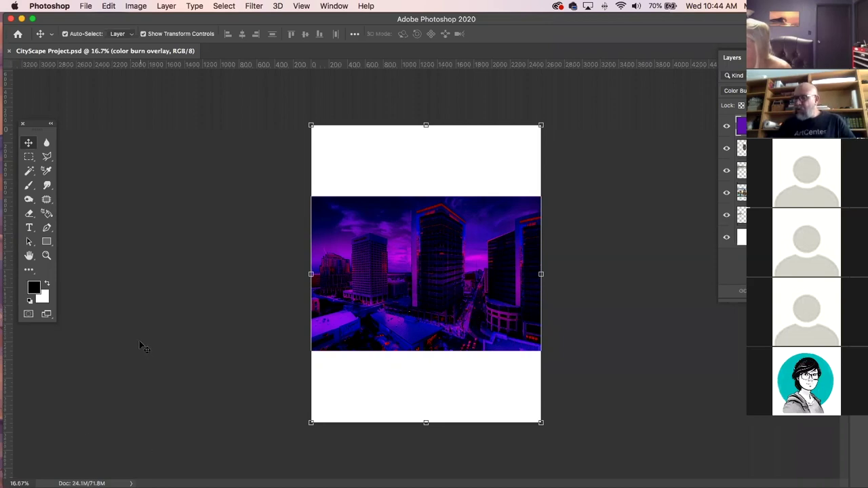
Clear the layer selection in CityScape Project.psd and examine the purple cityscape at 33.3% magnification
key(Return)
click(46, 254)
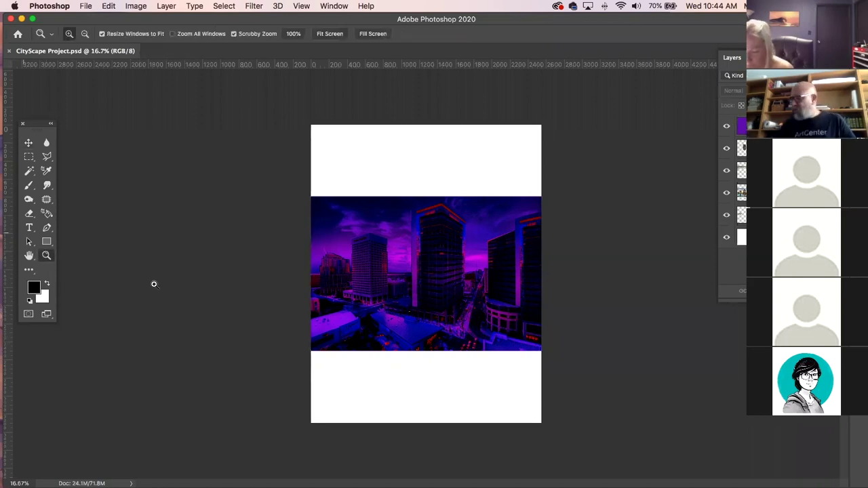
drag(430, 300, 461, 342)
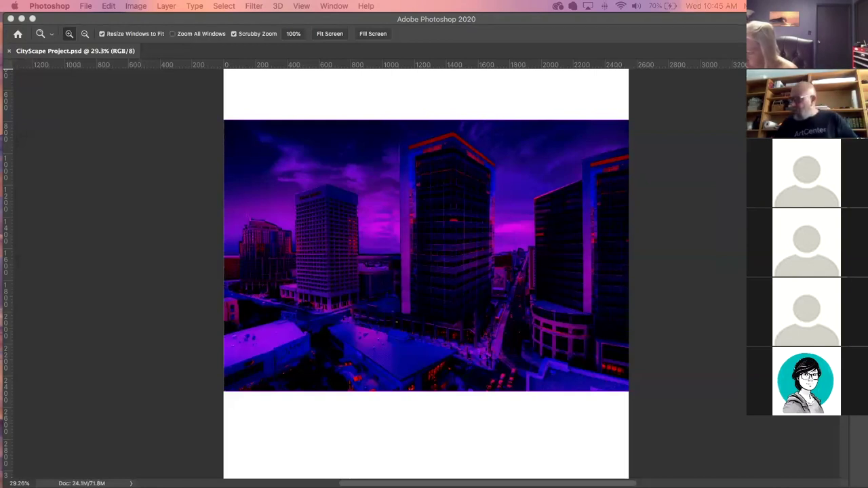
key(Tab)
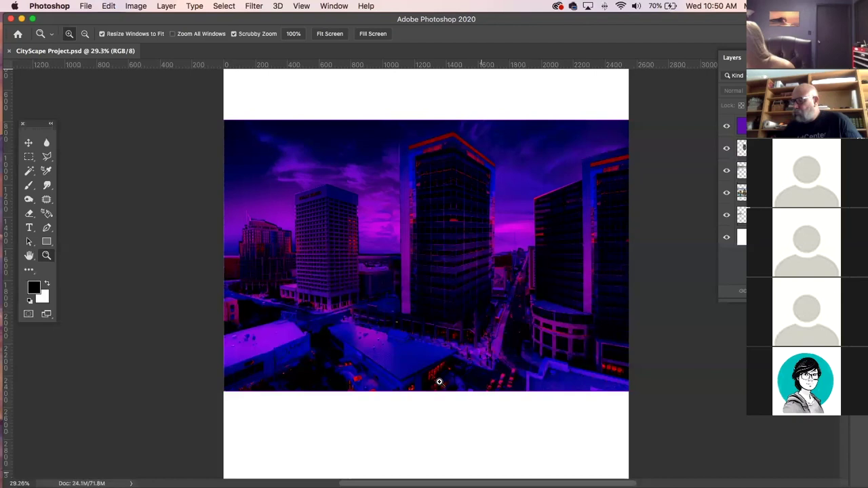
click(326, 252)
With the Move tool active, compare the image with the color burn overlay layer off and on, leaving it hidden
click(29, 143)
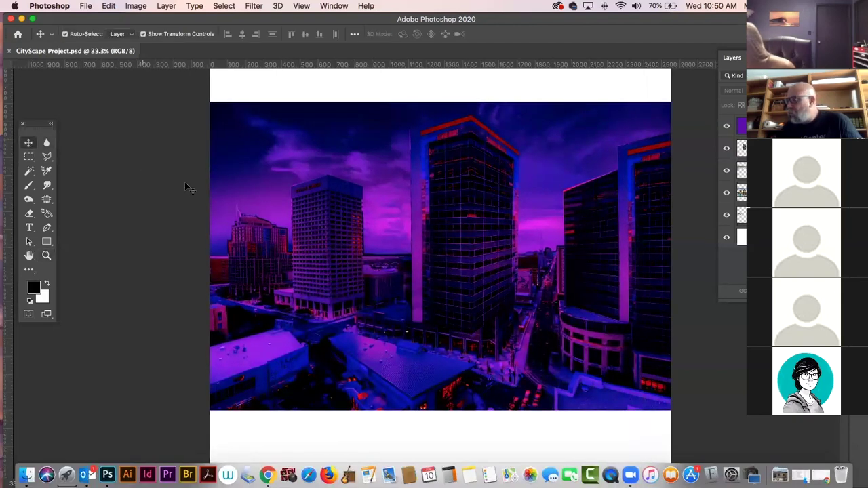
click(100, 171)
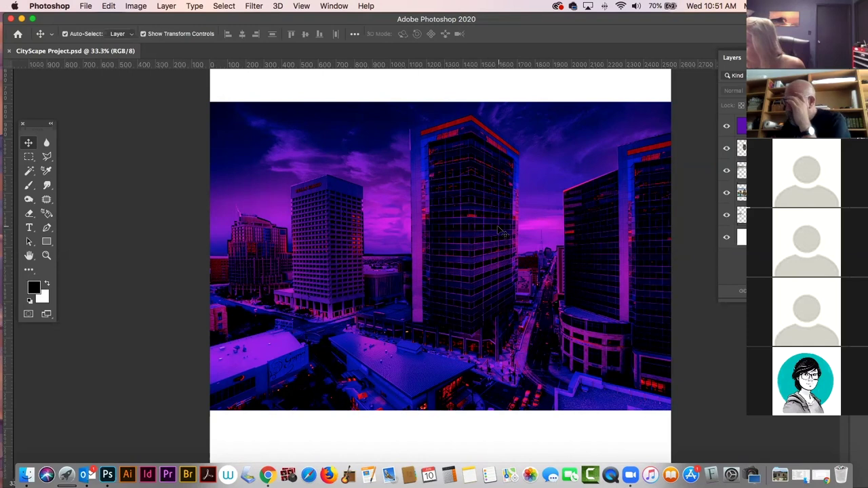
click(727, 128)
click(727, 127)
click(727, 128)
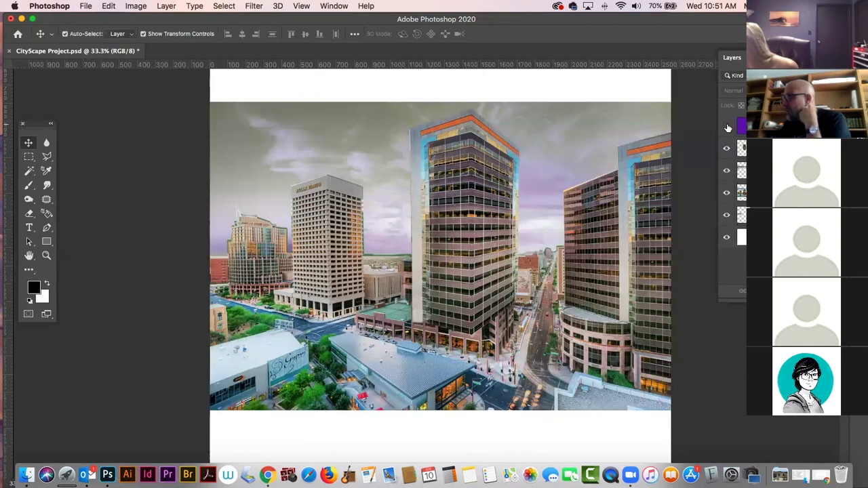
Try moving the central building's layer toward the Wells Fargo building, undo the move and select the cityscape layer in the image
drag(504, 207, 430, 216)
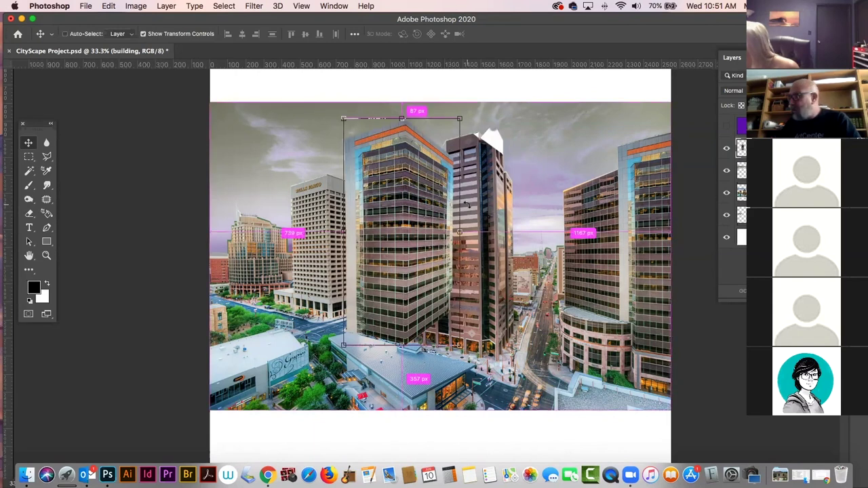
key(super+z)
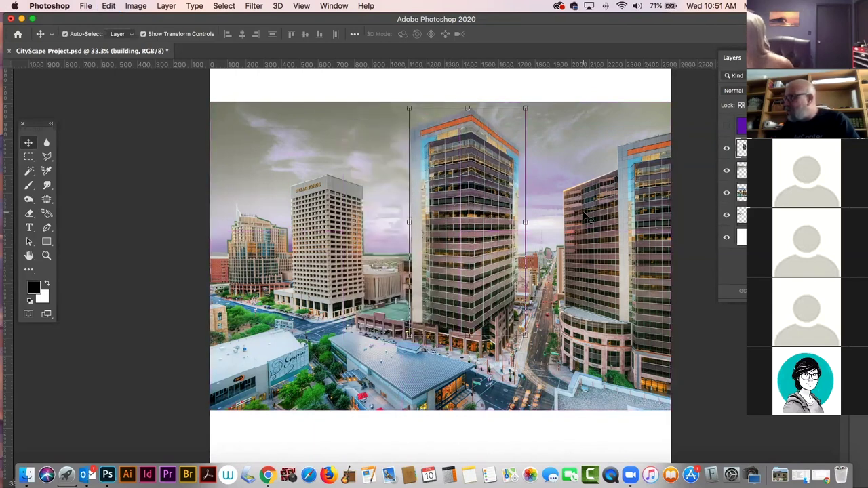
click(584, 215)
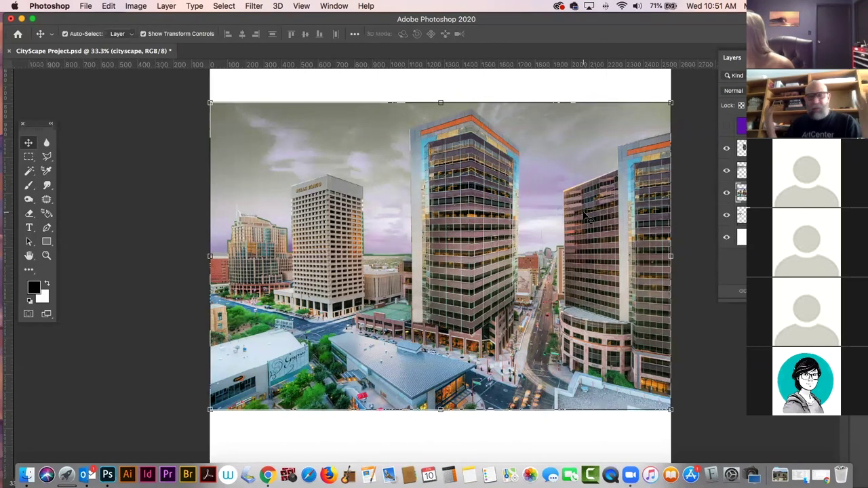
Close CityScape Project.psd without saving the changes
click(11, 53)
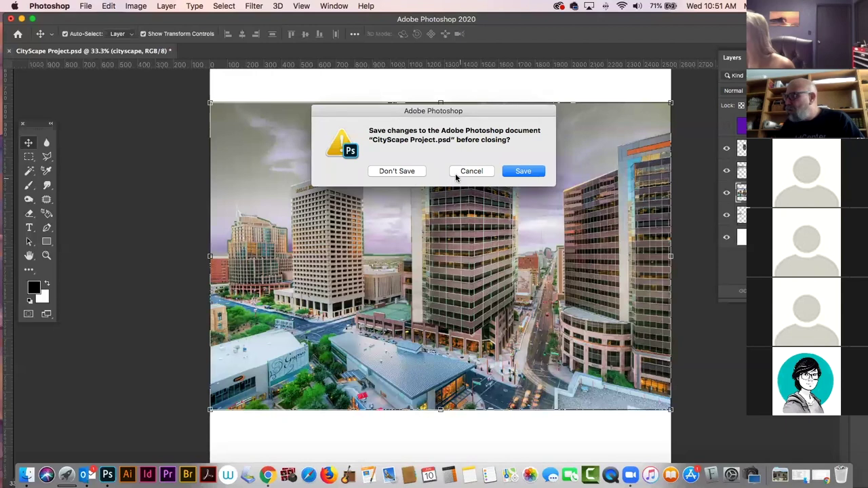
click(397, 171)
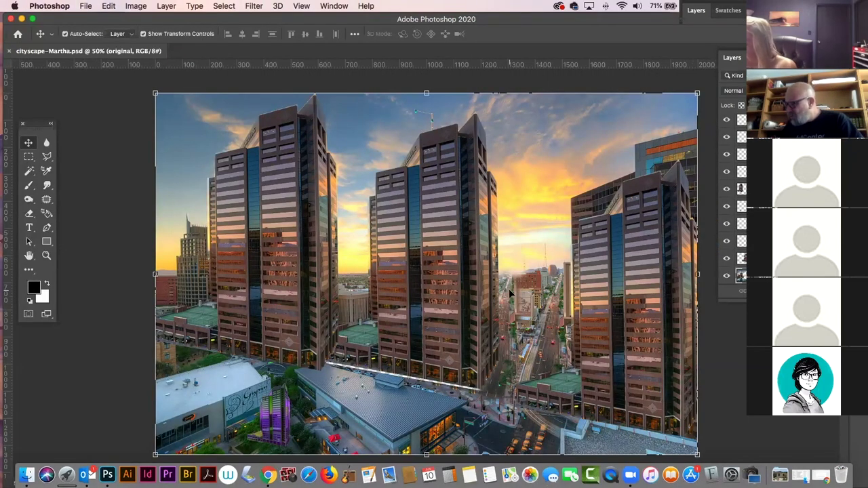
Clear the layer selection in the student's cityscape PSD, try moving the leftmost tower, and undo the move
click(119, 233)
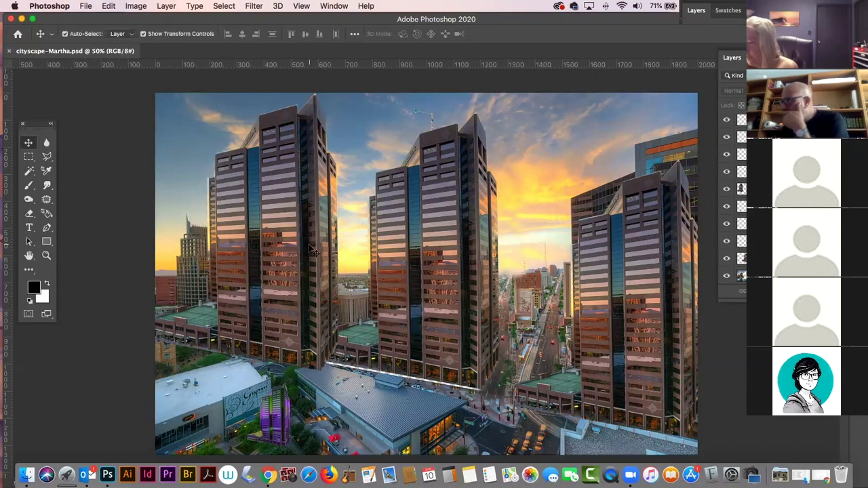
click(329, 256)
drag(305, 248, 287, 222)
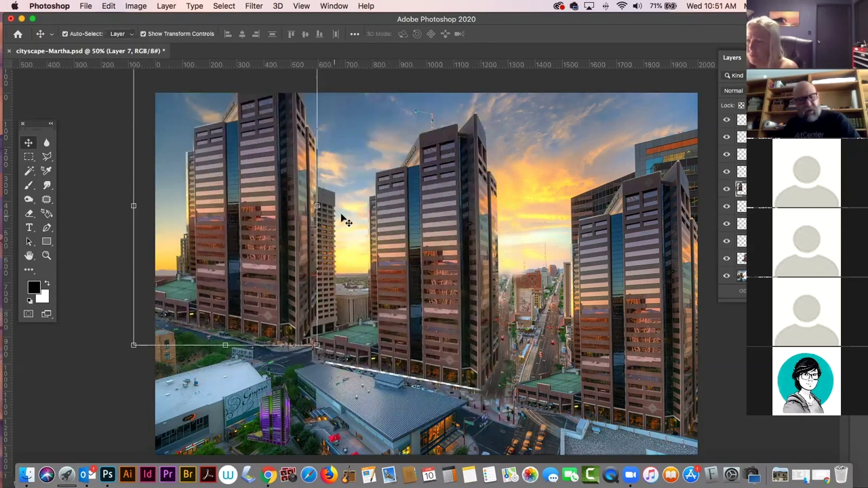
key(super+z)
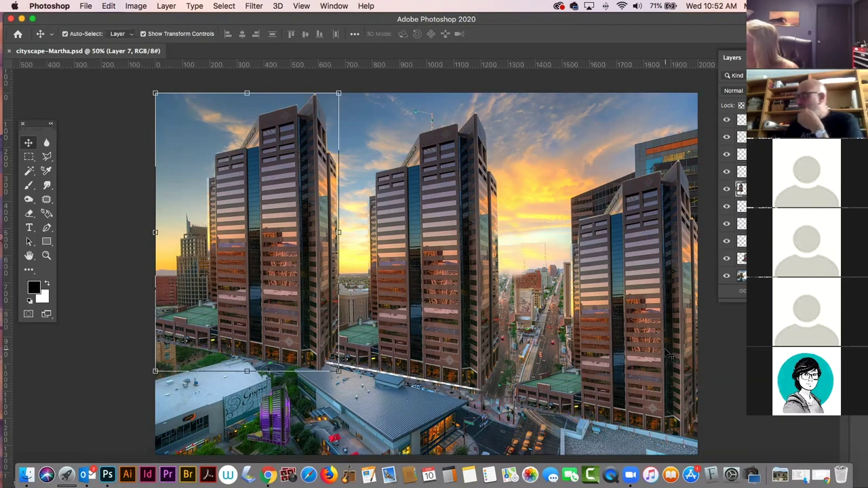
Try moving the rightmost tower on Layer 5 in front of the central tower, and undo the move
click(632, 319)
drag(632, 319, 466, 278)
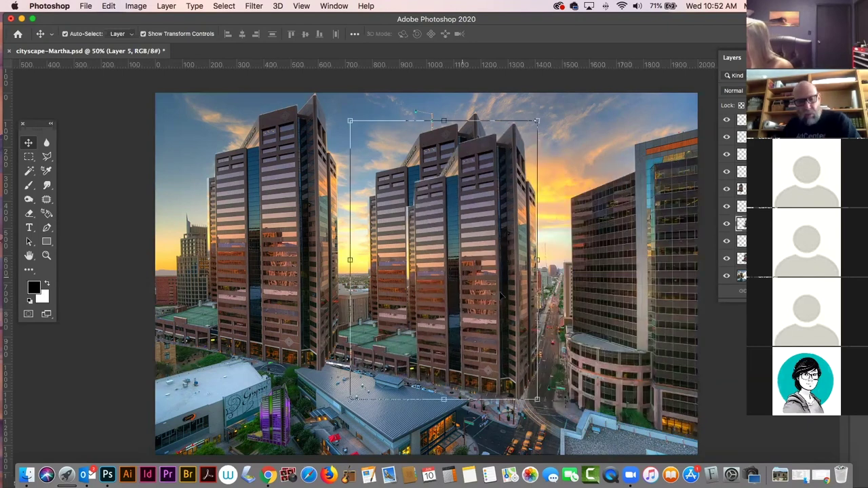
key(super+z)
click(526, 289)
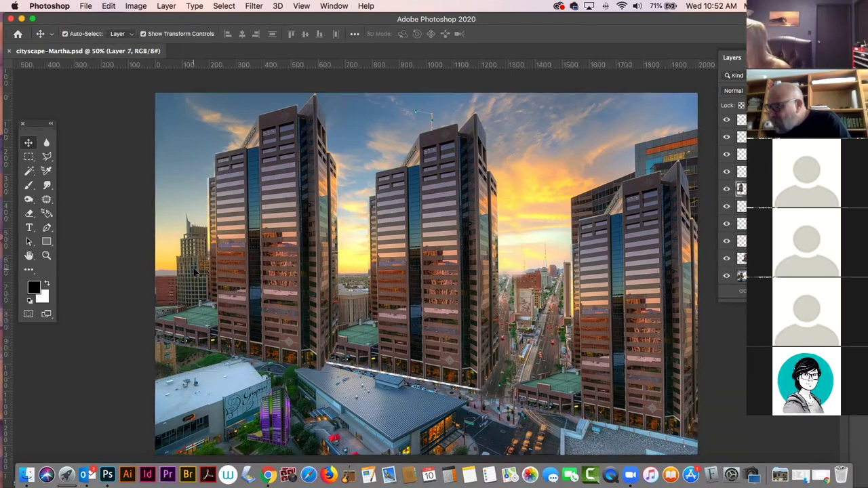
Check the layers of the distant building and the small purple building in the image, then close the student's cityscape PSD
drag(193, 271, 217, 283)
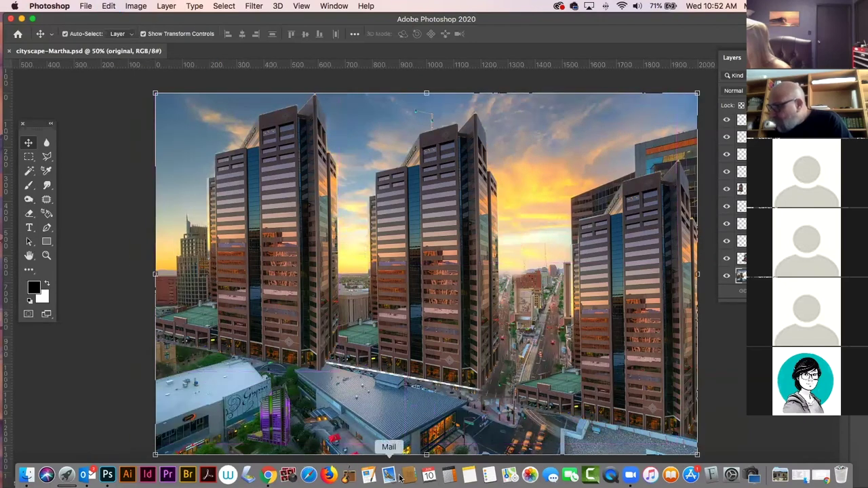
click(277, 417)
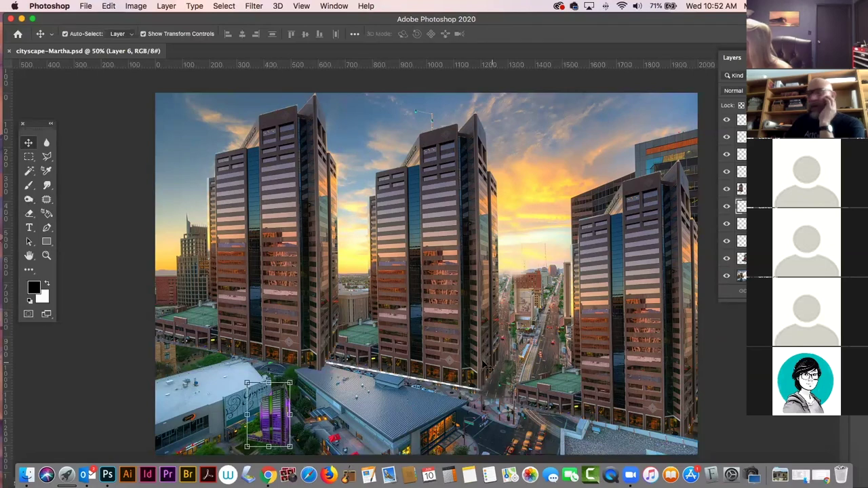
click(8, 51)
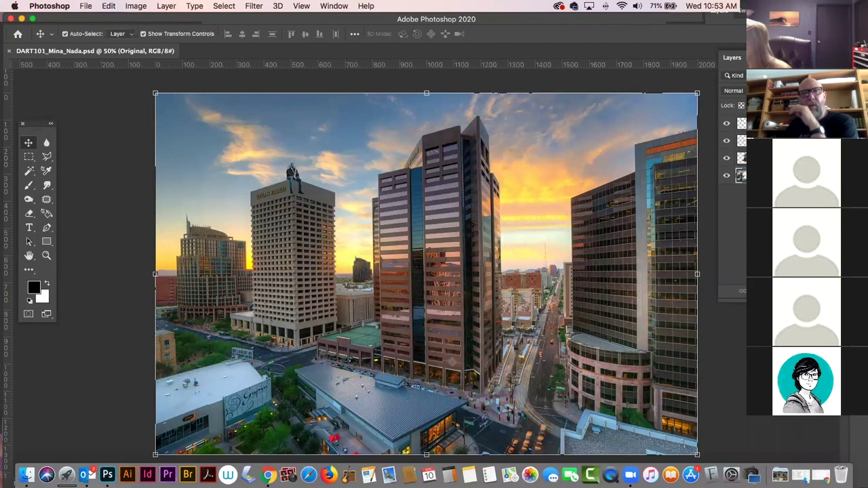
Check the layer of the figure seated on the Wells Fargo roof in the student's DART101 PSD, leaving no layer selected
click(86, 101)
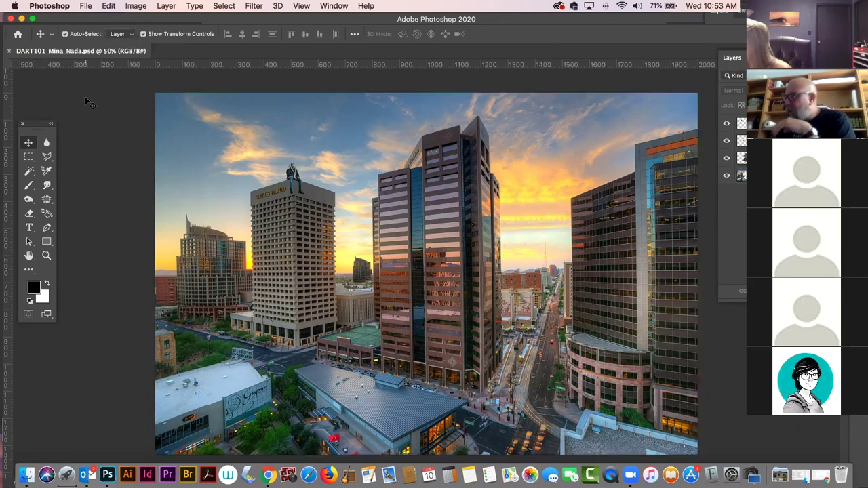
click(296, 178)
click(125, 139)
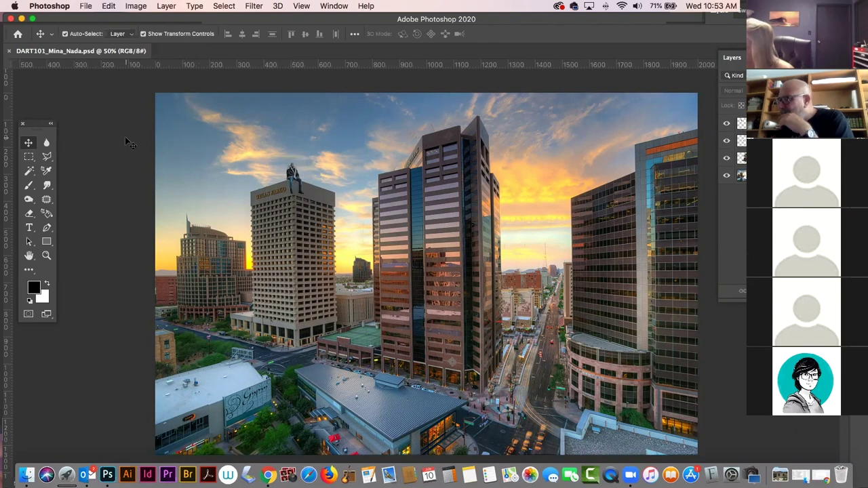
Examine the image at 67% magnification, select the central tower's Layer 2 with the Move tool and try shifting it
click(46, 255)
mouse_move(330, 185)
mouse_down()
mouse_move(351, 202)
mouse_move(322, 189)
mouse_up()
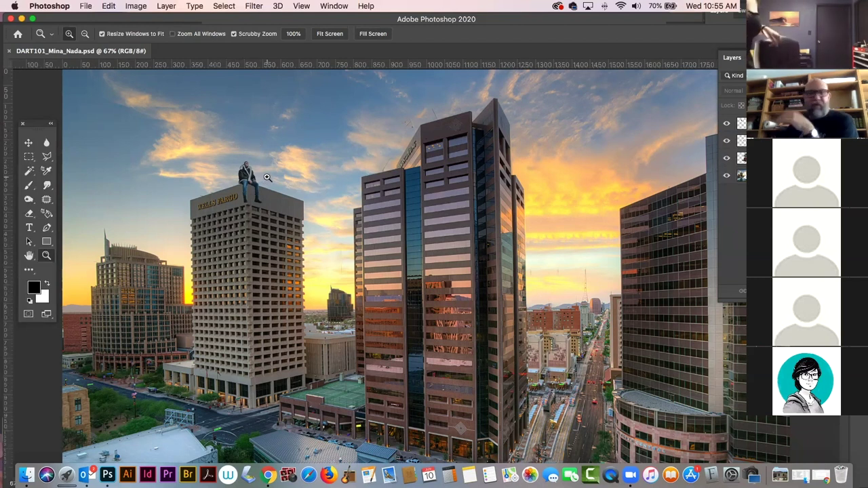
click(29, 143)
click(486, 265)
drag(486, 264, 520, 278)
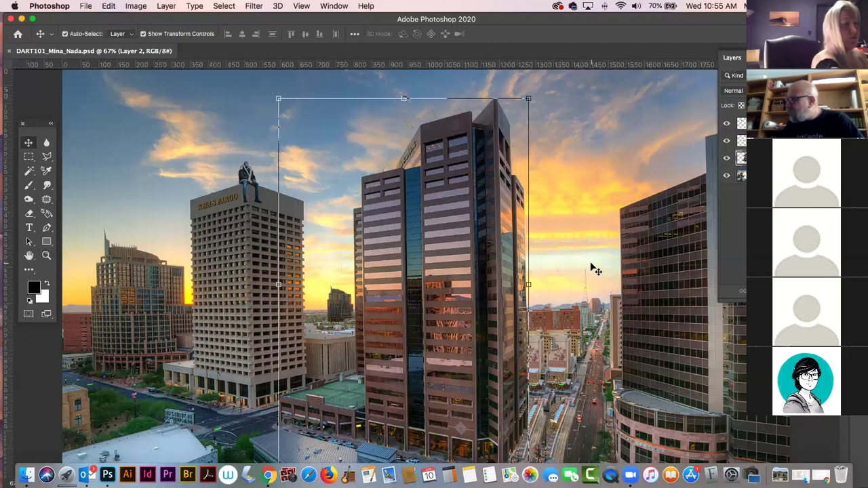
Try resizing the central tower on Layer 2 from its upper corner, undo each attempt, and leave no layer selected
click(646, 277)
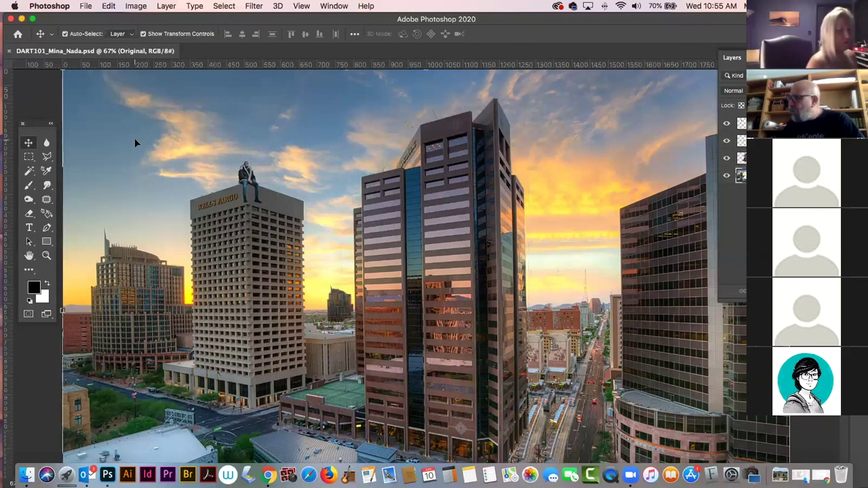
click(489, 251)
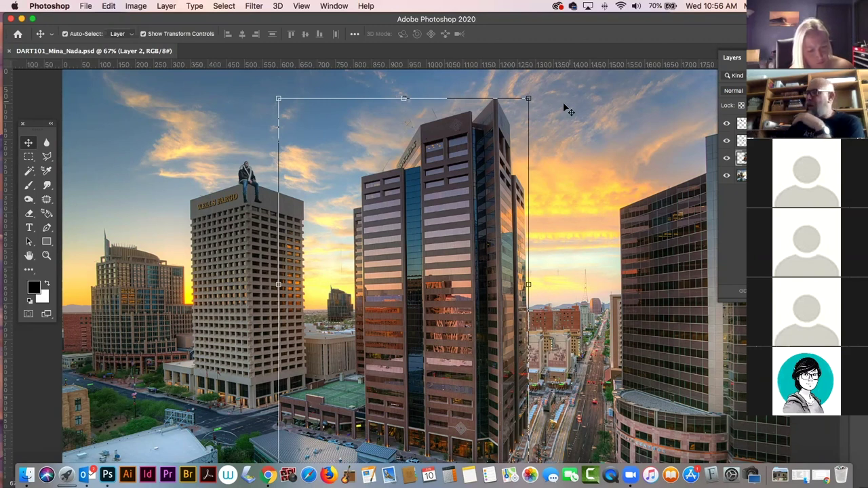
click(526, 99)
drag(526, 99, 353, 236)
key(super+z)
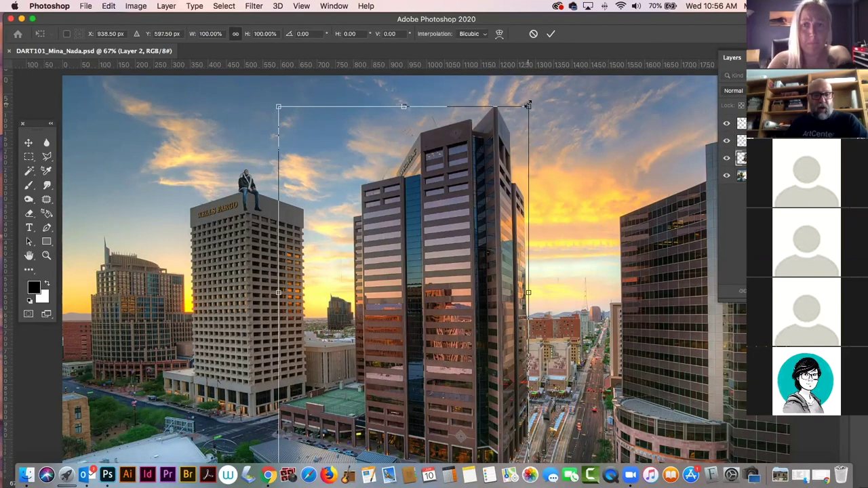
drag(527, 106, 536, 339)
key(super+z)
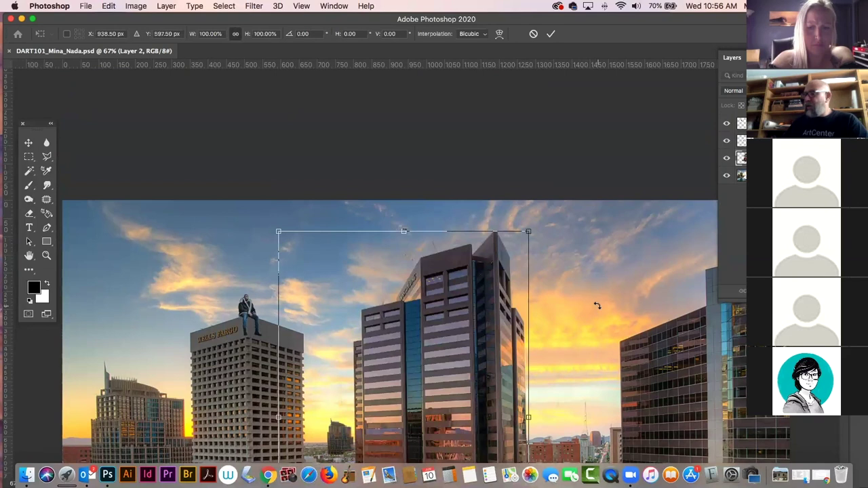
scroll(426, 301, down, 2)
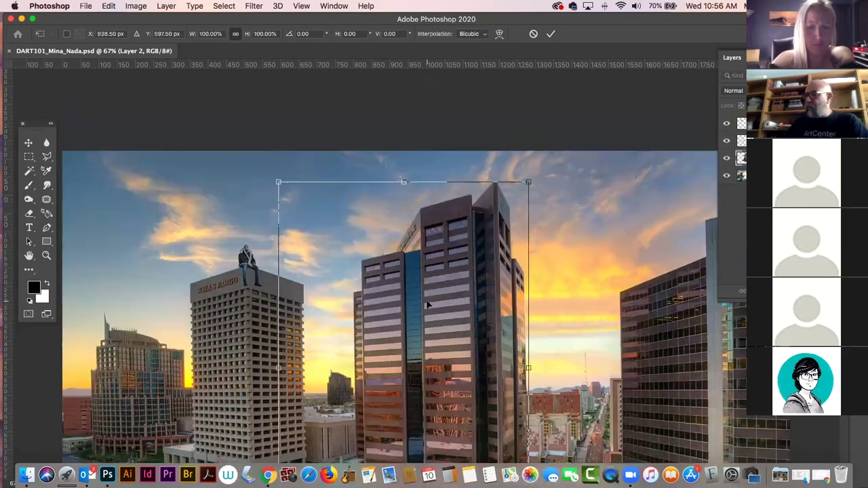
scroll(425, 300, down, 3)
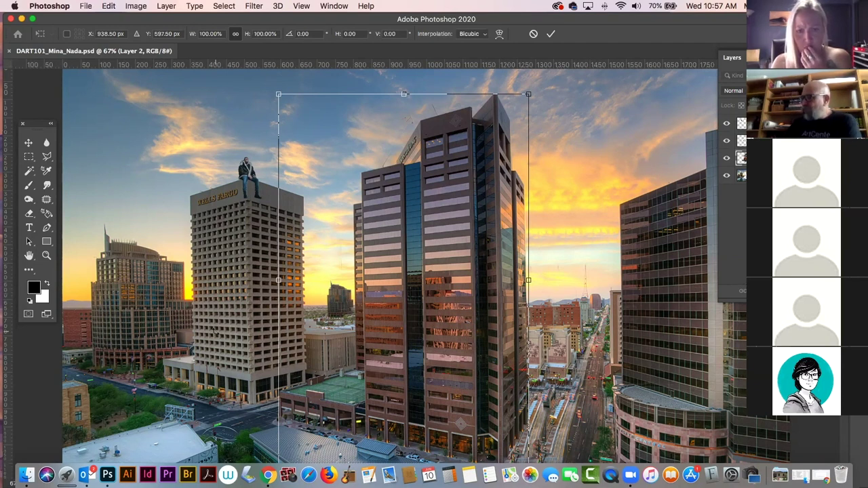
key(Return)
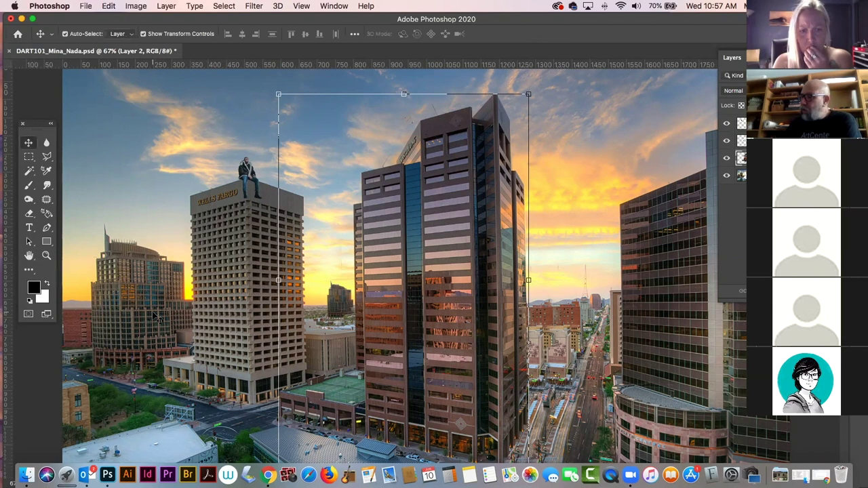
click(36, 90)
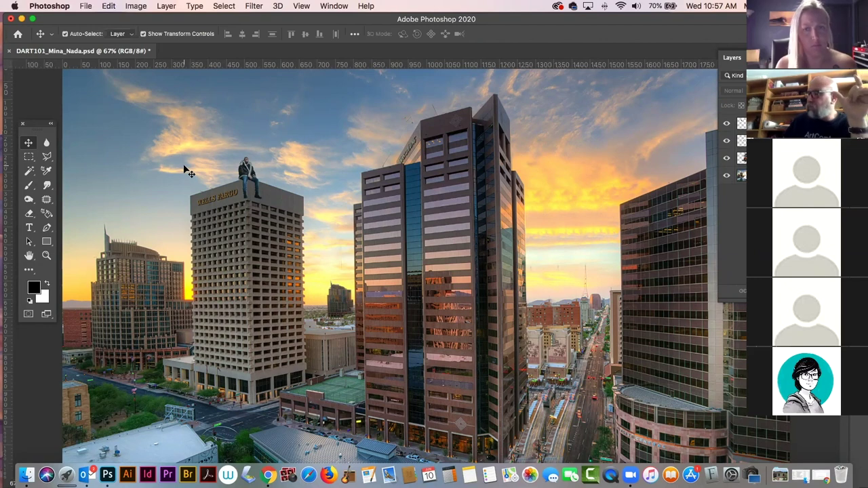
click(111, 6)
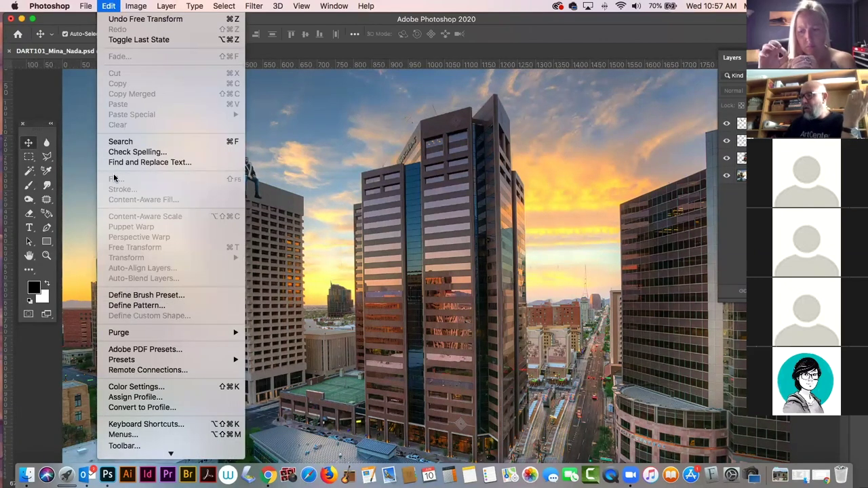
click(114, 6)
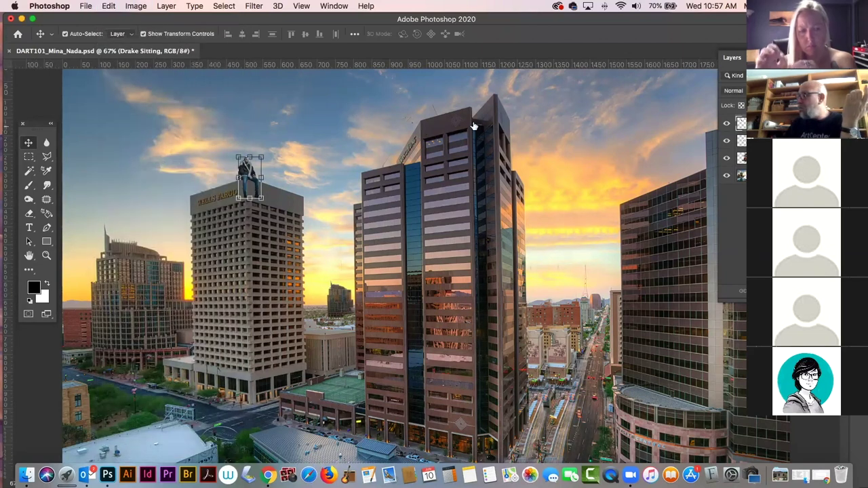
click(110, 6)
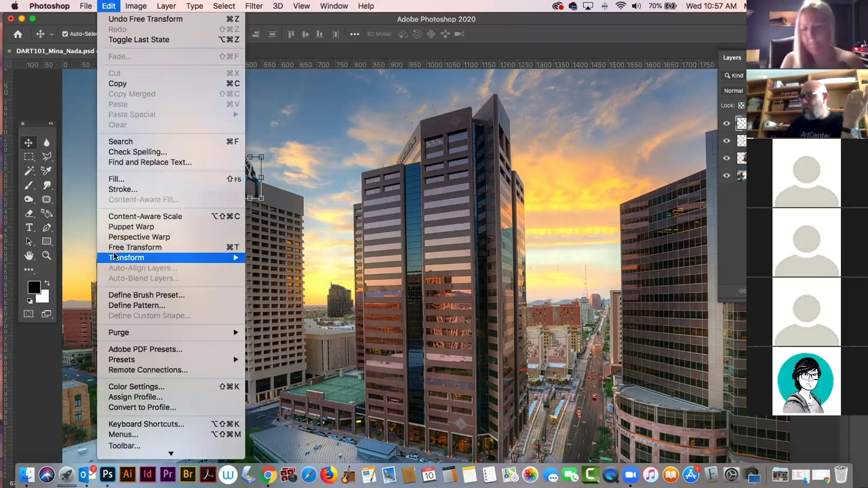
mouse_move(120, 261)
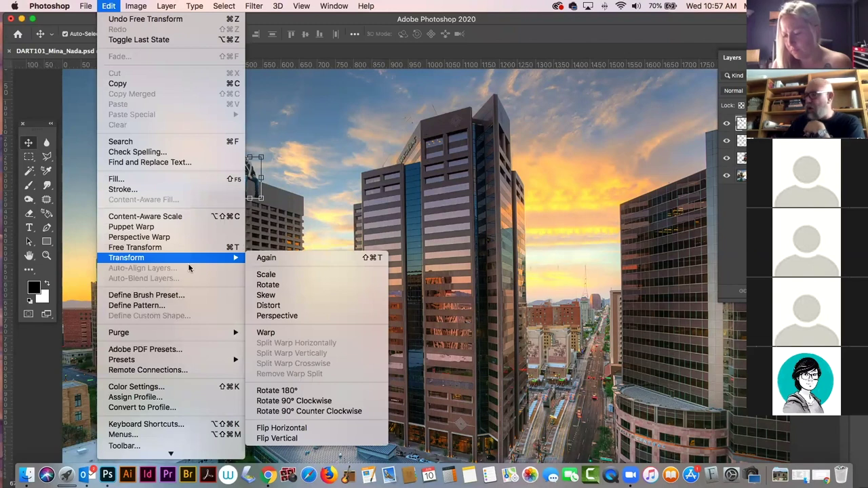
click(291, 295)
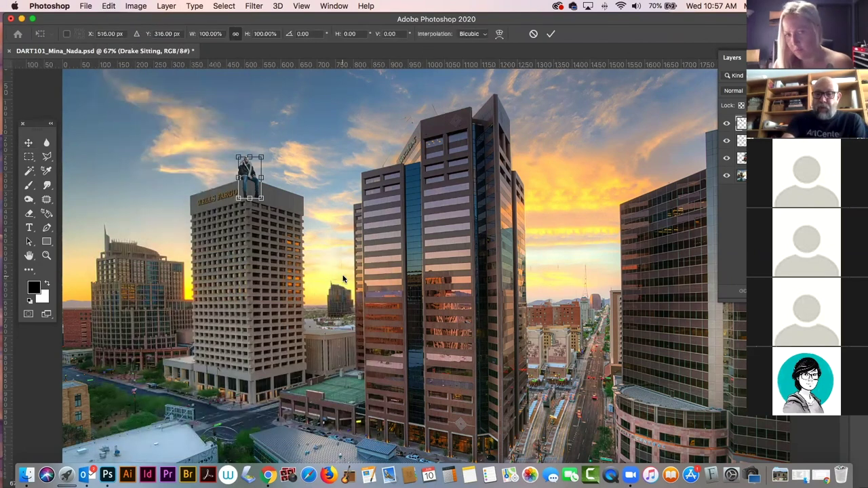
key(super+minus)
key(super+minus)
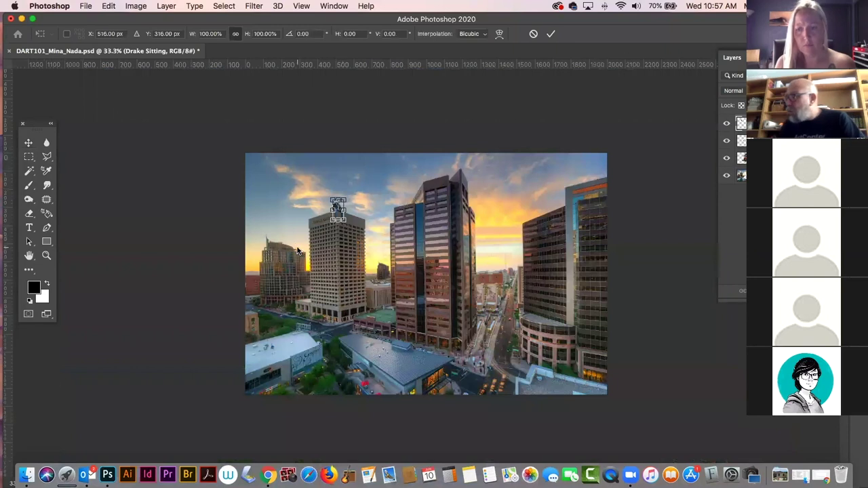
key(Return)
Try the Skew transform on the central tower's Layer 2, slanting it by its top, bottom and side edges, and undo every change
click(434, 214)
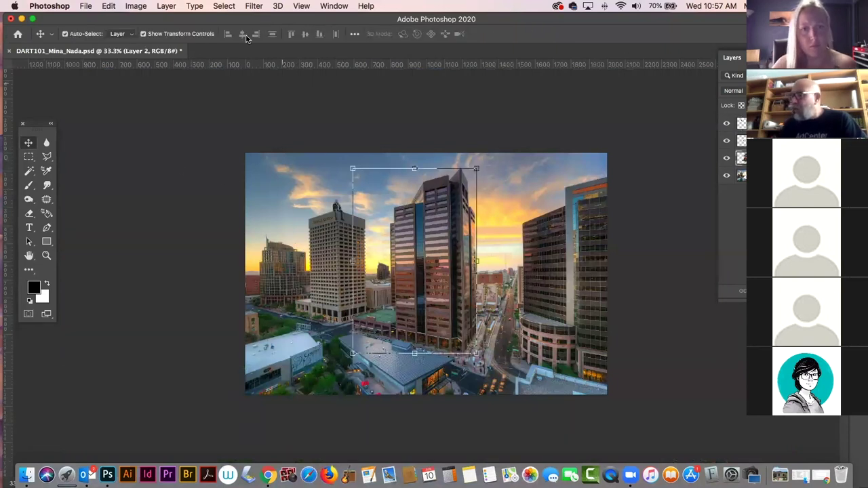
click(108, 6)
mouse_move(206, 256)
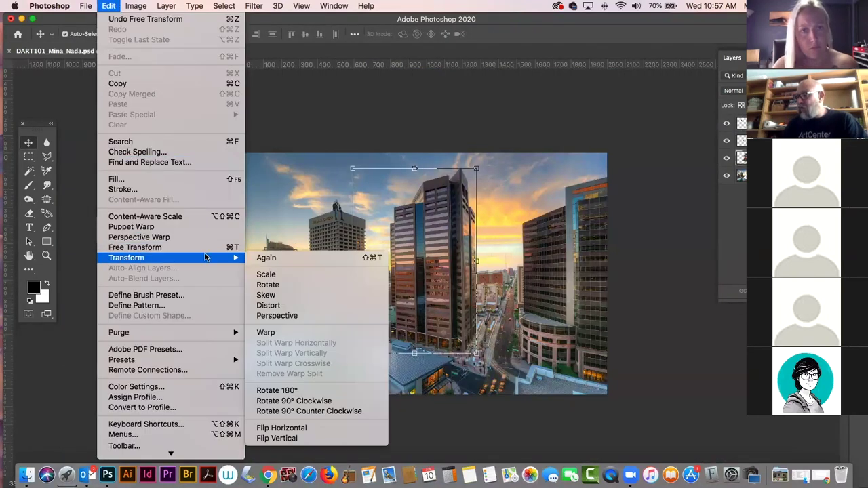
click(275, 295)
drag(416, 169, 342, 180)
drag(442, 357, 423, 354)
mouse_move(478, 257)
mouse_down()
mouse_move(507, 290)
mouse_move(499, 222)
mouse_move(430, 459)
mouse_move(484, 248)
mouse_move(472, 264)
mouse_up()
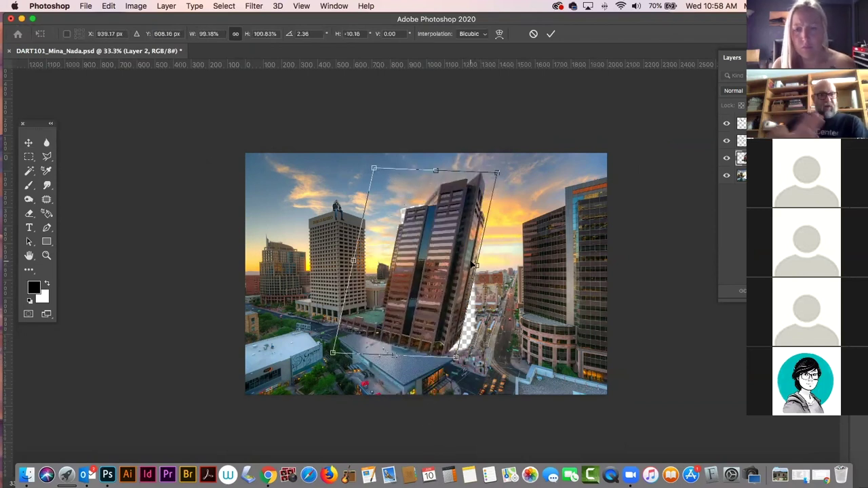
key(super+z)
key(super+z)
key(super+z)
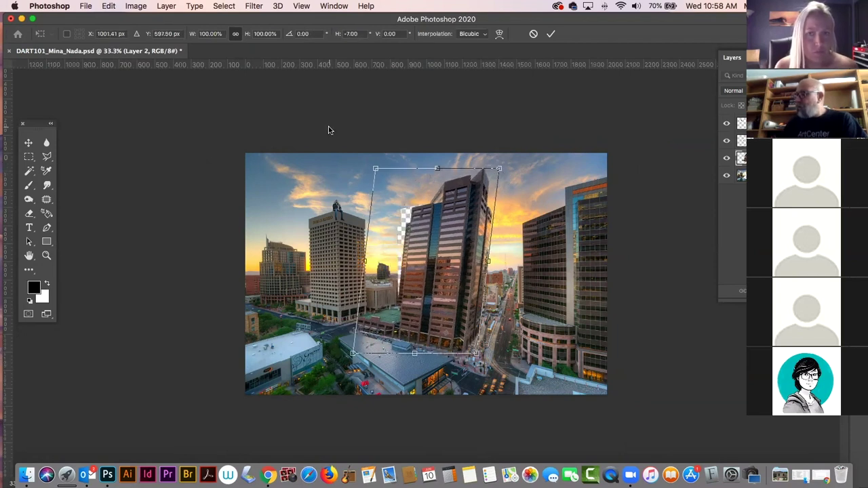
key(super+z)
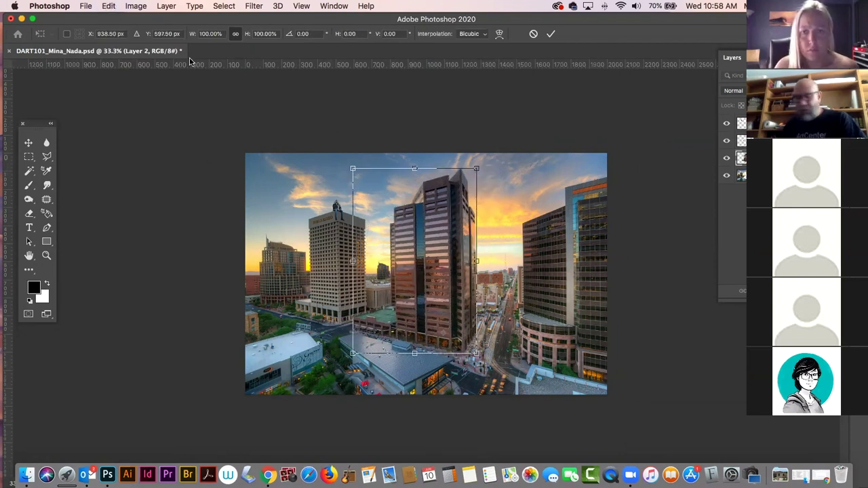
Try the Distort transform on the central tower by pulling its upper-left and lower-right corners inward, and undo both changes
click(108, 6)
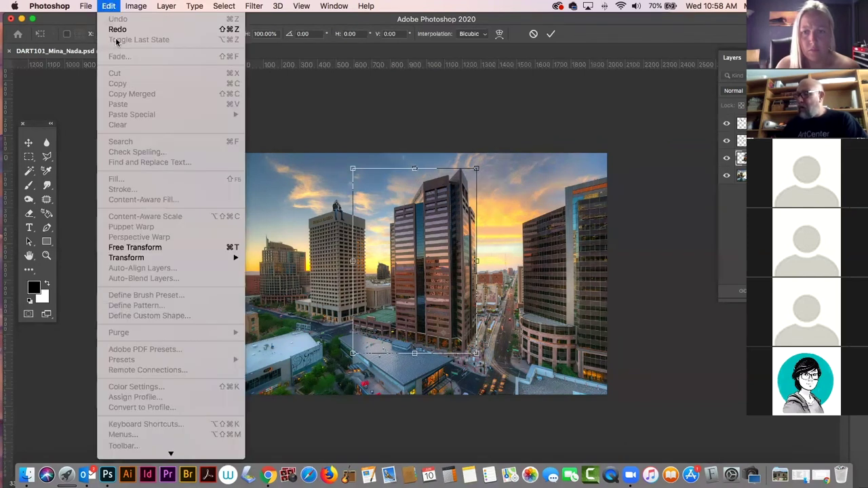
mouse_move(150, 259)
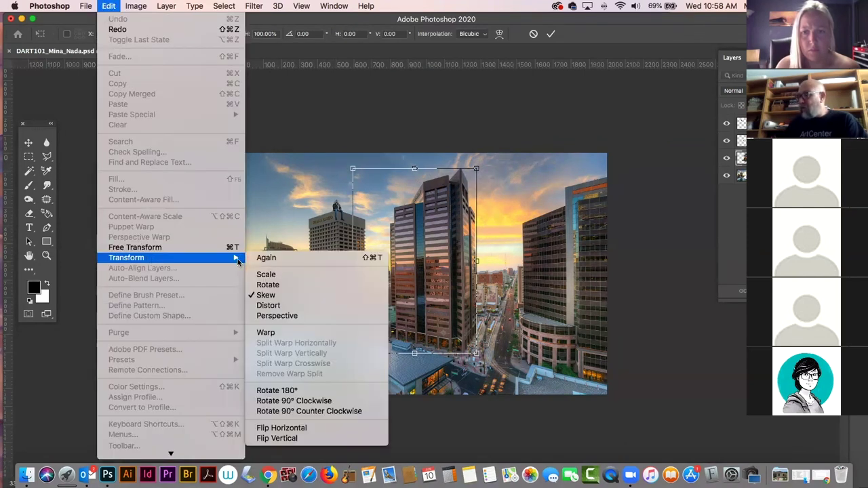
click(278, 306)
drag(354, 170, 365, 192)
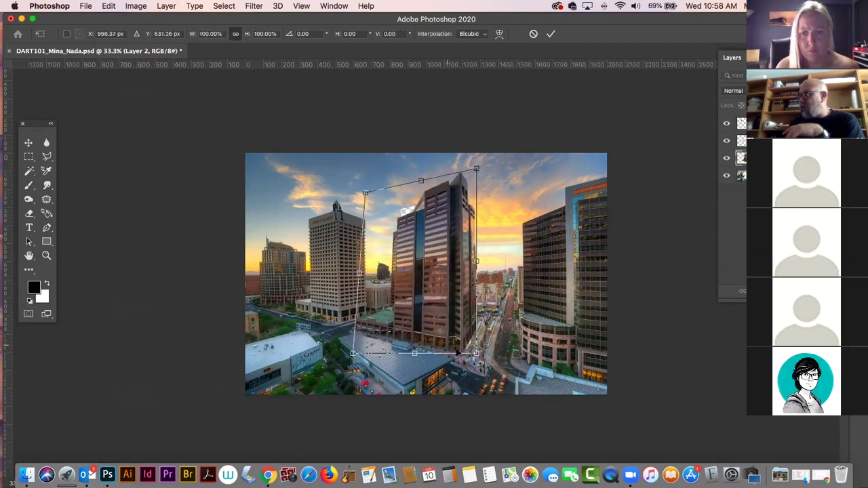
drag(476, 353, 456, 321)
key(super+z)
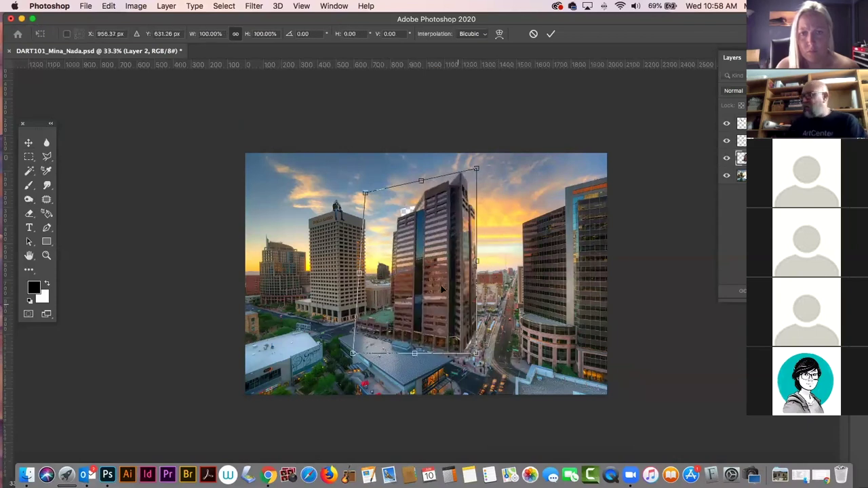
key(super+z)
Try the Perspective transform on the central tower by moving a lower corner outward, and undo it
click(108, 6)
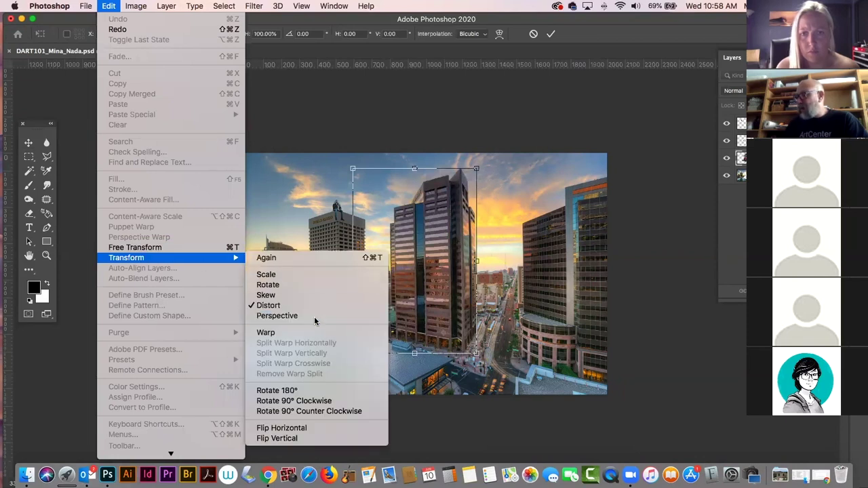
click(316, 319)
drag(477, 354, 780, 353)
key(super+z)
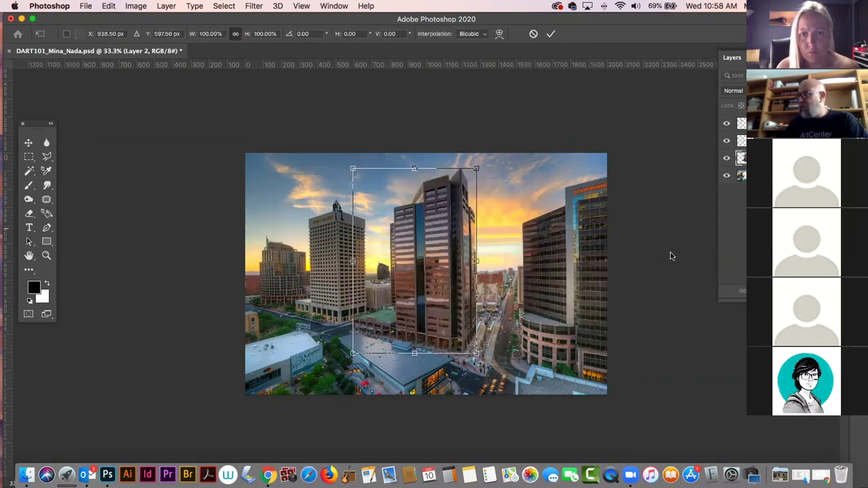
Try the Warp transform on the central tower, bending its upper part, undo the bends and leave the warp
click(110, 6)
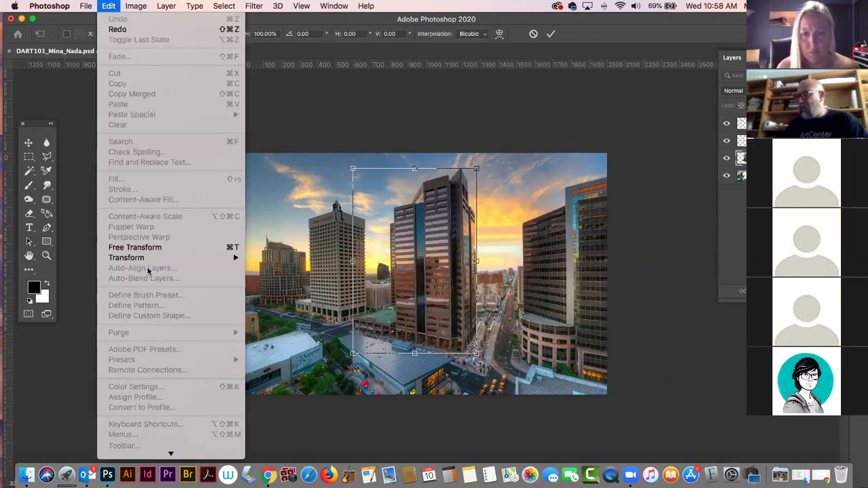
mouse_move(149, 262)
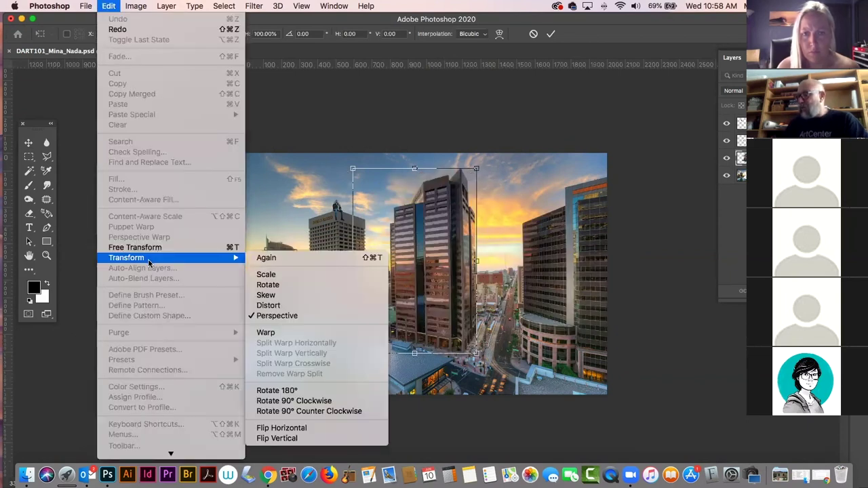
click(283, 333)
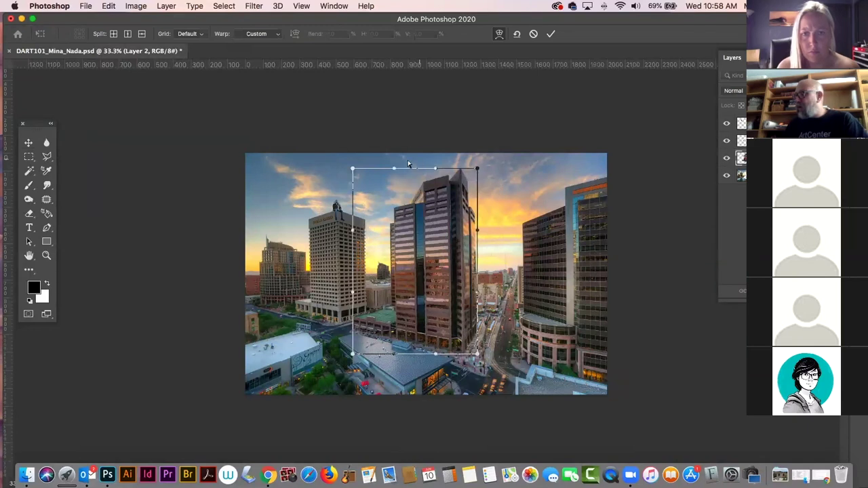
drag(394, 171, 391, 171)
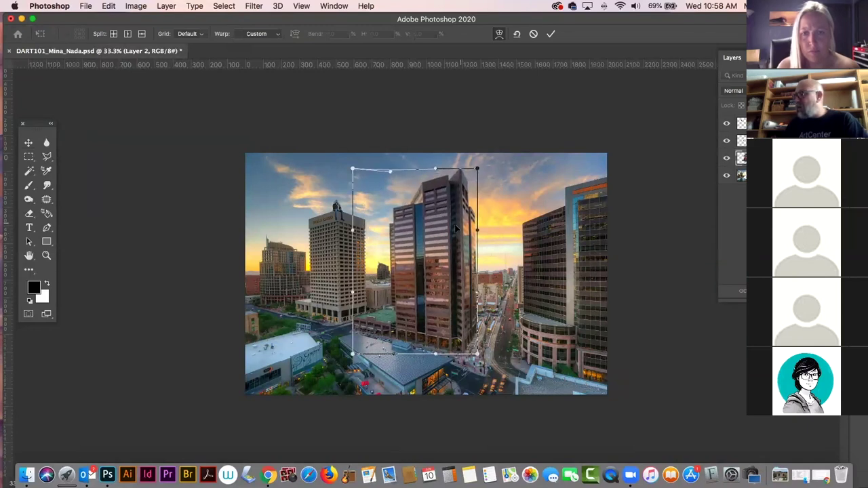
drag(454, 210, 415, 233)
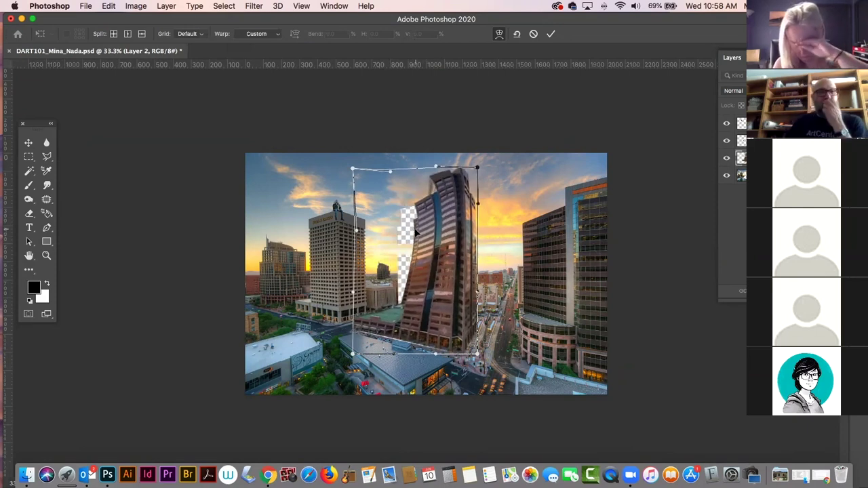
key(super+z)
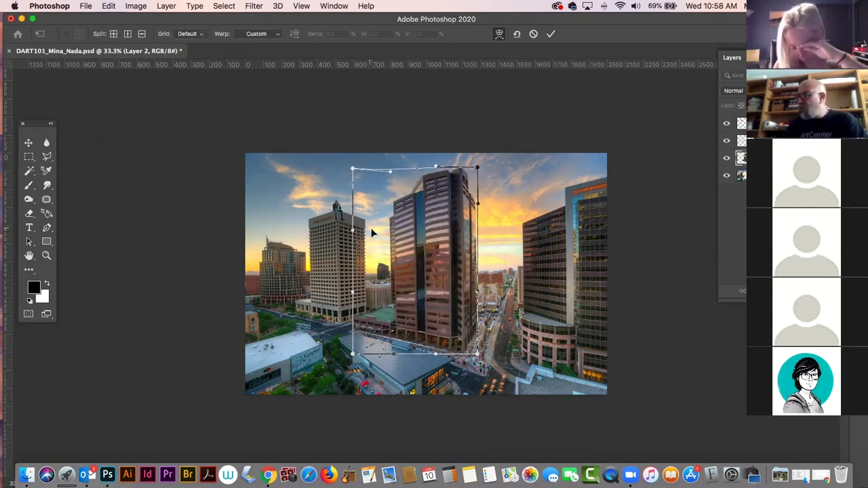
key(super+z)
key(super+z)
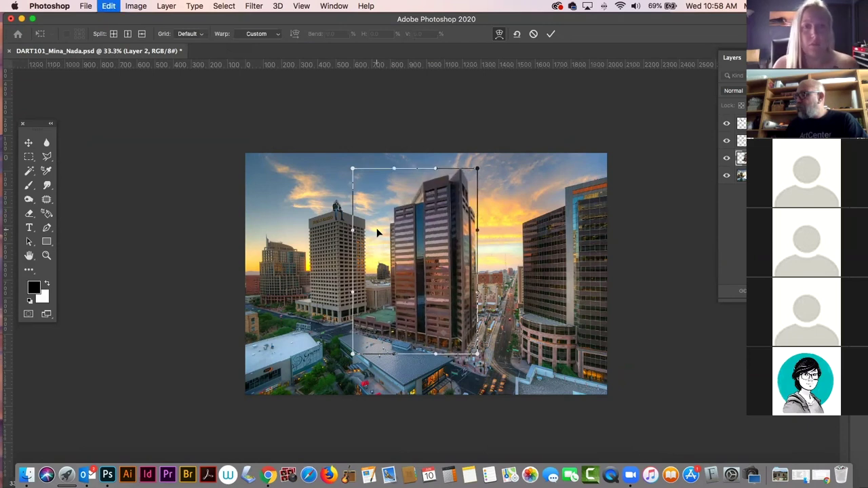
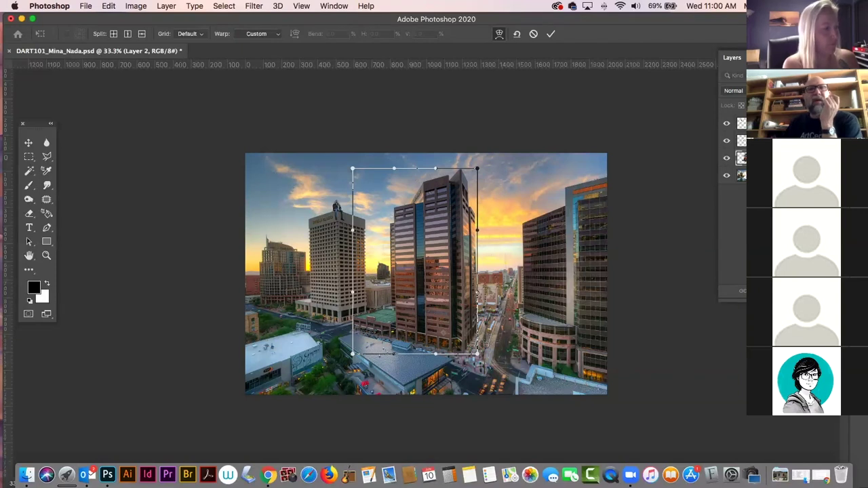
click(27, 142)
Select the Original layer and magnify the sky and street between the central tower and the building to its right
click(498, 224)
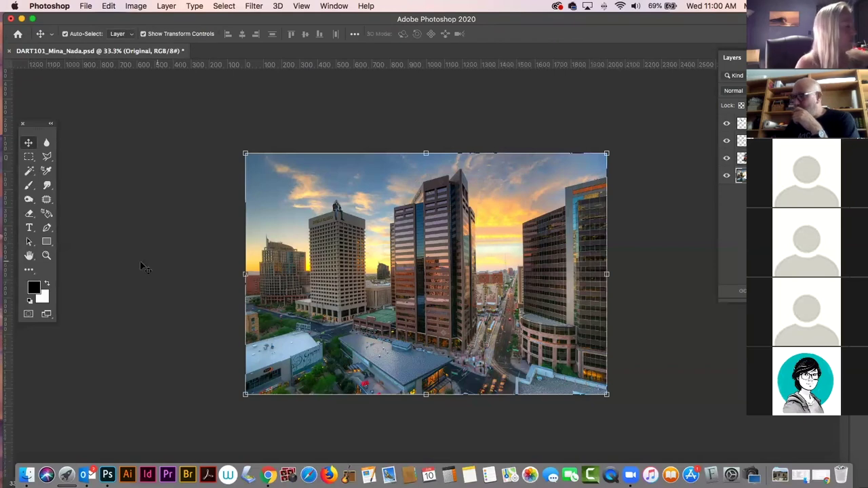
click(46, 255)
click(511, 242)
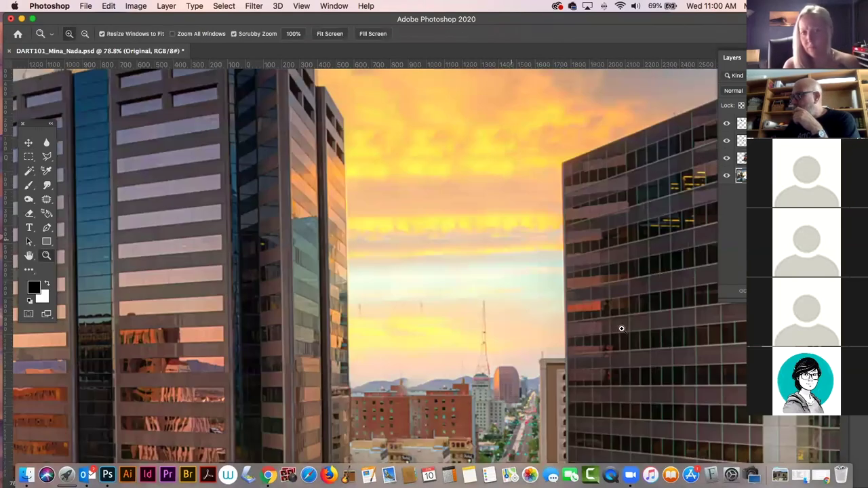
Examine the clouds between the central tower and the building to its right up close, and close the document without saving changes
click(510, 242)
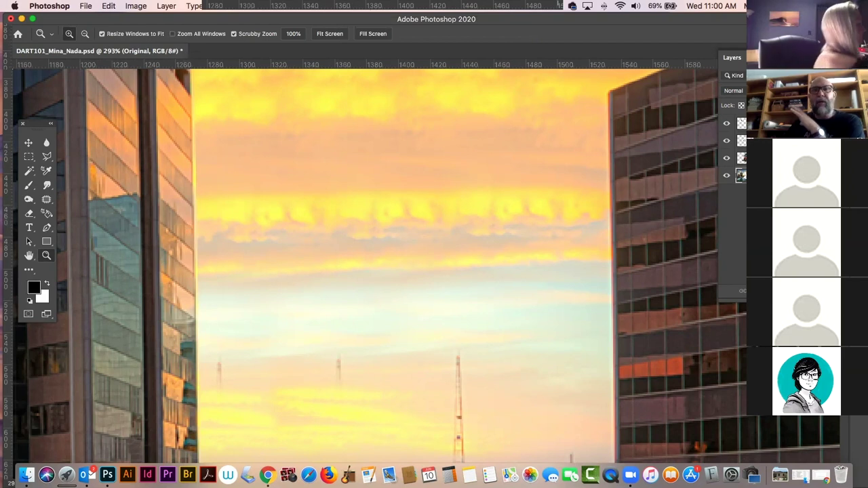
scroll(387, 197, up, 10)
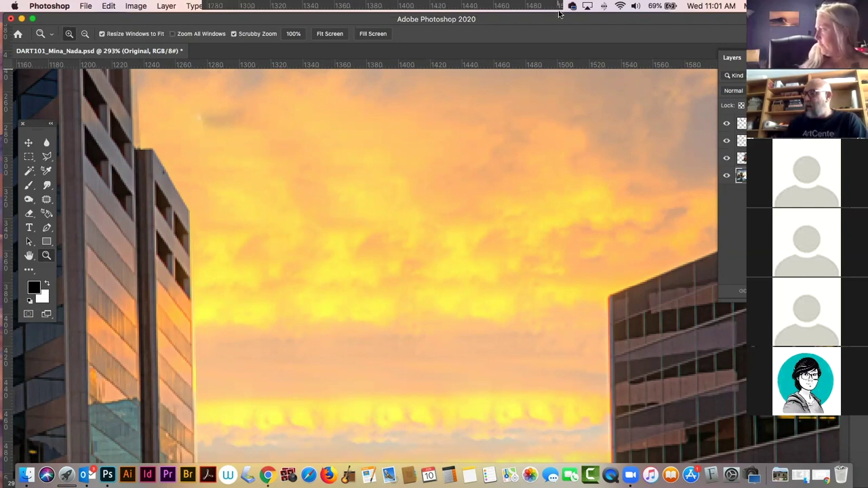
click(372, 89)
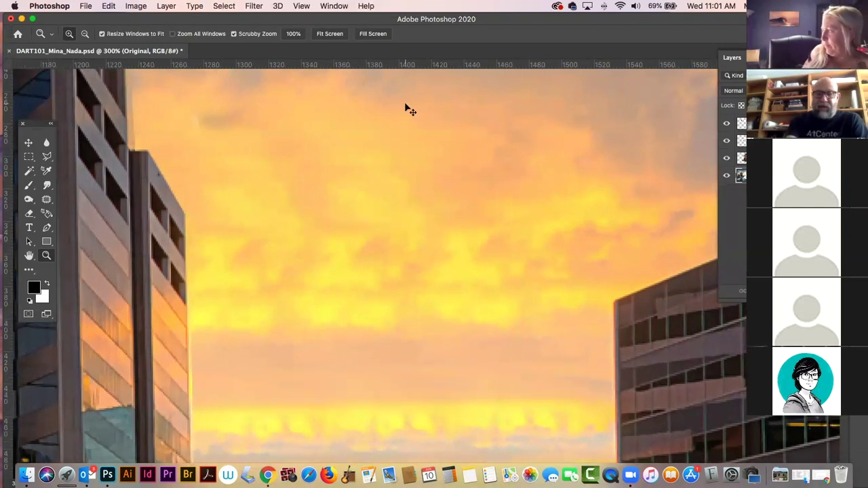
key(super+0)
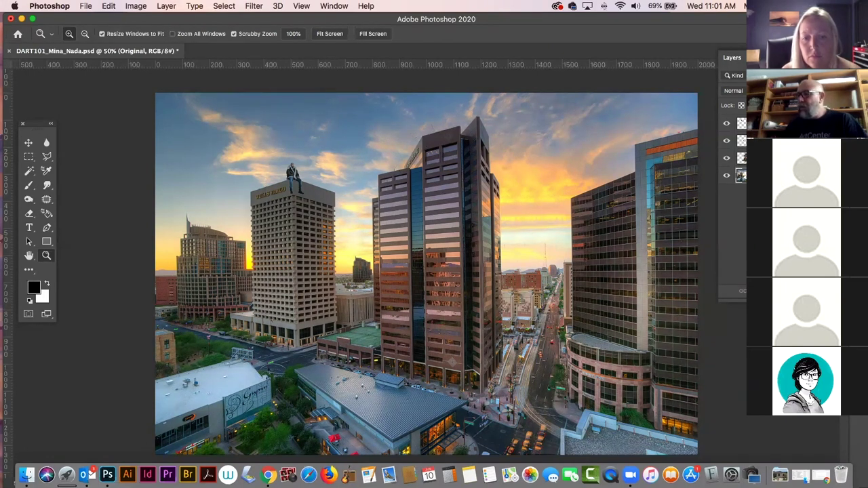
click(10, 52)
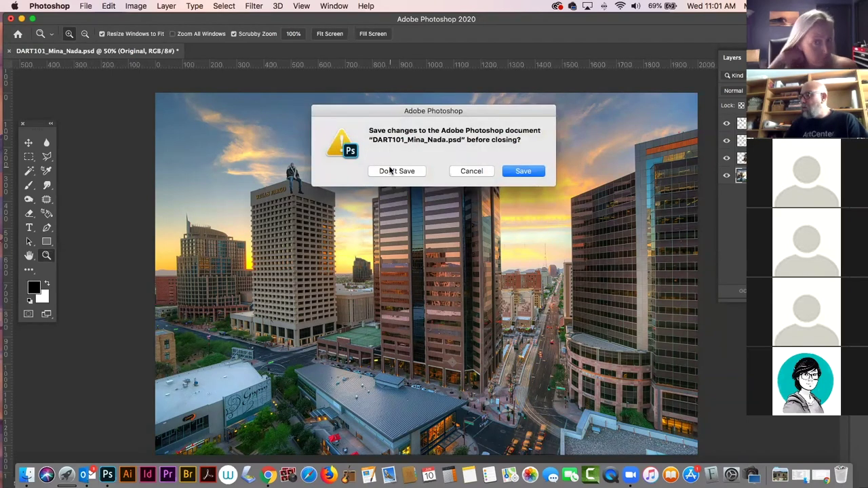
click(396, 171)
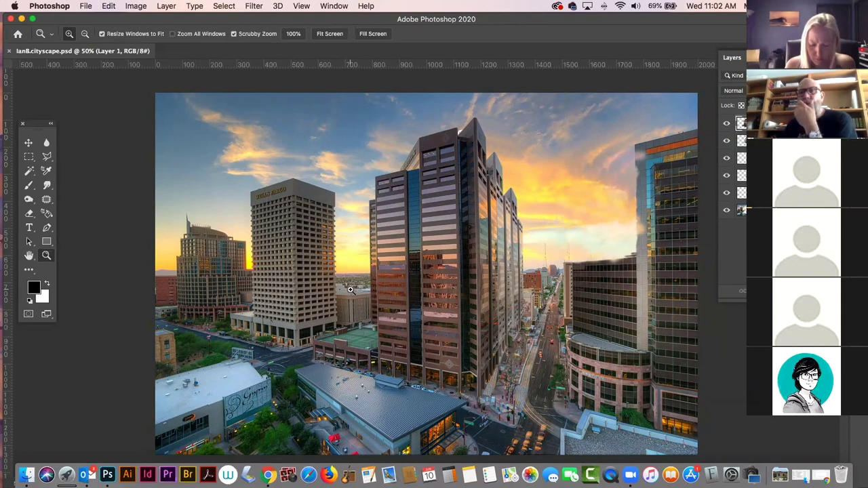
Try moving the central tower with the Move tool in the next student's cityscape, undo the change and clear the layer selection
click(444, 271)
click(445, 271)
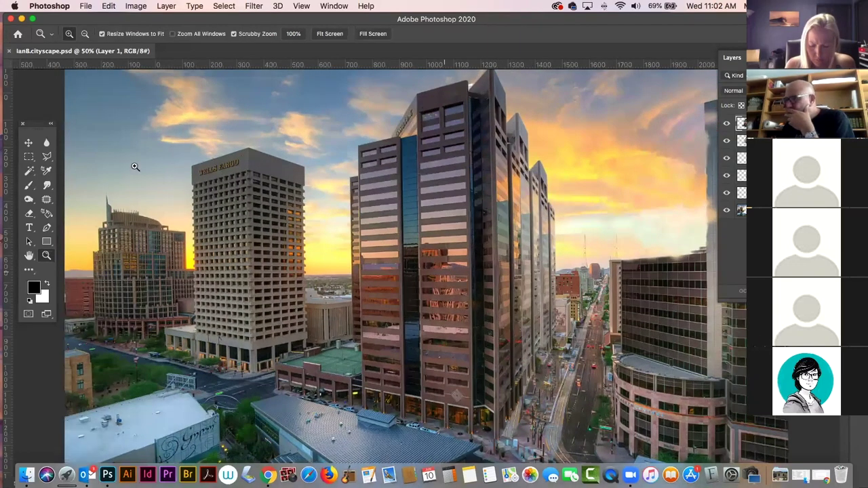
click(29, 143)
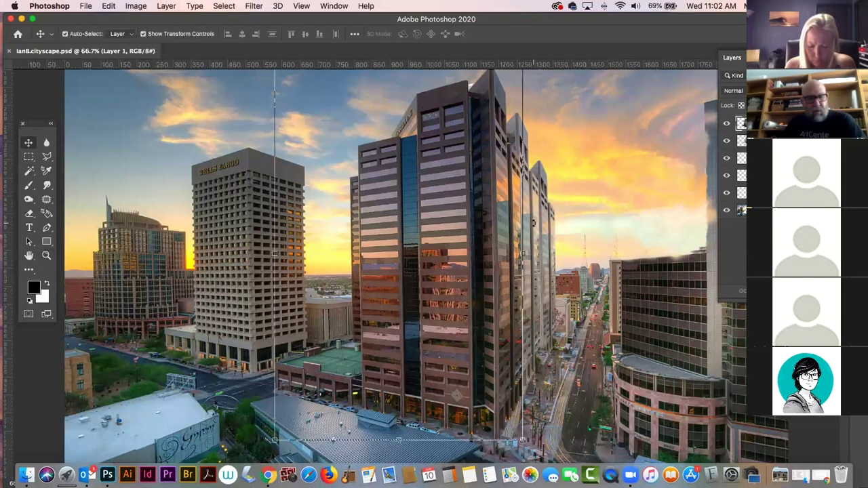
key(super+minus)
drag(445, 212, 404, 221)
key(super+z)
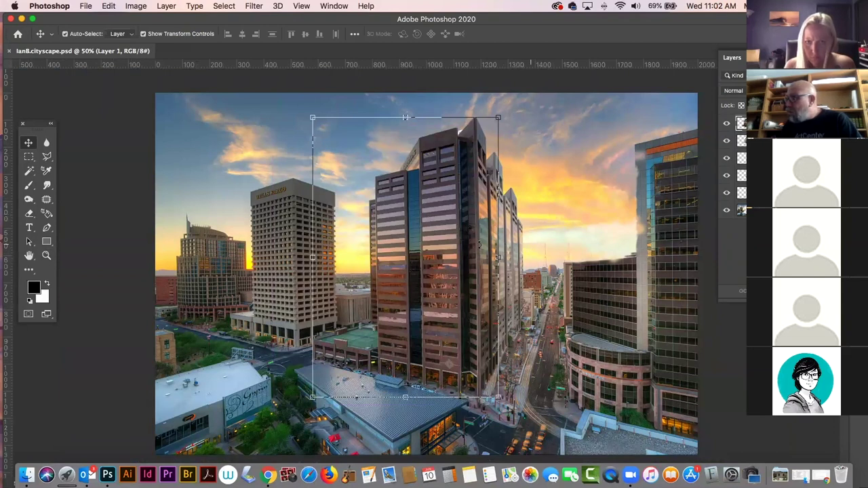
click(98, 182)
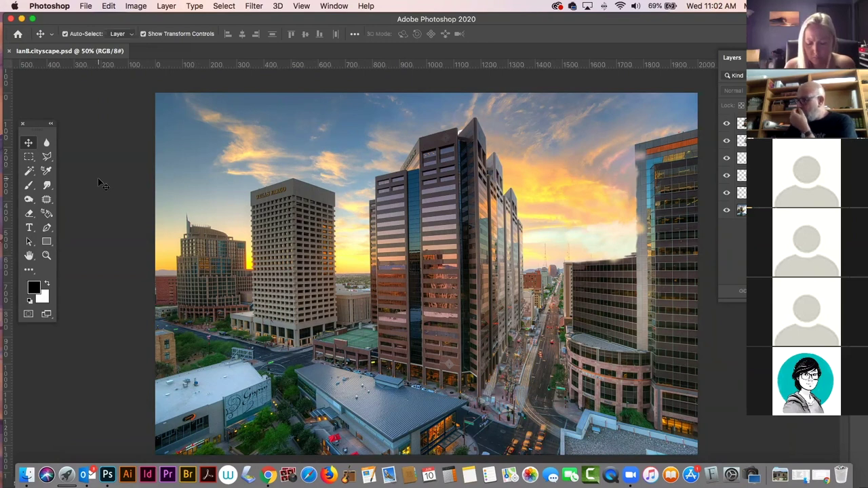
Shift the central tower's layer left to expose the area behind it, undo the move and deselect the layer
click(435, 264)
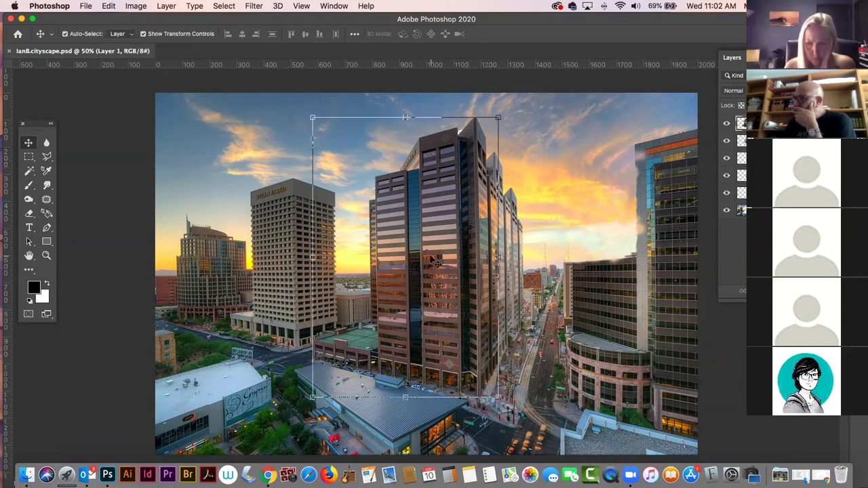
click(122, 190)
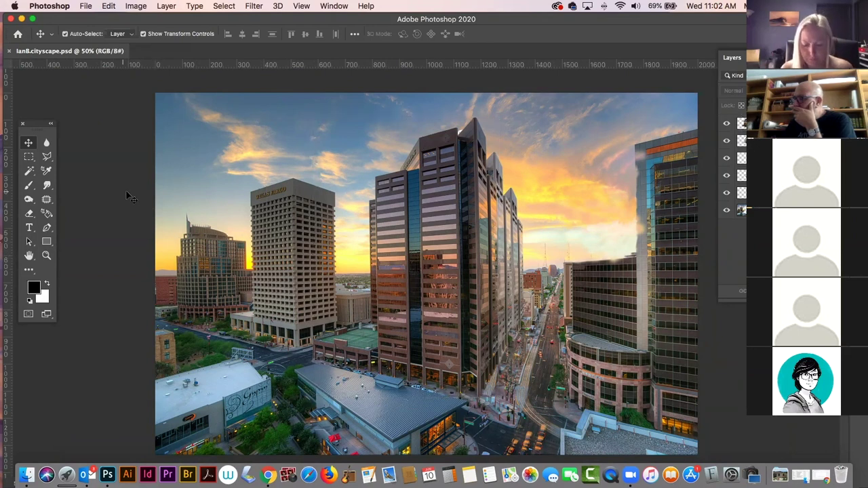
drag(448, 257, 383, 246)
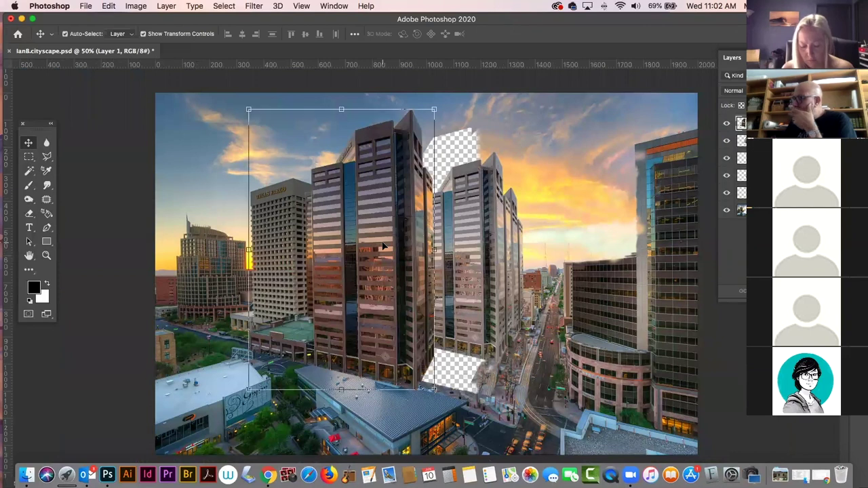
key(super)
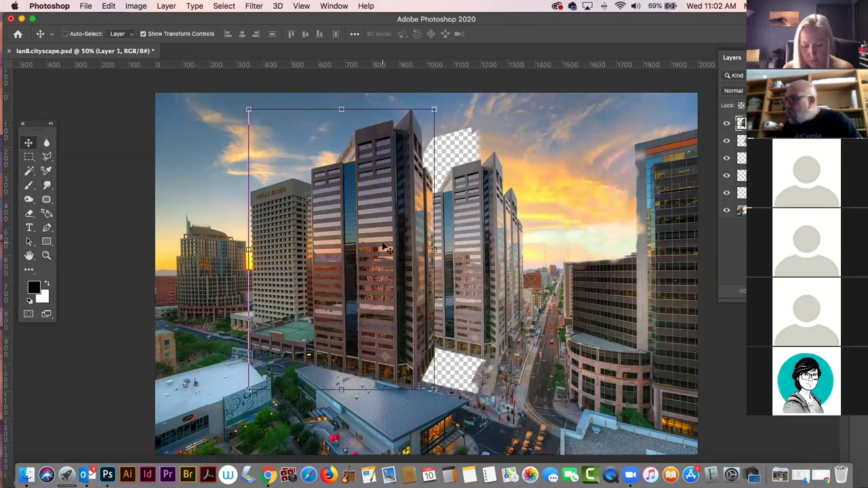
key(super+z)
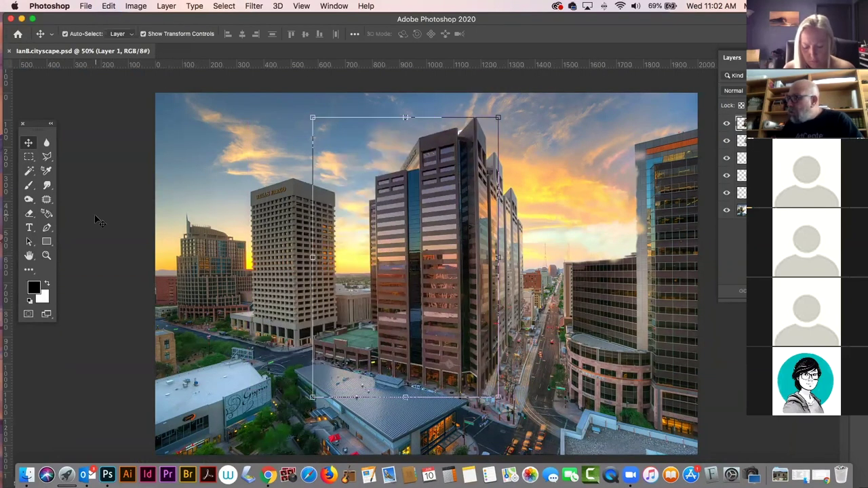
click(95, 216)
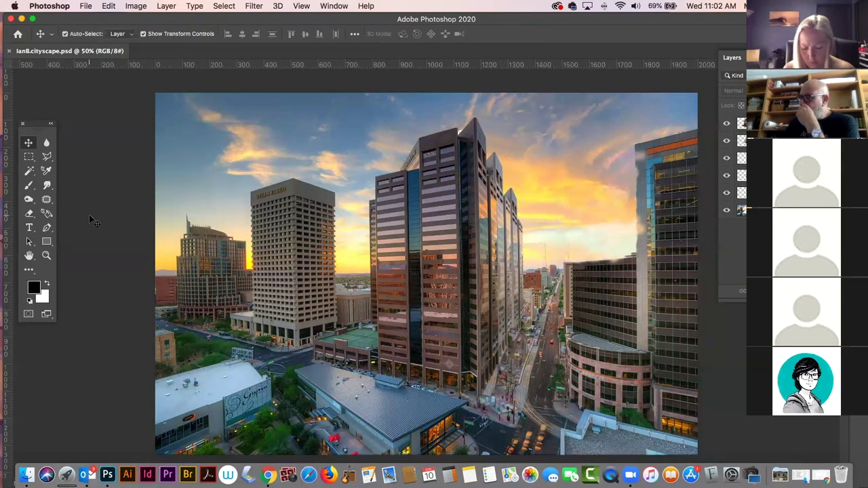
Select the central tower and the tower copies behind it in turn to inspect their layers, and close the file
click(509, 234)
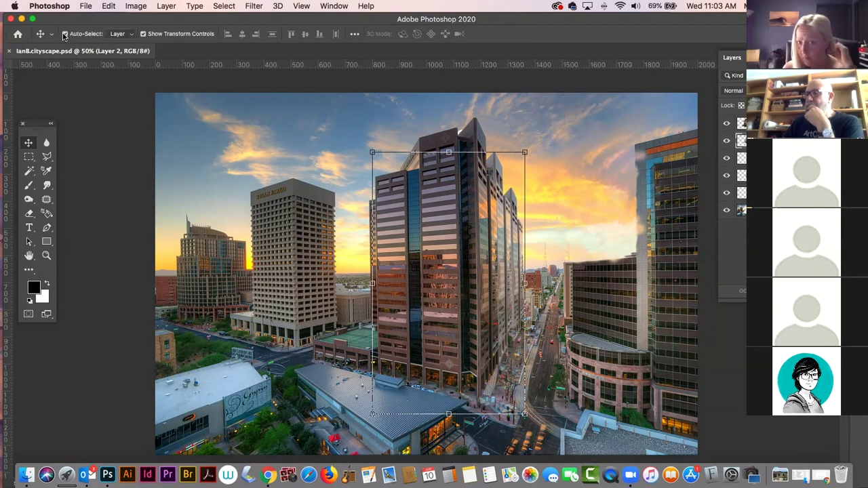
click(484, 234)
click(527, 223)
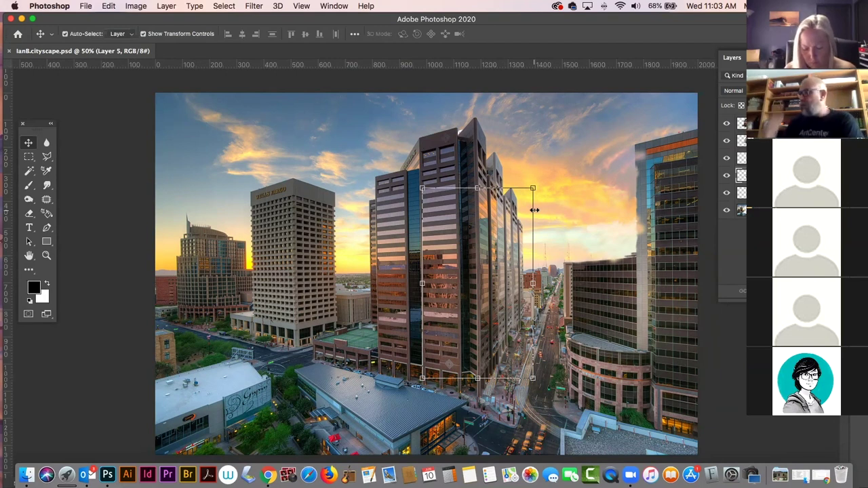
click(116, 218)
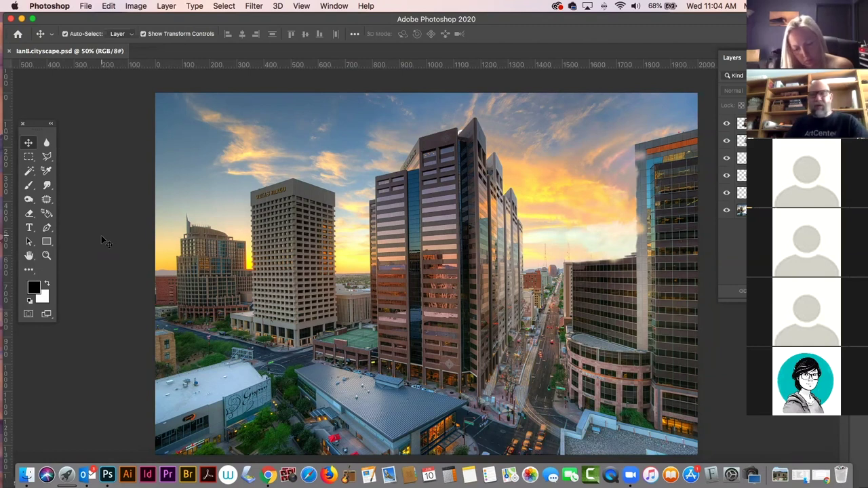
click(422, 270)
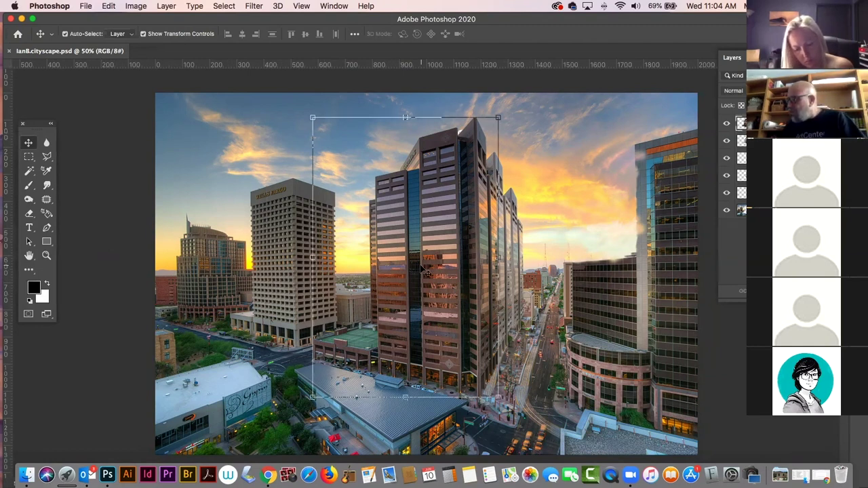
click(514, 249)
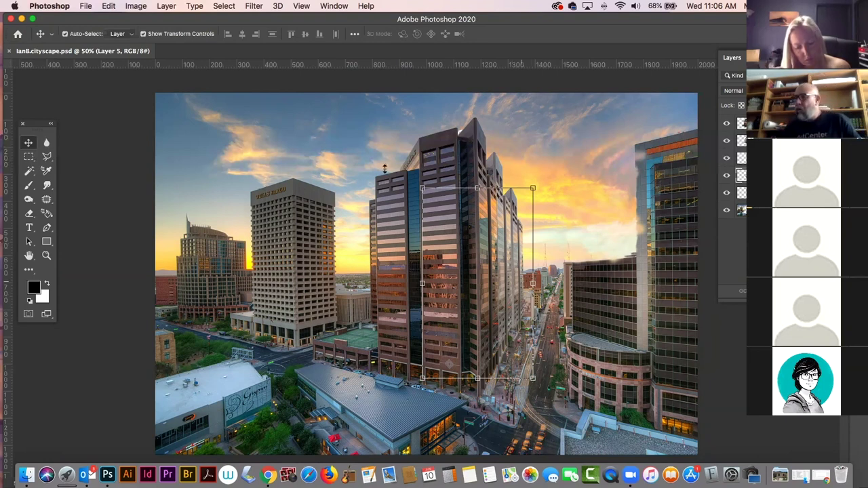
click(11, 51)
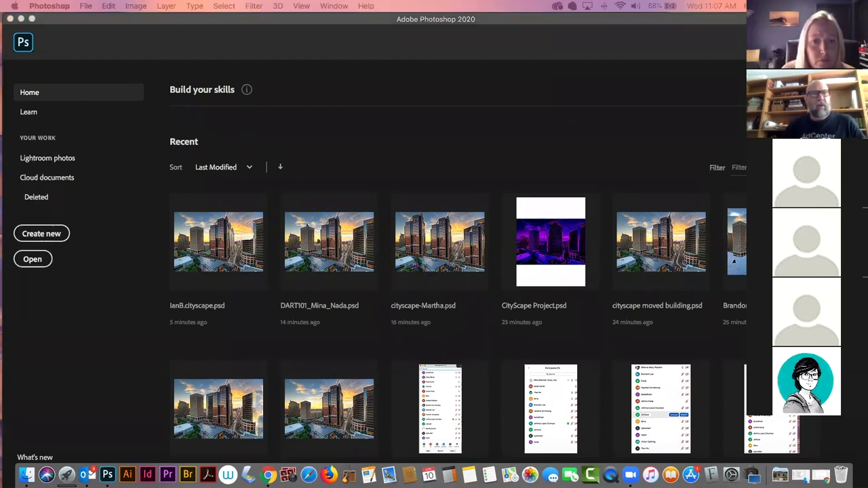
Check the central tower's layer in the next cityscape file, and close the file
key(Escape)
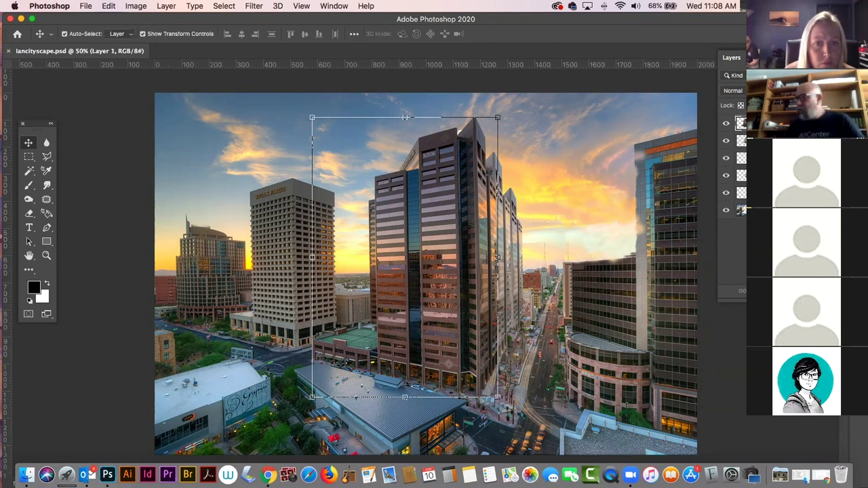
click(120, 261)
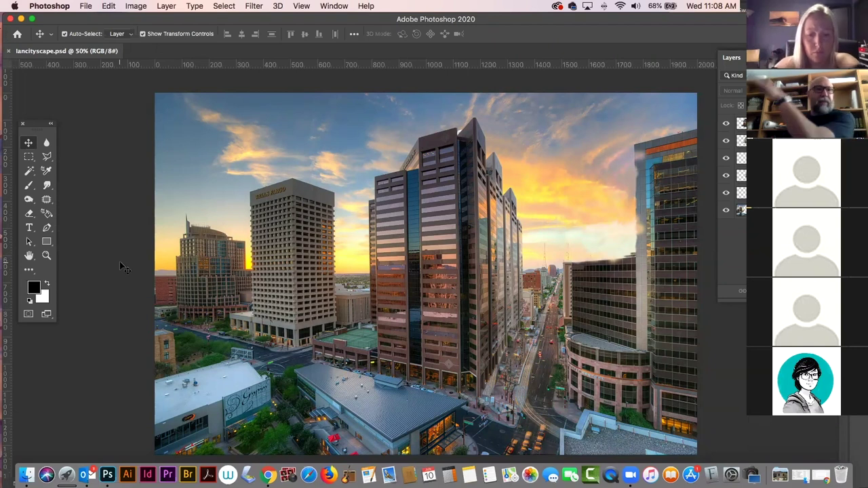
click(496, 239)
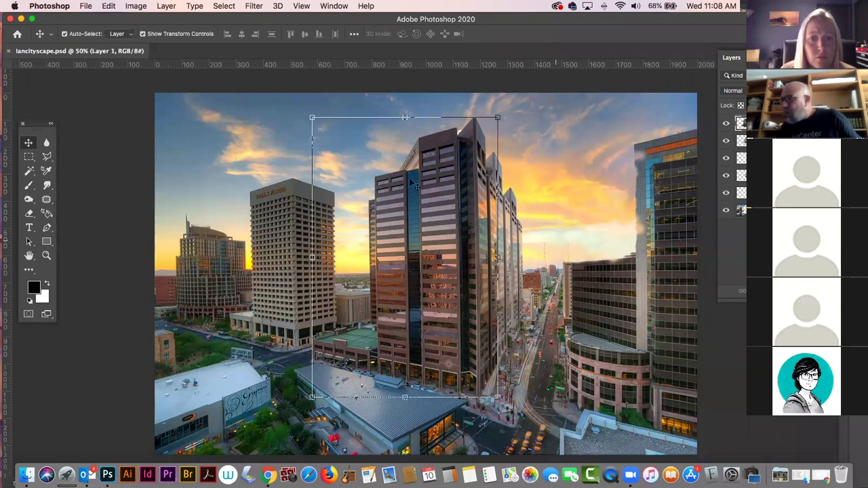
click(9, 50)
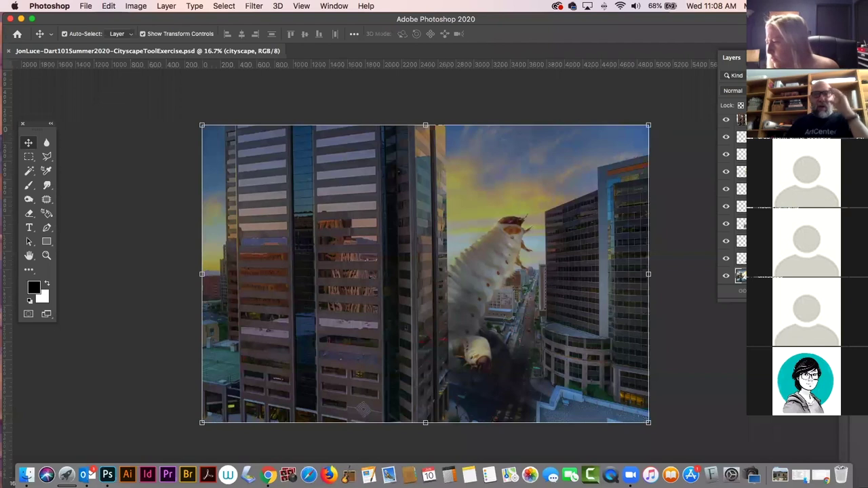
Try to move the giant larva between the buildings, undo the move and clear the layer selection
click(134, 205)
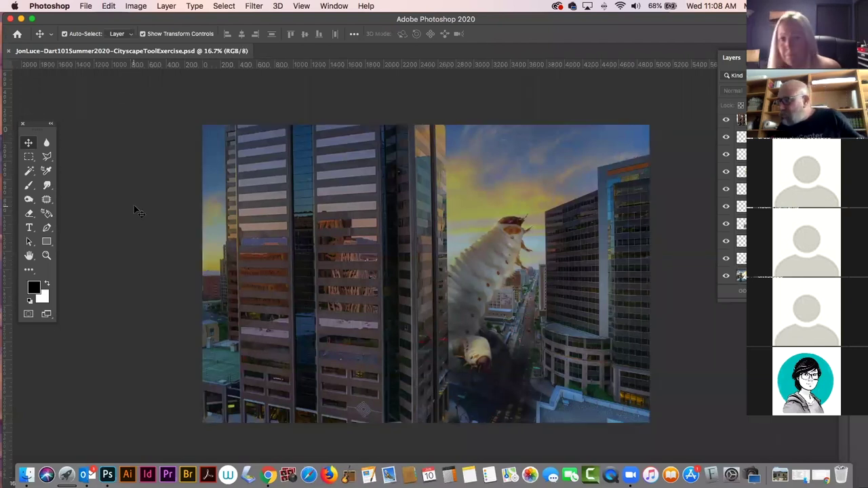
mouse_move(474, 270)
mouse_down()
mouse_move(467, 244)
mouse_move(473, 271)
mouse_up()
key(super+z)
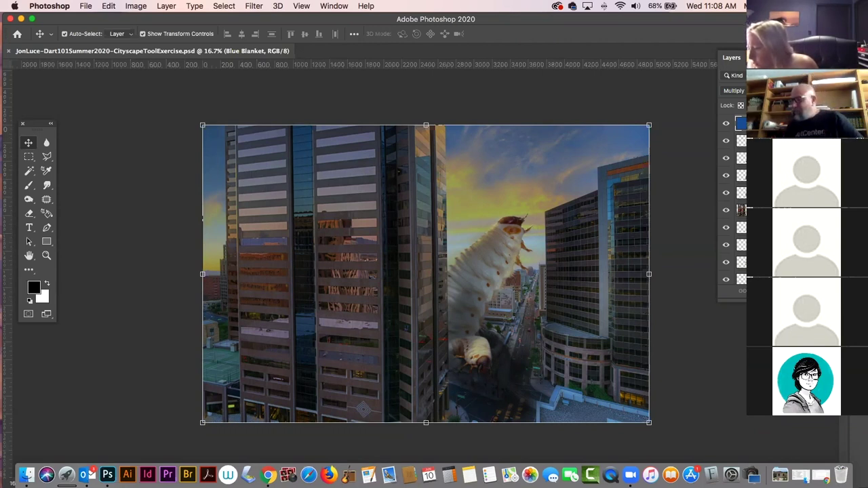
click(85, 349)
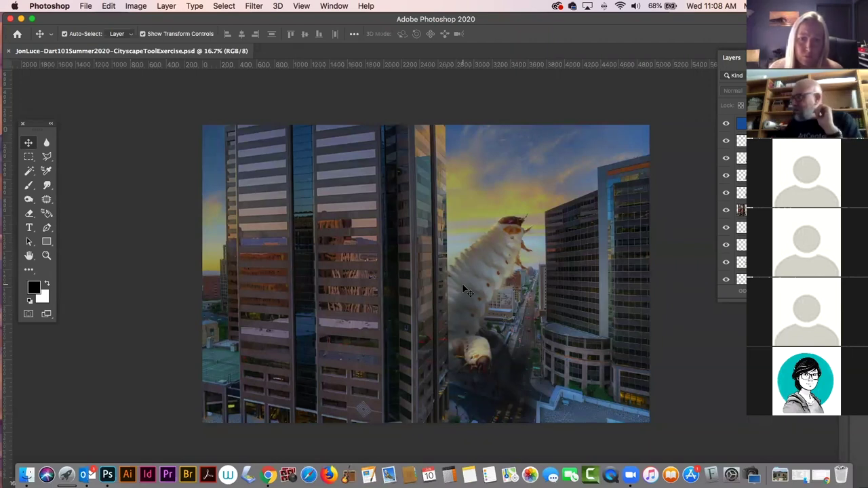
Hide and reshow the Blue Blanket layer to compare its effect on the scene, and close the file without saving changes
click(484, 281)
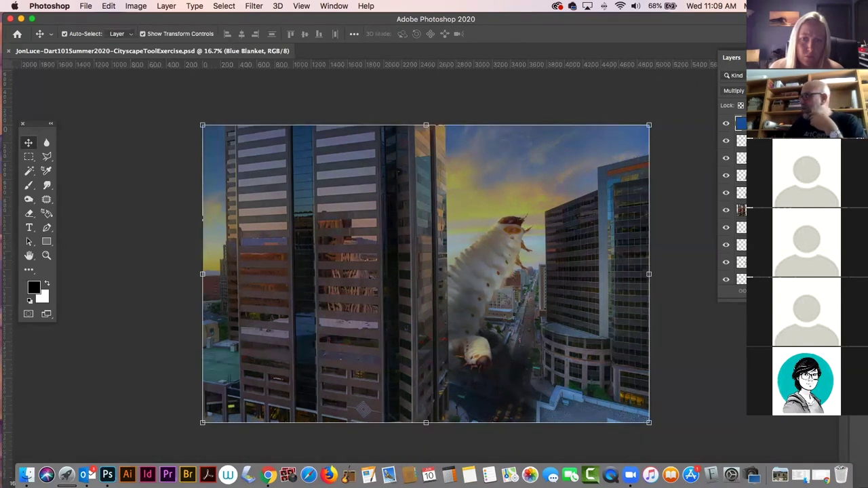
click(727, 125)
click(726, 125)
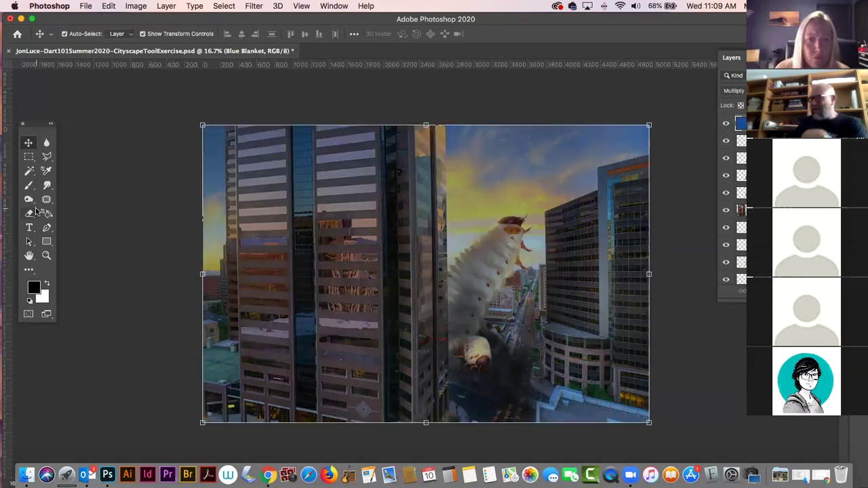
click(92, 216)
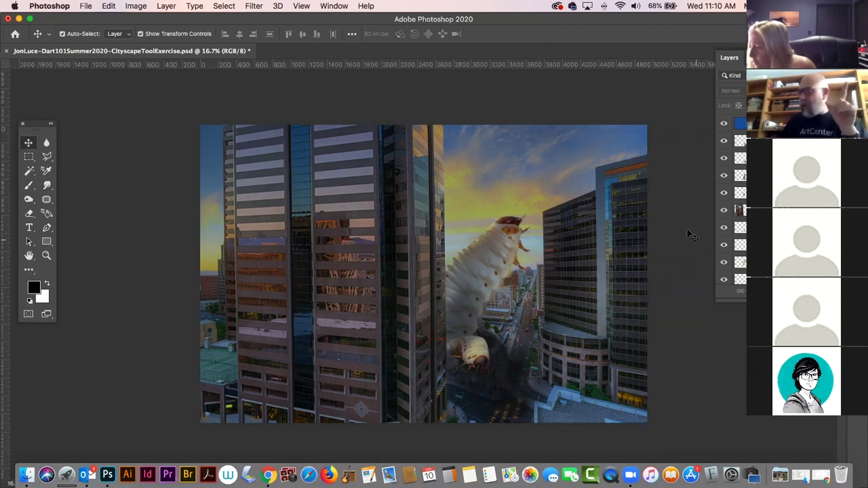
click(7, 53)
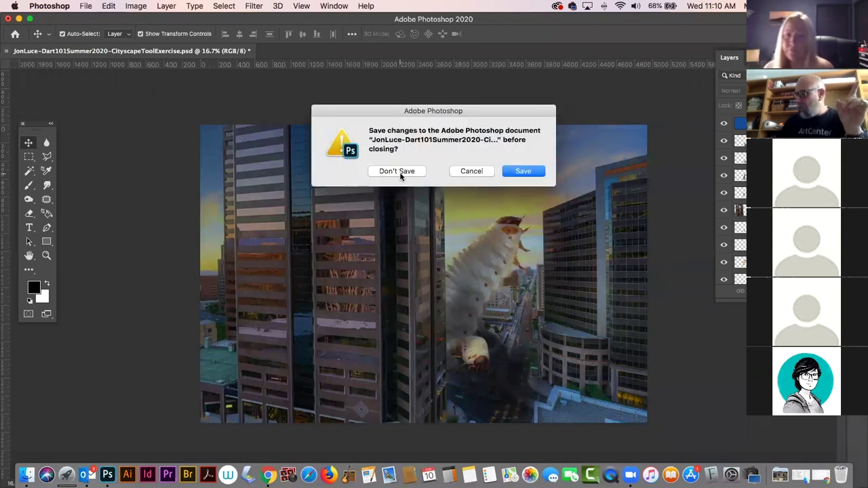
click(401, 172)
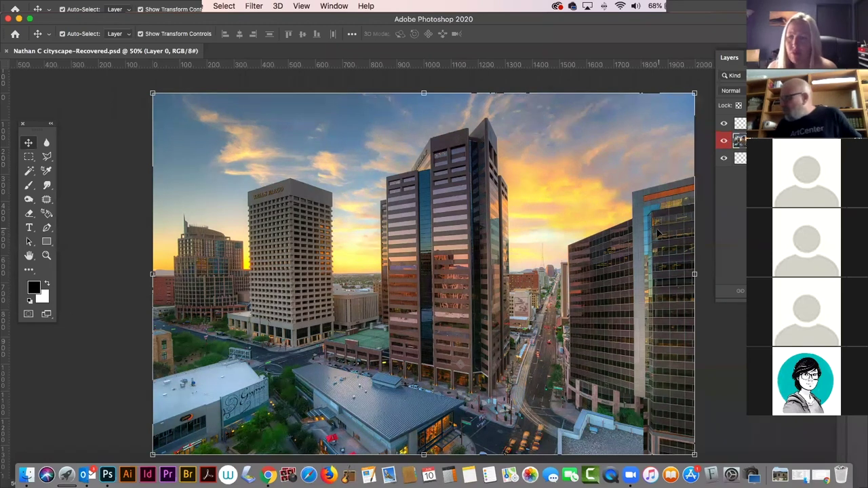
Toggle the top layer's visibility to compare the right-hand building with and without it, leaving the layer hidden
click(742, 365)
click(723, 124)
click(723, 124)
click(722, 125)
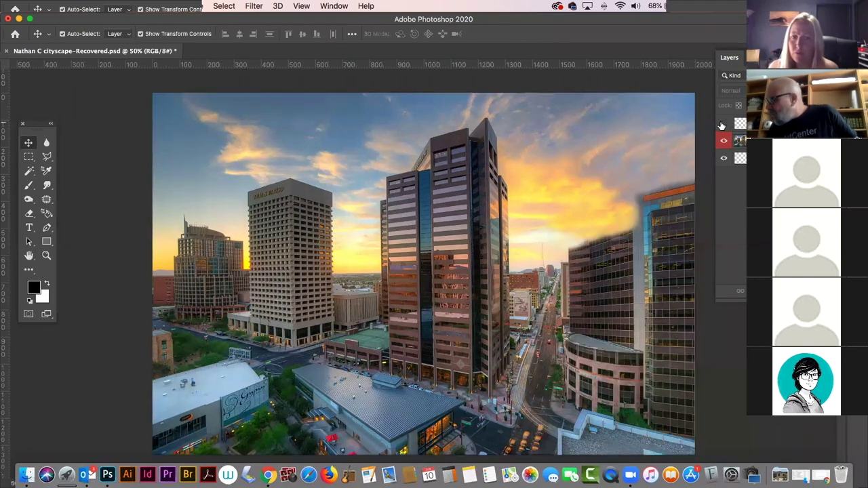
Show and hide the top layer again to compare the right-hand building's edges, leaving the layer visible
click(722, 124)
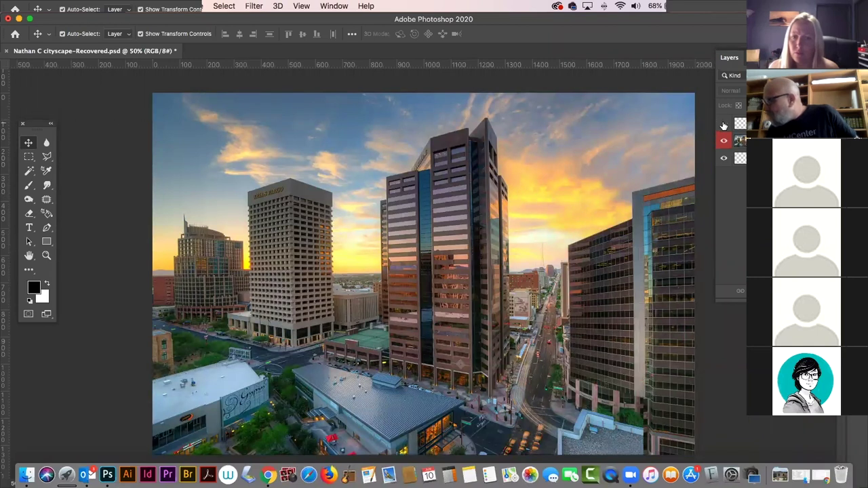
click(724, 126)
click(723, 126)
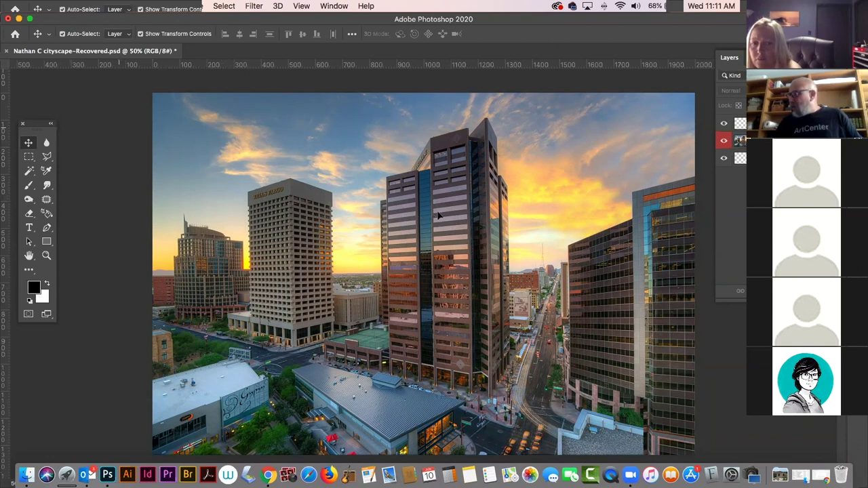
Add a new empty layer named stamp directly above Layer 0, keeping the layer list shown
click(270, 192)
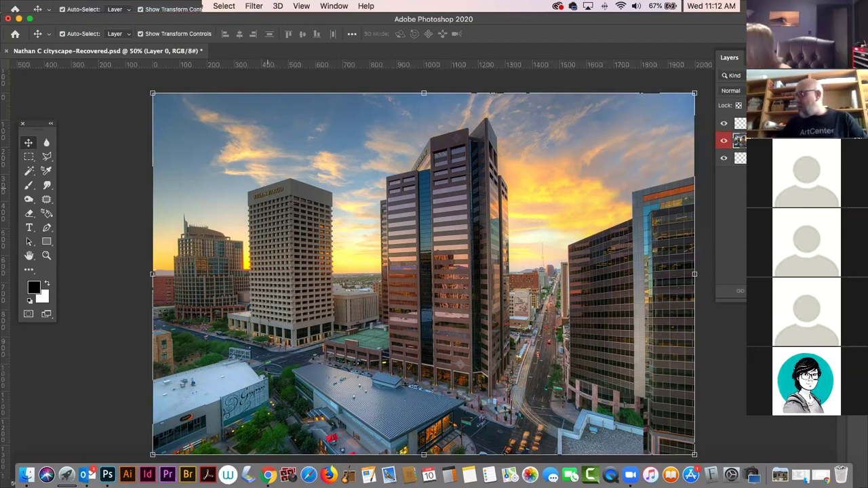
key(super+alt+shift+n)
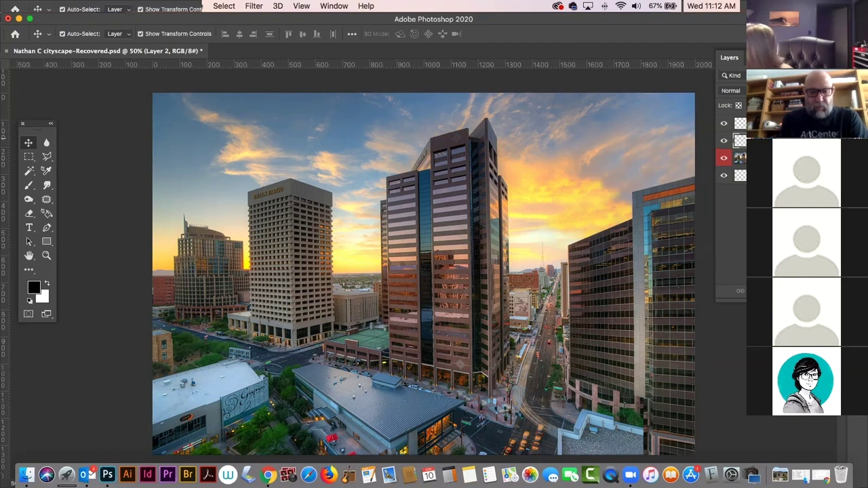
key(Return)
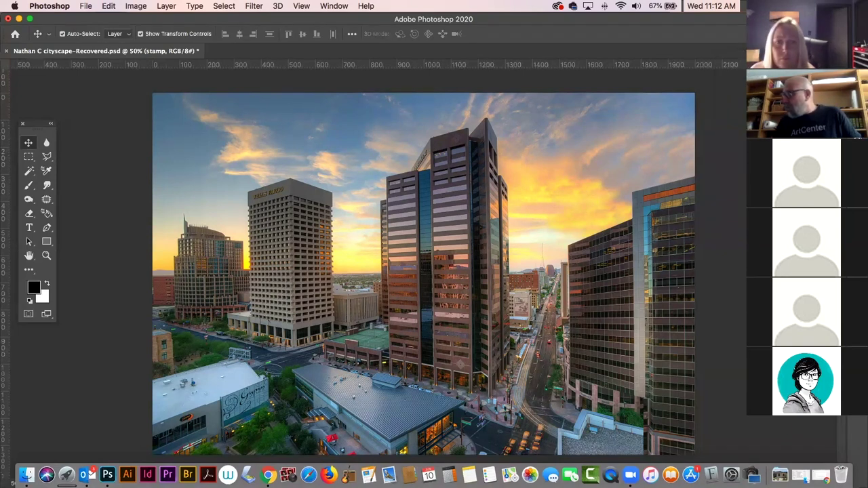
key(F7)
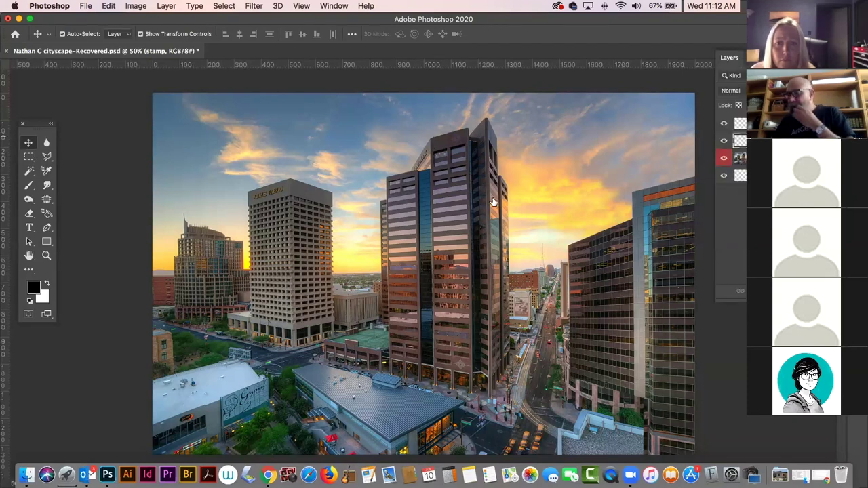
Find and activate the Clone Stamp tool, and set it to sample Current & Below
click(47, 214)
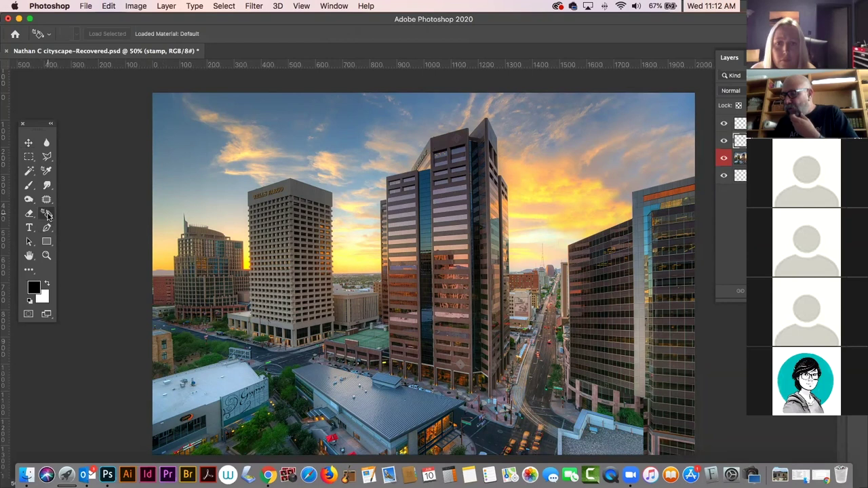
click(30, 200)
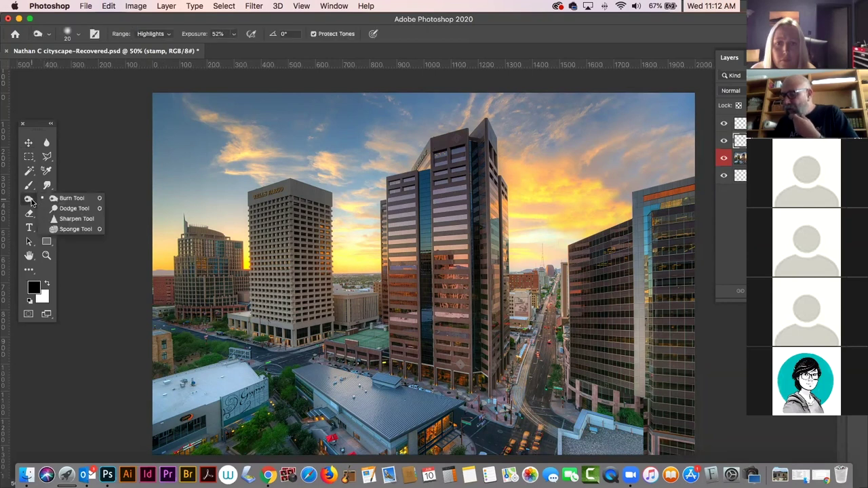
click(52, 180)
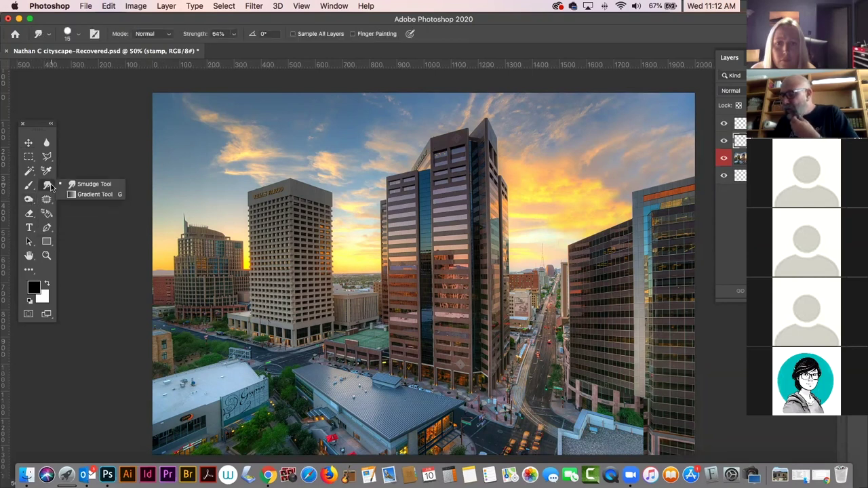
click(48, 171)
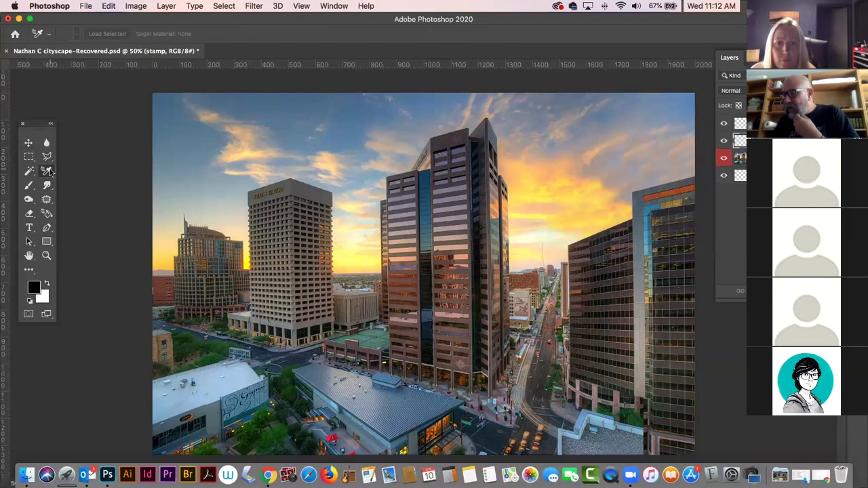
click(46, 143)
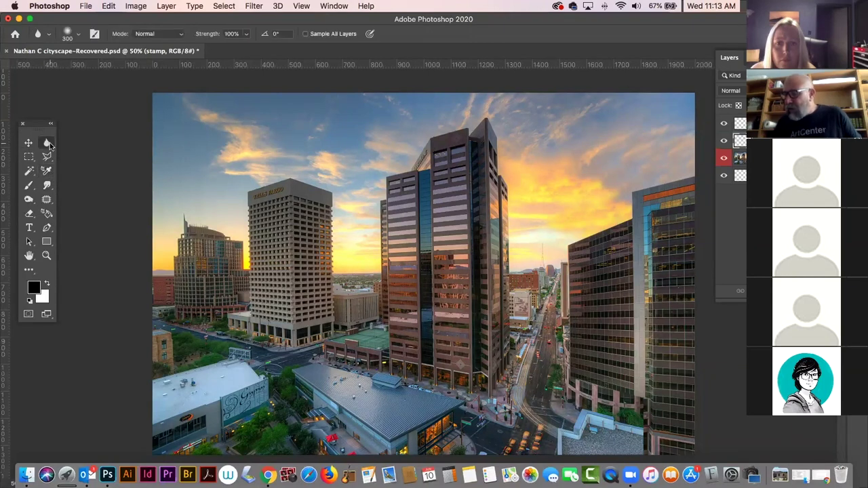
click(47, 157)
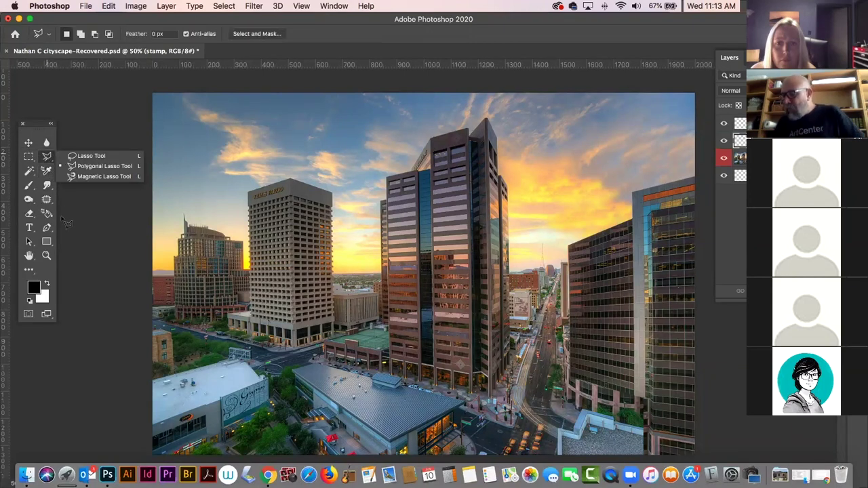
click(29, 214)
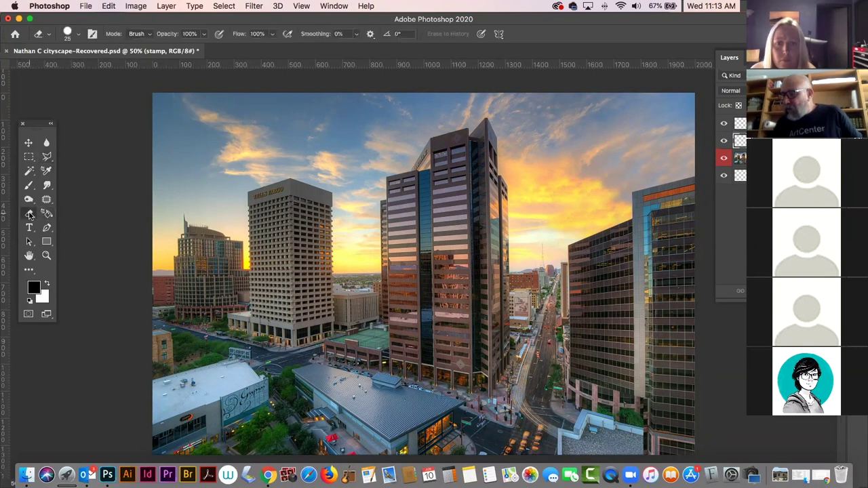
click(47, 242)
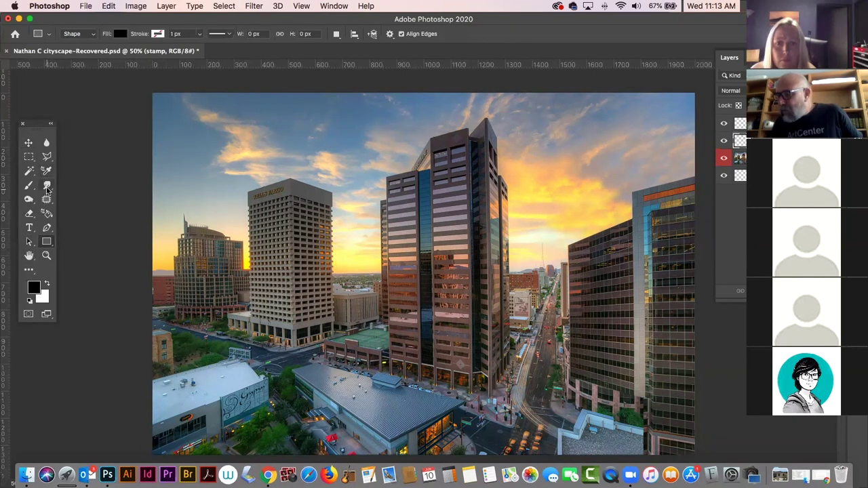
click(30, 200)
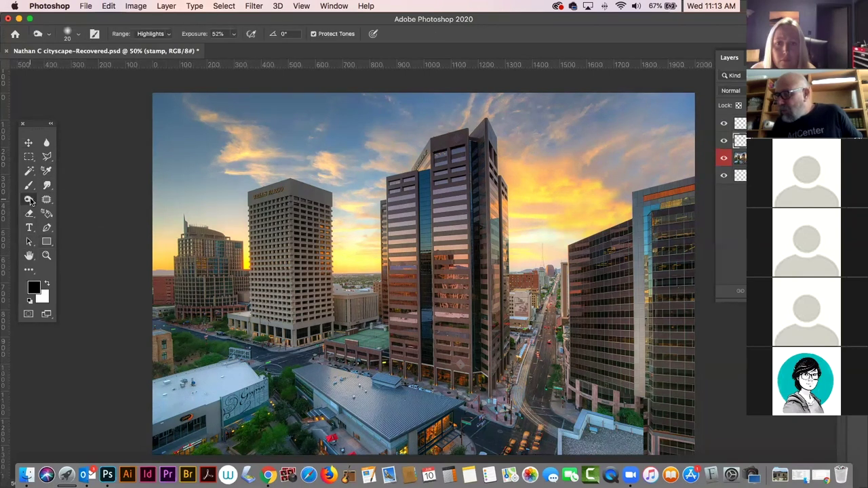
click(46, 200)
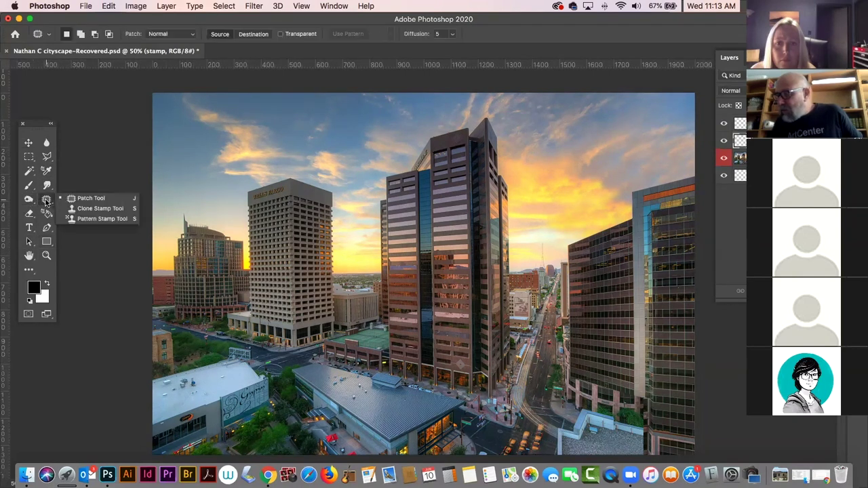
click(90, 211)
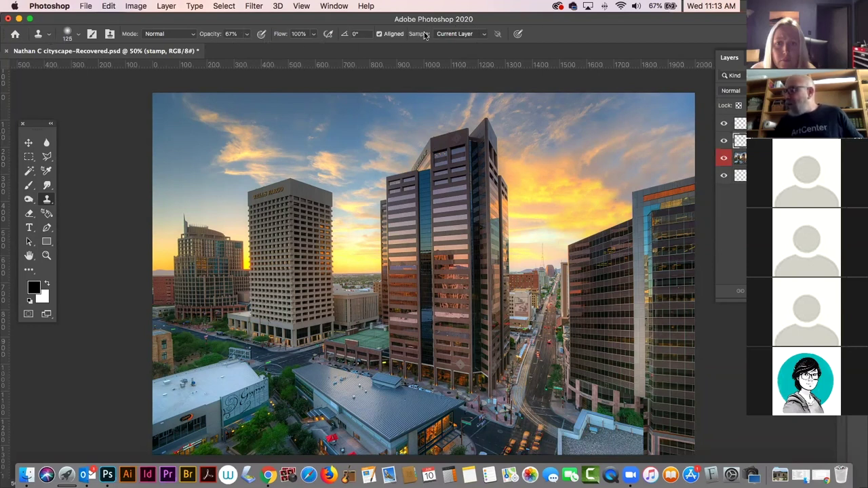
click(478, 36)
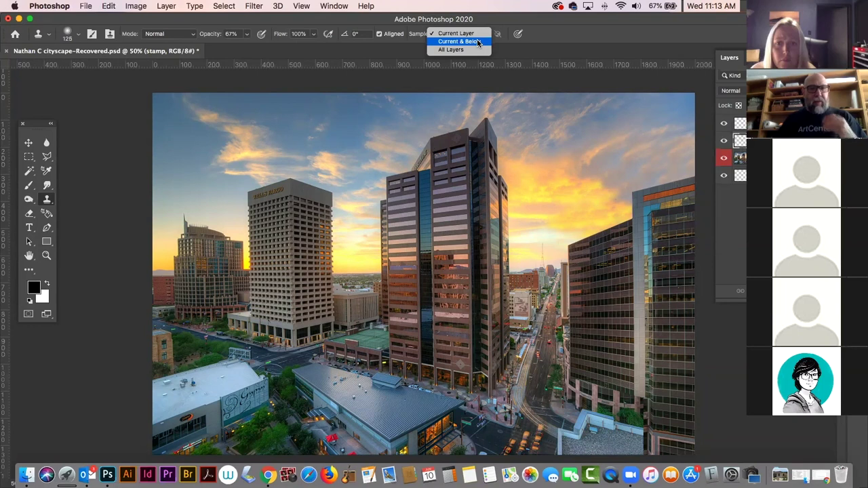
click(475, 42)
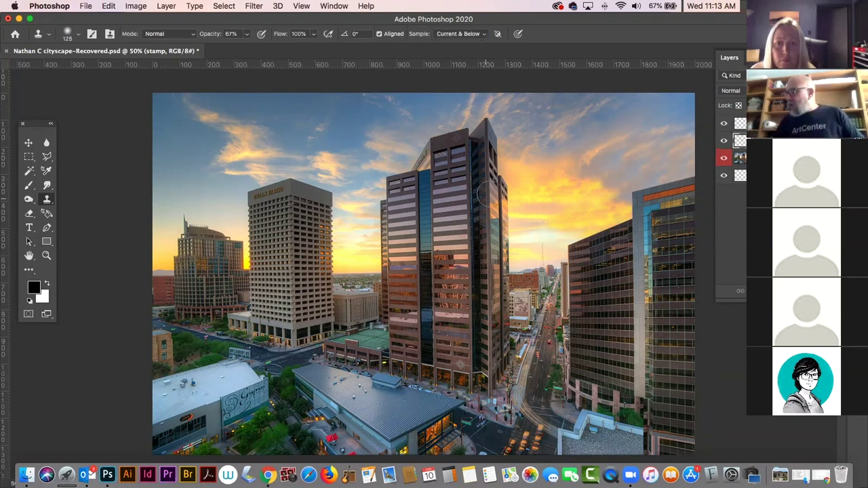
Clone the upper part of the central tower over the adjacent sunset sky on the stamp layer
mouse_move(489, 176)
mouse_down()
mouse_move(505, 162)
mouse_move(551, 164)
mouse_move(495, 170)
mouse_move(578, 170)
mouse_up()
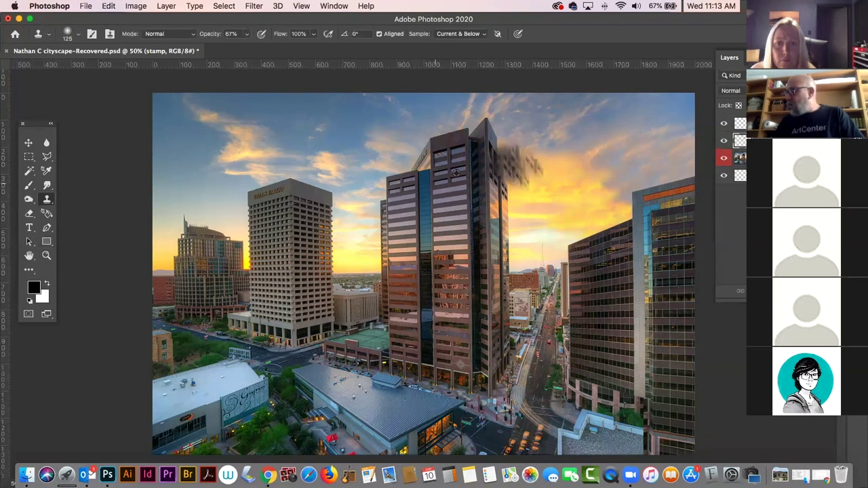
alt+click(482, 168)
drag(502, 168, 563, 159)
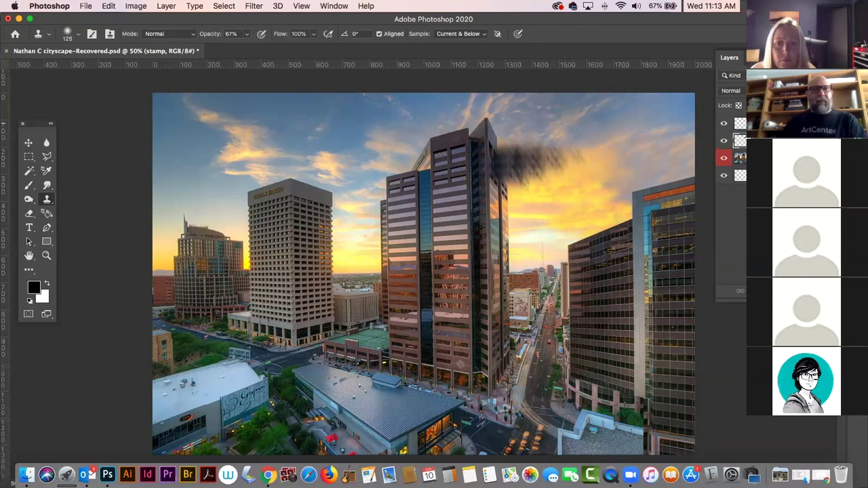
Hide the stamp layer to compare the sky without the cloned pixels, and review the clone sampling options
click(723, 140)
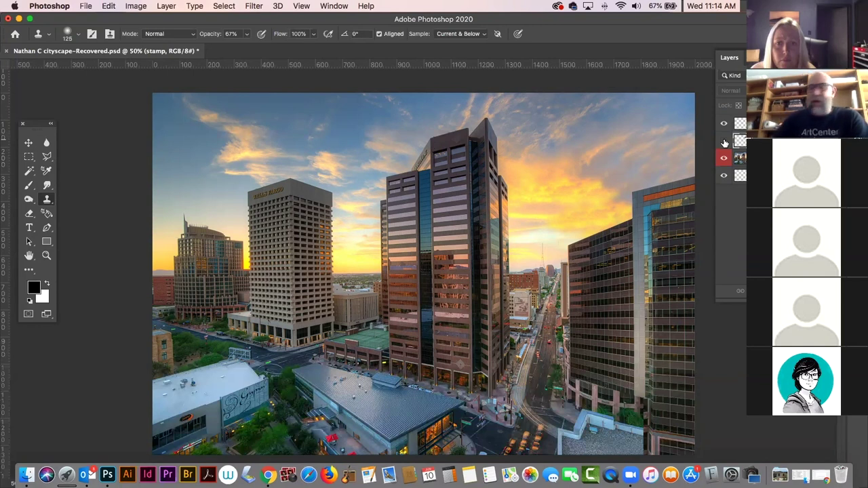
click(457, 35)
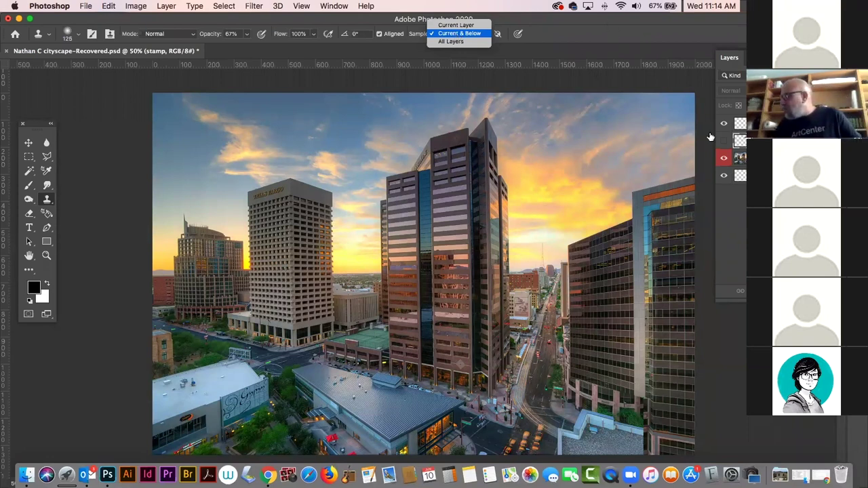
click(726, 143)
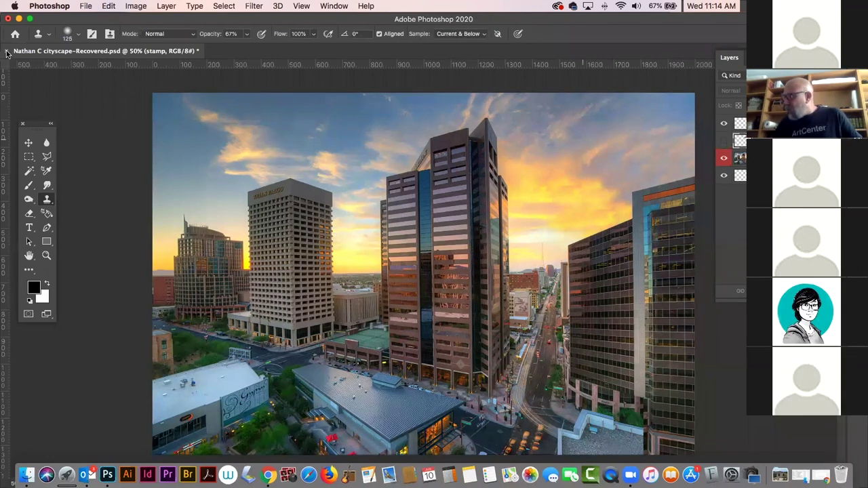
Check the central tower's layer with the Move tool, and close the file without saving changes
click(28, 144)
click(446, 255)
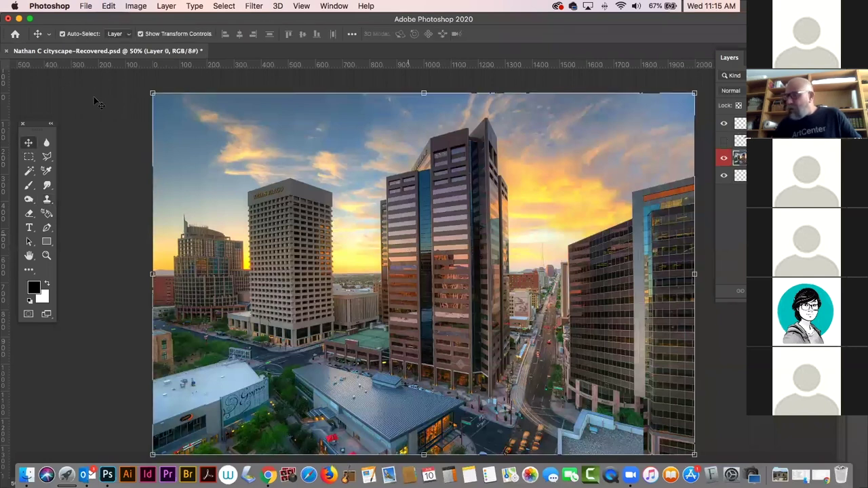
click(6, 52)
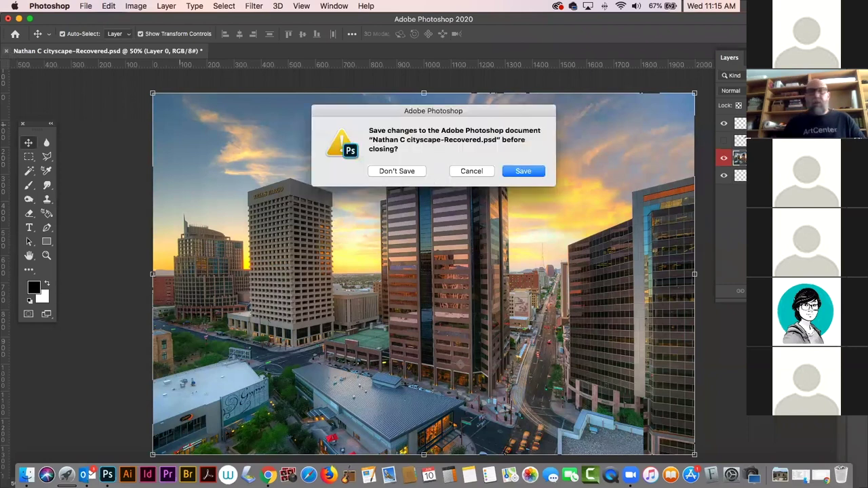
click(397, 171)
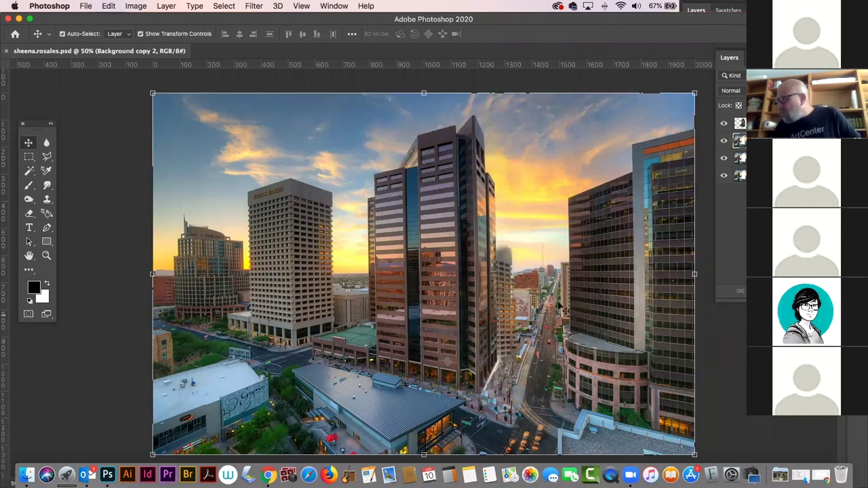
Try to move the central tower in front of the Wells Fargo building, undo the move and clear the layer selection
click(469, 304)
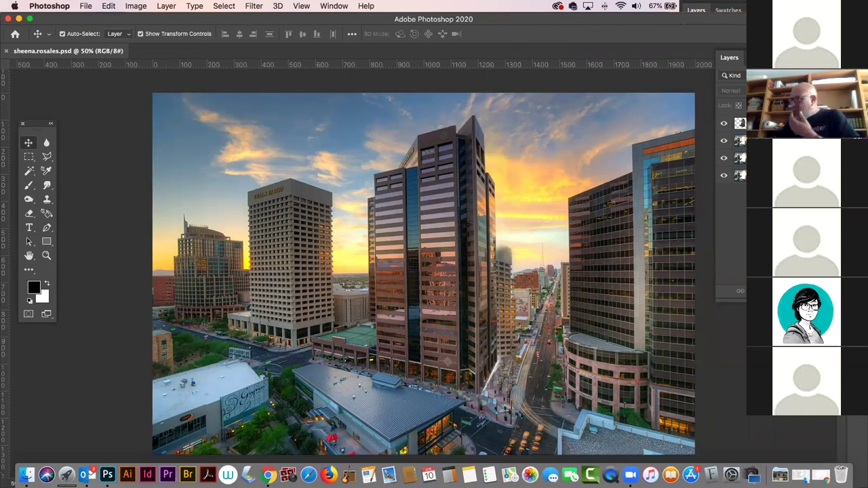
drag(424, 245, 240, 246)
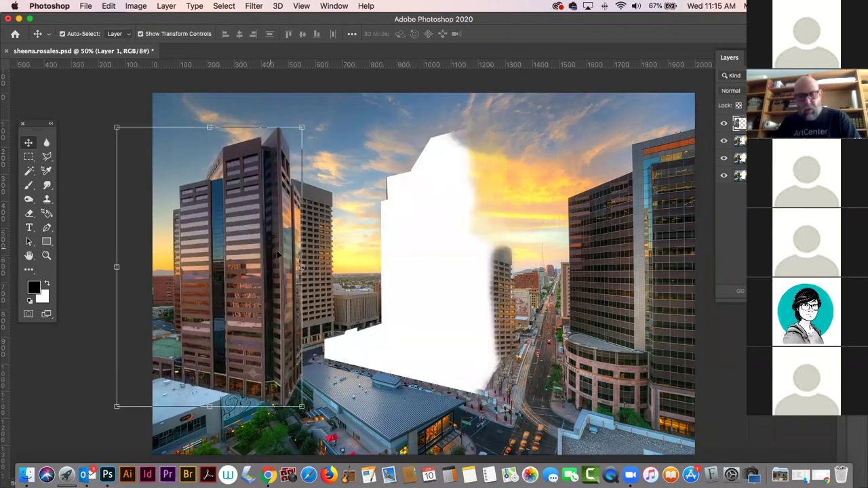
key(super+z)
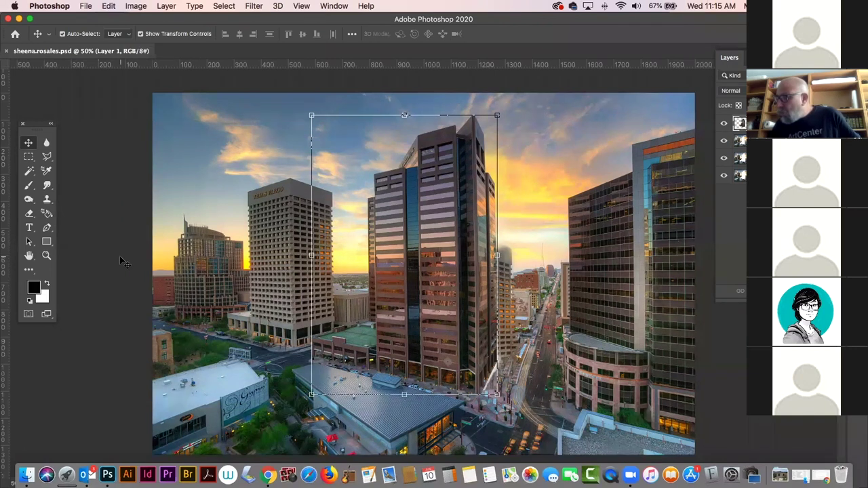
click(310, 264)
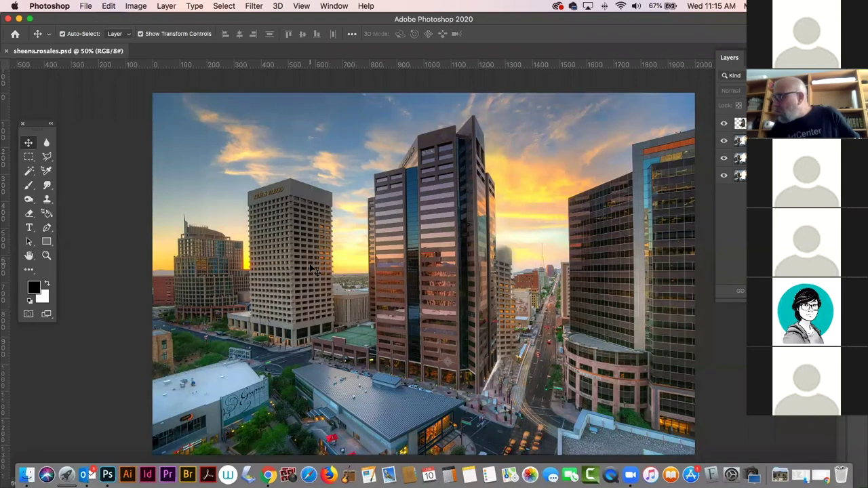
Shift the Background copy 2 layer slightly up and left, and copy its Wells Fargo building to a new layer using a Polygonal Lasso outline
drag(514, 276, 496, 274)
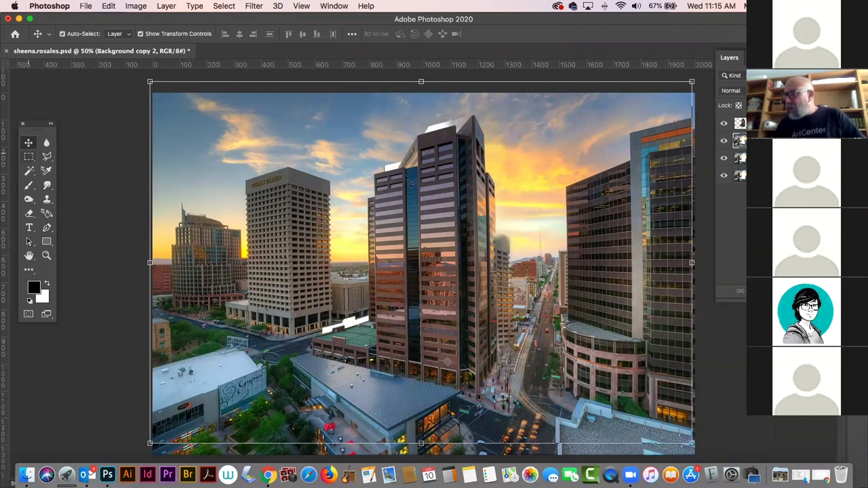
key(l)
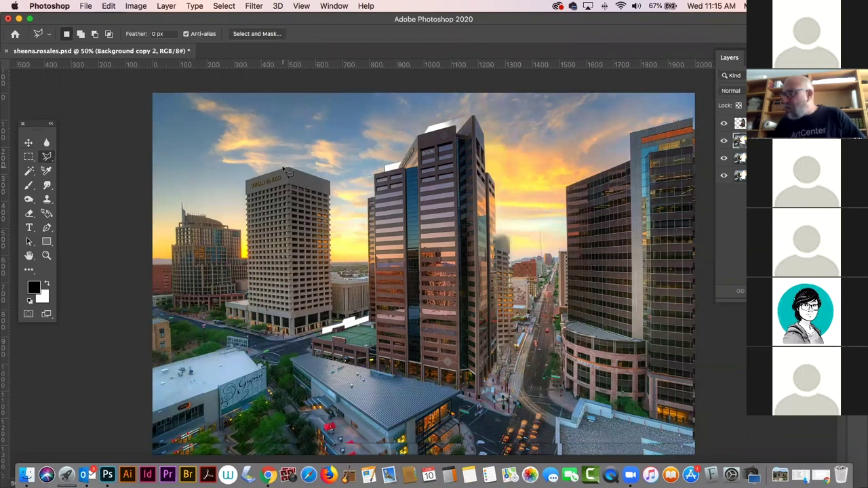
mouse_move(246, 180)
mouse_down()
mouse_move(294, 170)
mouse_move(287, 166)
mouse_move(332, 180)
mouse_move(345, 301)
mouse_move(338, 331)
mouse_move(298, 342)
mouse_move(227, 319)
mouse_move(251, 304)
mouse_move(267, 198)
mouse_move(247, 179)
mouse_up()
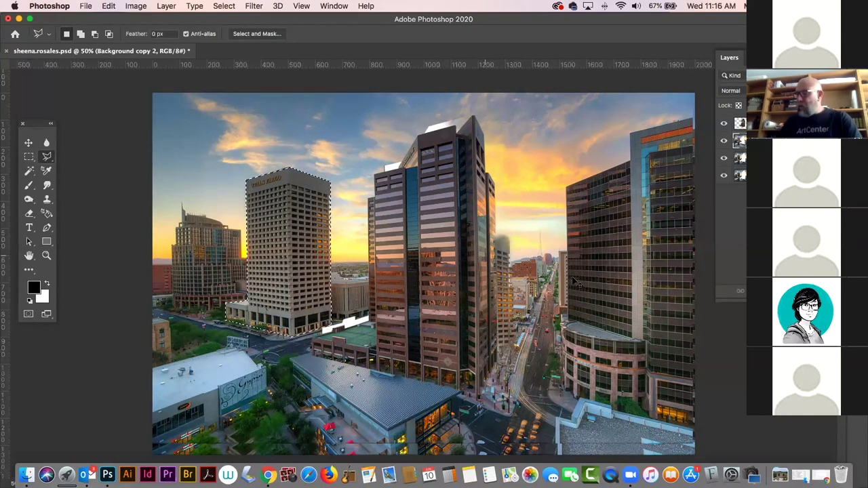
key(super+j)
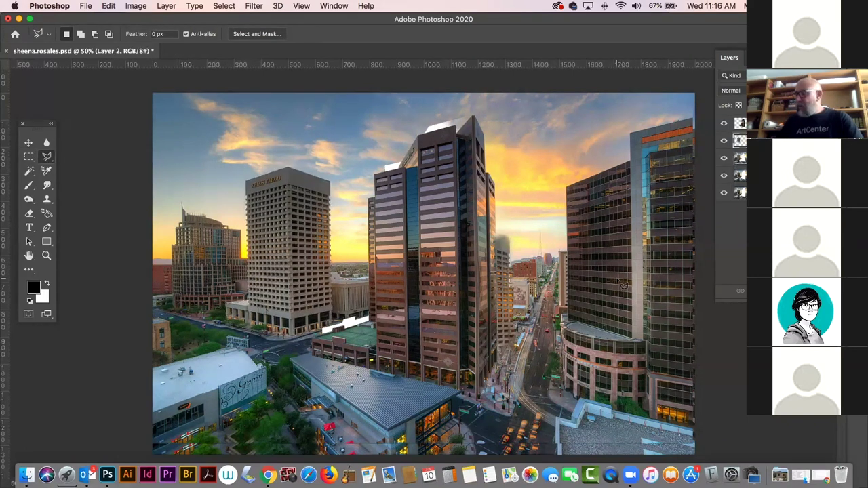
Move the copied Wells Fargo building right so it stands partly behind the central tower
click(28, 143)
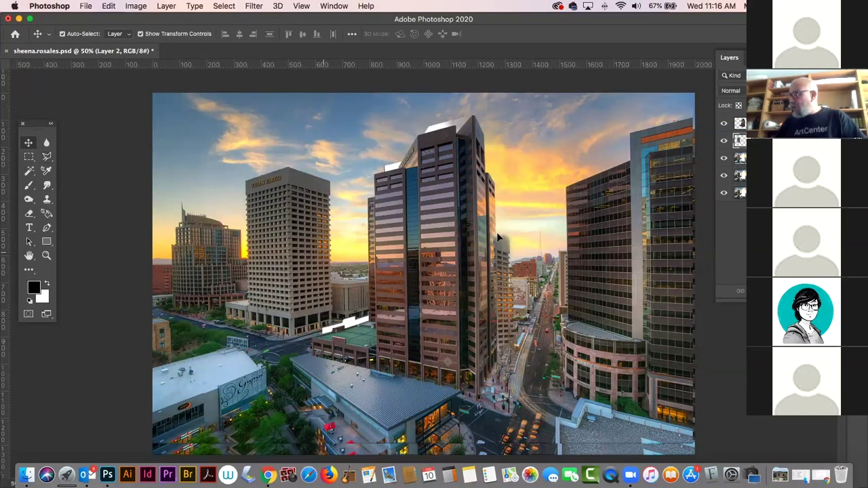
drag(502, 237, 534, 238)
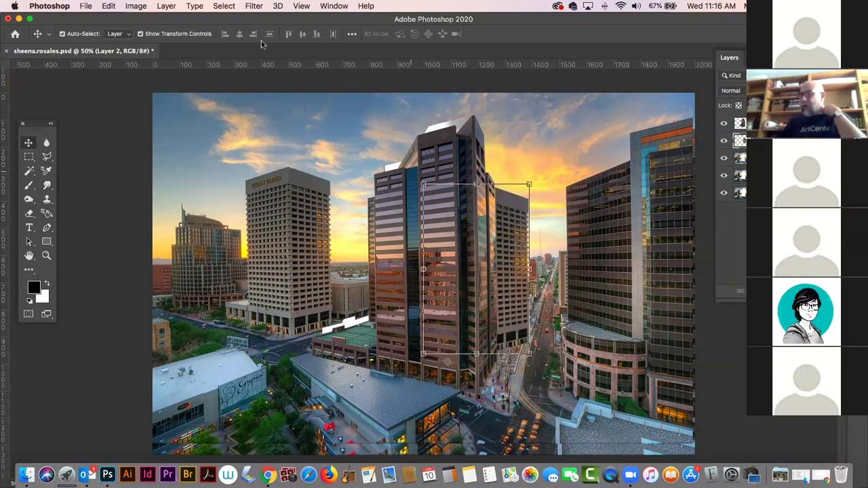
Distort the corners of the copied Wells Fargo building so that its base follows the street's perspective
click(111, 6)
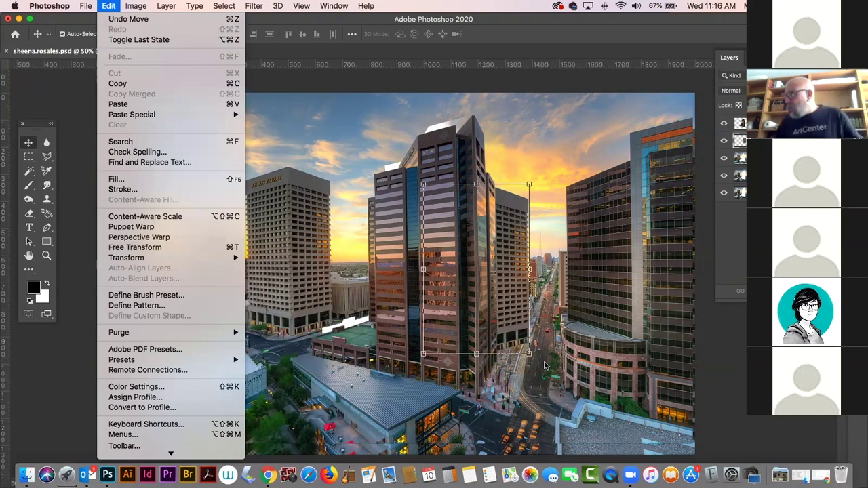
drag(532, 337, 434, 409)
drag(528, 185, 526, 186)
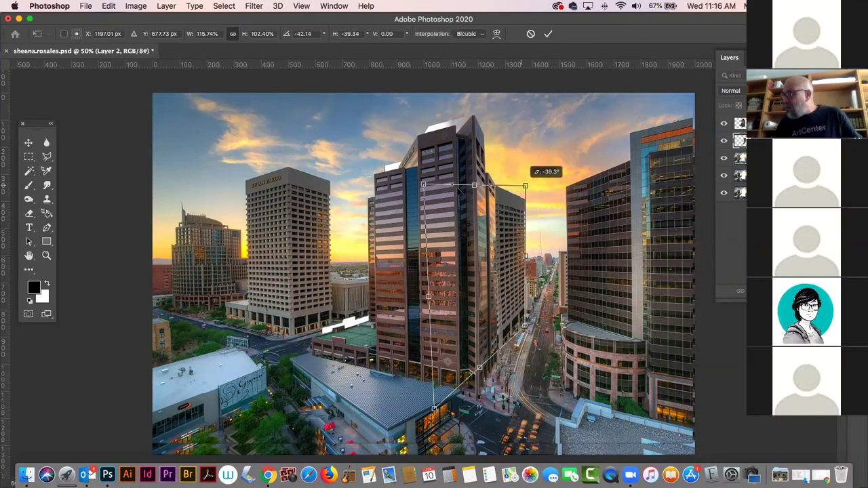
drag(428, 195, 447, 173)
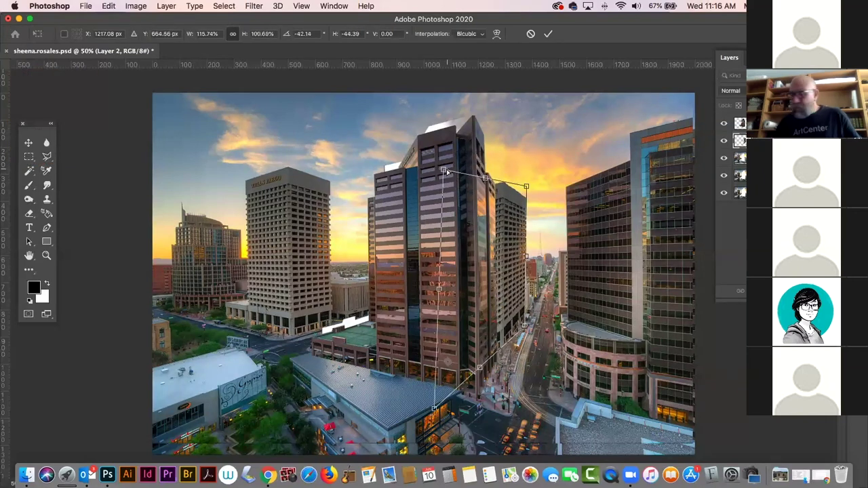
key(Escape)
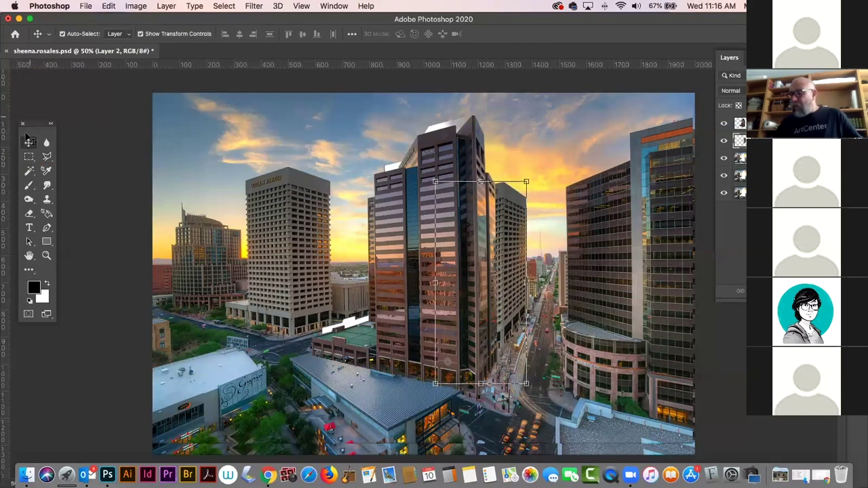
Undo the distortion of the copied building, keeping its move behind the central tower
click(125, 152)
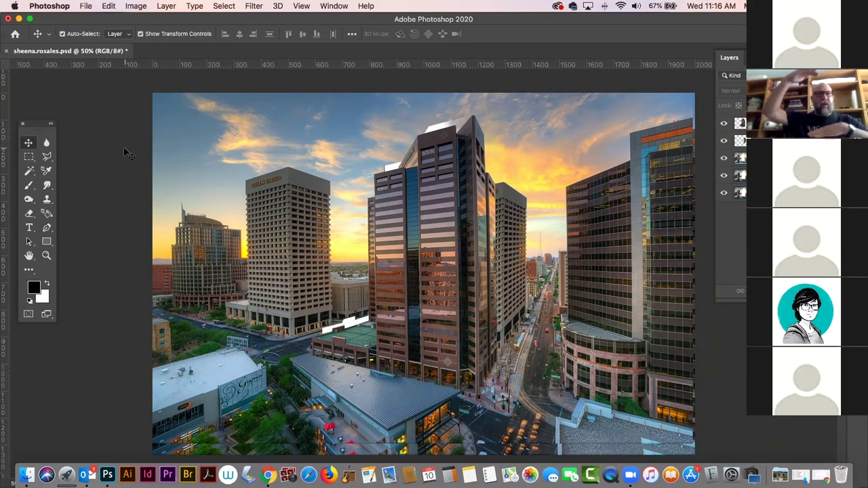
key(super+z)
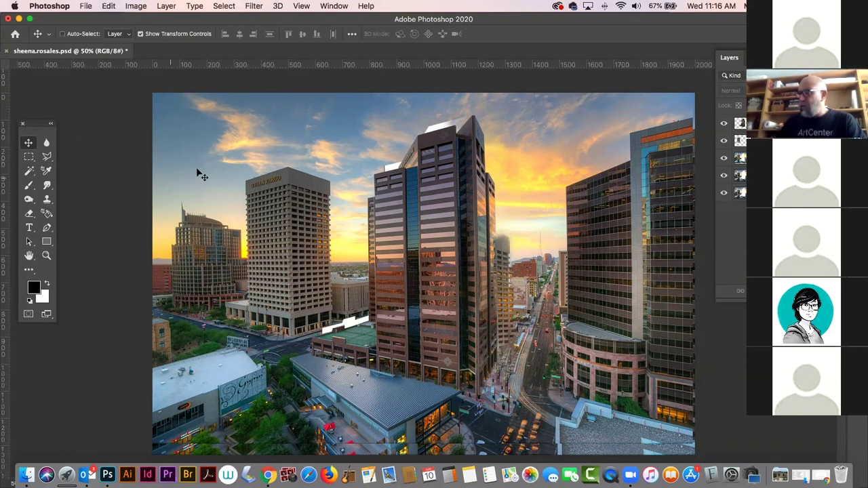
click(111, 6)
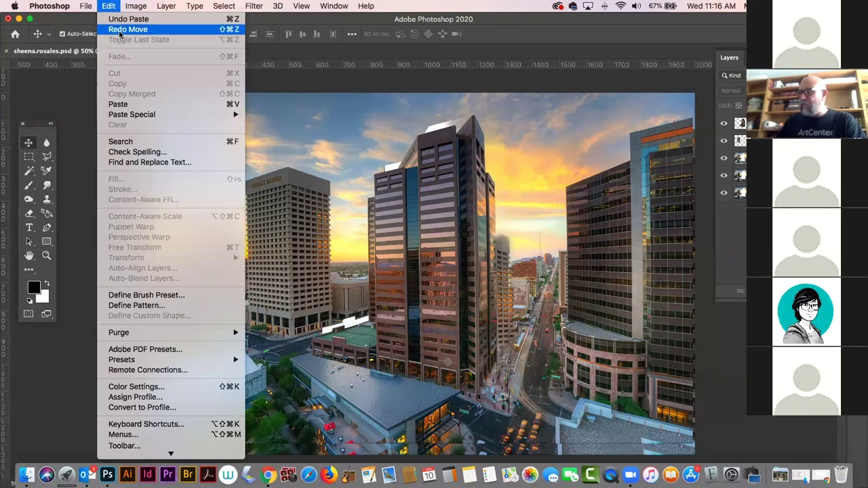
click(127, 29)
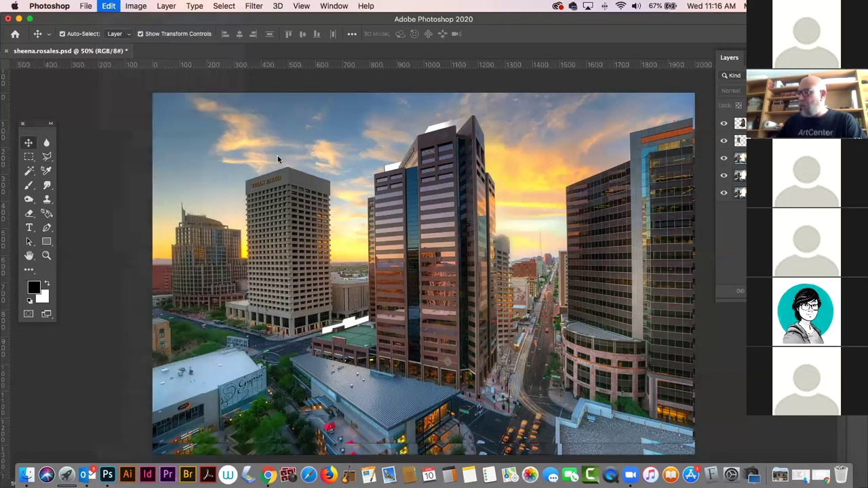
click(115, 6)
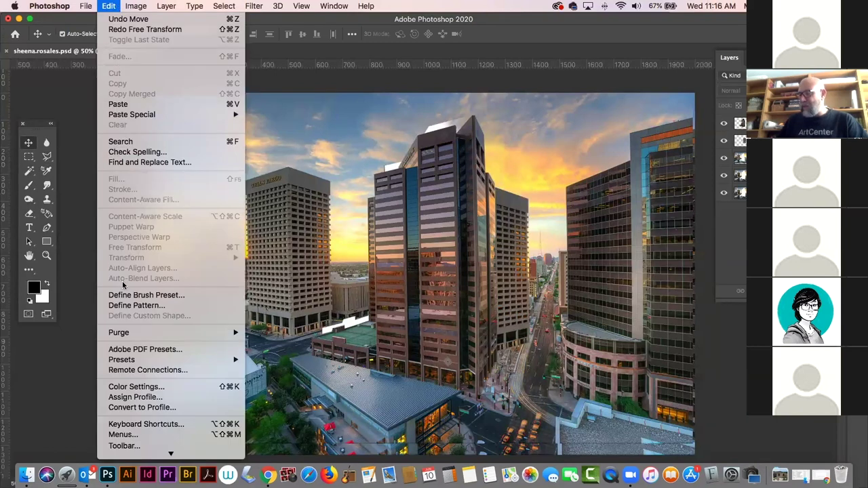
click(106, 6)
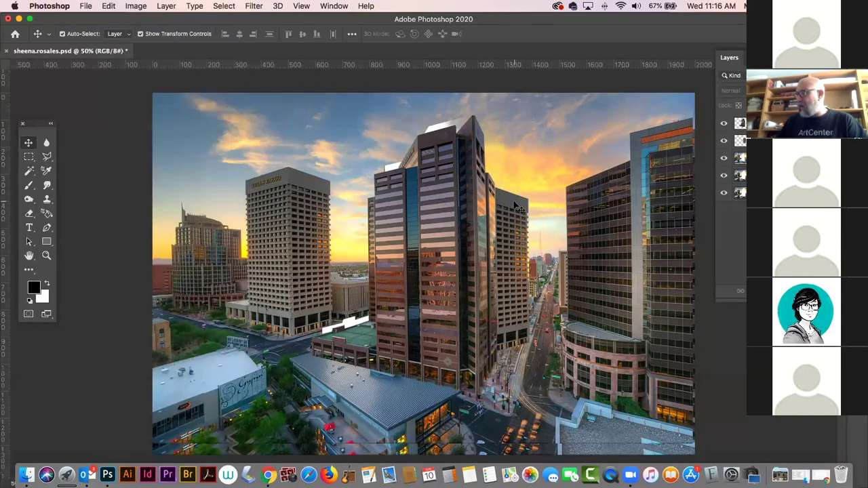
Try a Perspective transform on the copied building's upper corner, undo it and leave the transform
click(105, 5)
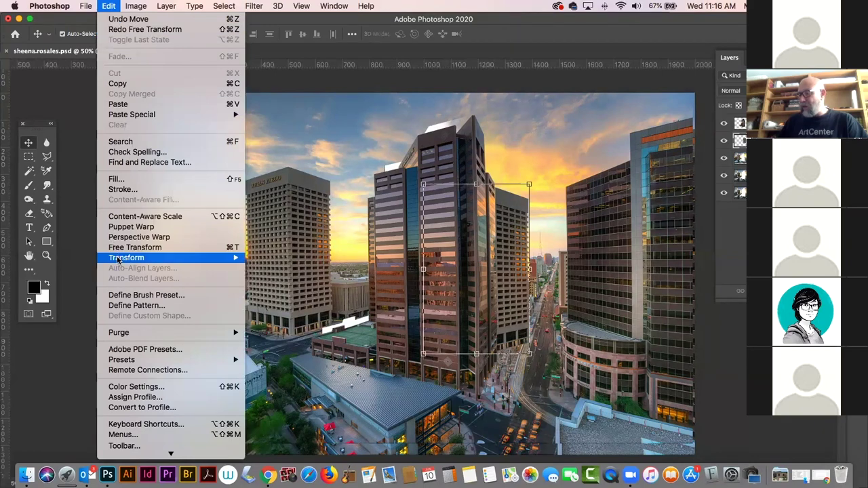
mouse_move(120, 259)
click(326, 317)
drag(529, 184, 528, 206)
key(super+z)
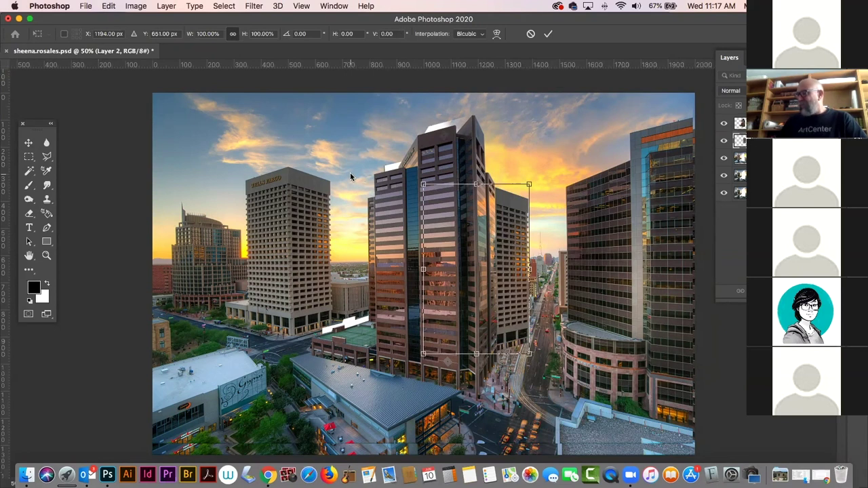
click(19, 139)
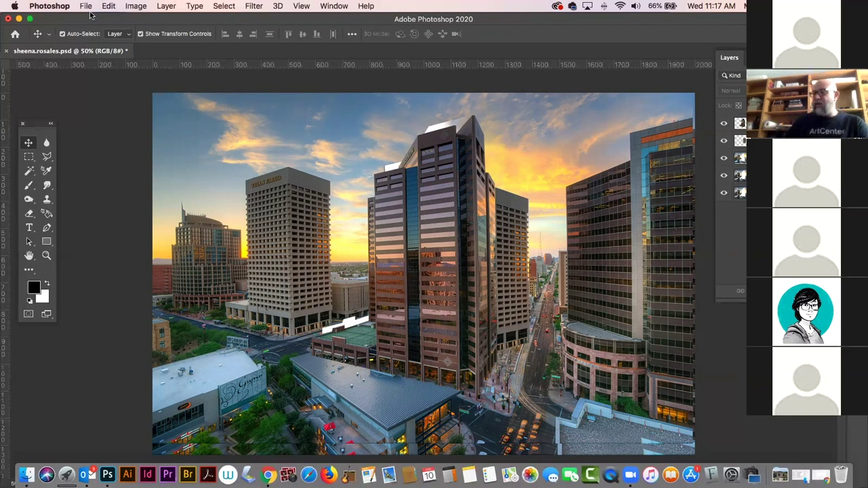
Flip the copied building's layer horizontally, and undo the flip
click(117, 6)
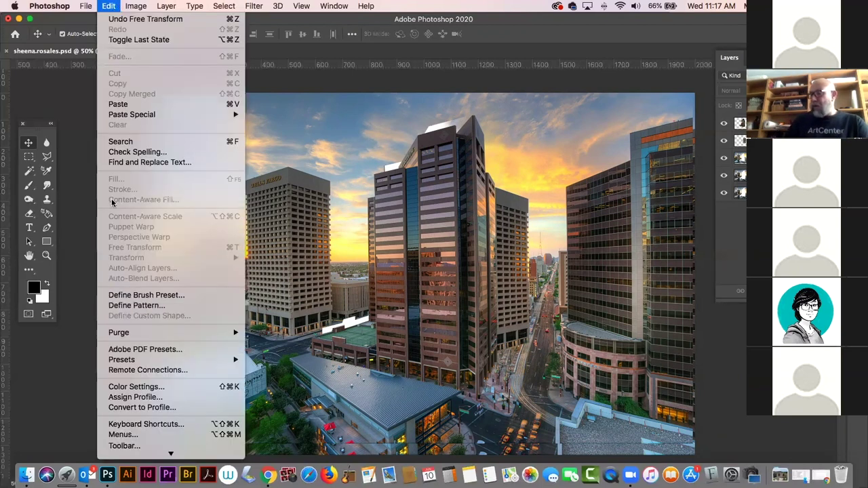
click(502, 212)
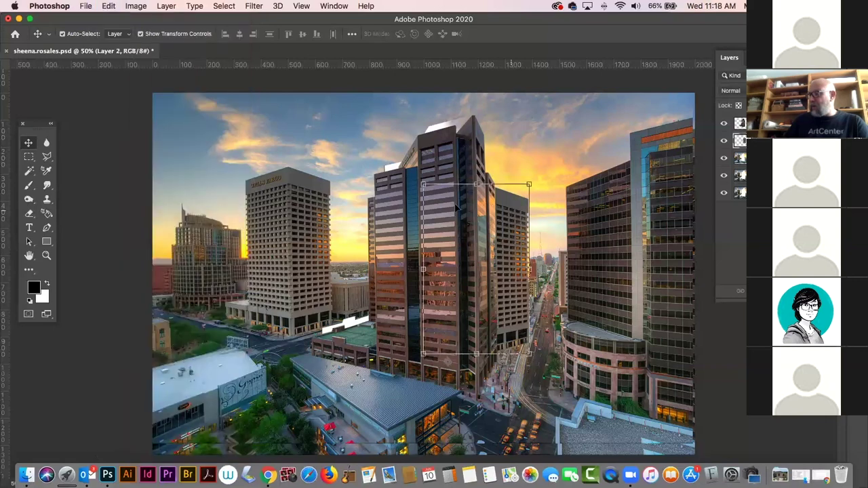
click(111, 5)
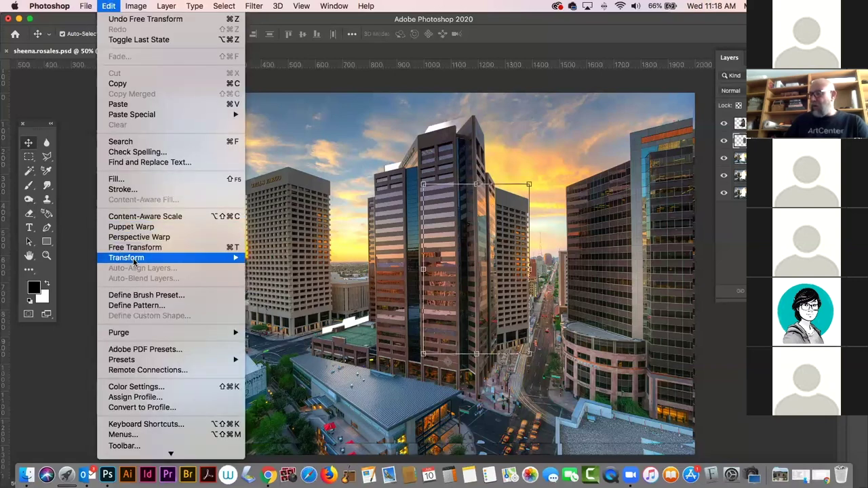
mouse_move(215, 263)
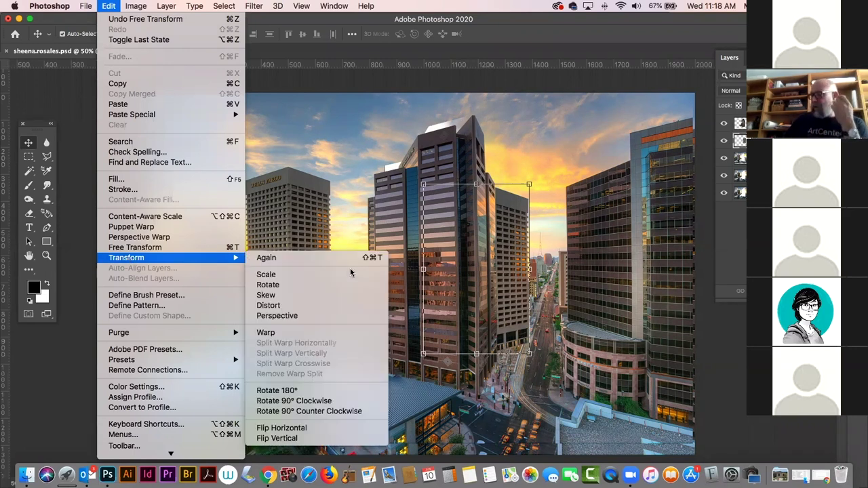
click(336, 430)
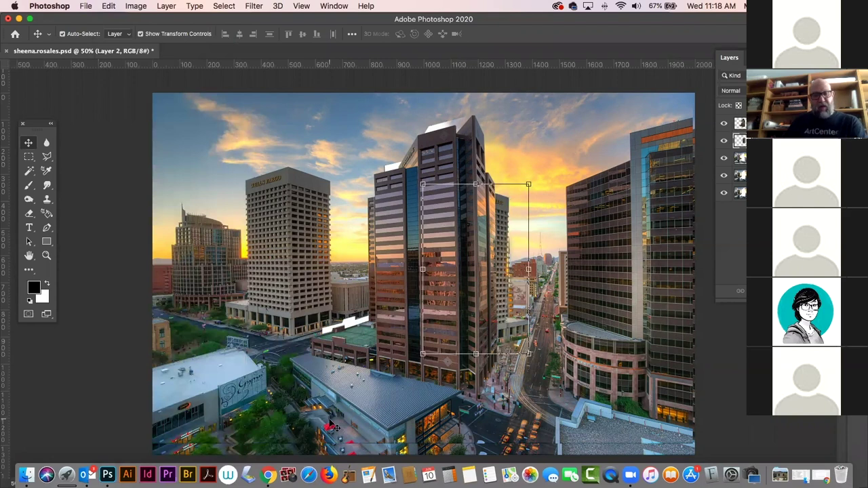
key(super+z)
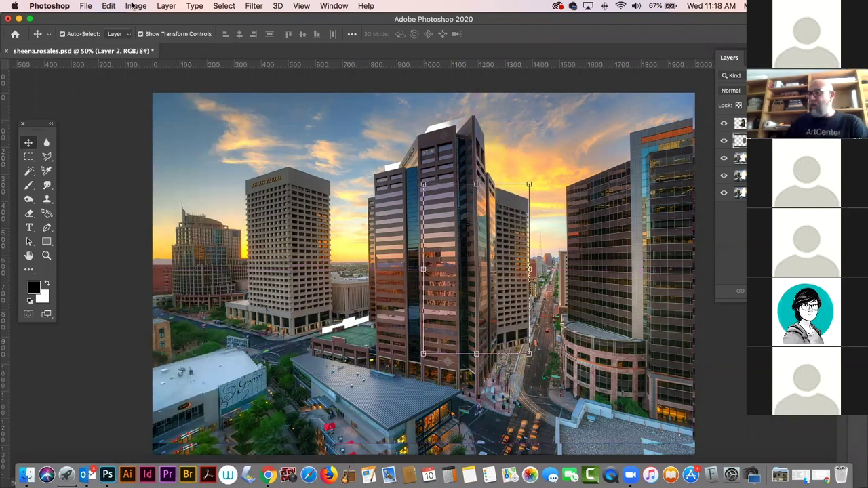
Flip the whole canvas horizontally, undo the flip and clear the layer selection
click(136, 5)
mouse_move(162, 111)
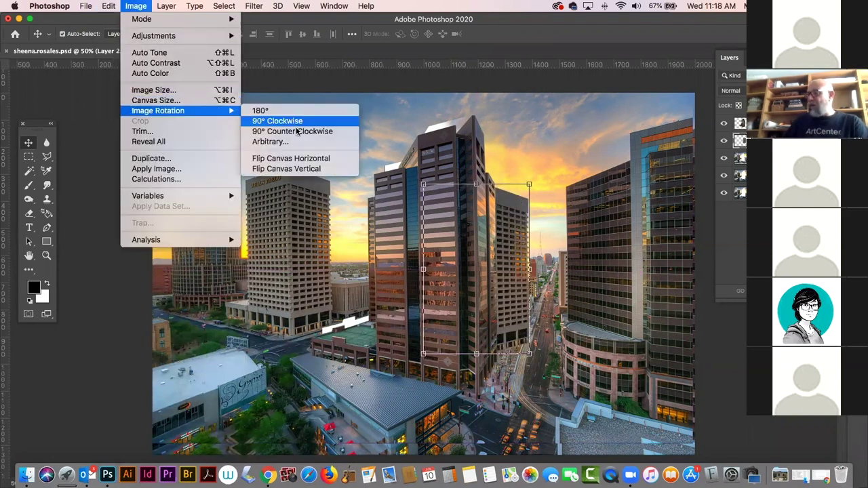
click(300, 160)
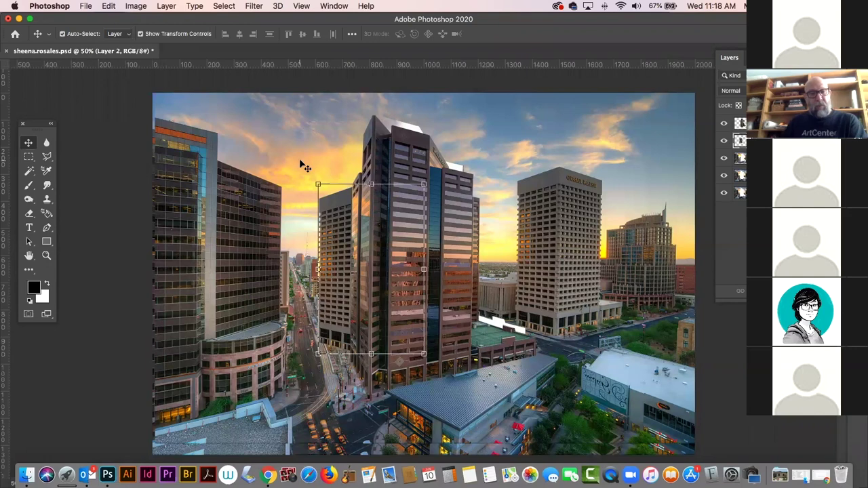
key(super+z)
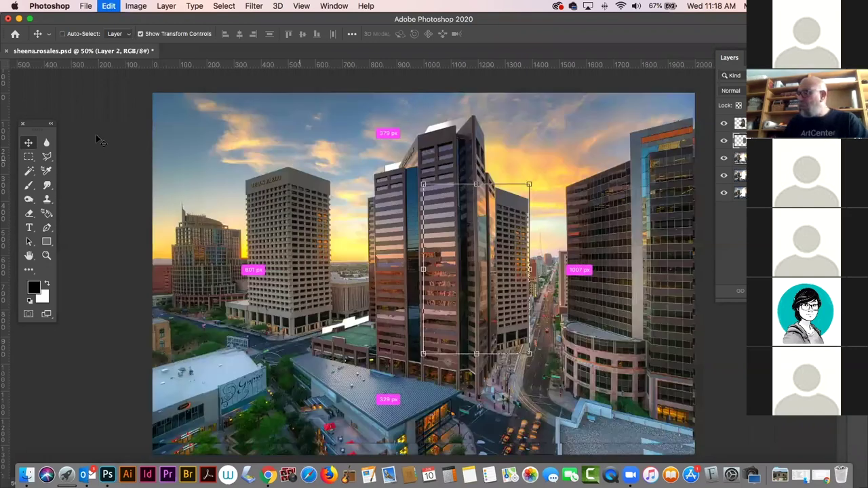
click(105, 115)
Show the document's History and step back through its states to the originally opened image
click(344, 6)
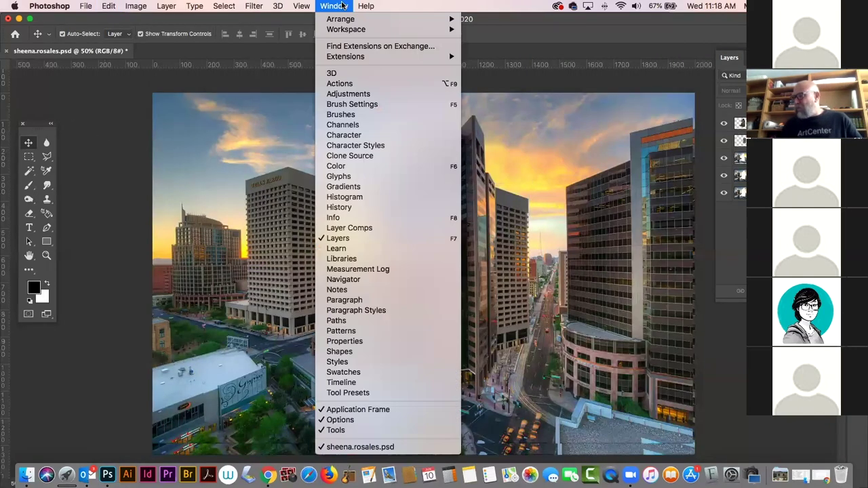
click(355, 210)
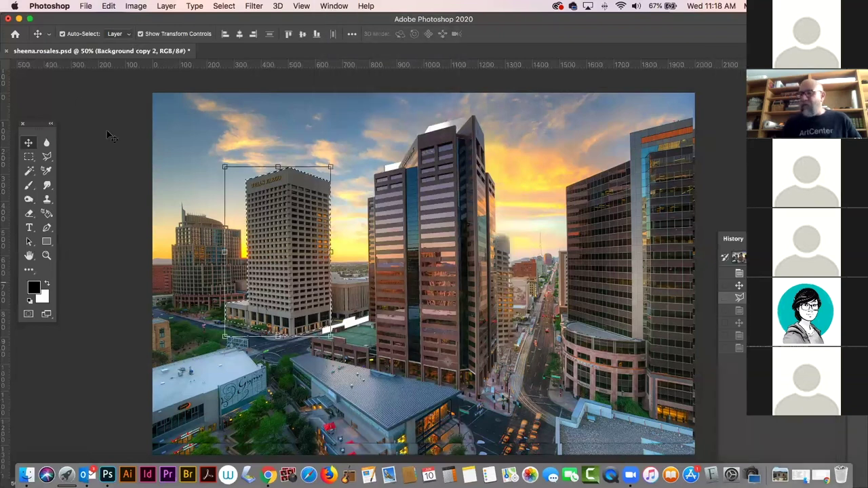
key(super+z)
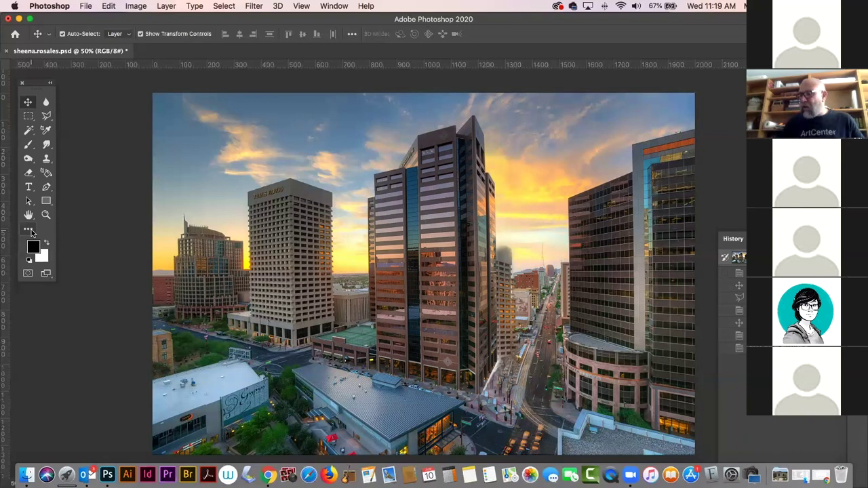
Review the toolbar and extra tool groups in Customize Toolbar, and return to the Move tool
click(31, 229)
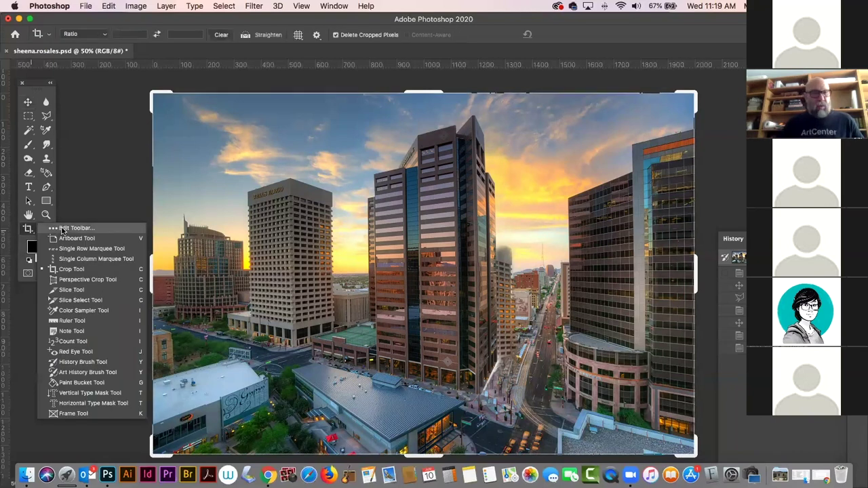
click(61, 229)
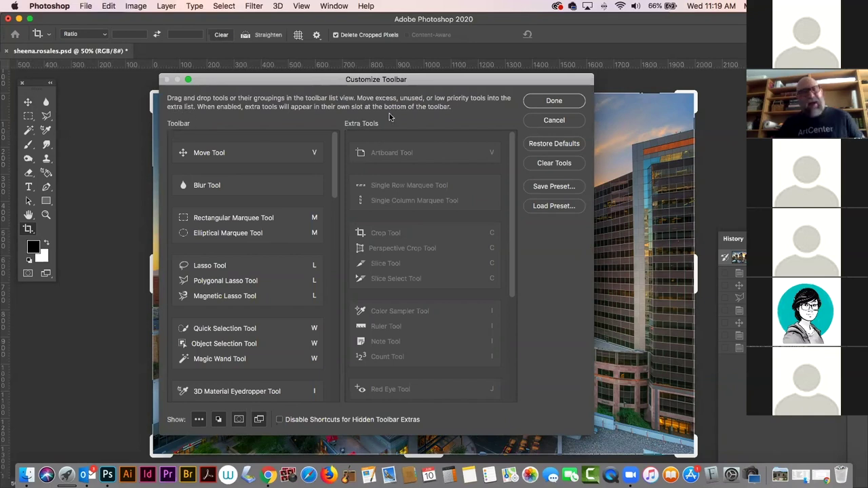
click(216, 182)
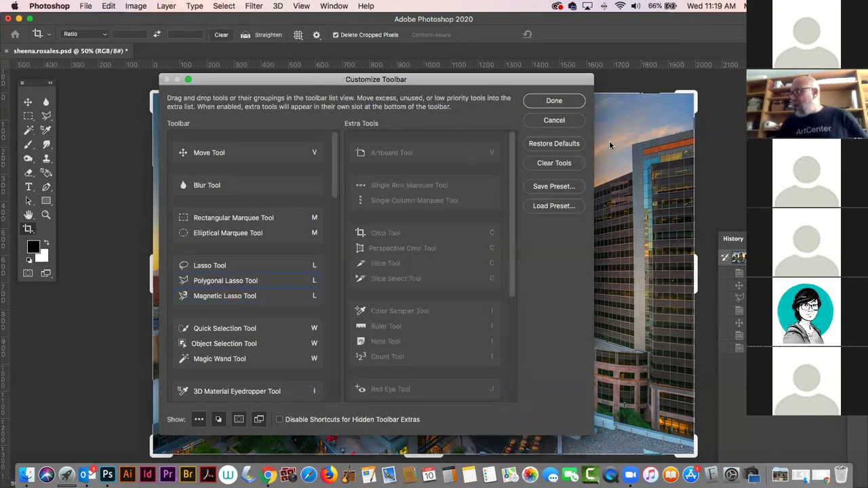
click(550, 104)
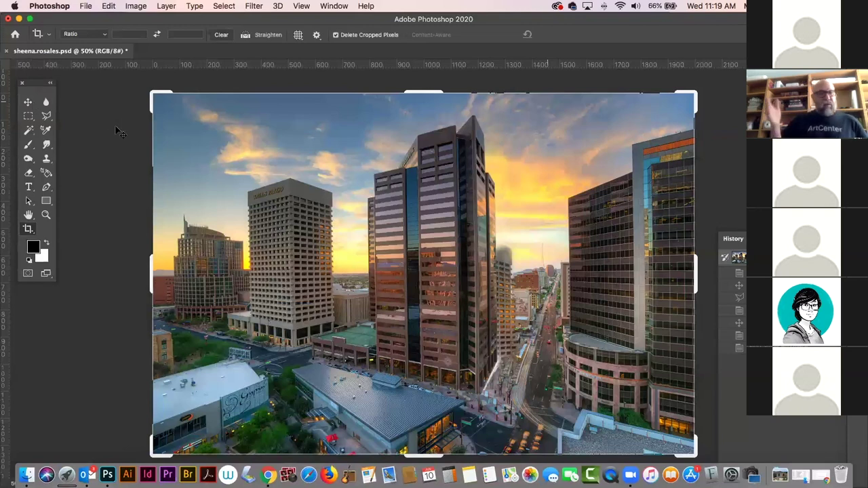
key(v)
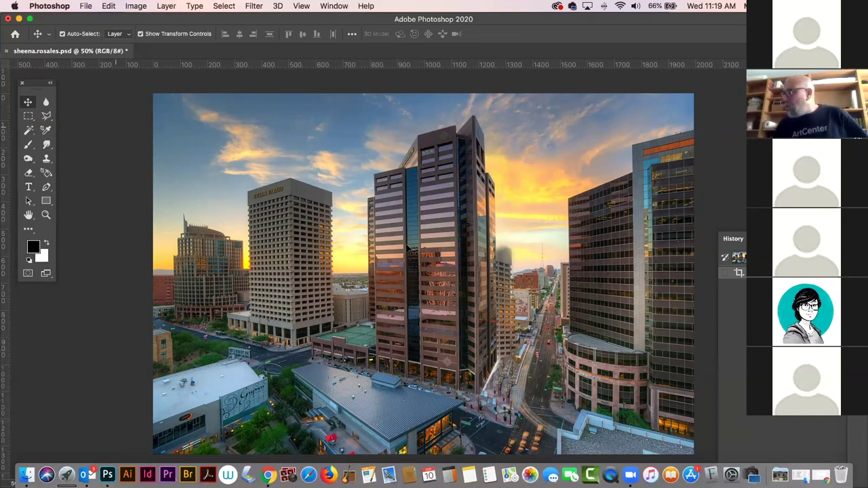
Select the central tower's layer, and close the reviewed cityscape file without saving changes
click(392, 238)
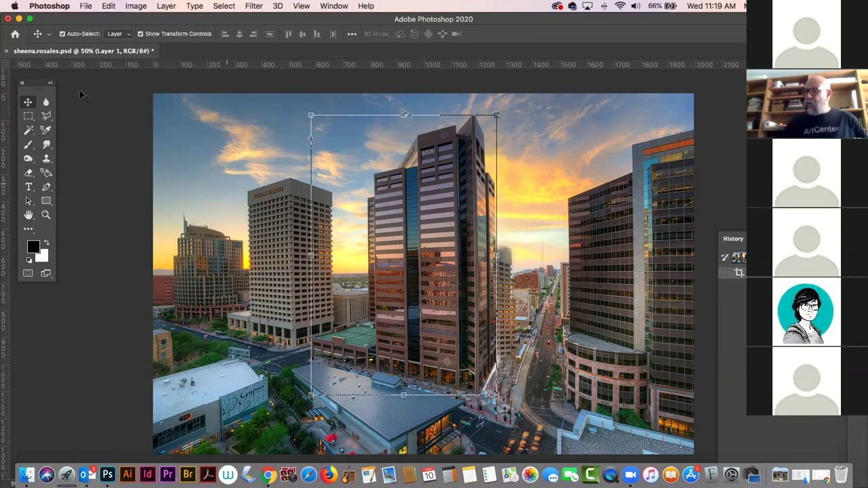
click(6, 50)
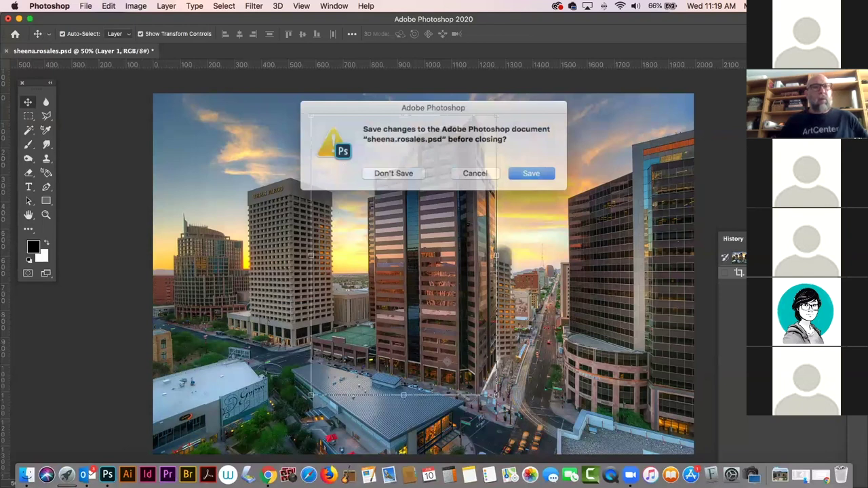
key(super+d)
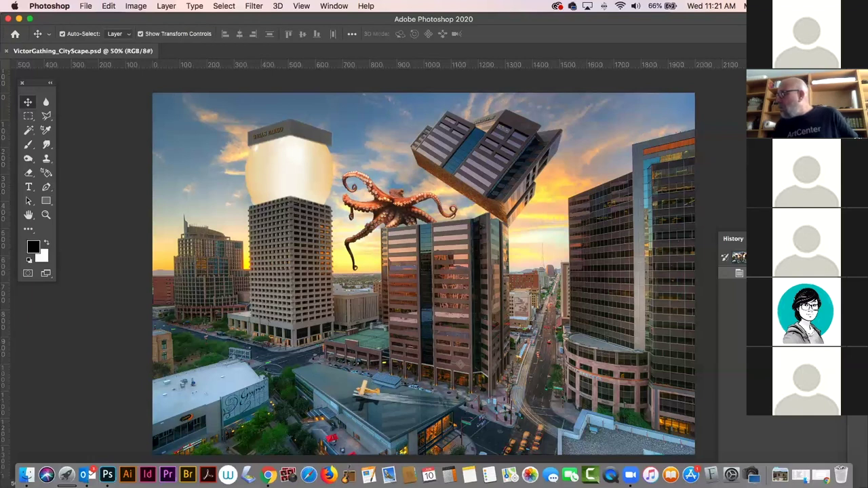
drag(779, 19, 769, 19)
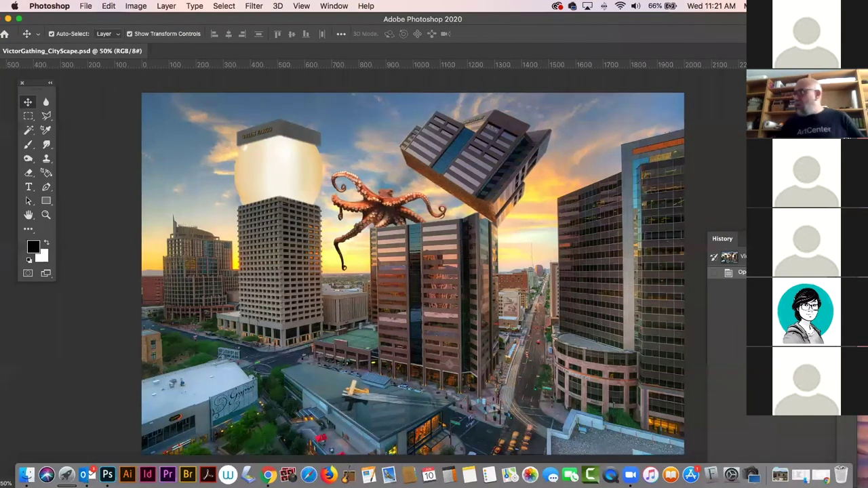
drag(769, 19, 780, 19)
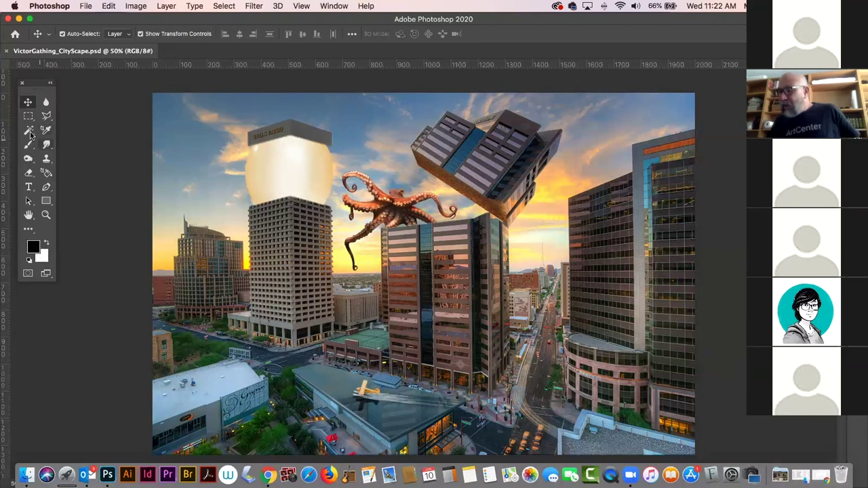
Draw a closed six-point path with the Pen tool around the lower part of the tall tower under the glowing globe
click(45, 187)
click(244, 223)
click(313, 275)
click(332, 335)
click(279, 363)
click(212, 319)
click(208, 258)
click(244, 223)
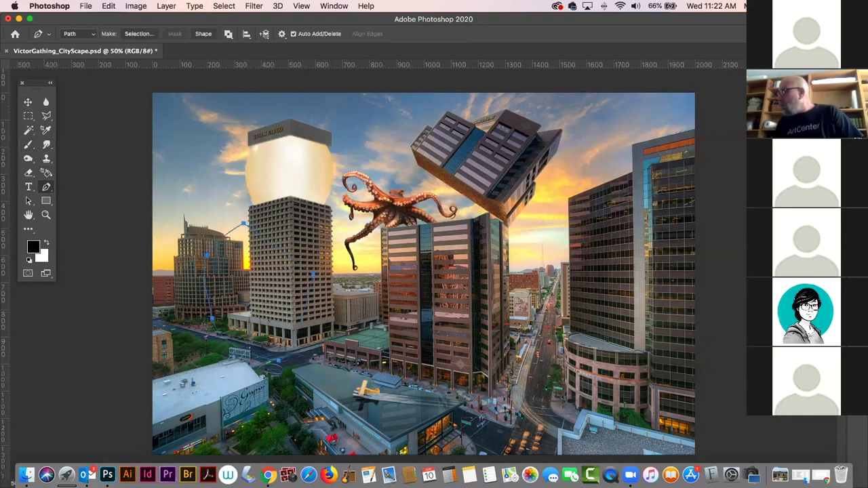
Show the document's saved paths and load the first one as a selection
key(shift+Tab)
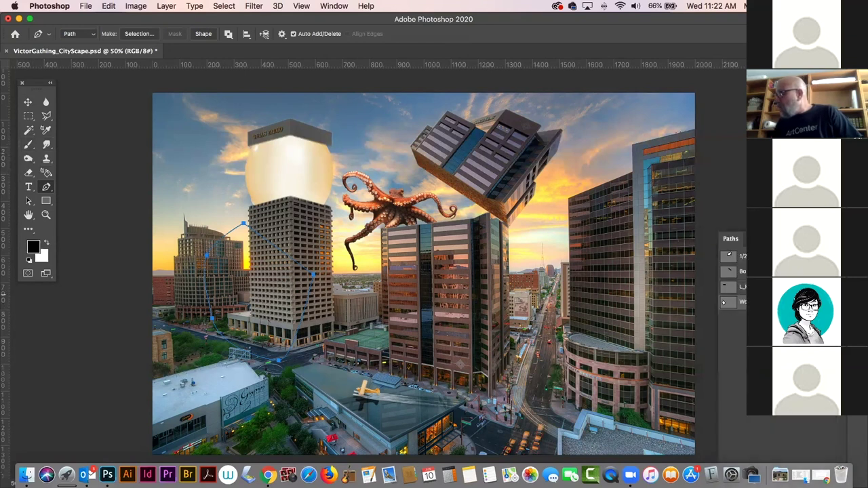
click(734, 258)
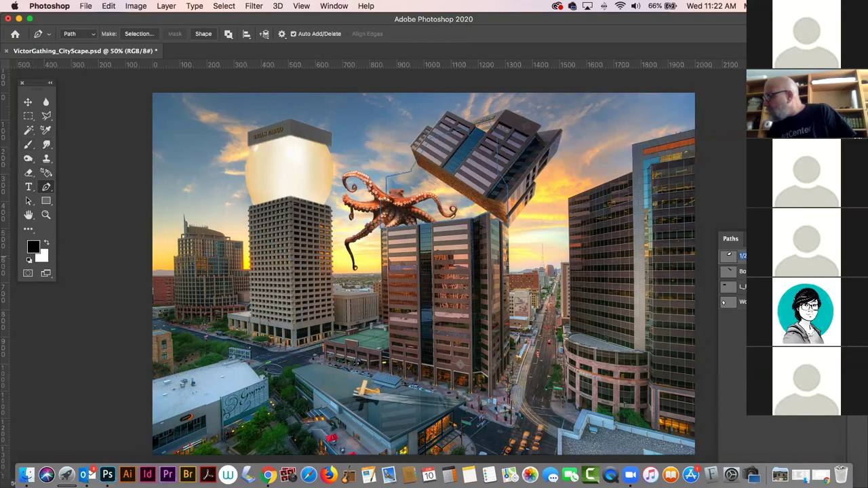
super+click(728, 257)
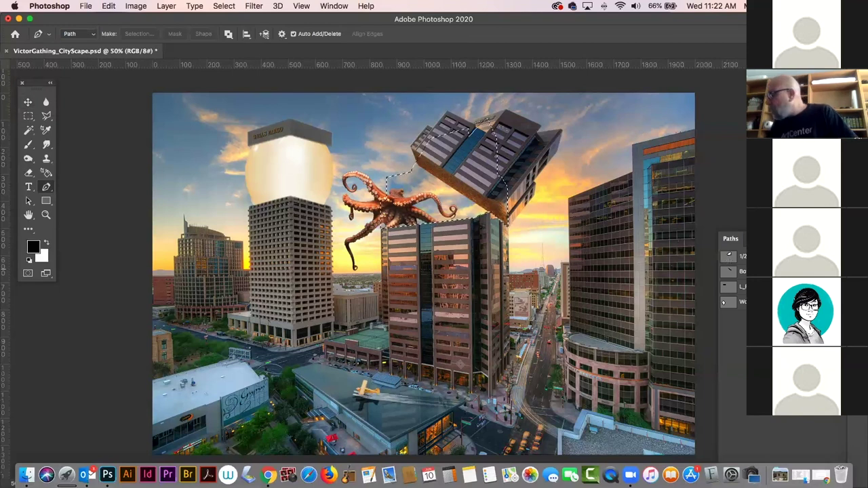
Delete the selected area from the R_Top layer, undo the deletion, clear the selection and return to the Move tool
key(F7)
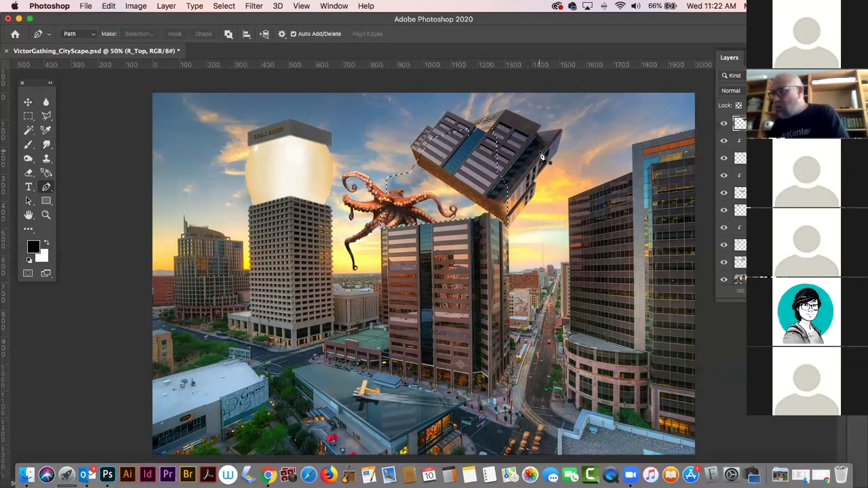
key(Delete)
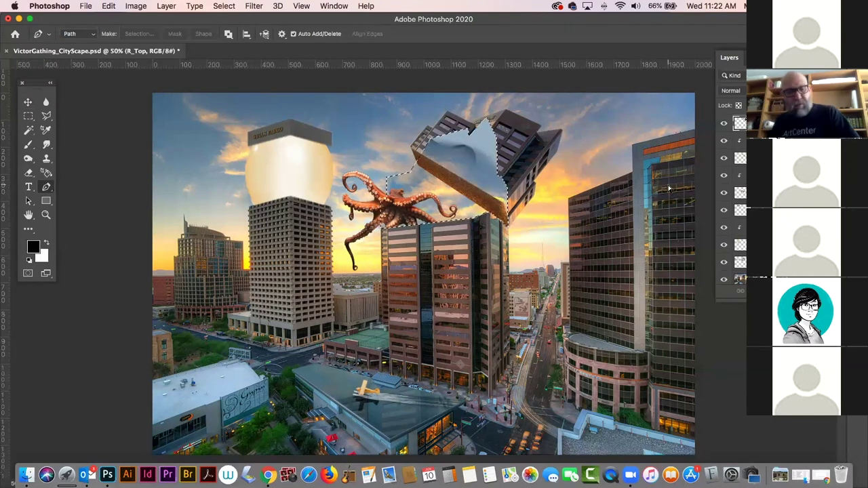
key(super+z)
key(super+z)
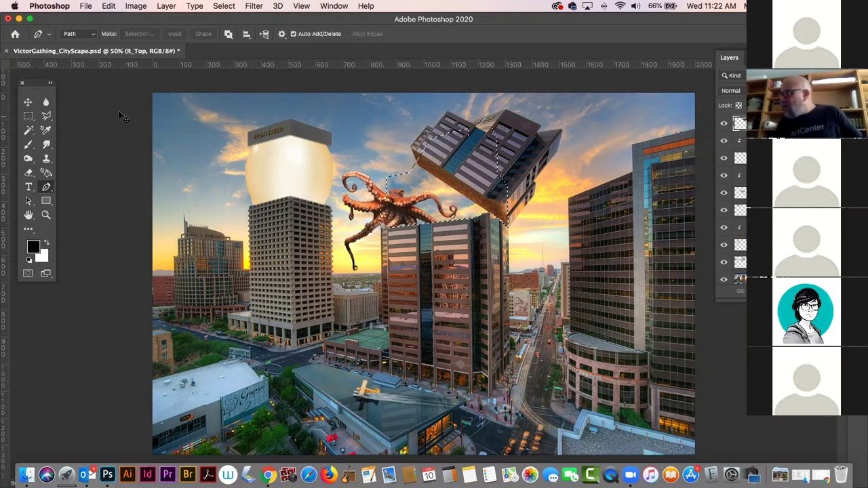
key(v)
key(super+d)
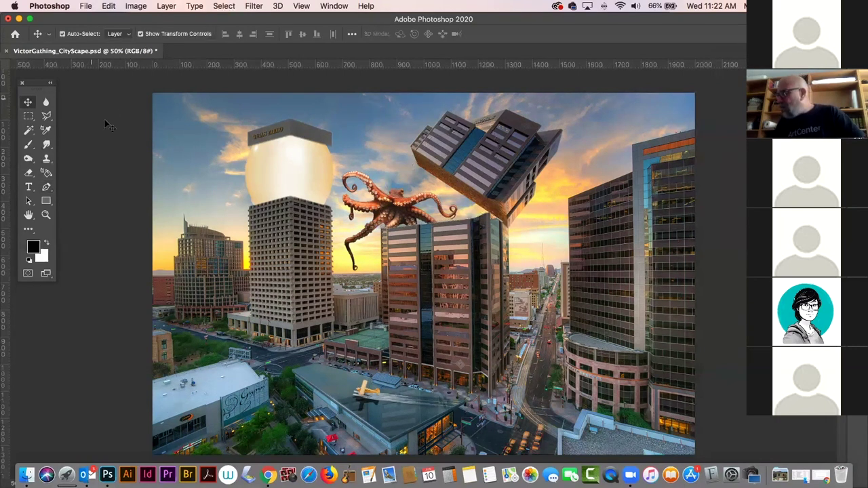
Select the Curves 2 layer over the glowing tower, clear the layer selection, and close the reviewed cityscape file
click(280, 165)
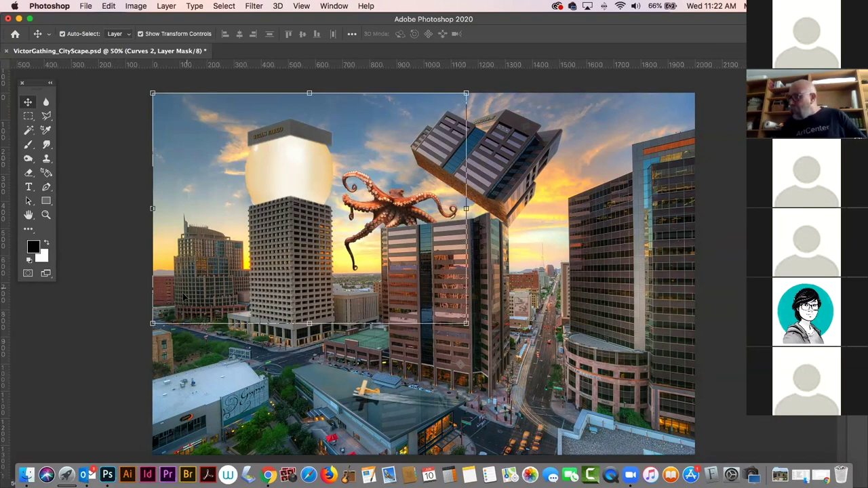
click(121, 327)
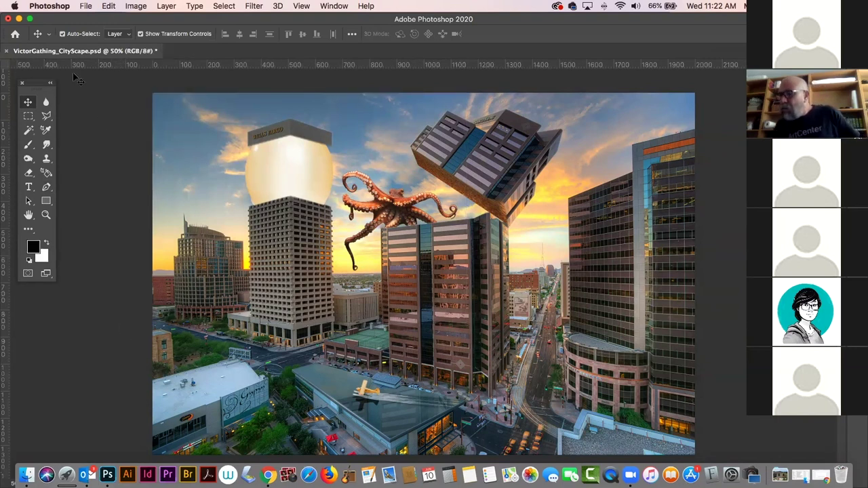
click(7, 51)
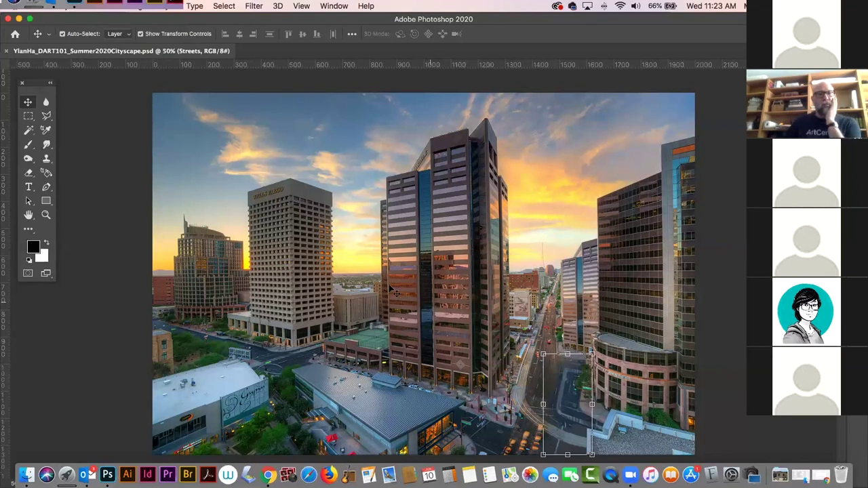
Move the central tower's Middle layer sideways to check the background behind it, undo each move, and clear the layer selection
drag(467, 267, 324, 256)
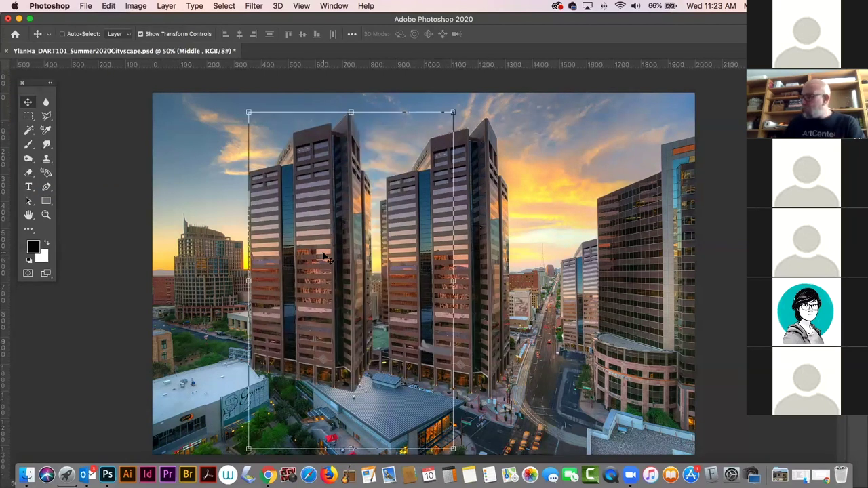
key(super+z)
key(super+z)
drag(468, 278, 563, 281)
key(super+z)
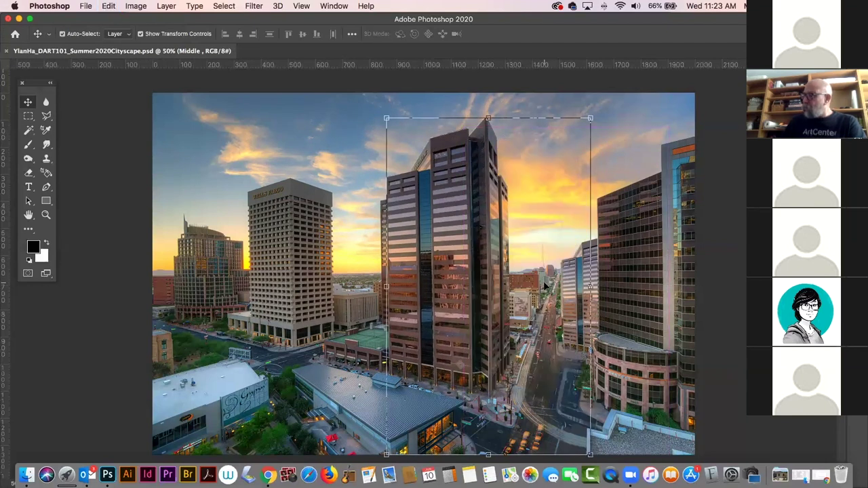
click(360, 219)
drag(452, 236, 344, 228)
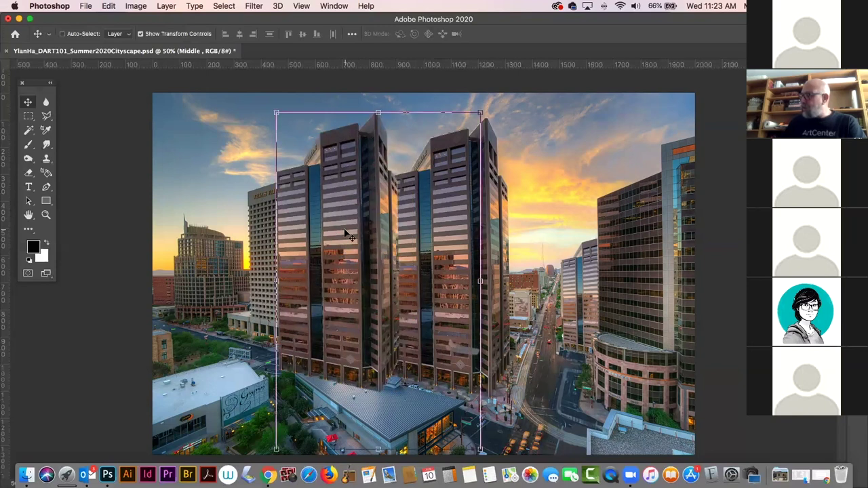
key(super+z)
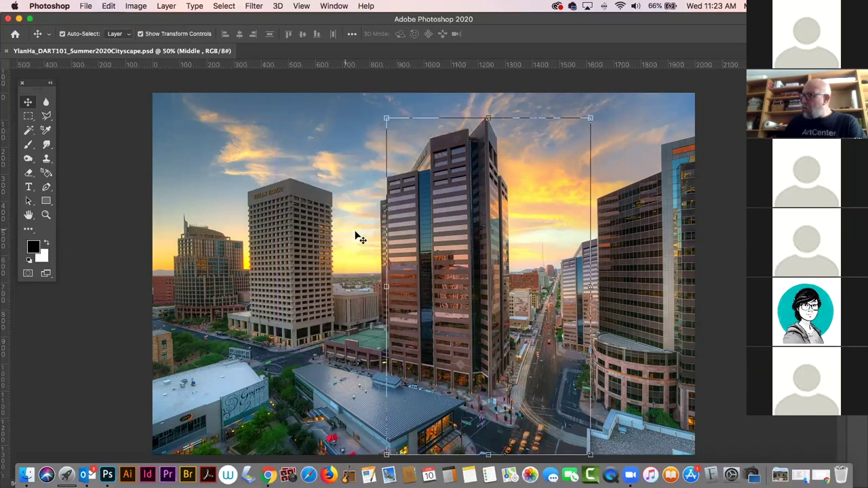
click(131, 189)
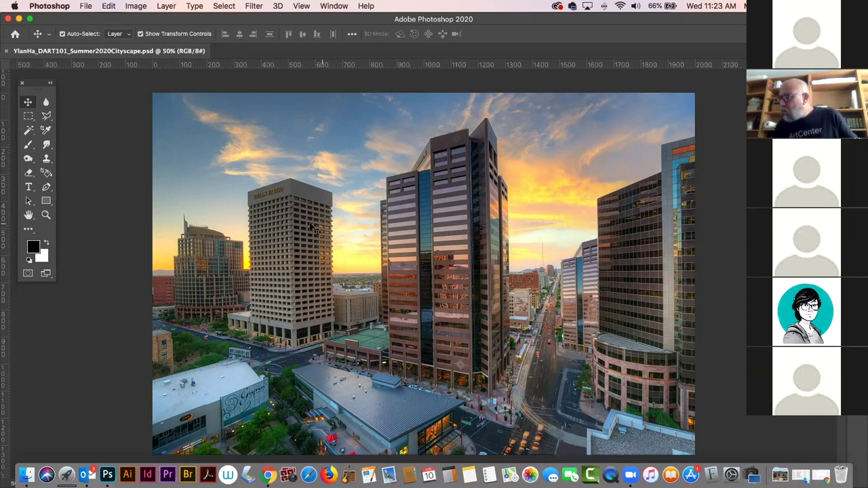
Shift the Right building layer down and to the right, undo the move, try Free Transform on it, and deselect the layer
click(686, 257)
drag(686, 258, 669, 252)
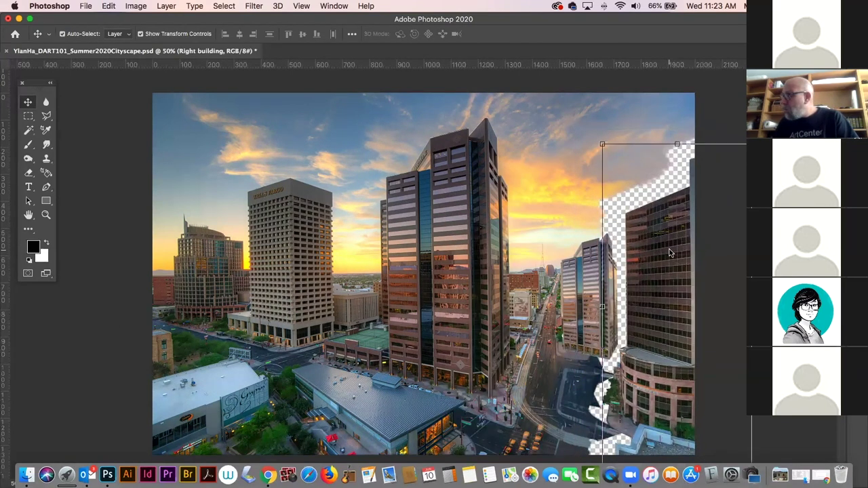
key(super)
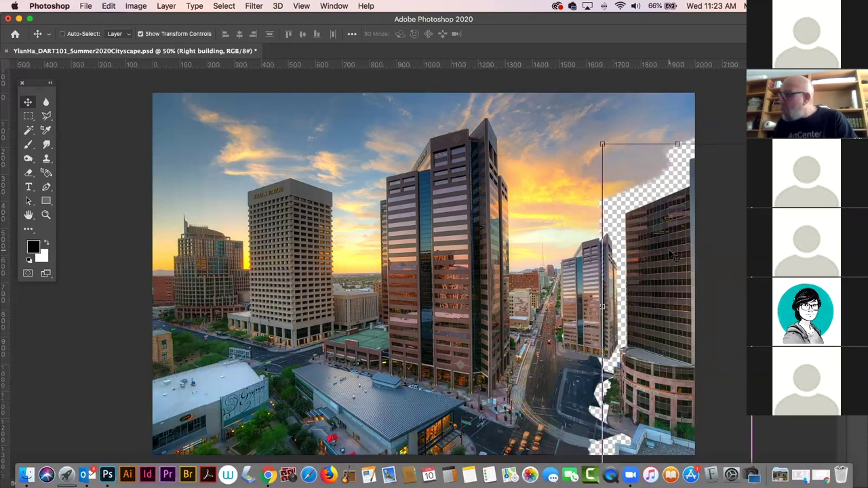
key(super+z)
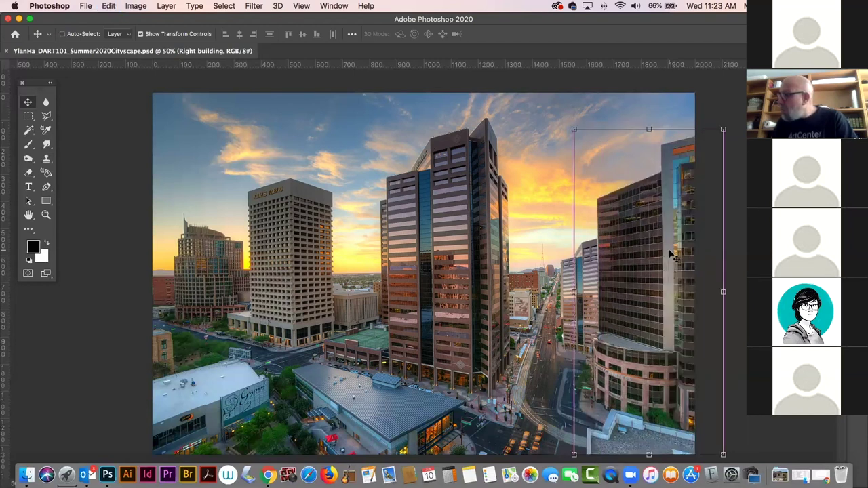
key(super+t)
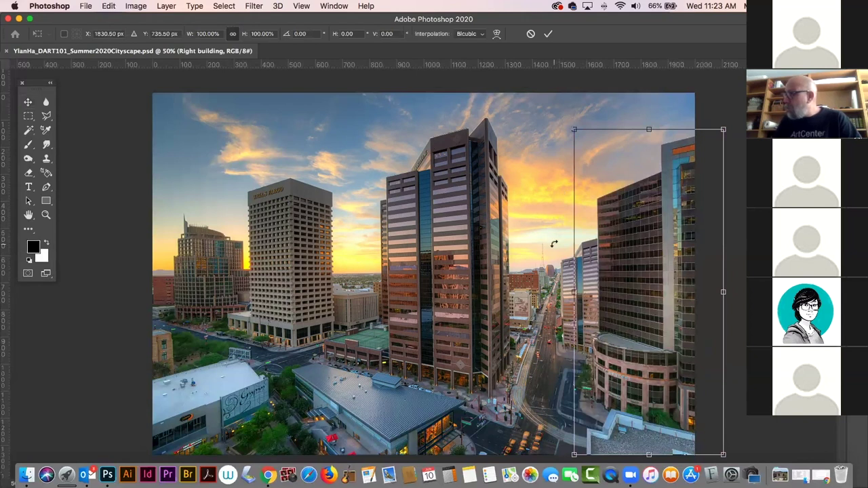
key(Return)
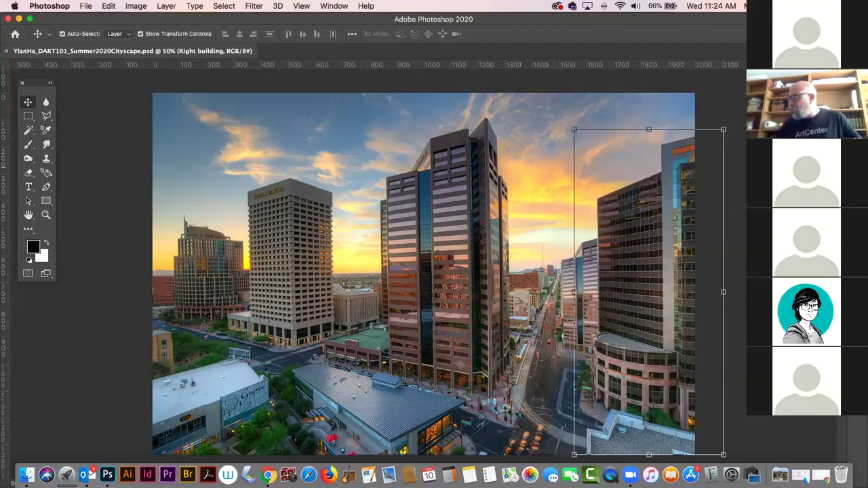
click(787, 173)
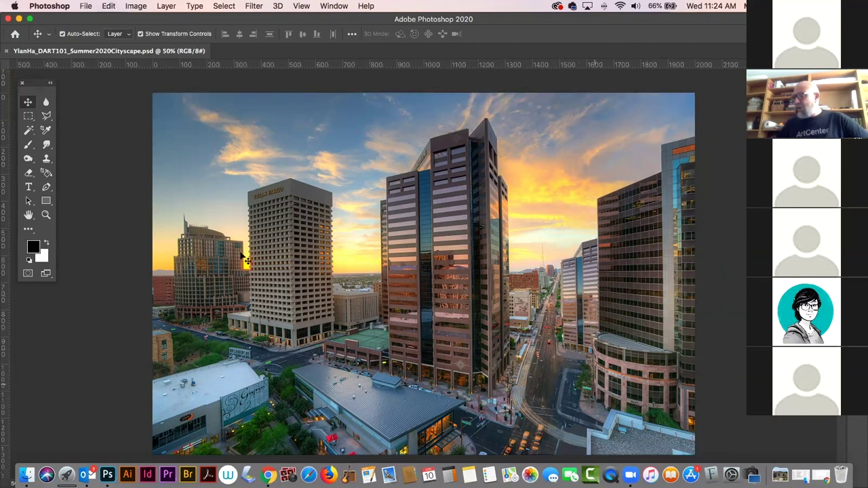
Look through the Pen tool variants and choose the standard Pen Tool
click(86, 5)
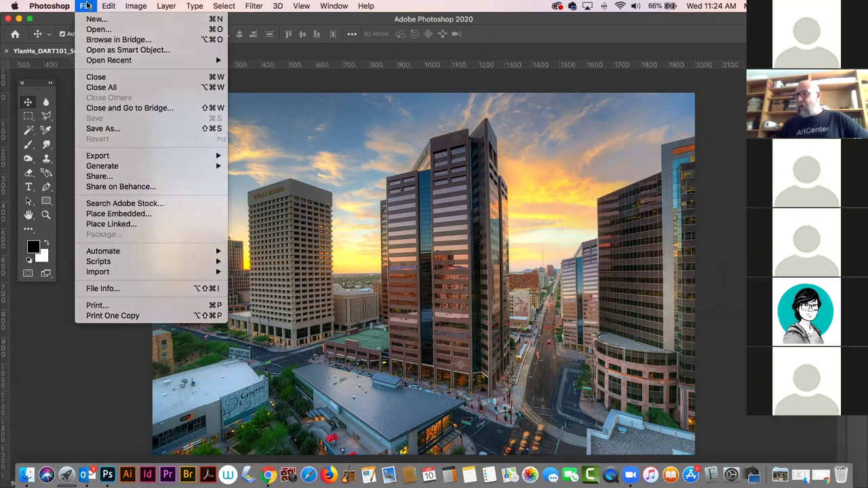
click(88, 6)
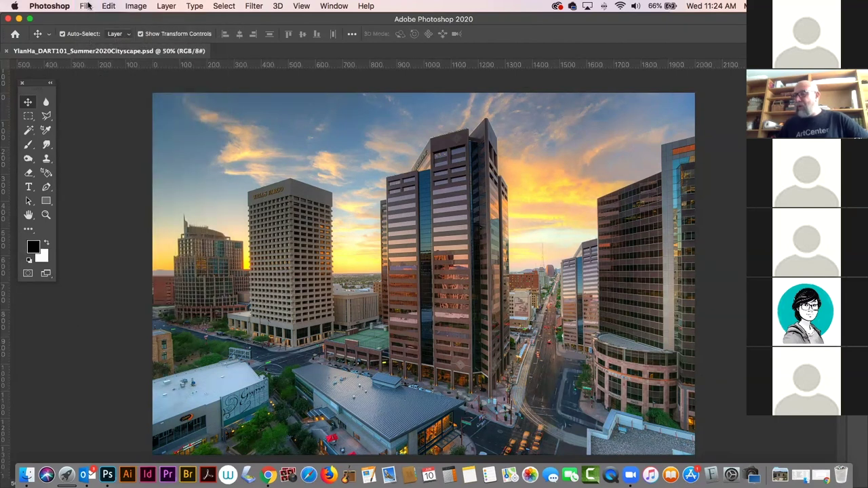
click(46, 189)
click(46, 189)
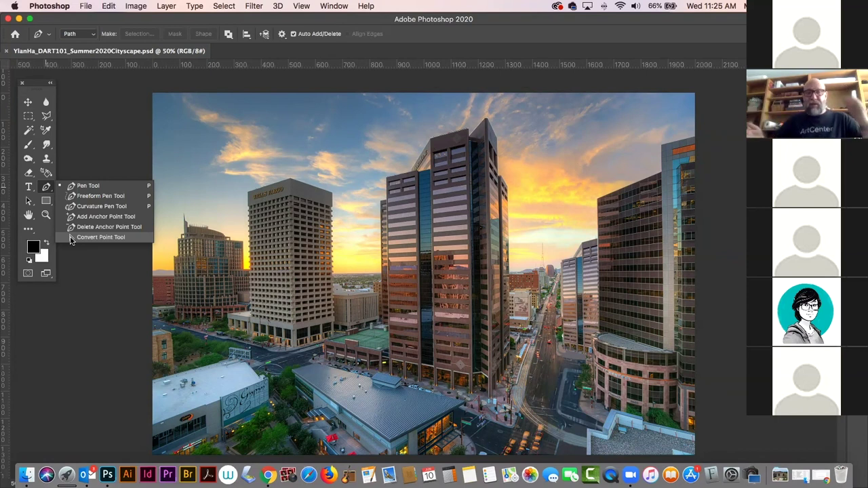
click(87, 189)
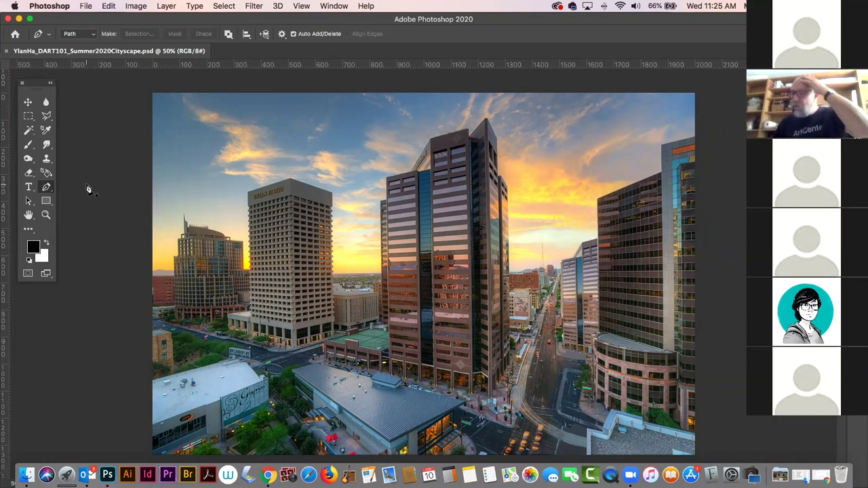
Draw a two-point curved path from the sky to just beside the central tower, and delete the path
click(191, 132)
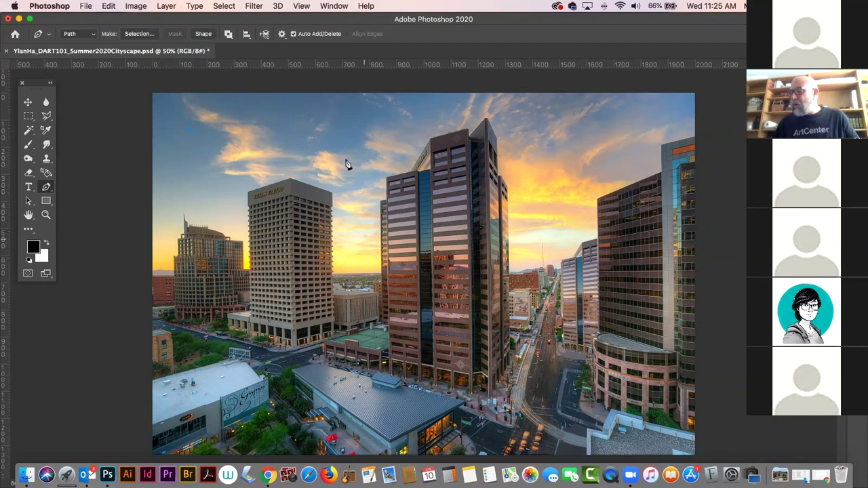
drag(350, 183, 382, 267)
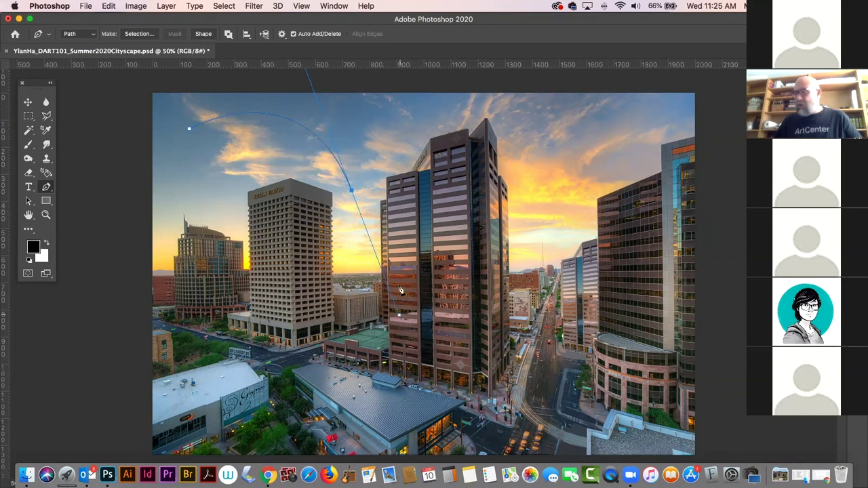
key(Delete)
key(Delete)
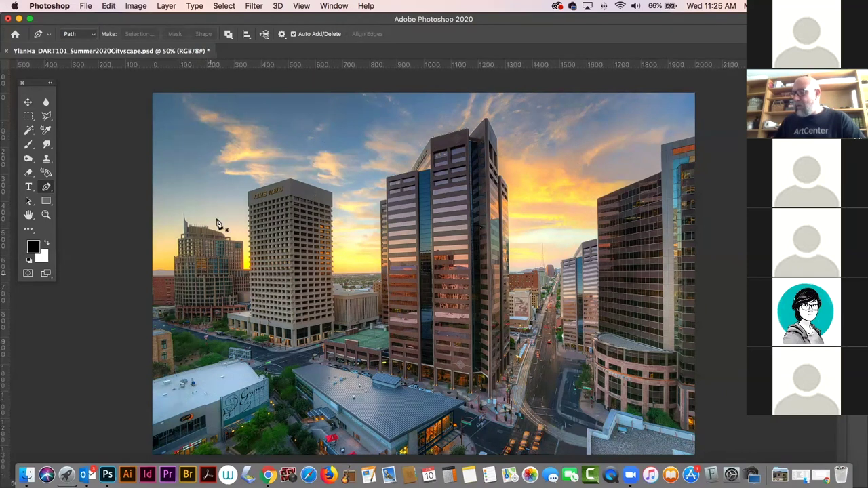
Create a new blank white document and clear all of its guides
click(86, 6)
click(420, 224)
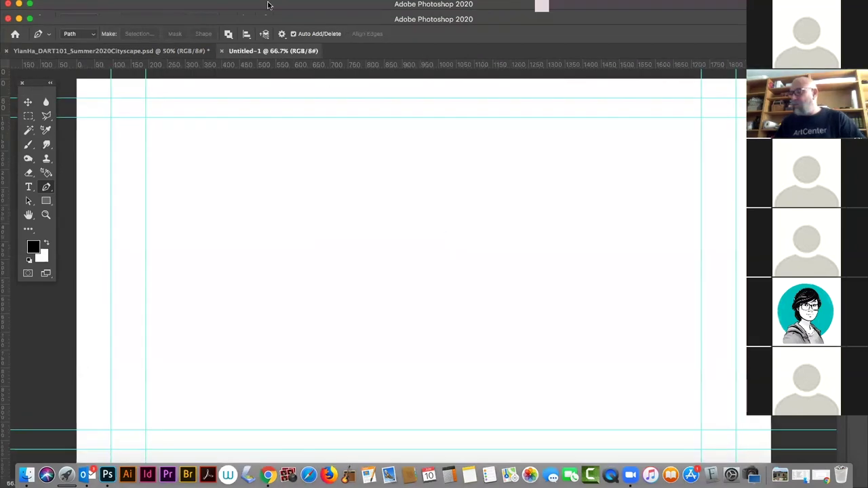
click(335, 6)
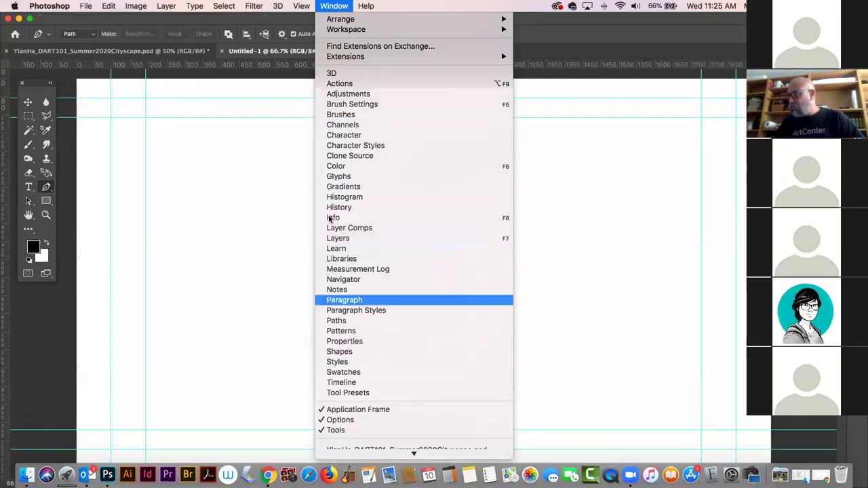
mouse_move(301, 6)
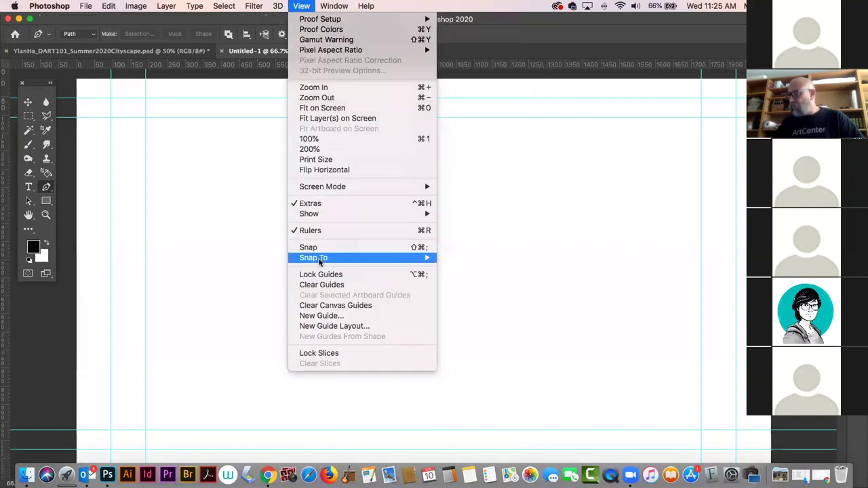
click(322, 284)
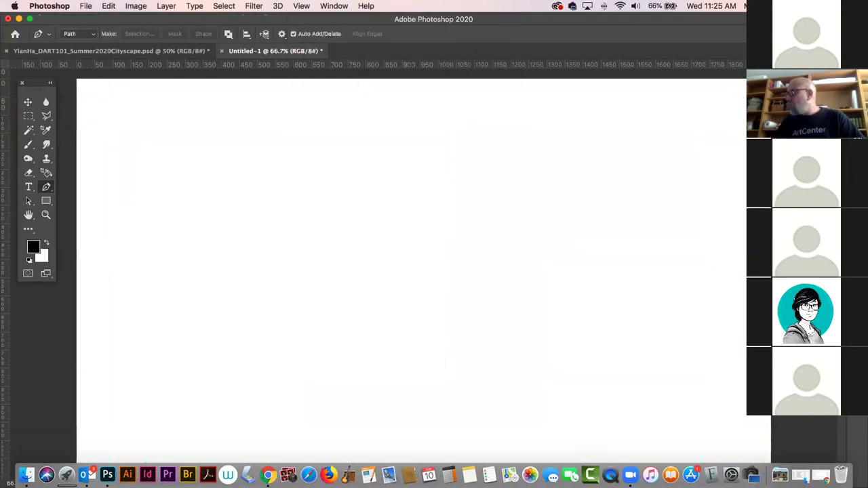
Add an empty layer to the blank document and start a Pen Tool path with one anchor point in the canvas's upper-left area
key(F7)
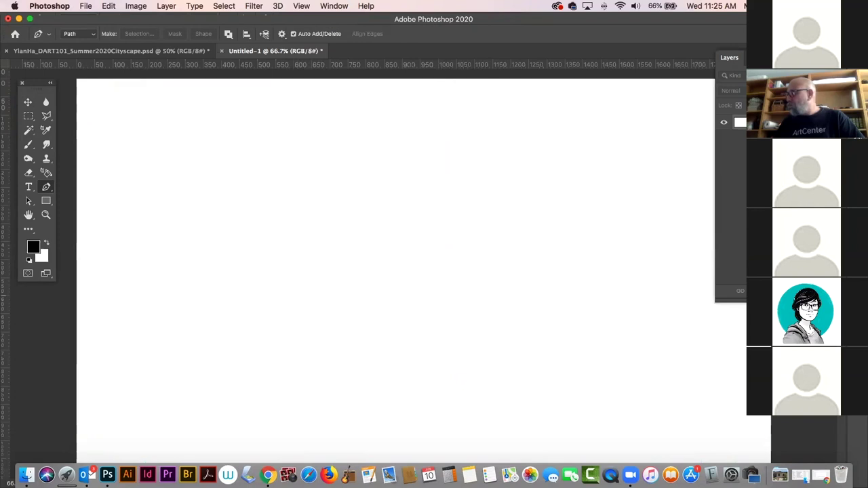
key(super+shift+alt+n)
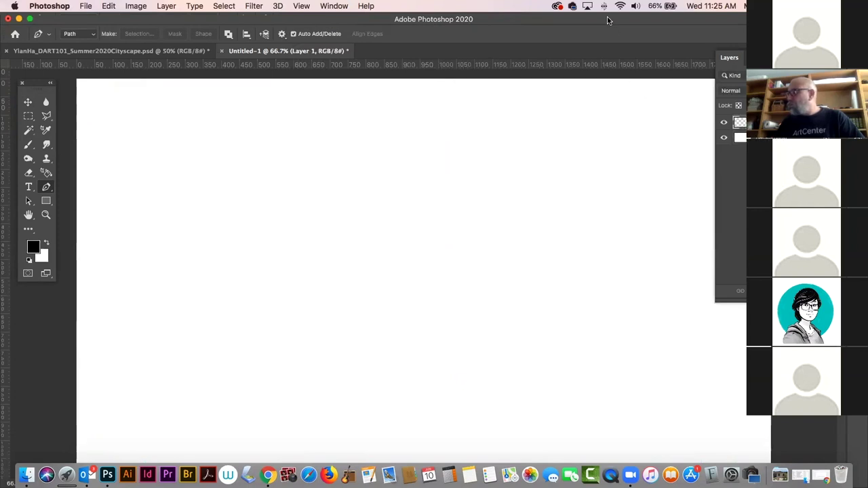
key(F7)
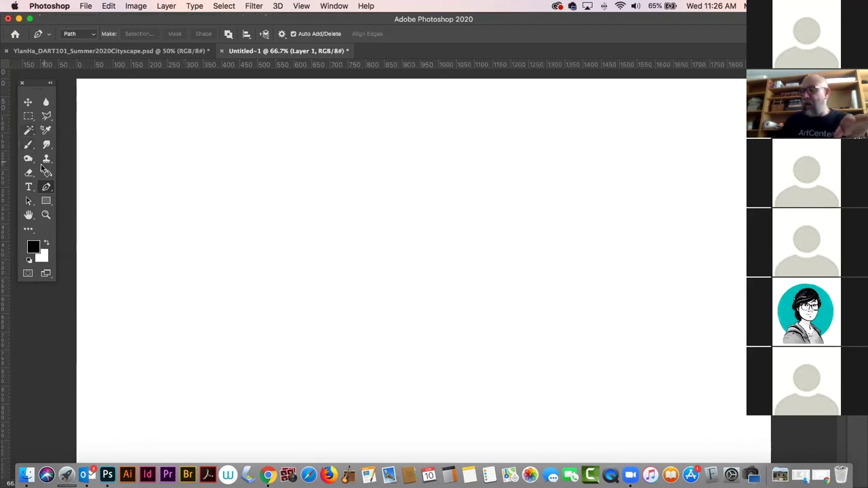
right_click(46, 187)
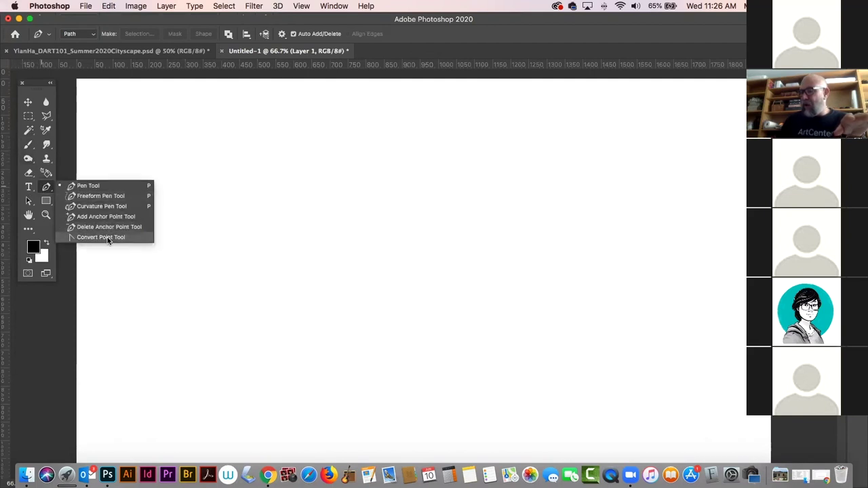
click(49, 191)
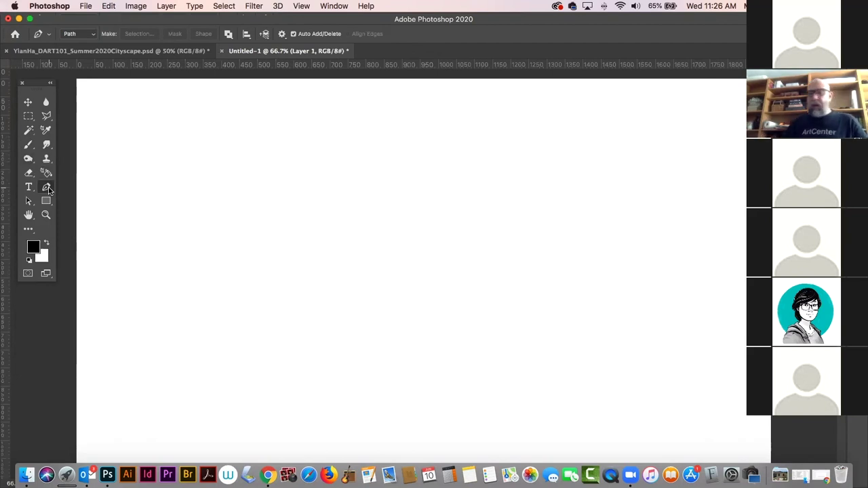
click(133, 215)
Extend the path with five straight segments around a stepped outline, and undo them back to the first anchor point
click(407, 214)
click(406, 138)
click(571, 138)
click(572, 333)
click(115, 331)
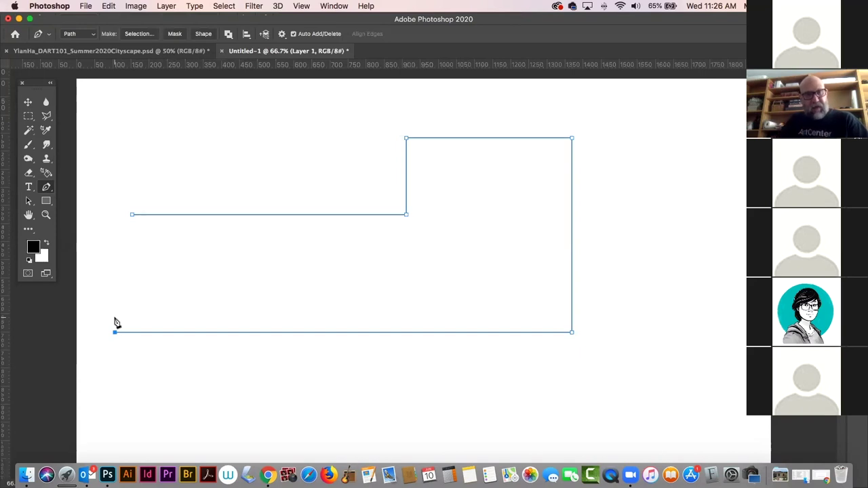
key(super+z)
key(super+z)
key(super+z)
key(super+z)
key(super+z)
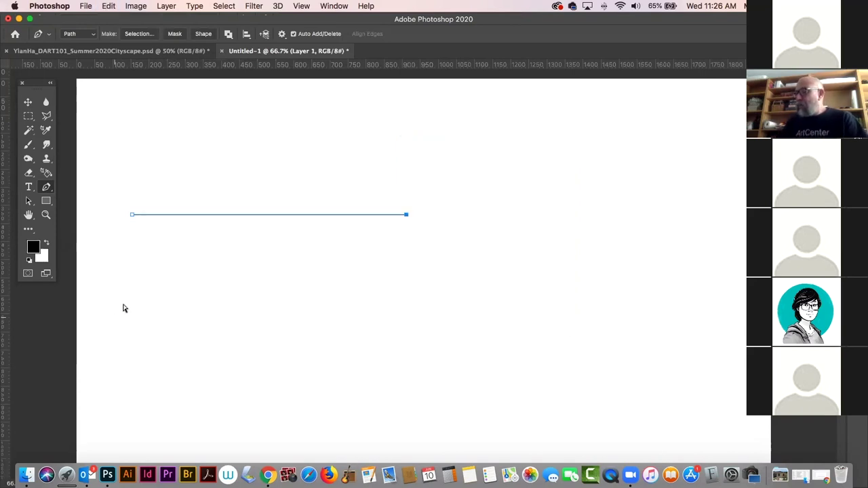
Close a curved bean-shaped path with four smooth anchor points, and try adding an extra anchor on its upper curve
drag(356, 215, 479, 280)
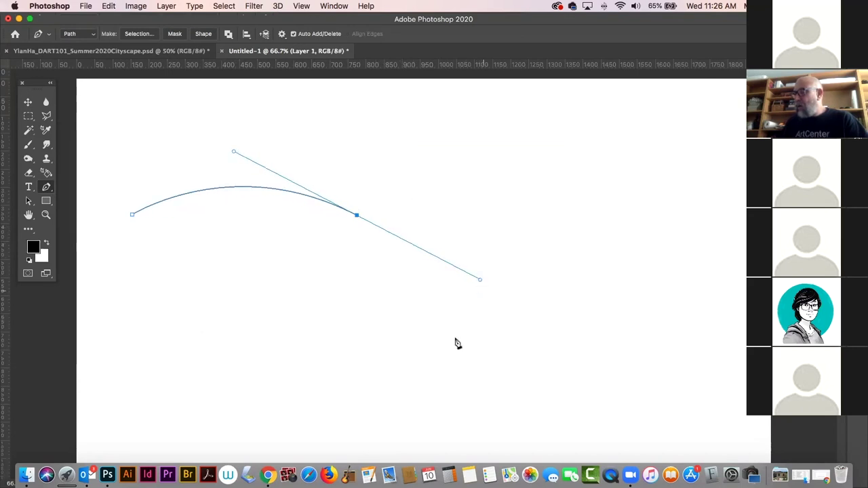
drag(345, 374, 251, 261)
drag(183, 253, 142, 252)
drag(133, 217, 174, 175)
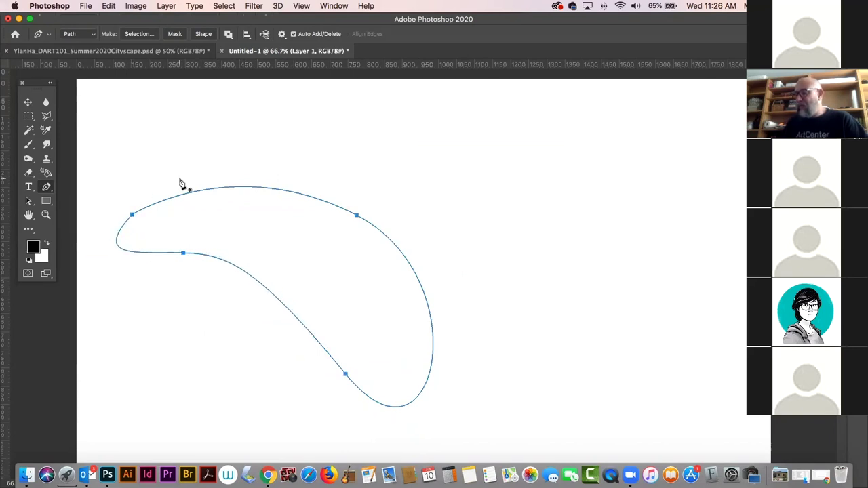
click(292, 192)
key(super+z)
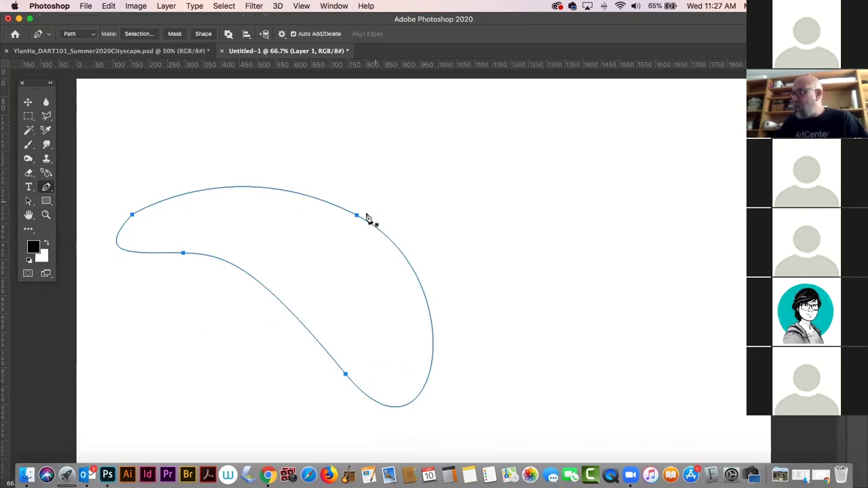
Reshape the closed path's upper and lower curves by adjusting the direction handles of its anchor points
super+click(328, 202)
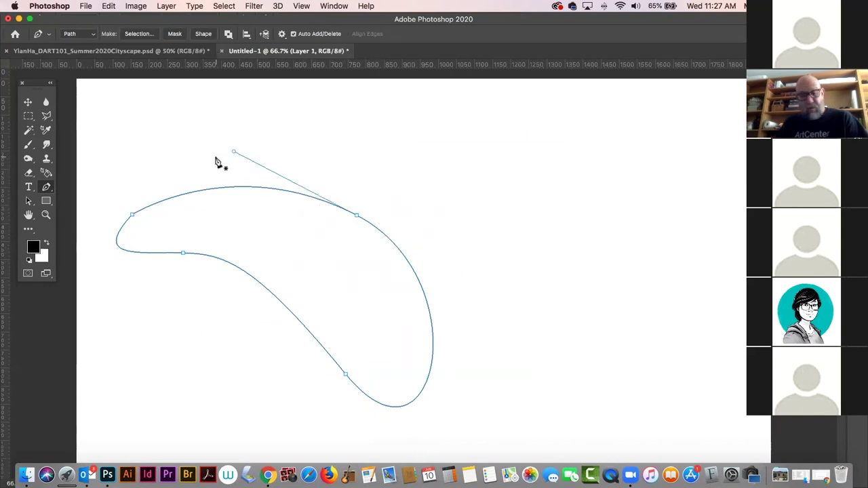
mouse_move(234, 152)
mouse_down()
mouse_move(289, 136)
mouse_move(338, 145)
mouse_move(204, 134)
mouse_move(186, 192)
mouse_move(264, 121)
mouse_move(330, 196)
mouse_move(244, 110)
mouse_move(232, 145)
mouse_up()
key(super+z)
drag(269, 256, 270, 370)
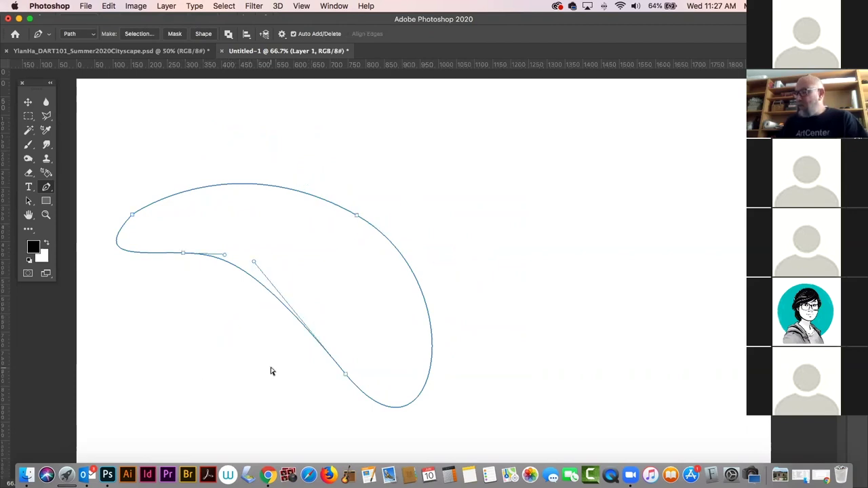
drag(257, 267, 315, 318)
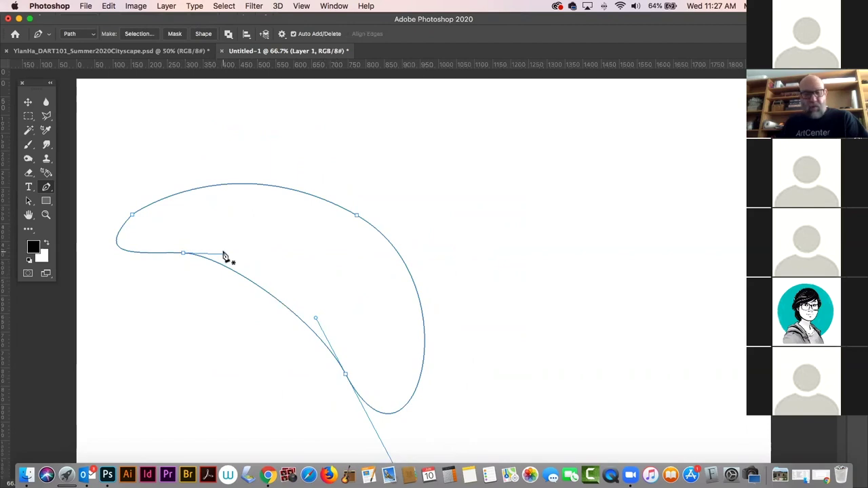
Break the direction handle of the lower-left anchor and swing it up past the shape's upper curve to form a sharp cusp
drag(224, 252, 274, 287)
key(super+z)
key(super+z)
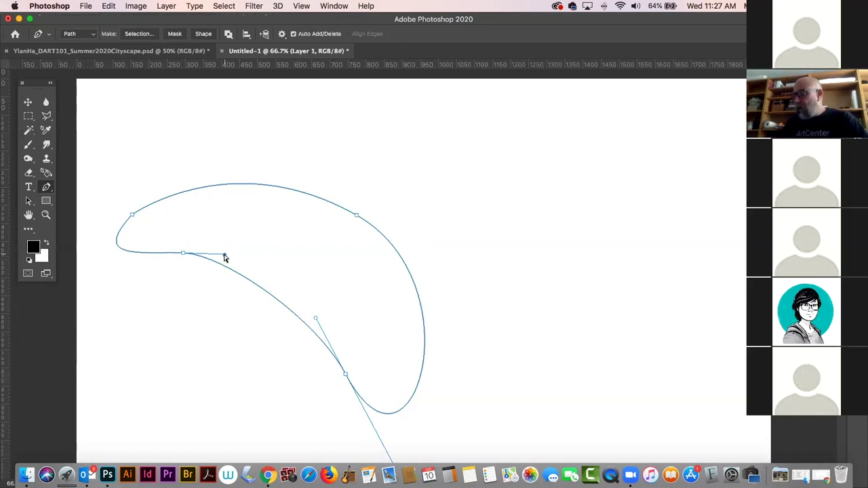
drag(225, 258, 146, 196)
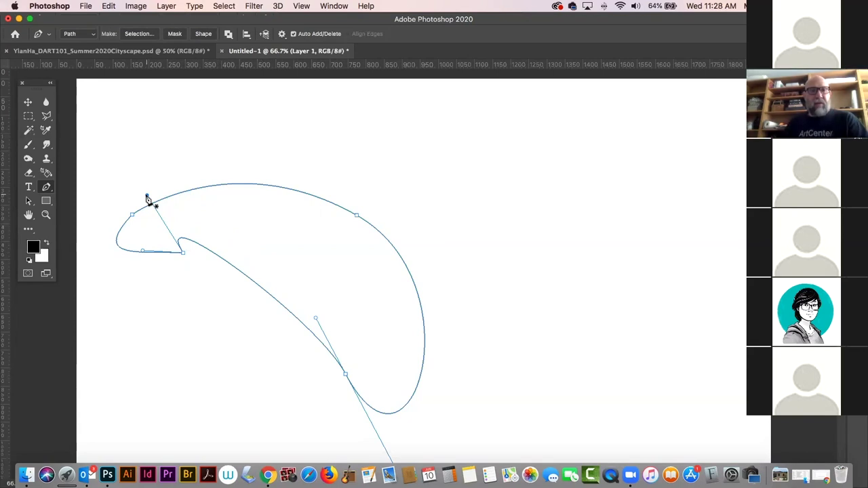
Switch to the cityscape document and start a Pen Tool path at the rear-left corner of the North Central building's curved roof
click(162, 51)
click(46, 214)
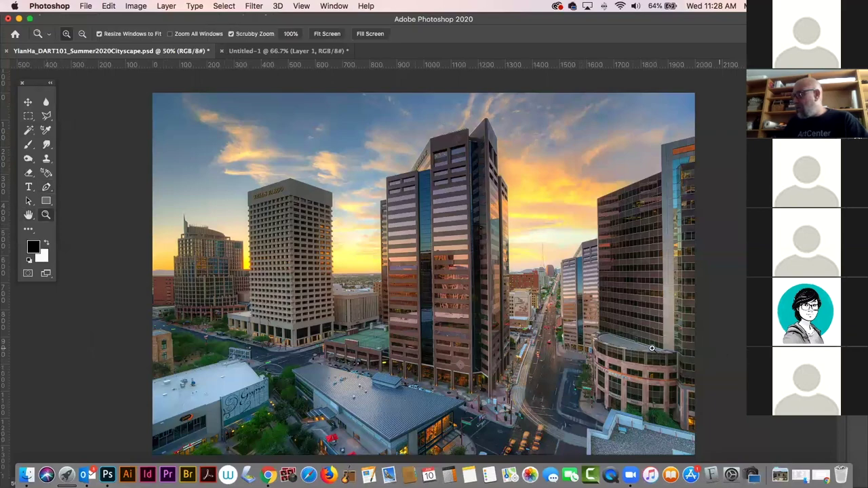
drag(639, 359, 706, 386)
click(684, 373)
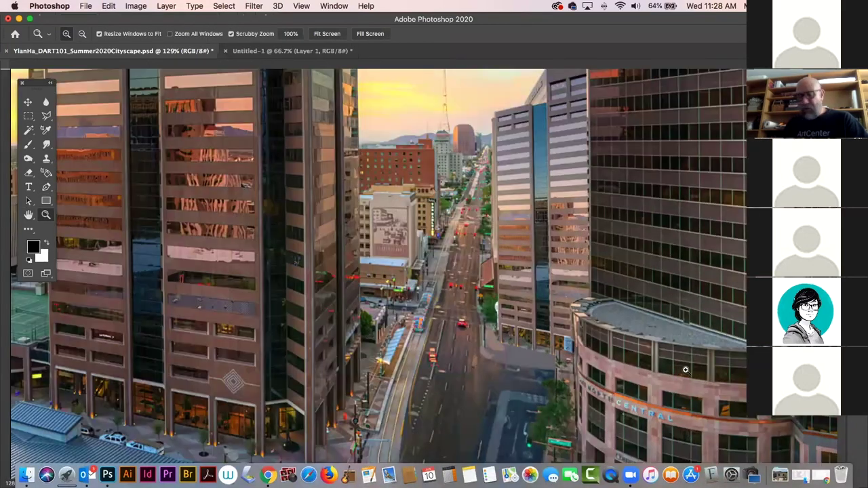
click(705, 377)
click(707, 378)
scroll(527, 252, right, 5)
scroll(407, 305, up, 5)
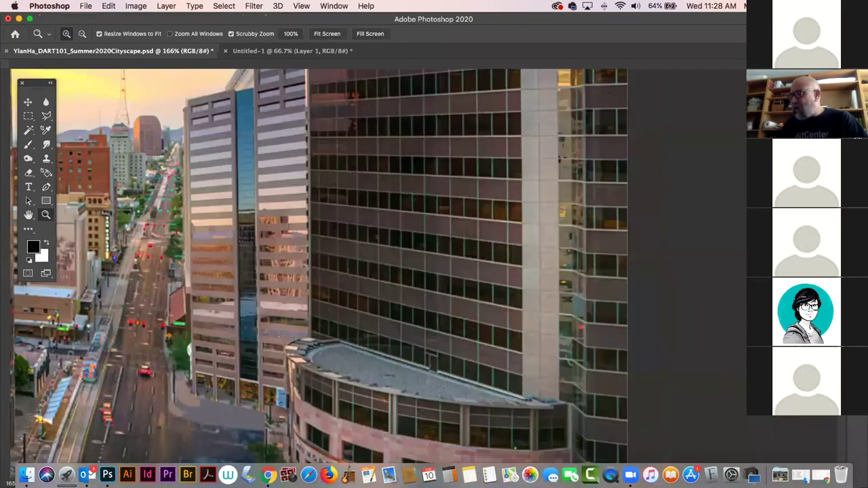
scroll(411, 309, left, 3)
scroll(411, 309, left, 2)
scroll(475, 285, down, 8)
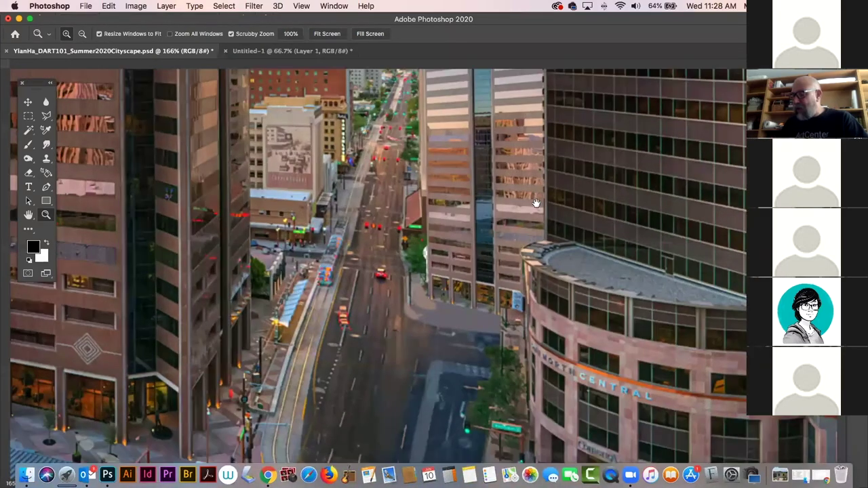
scroll(568, 252, left, 2)
scroll(407, 271, right, 10)
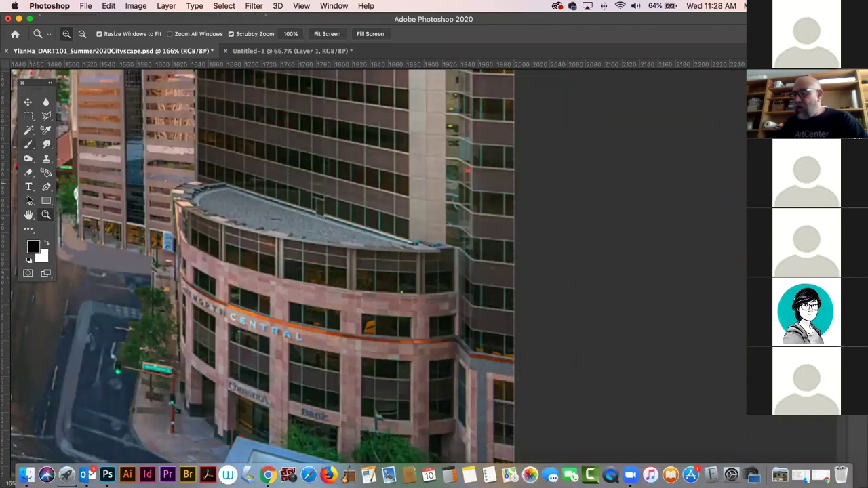
key(p)
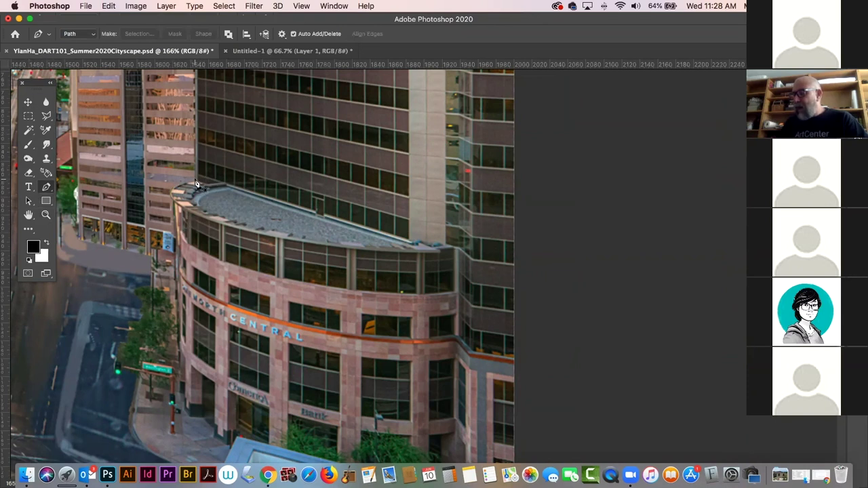
click(195, 183)
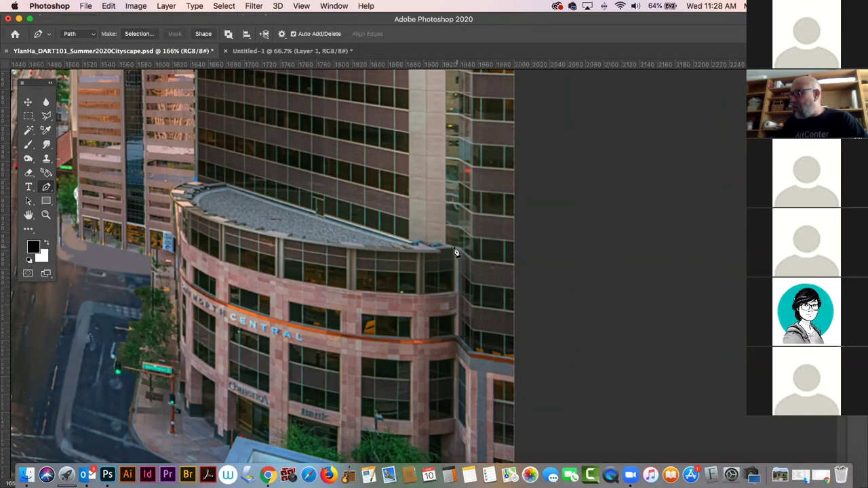
Try curving the path from the roof's rear-left corner along its front edge to the right end, and undo the attempts
drag(438, 252, 569, 247)
scroll(204, 252, left, 3)
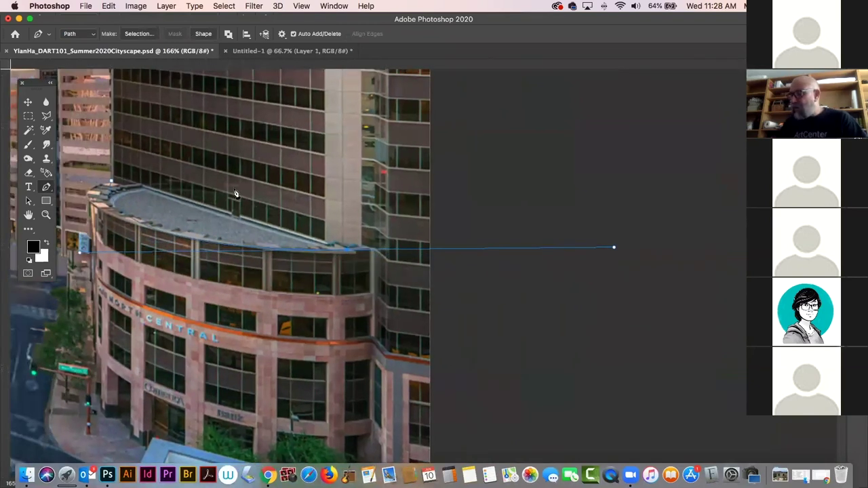
scroll(258, 237, left, 5)
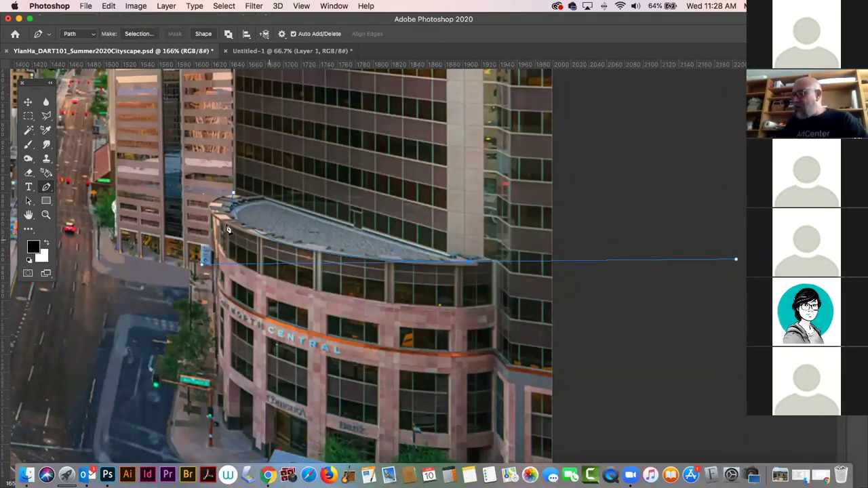
key(super+z)
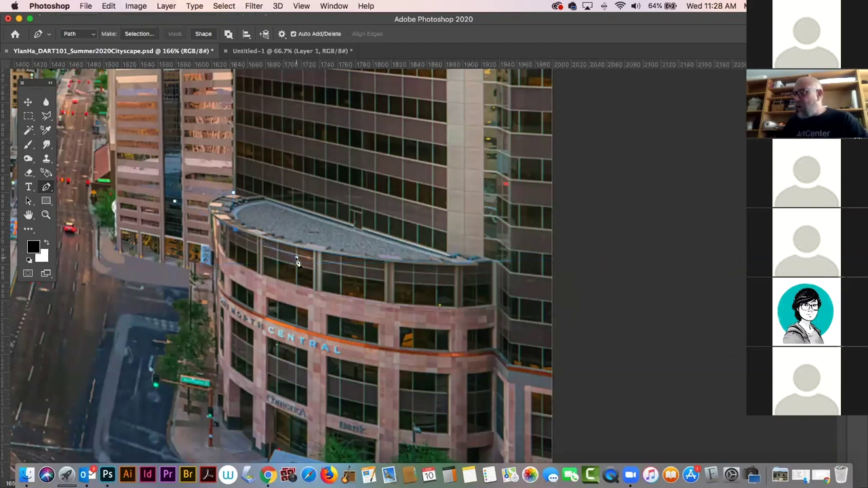
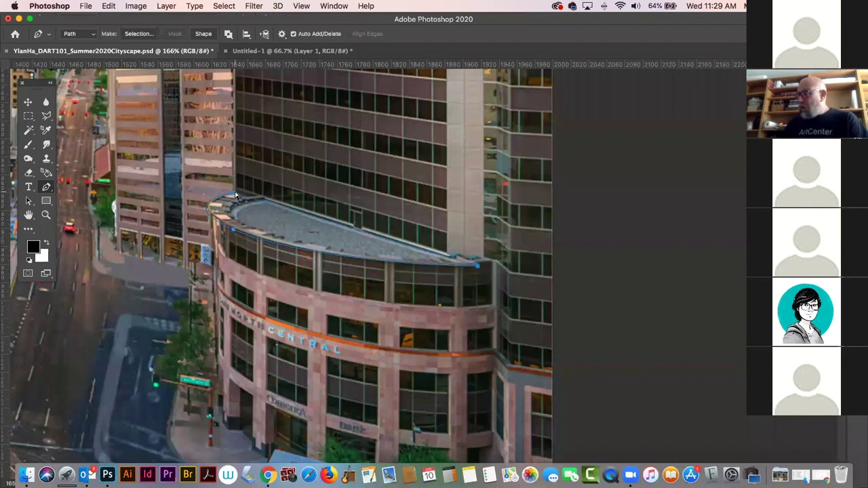
key(super+z)
key(super+z)
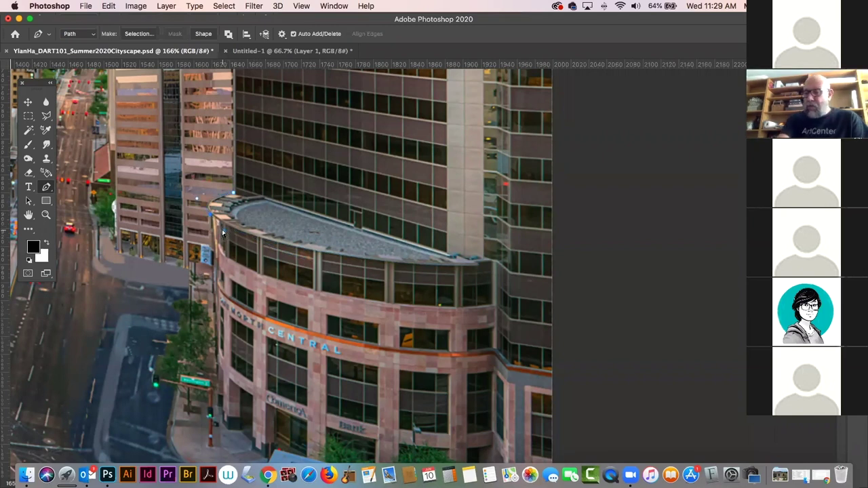
Extend the path from the roof's left edge down the left wall of the North Central building, undoing the last path change
key(super+plus)
key(super+plus)
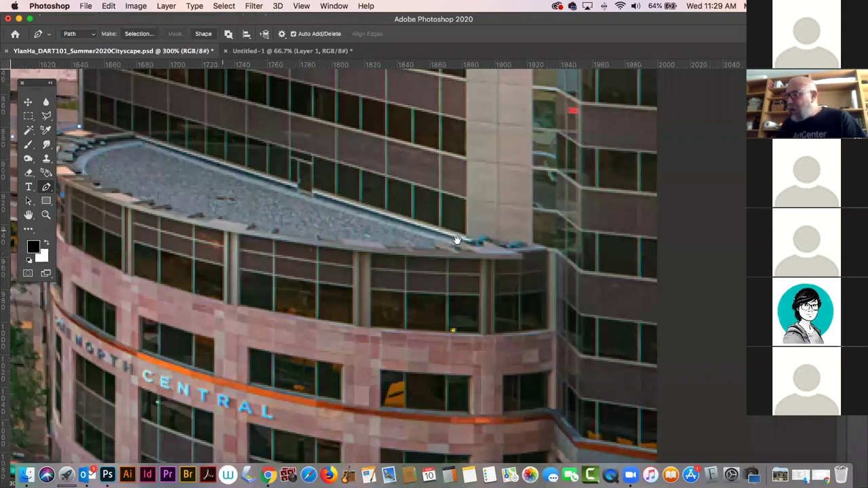
scroll(457, 240, left, 6)
scroll(457, 240, down, 1)
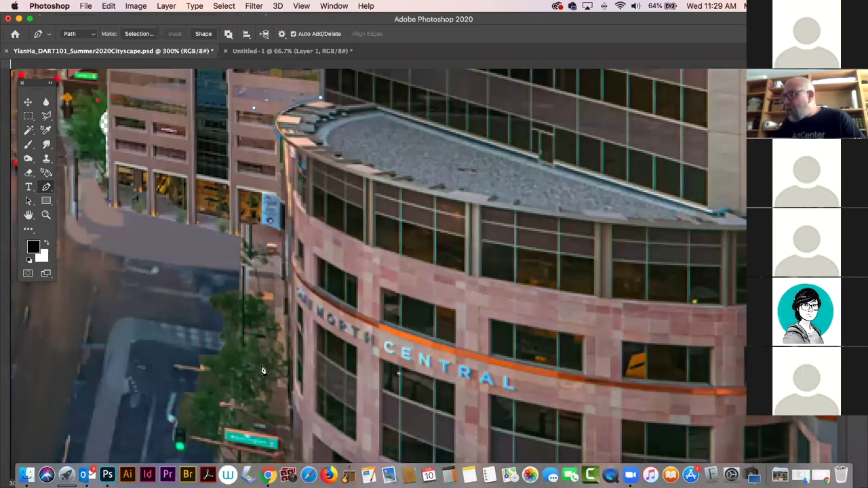
key(super+r)
scroll(263, 370, down, 1)
scroll(263, 371, right, 1)
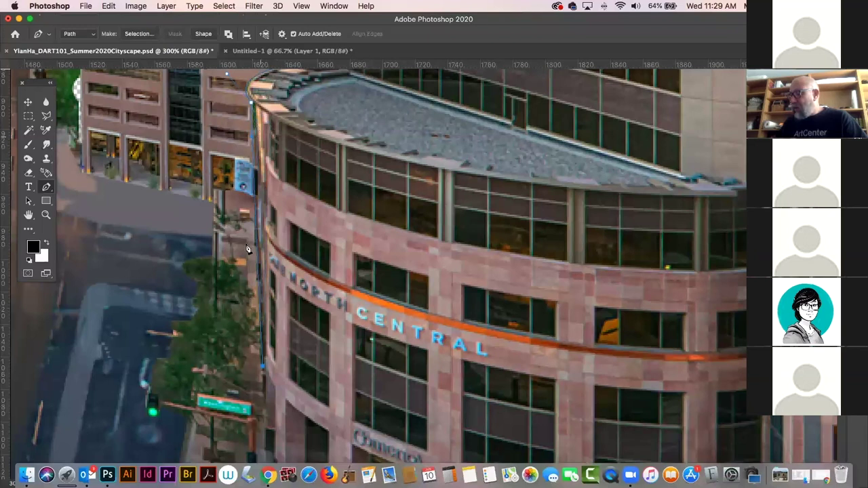
scroll(252, 248, down, 5)
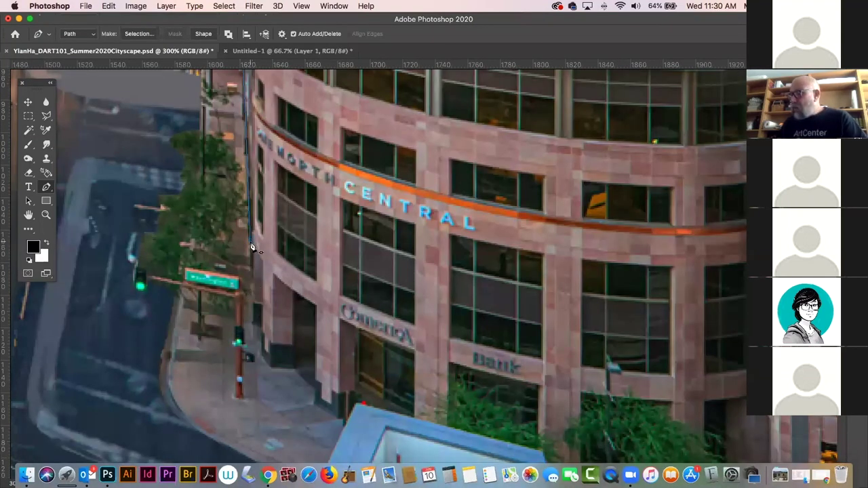
key(super+z)
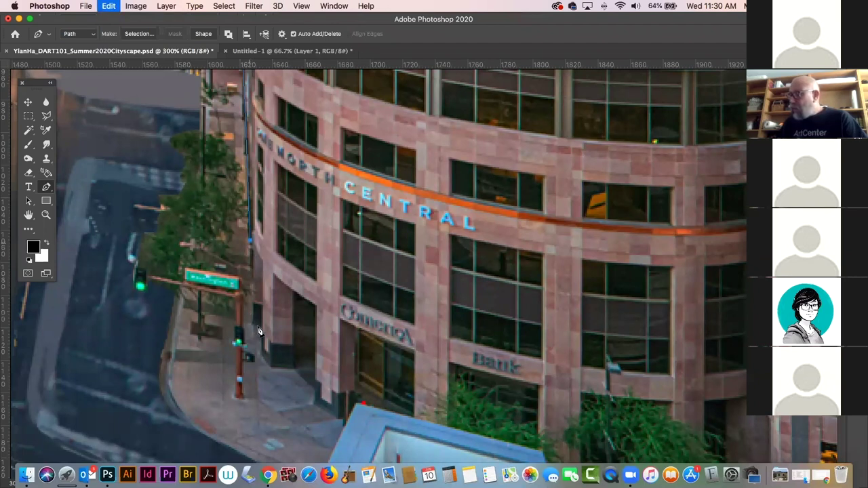
Extend the path around the corner entrance opening and pillar bases, and up across the top of the Comerica doorway
click(271, 371)
click(295, 371)
click(295, 295)
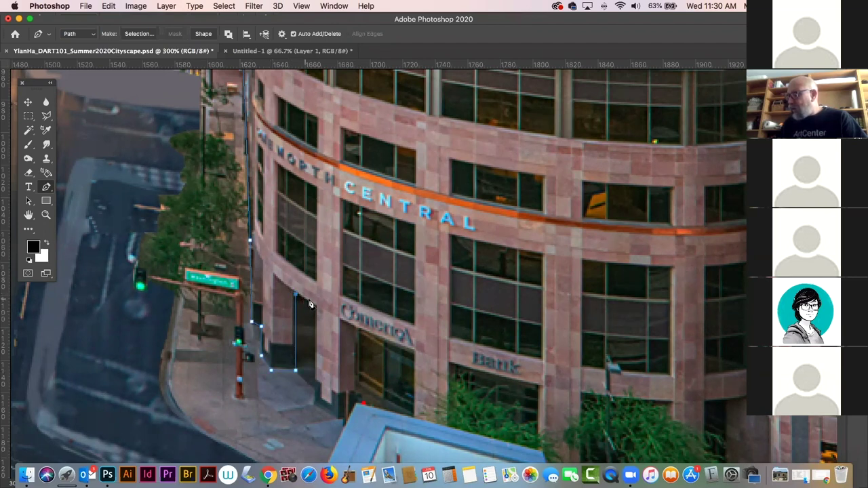
click(313, 305)
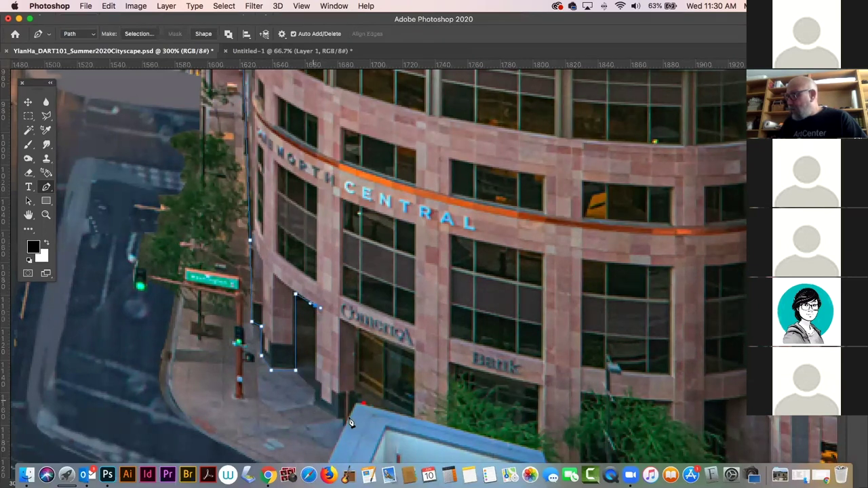
click(314, 406)
click(357, 328)
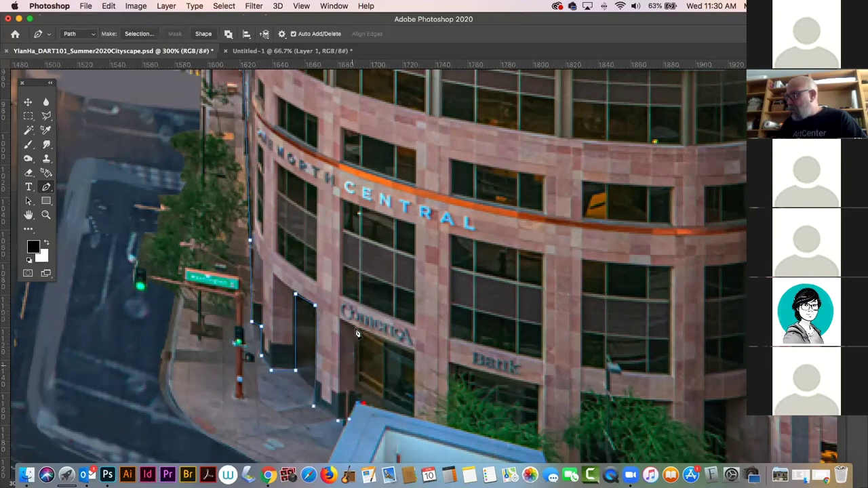
click(414, 351)
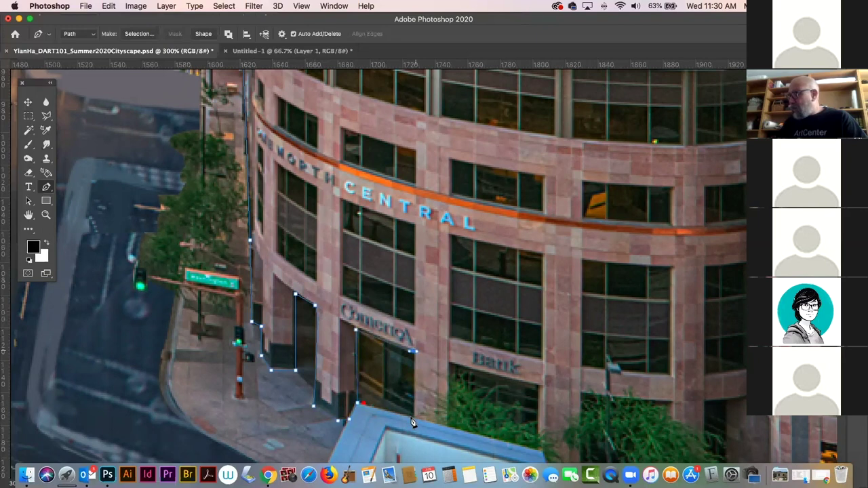
Continue the path down the Comerica doorway's far side and around the opening beneath the Bank sign
scroll(509, 400, right, 2)
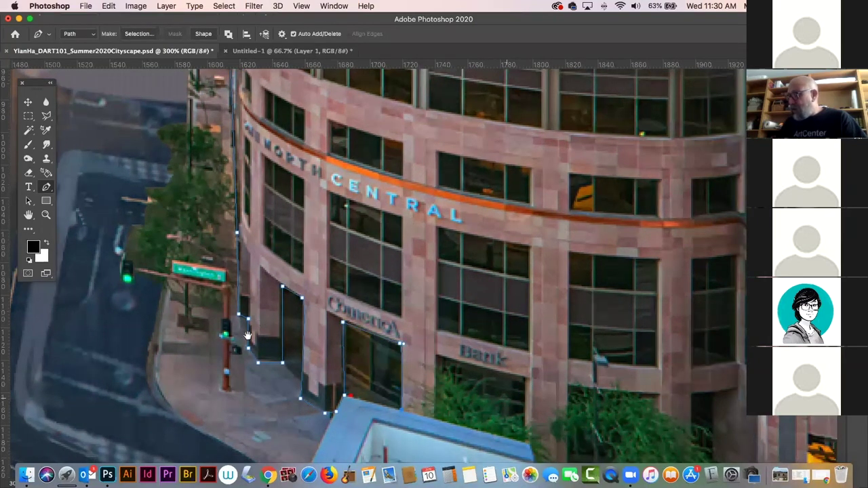
scroll(287, 313, right, 6)
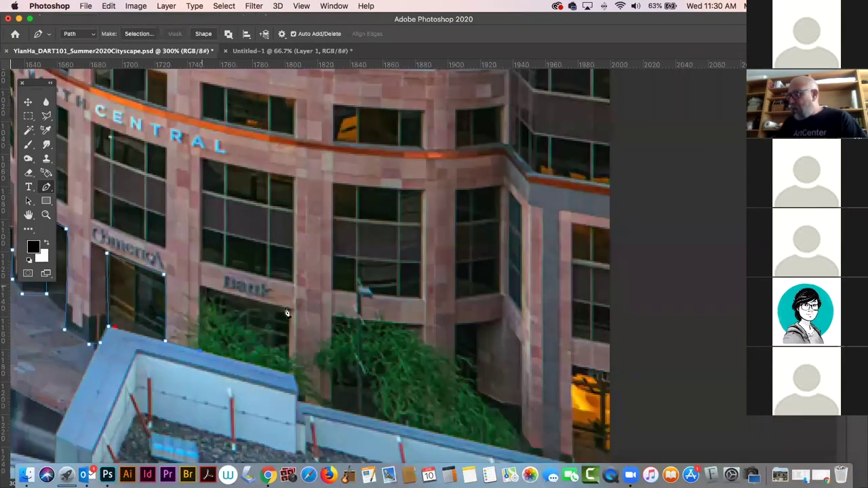
click(291, 309)
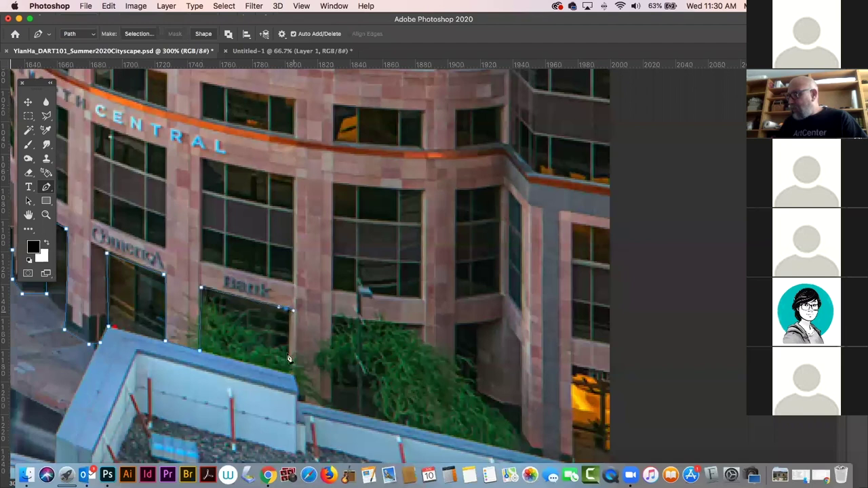
click(287, 371)
Trace the path around the large opening behind the tree, aligning its upper-right anchor with the opening's edge
click(334, 409)
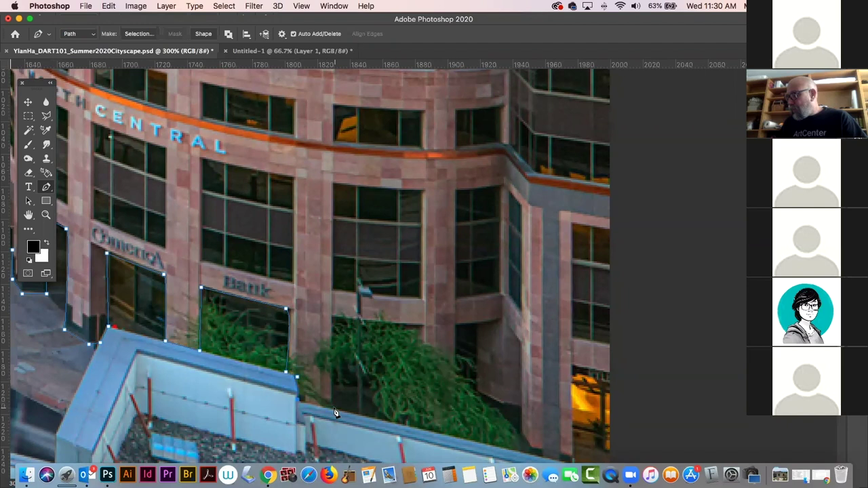
click(334, 318)
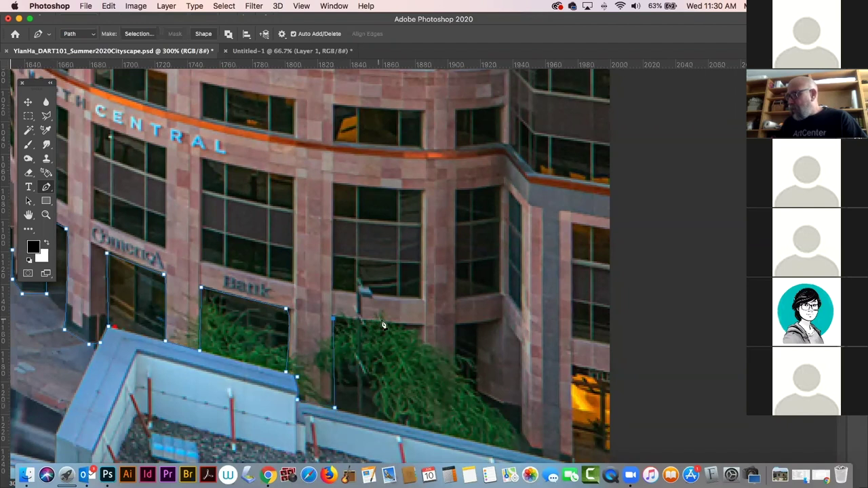
click(421, 327)
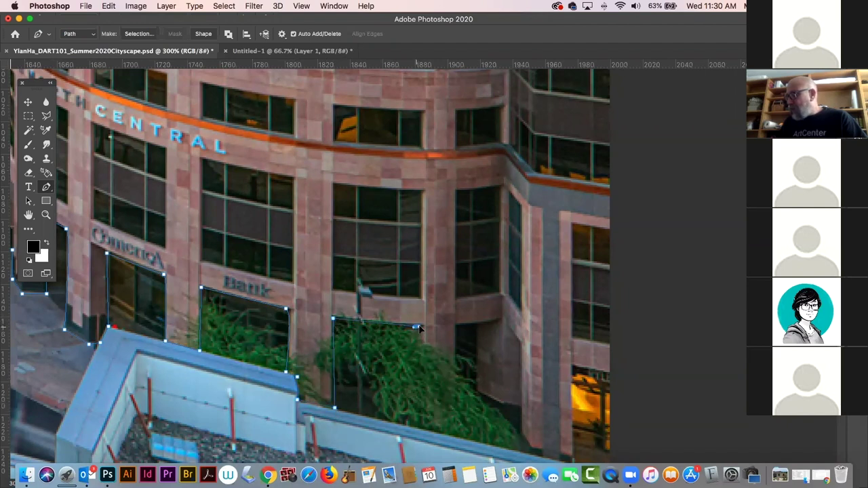
click(416, 426)
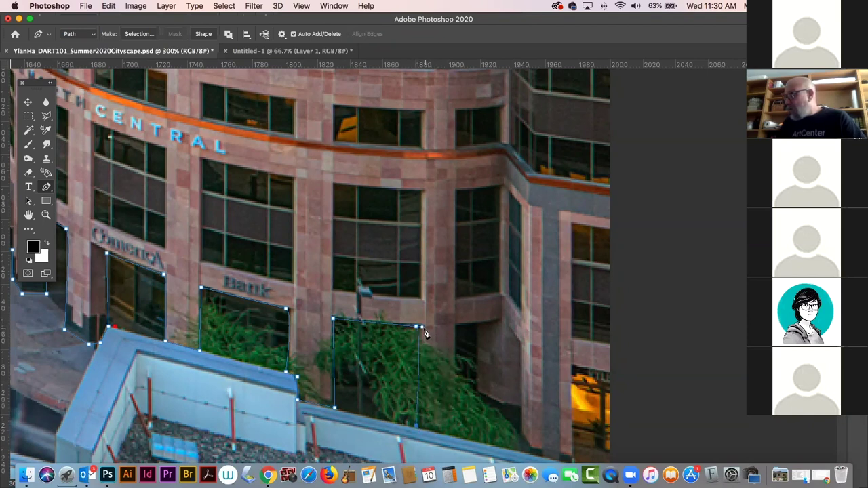
drag(421, 327, 415, 327)
Trace the next pillar and the recessed entry beside it, straightening the pillar edge by shifting its lower anchor
click(461, 429)
click(455, 328)
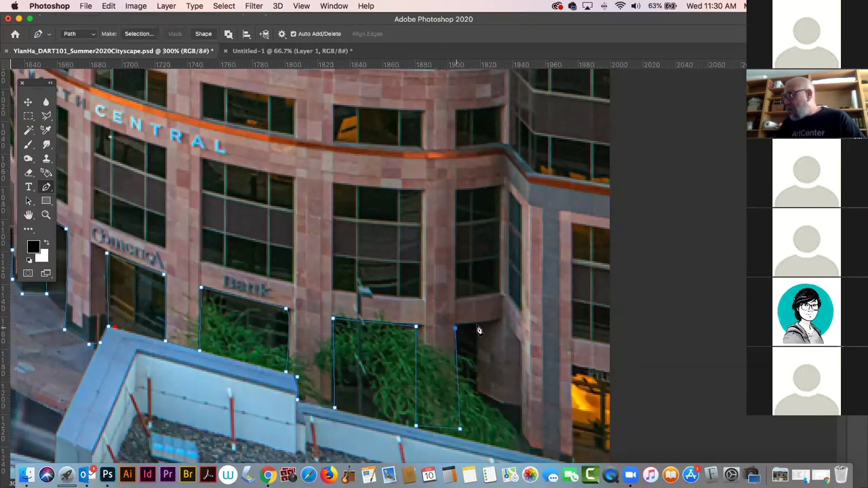
drag(459, 429, 454, 429)
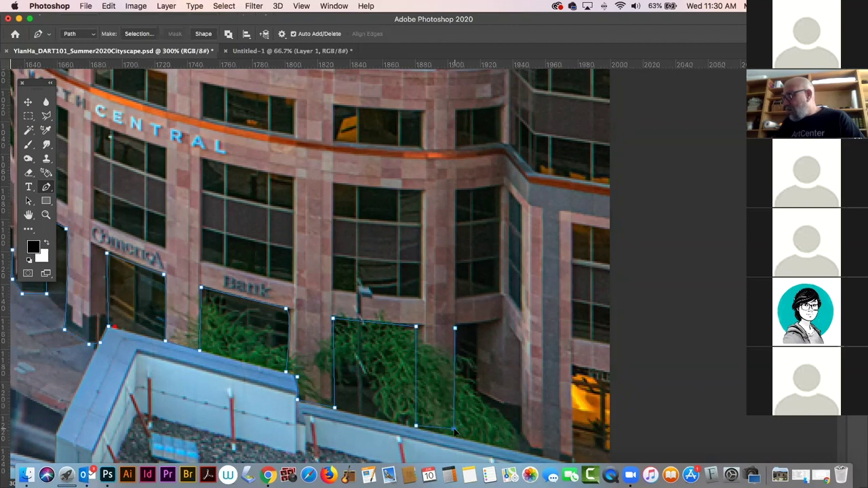
click(479, 326)
click(476, 391)
click(502, 403)
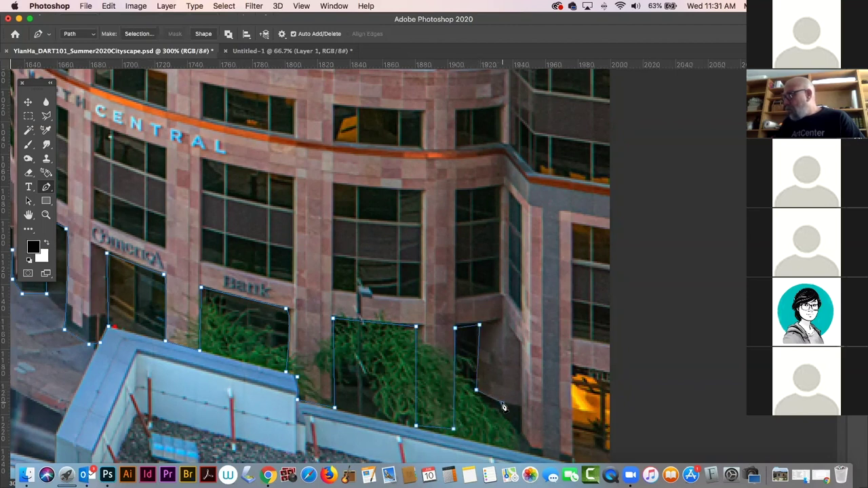
click(520, 408)
Bring the path down from the recessed entry to the foreground parapet and follow the building's base toward the image's right edge
scroll(521, 419, down, 2)
scroll(521, 419, right, 2)
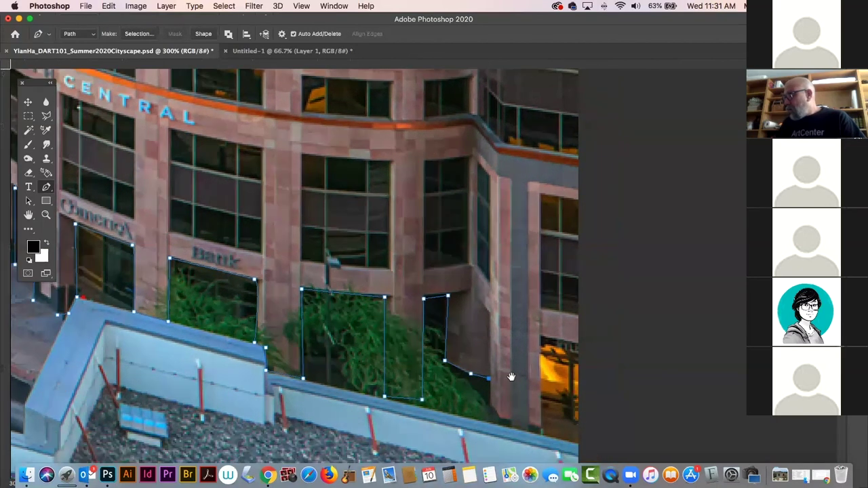
scroll(483, 407, down, 2)
scroll(483, 407, right, 2)
click(469, 403)
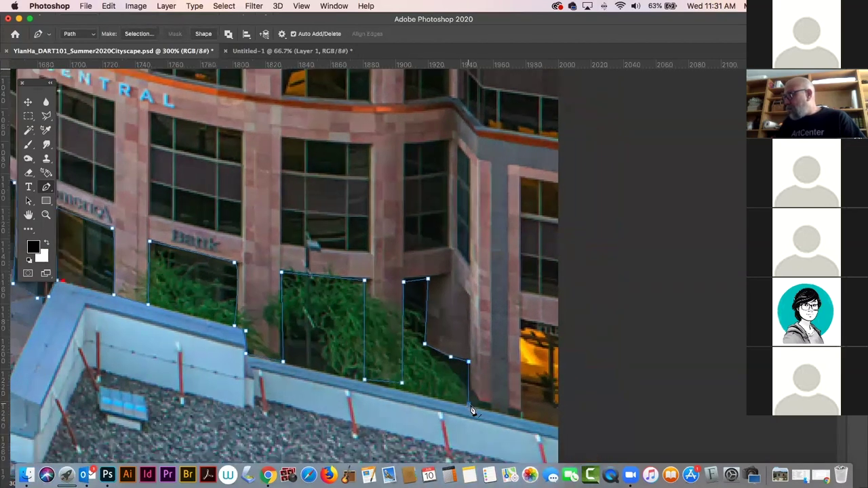
click(520, 415)
Run the path up the image's right edge and back to the curved roof, closing the building's outline
scroll(536, 331, up, 4)
scroll(544, 337, up, 2)
key(super+r)
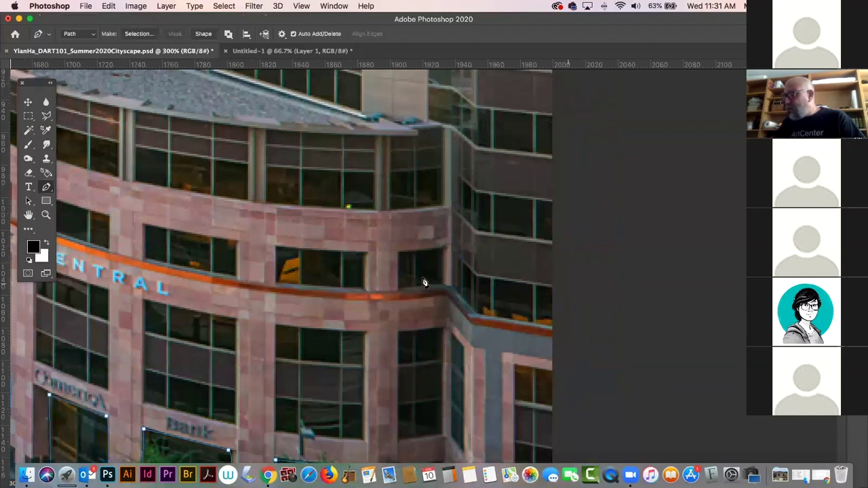
scroll(424, 281, up, 5)
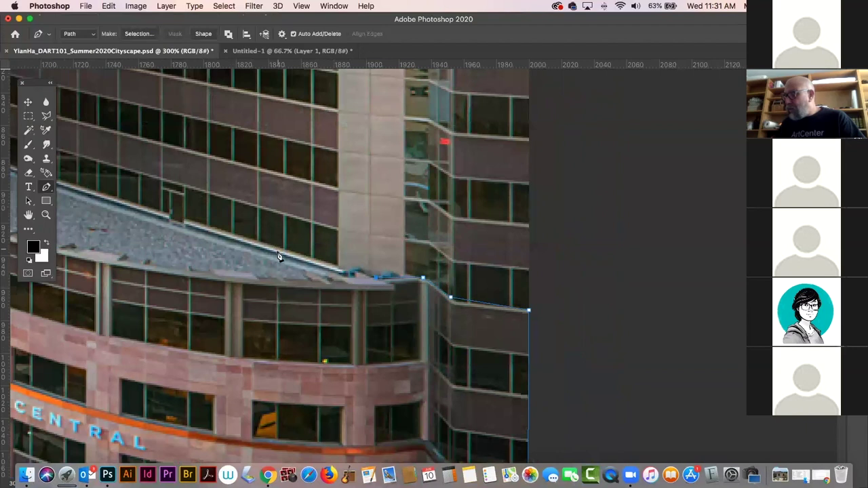
scroll(257, 247, left, 2)
scroll(258, 248, up, 1)
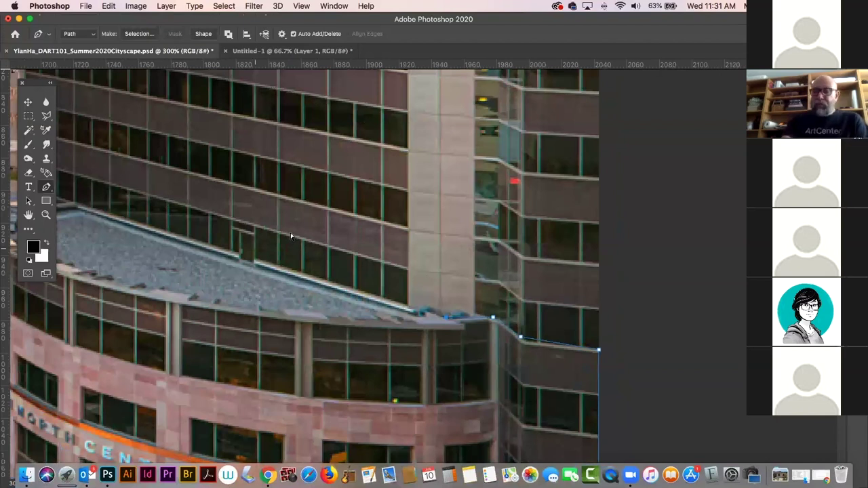
key(super+1)
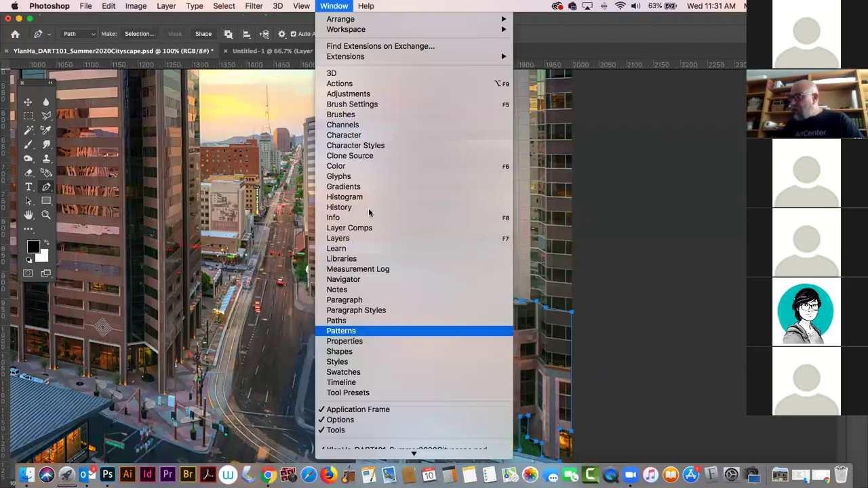
Show the document's paths, hide and redisplay the work path, and load it as a selection
click(365, 320)
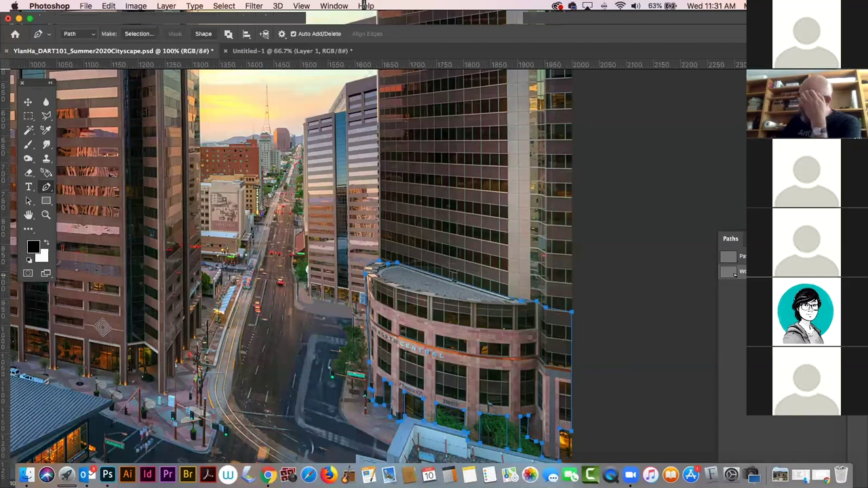
click(734, 274)
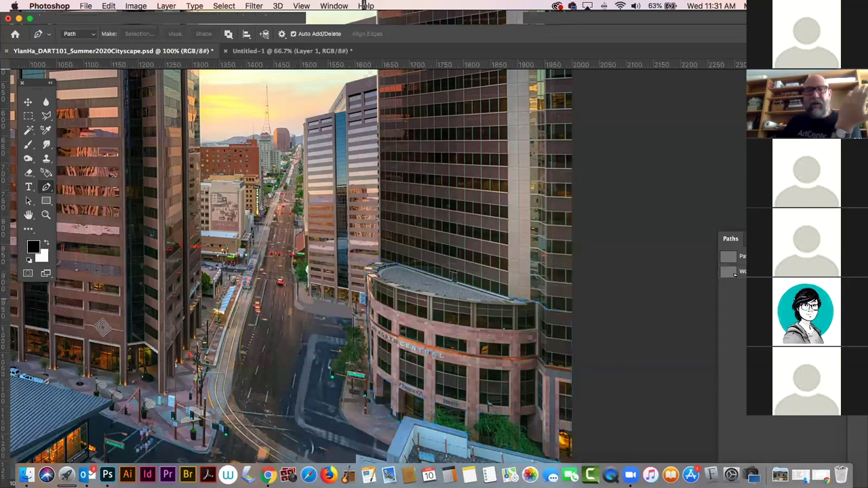
click(734, 274)
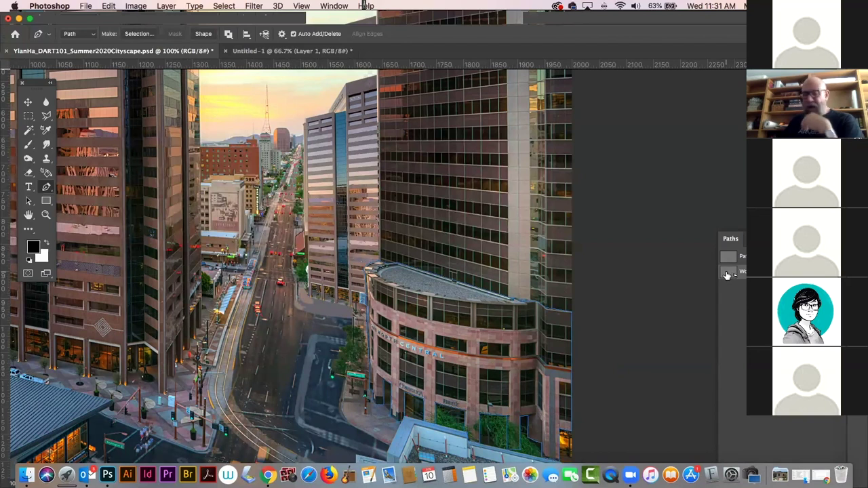
drag(727, 275, 729, 278)
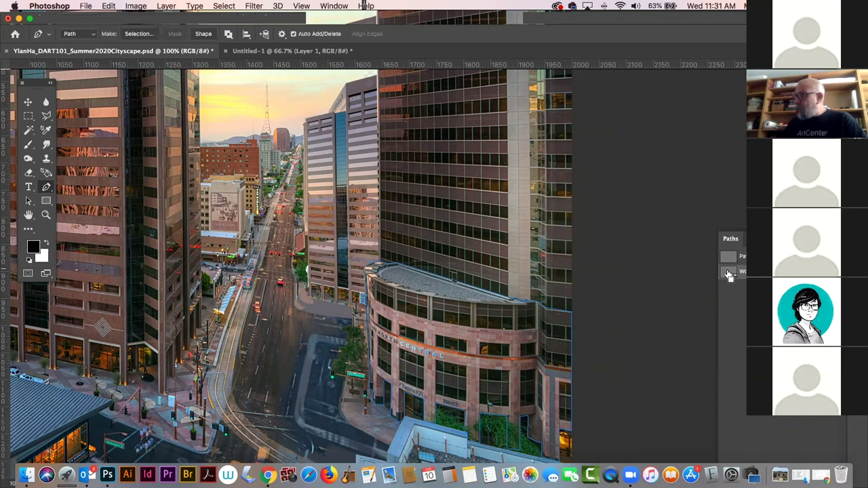
super+click(728, 275)
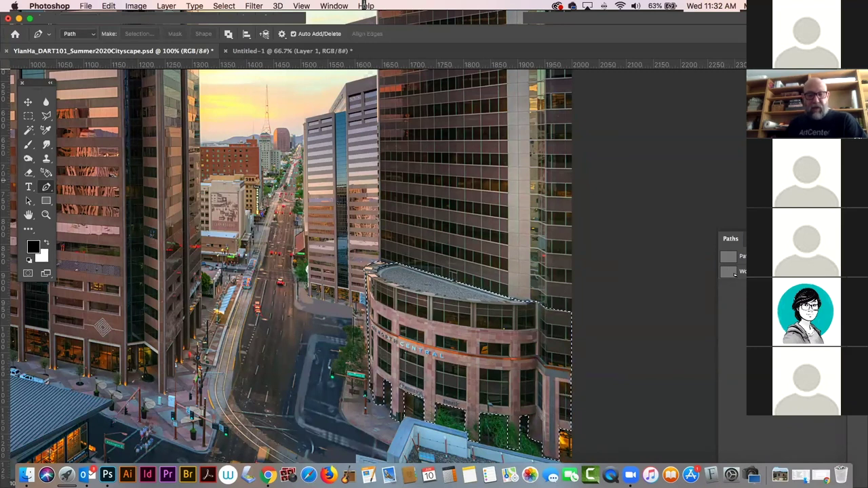
Undo a mistaken paste, identify the right building's layer by toggling its visibility, and copy the selected North Central building onto a new layer
key(super+v)
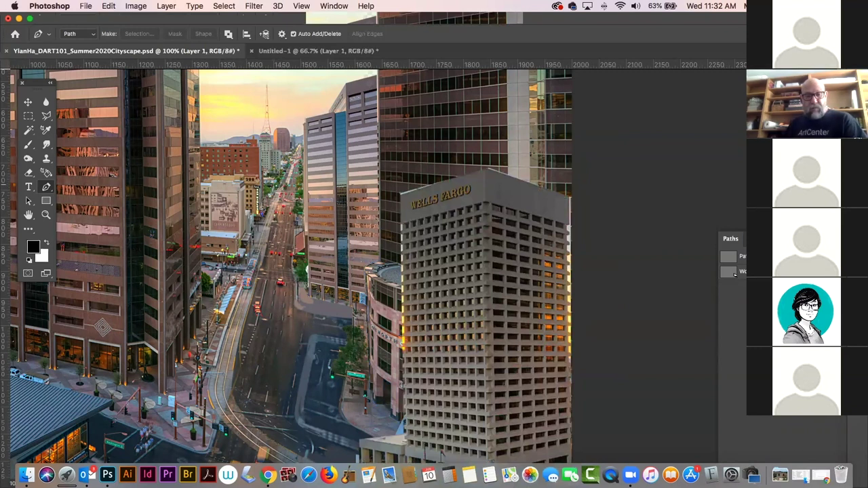
key(super+z)
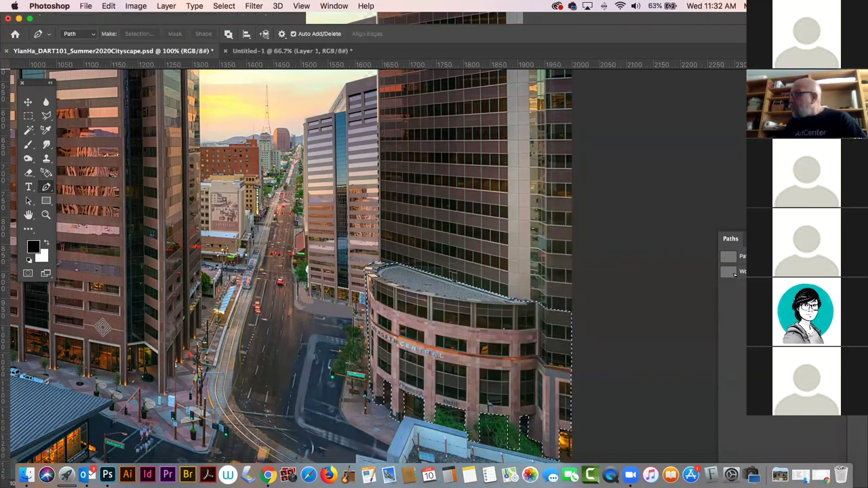
key(F7)
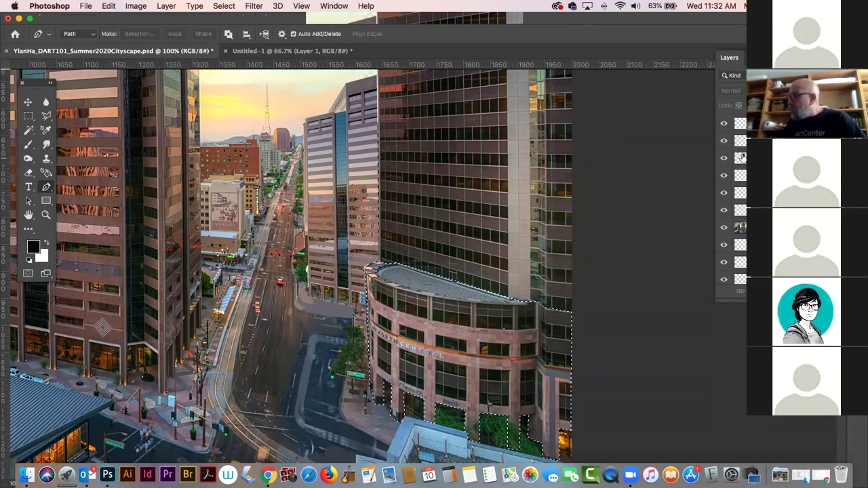
click(725, 124)
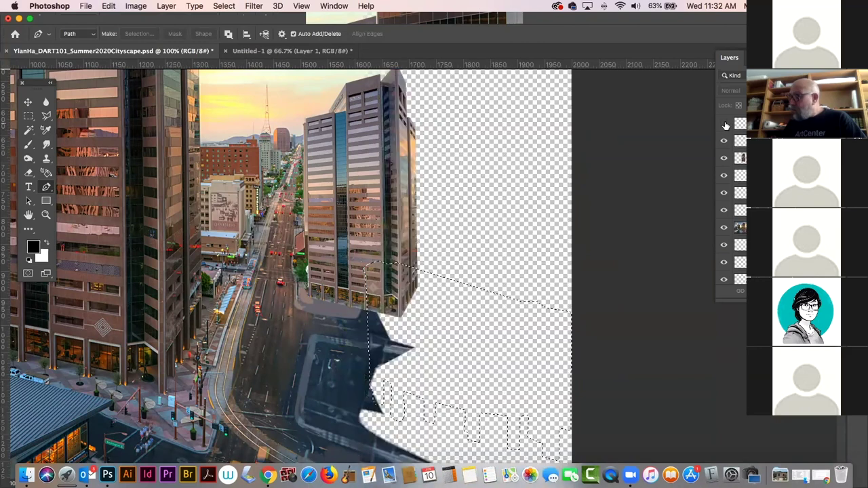
click(725, 124)
key(super+v)
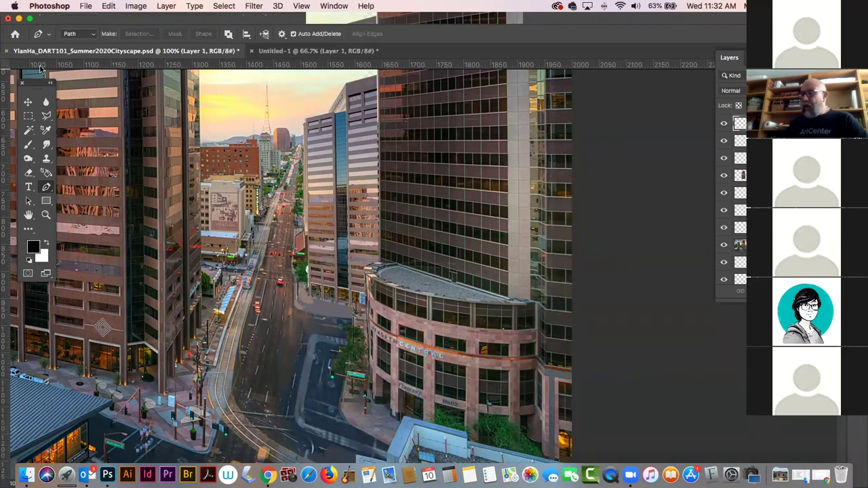
Move the copied North Central building over the street, and delete the copy's layer
click(27, 101)
drag(406, 308, 189, 238)
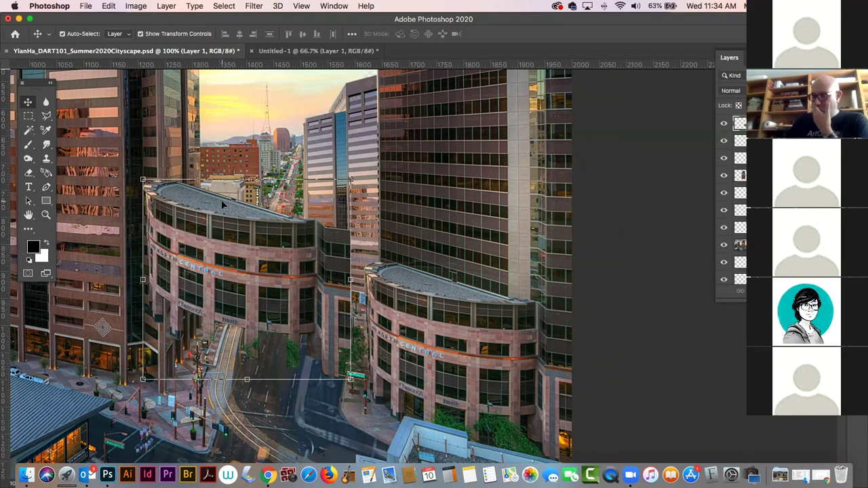
drag(211, 255, 240, 237)
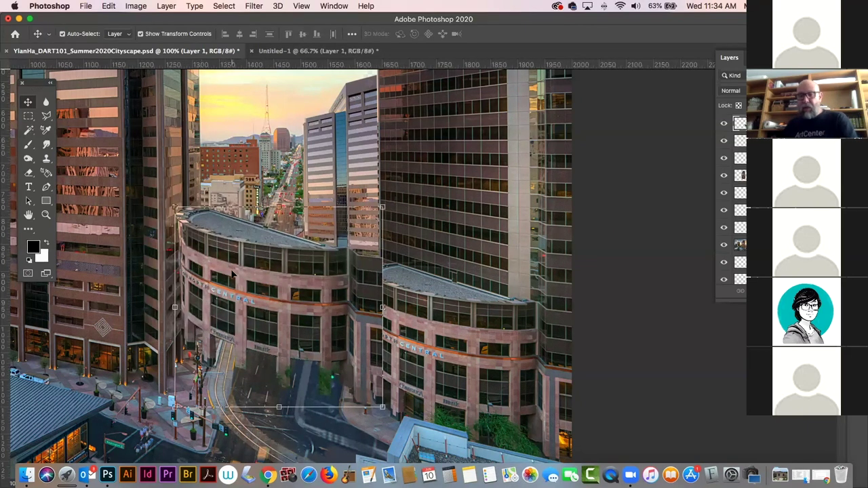
key(Delete)
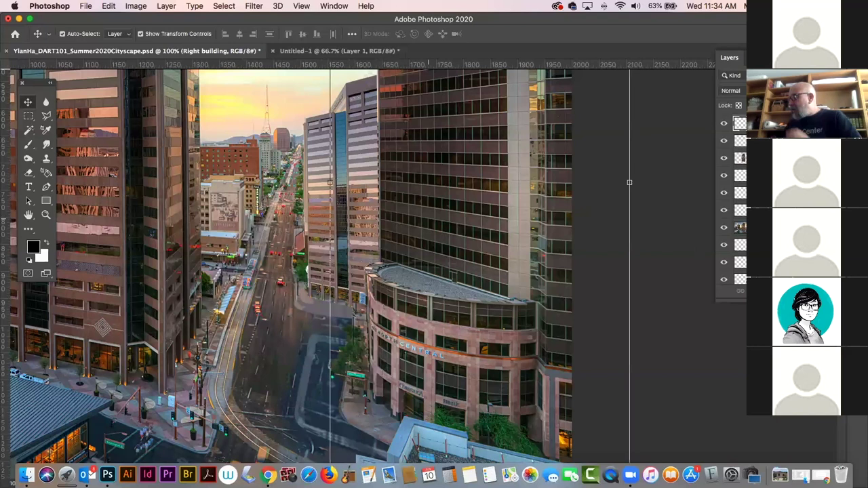
click(629, 182)
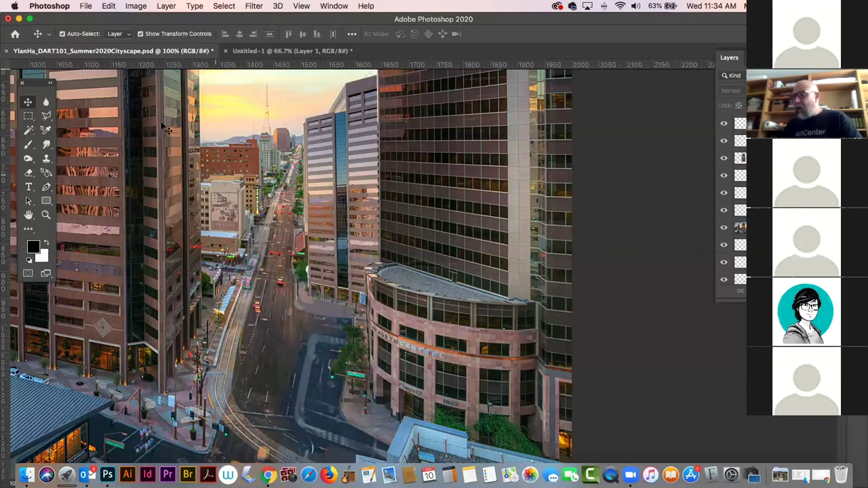
Close the cityscape document without saving it, and minimize the window with the remaining untitled document
click(7, 51)
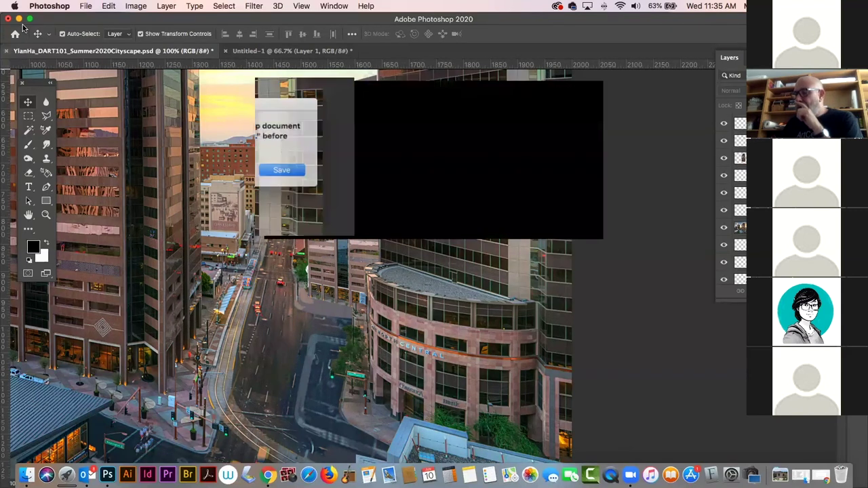
key(super+d)
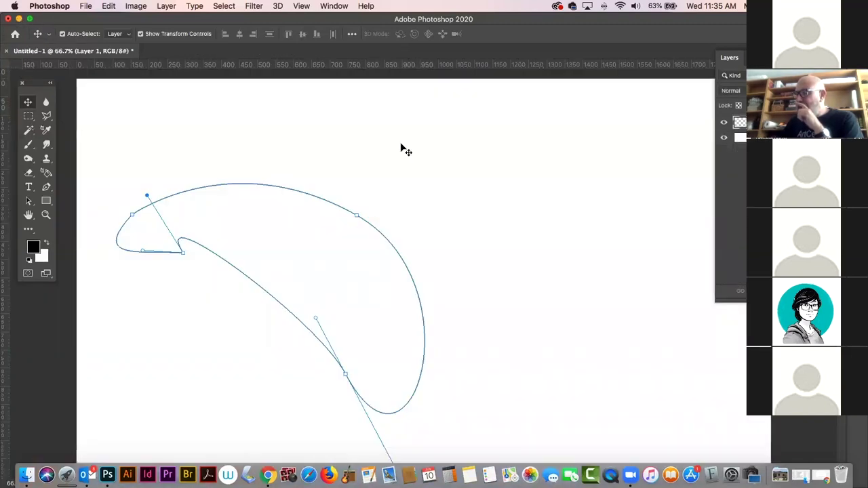
click(18, 18)
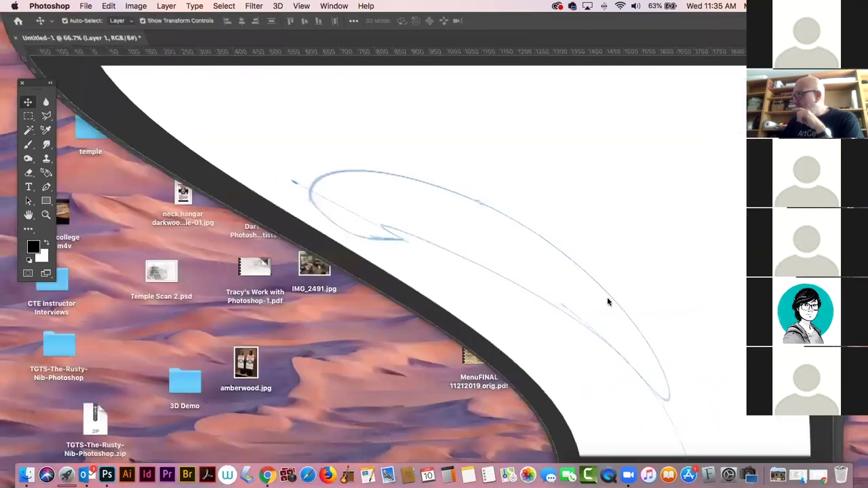
Select the empty Layer 1 above the Background in before.psd as the layer for retouching
click(482, 221)
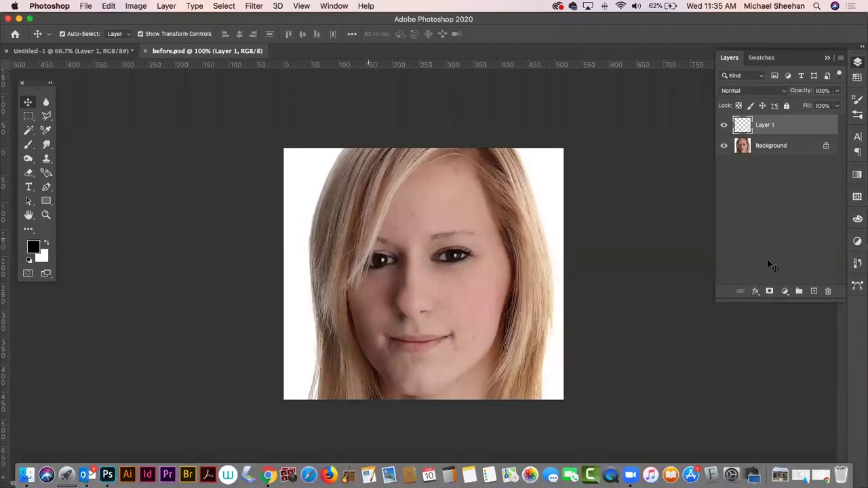
click(773, 146)
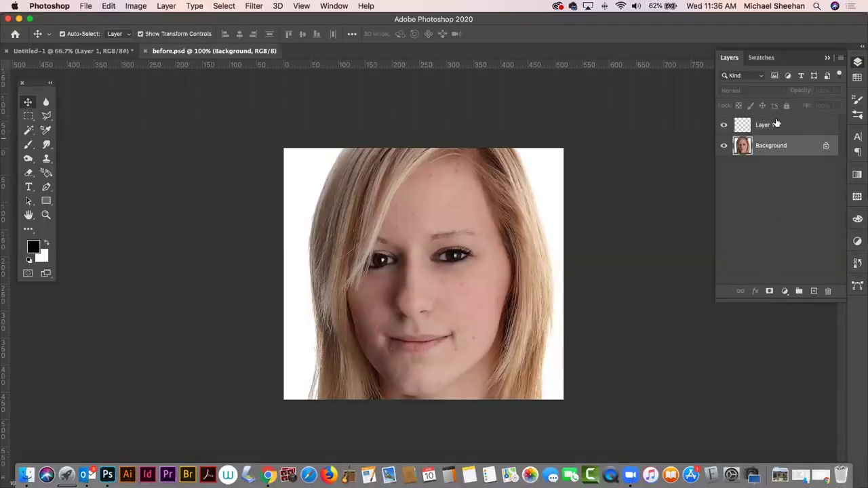
click(777, 124)
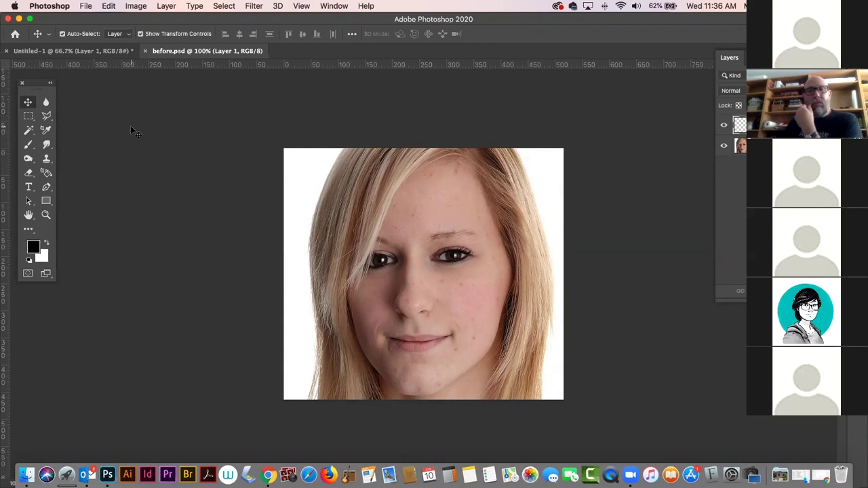
Activate the Spot Healing Brush tool
click(31, 132)
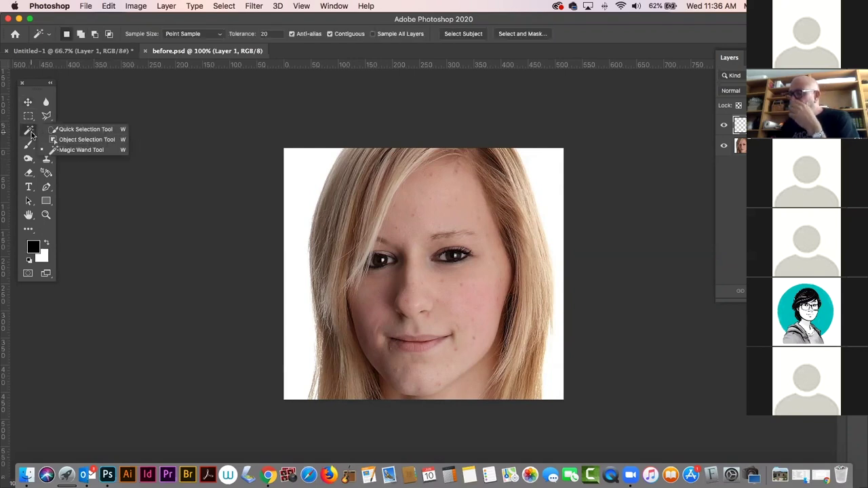
click(46, 130)
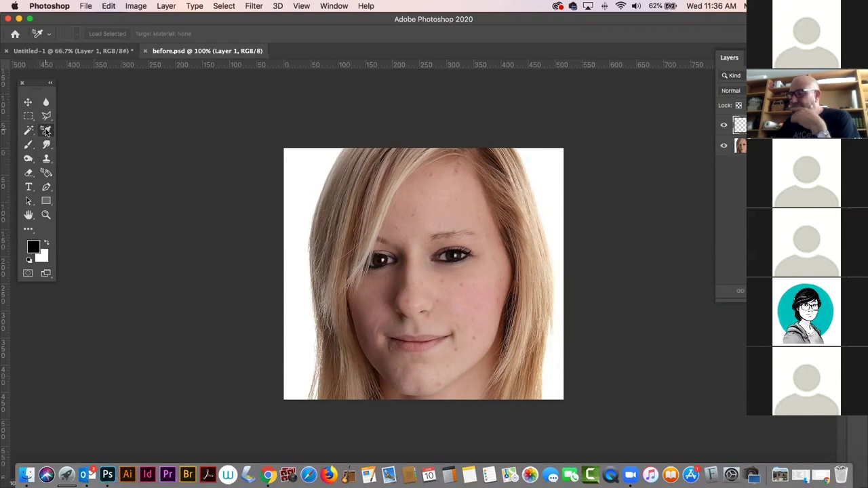
click(46, 144)
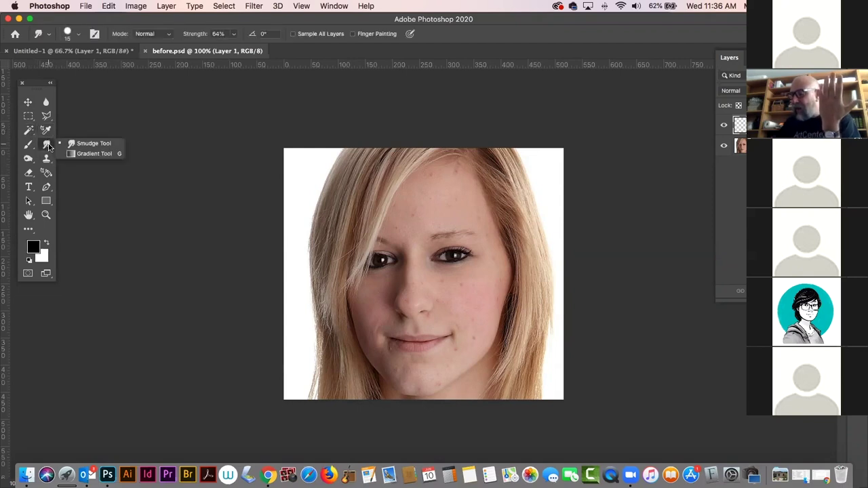
click(28, 146)
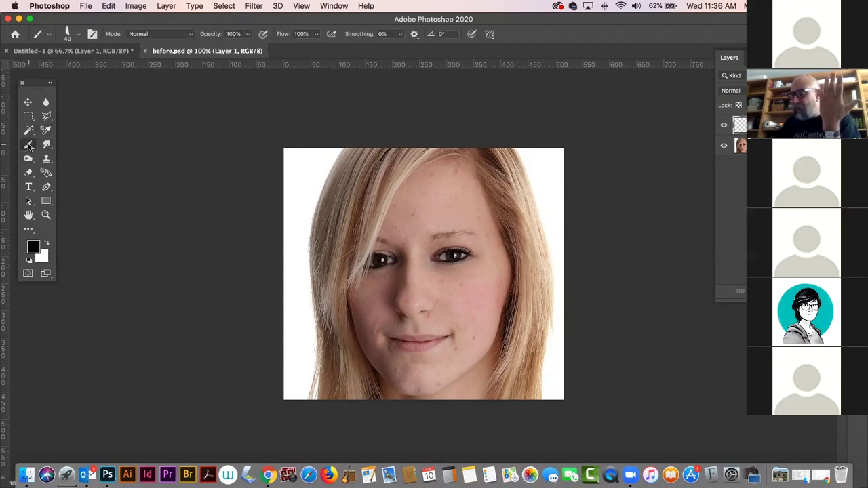
click(30, 147)
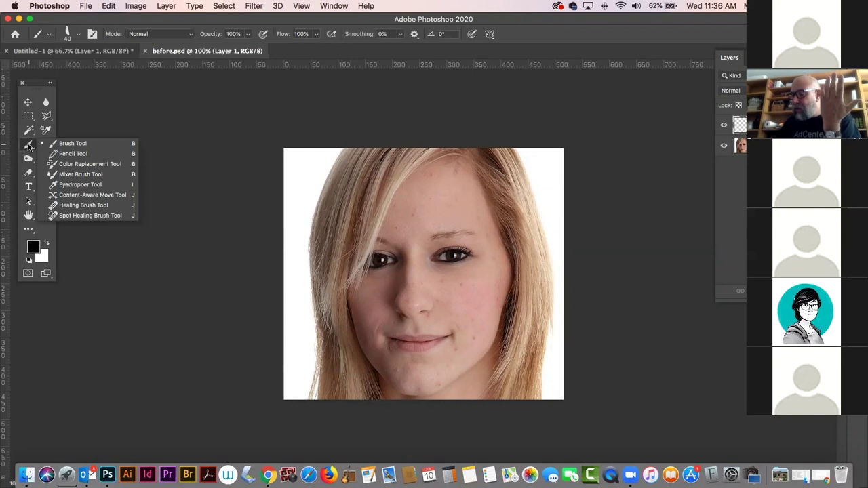
click(113, 216)
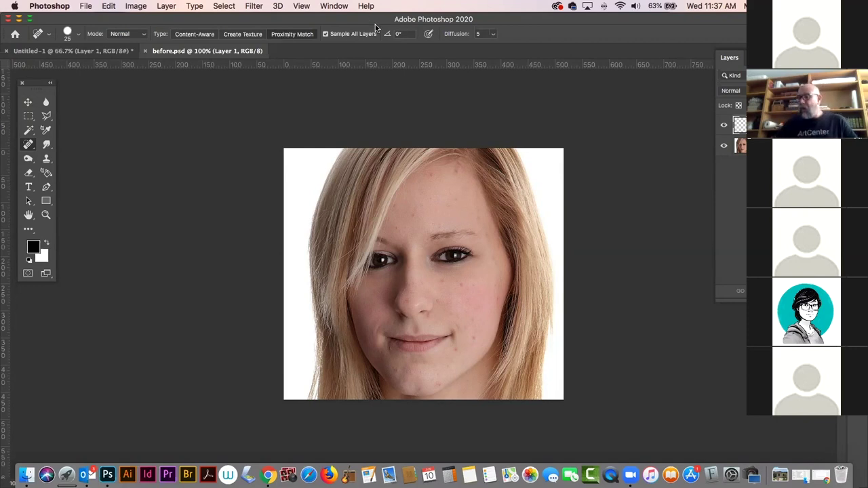
Heal blemishes on the cheek and forehead with the Spot Healing Brush at size 25, using Proximity Match and sampling all layers
click(46, 214)
drag(452, 270, 356, 283)
click(29, 145)
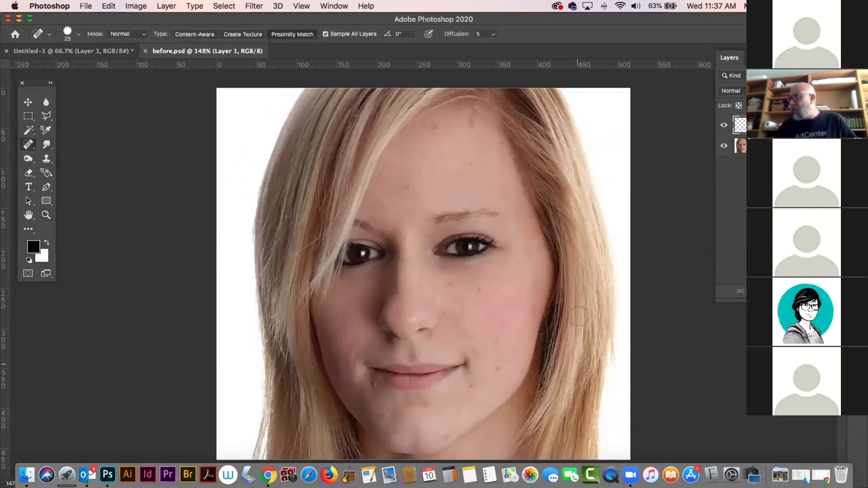
click(479, 290)
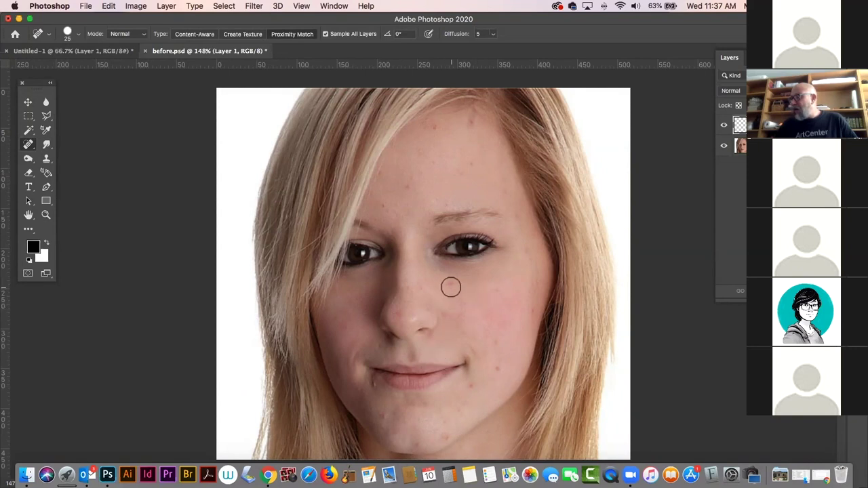
click(497, 371)
click(433, 127)
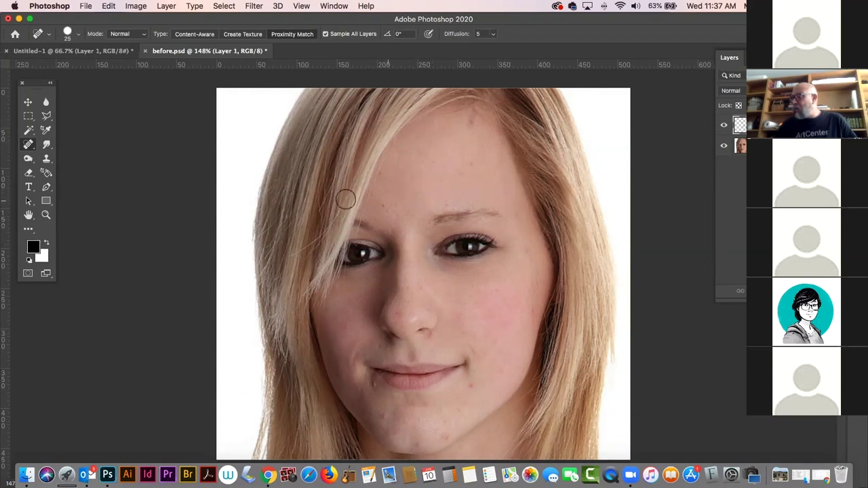
click(381, 205)
Heal the spots around the mouth, chin, upper forehead and nose with the Proximity Match healing brush
click(363, 384)
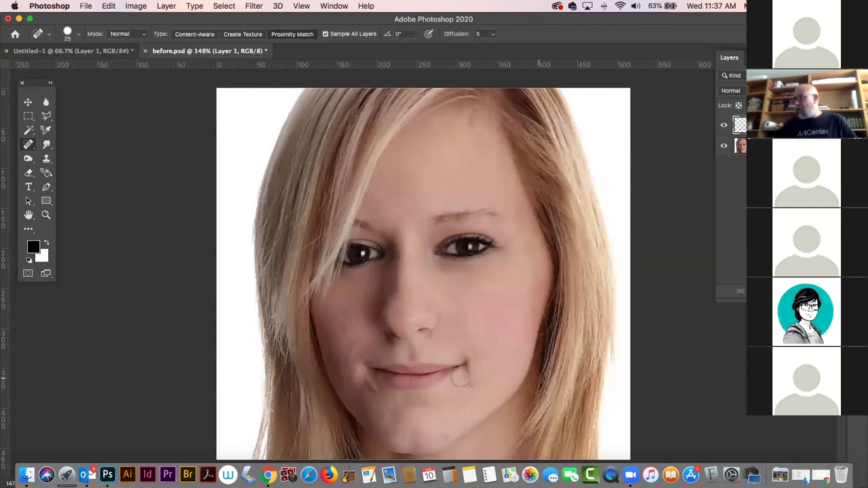
click(401, 360)
click(371, 391)
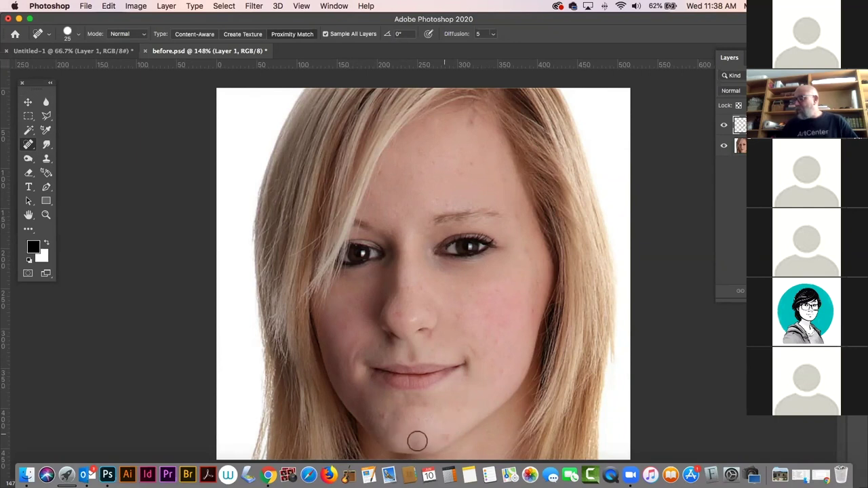
click(383, 412)
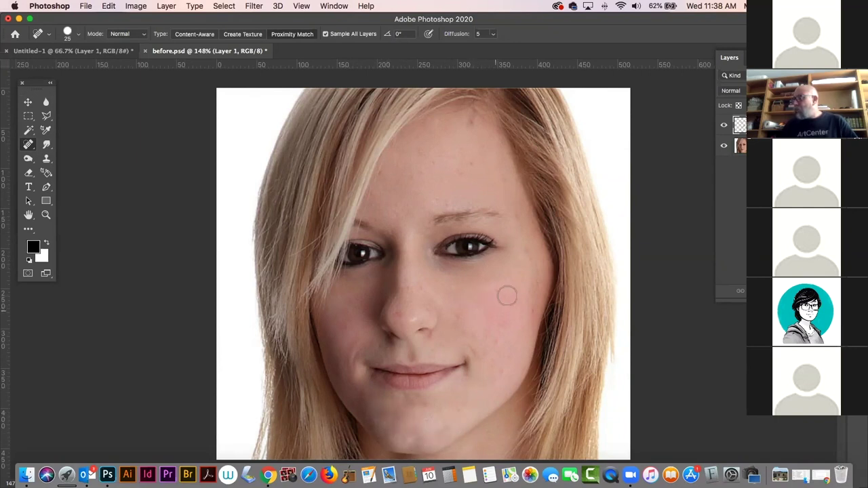
click(469, 125)
click(391, 314)
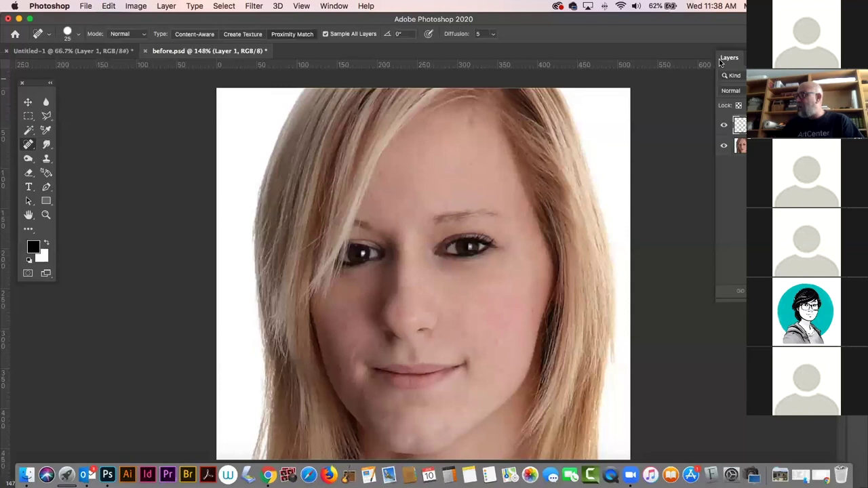
Compare the portrait with and without the retouching by toggling the visibility of Layer 1
drag(682, 24, 364, 28)
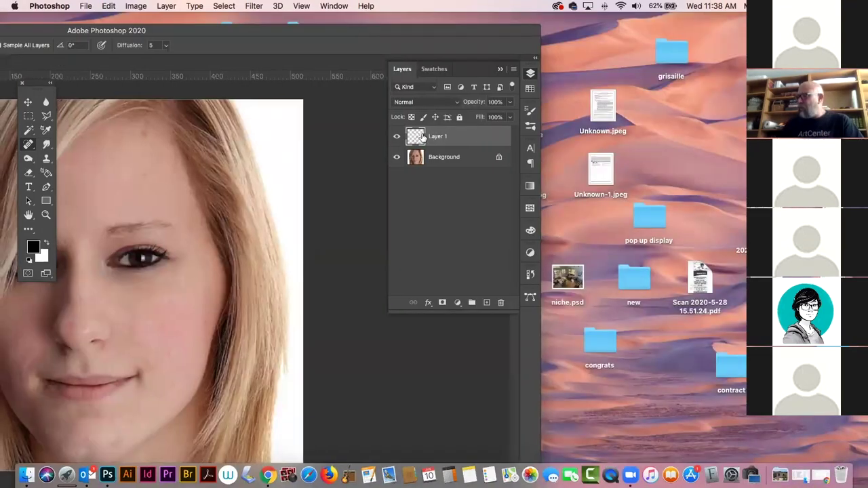
drag(317, 27, 413, 19)
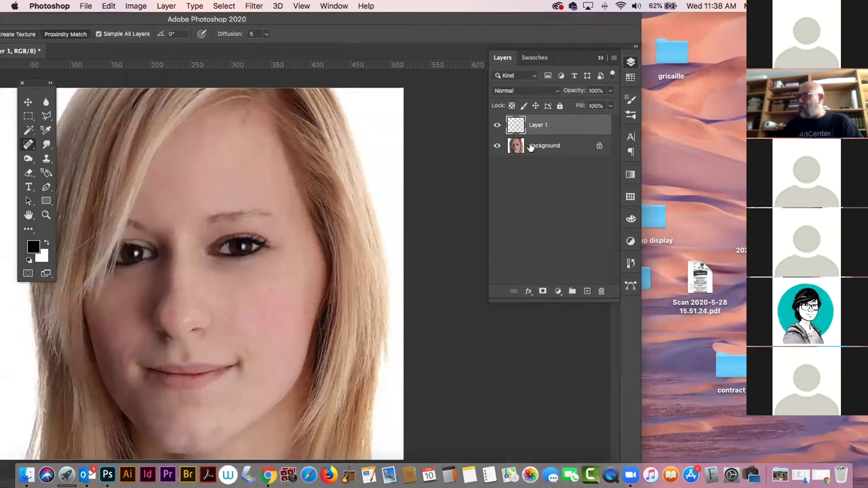
click(499, 126)
click(499, 126)
click(500, 126)
click(499, 126)
click(499, 126)
click(499, 127)
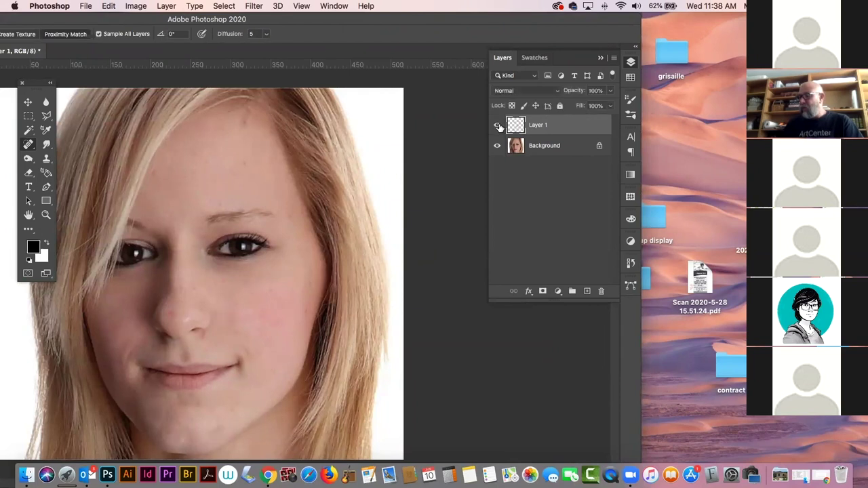
Switch the Spot Healing Brush to Content-Aware and heal the remaining spots on the forehead, nose, cheek and chin
drag(333, 25, 553, 12)
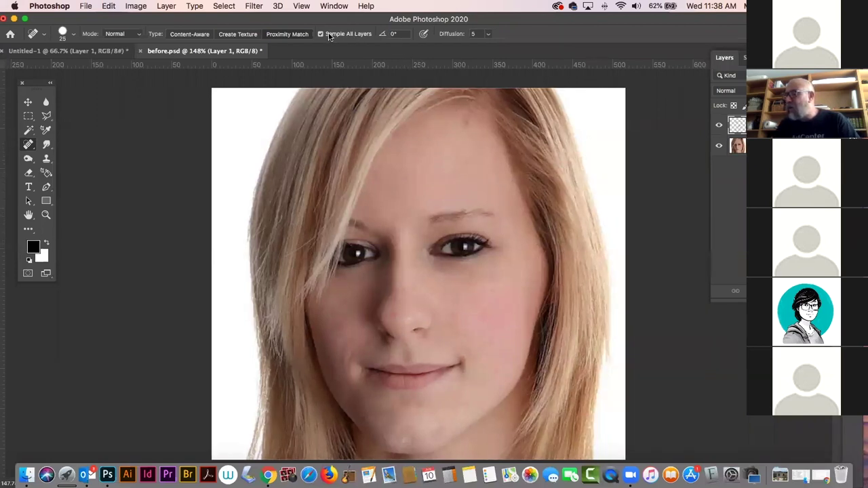
click(202, 34)
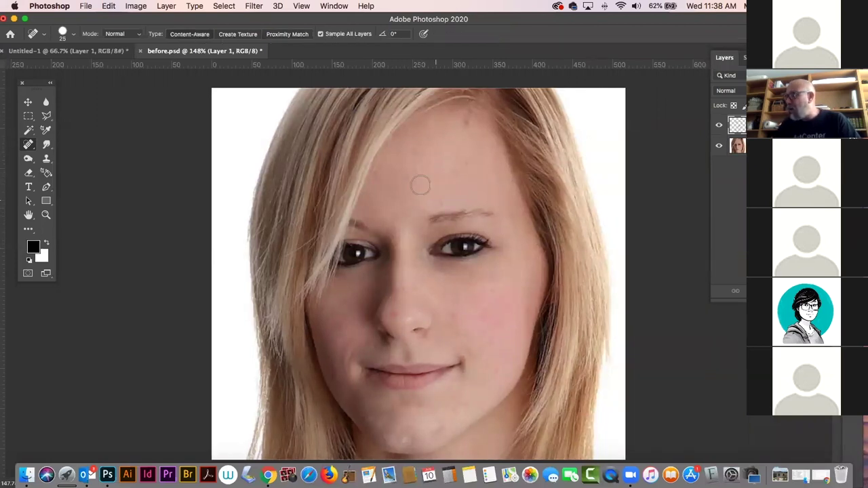
click(466, 120)
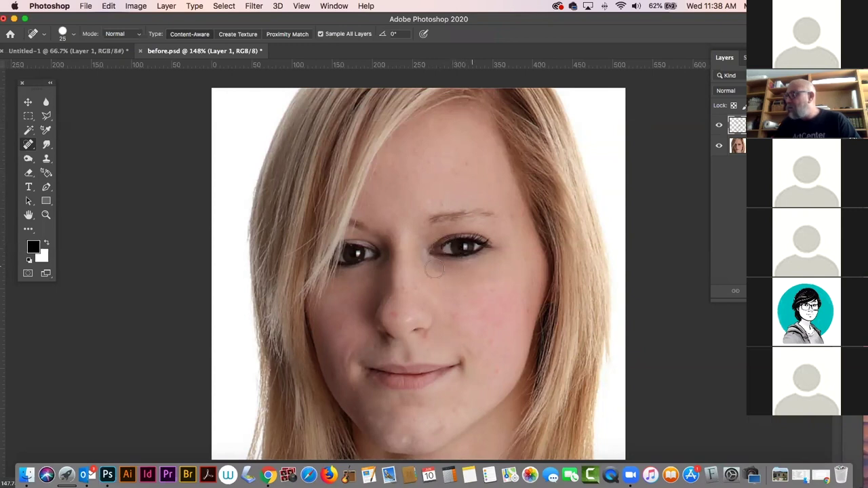
click(401, 313)
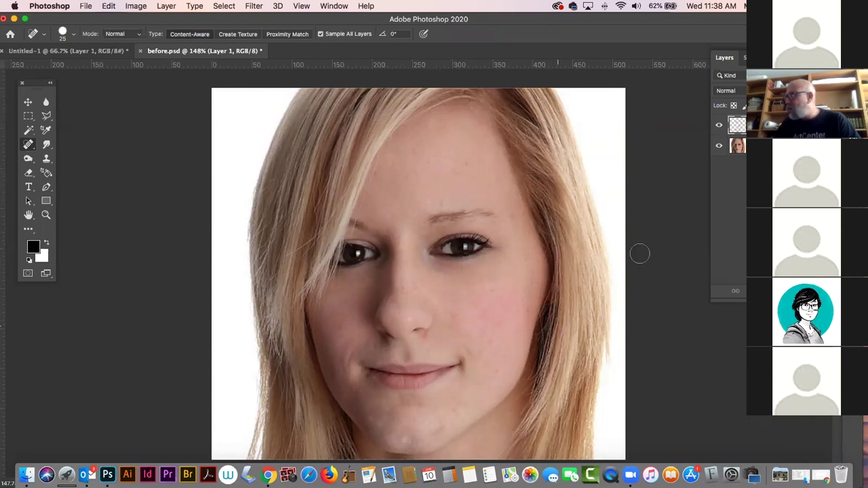
click(455, 314)
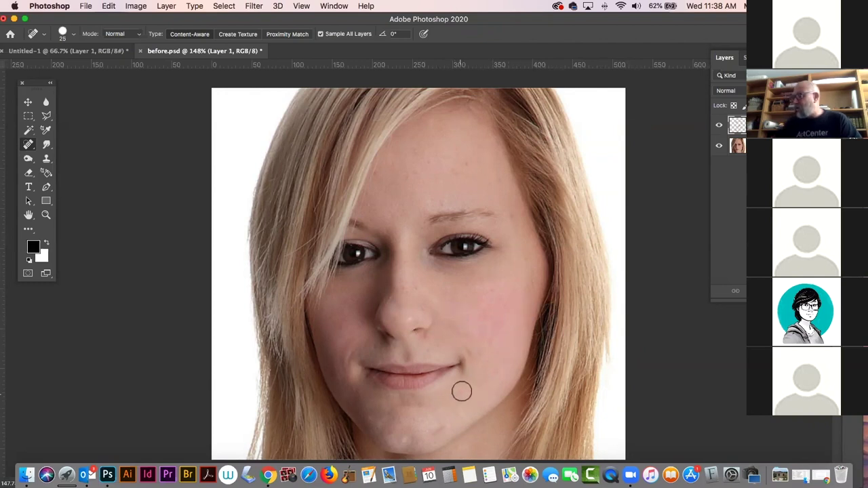
click(438, 426)
drag(493, 339, 496, 351)
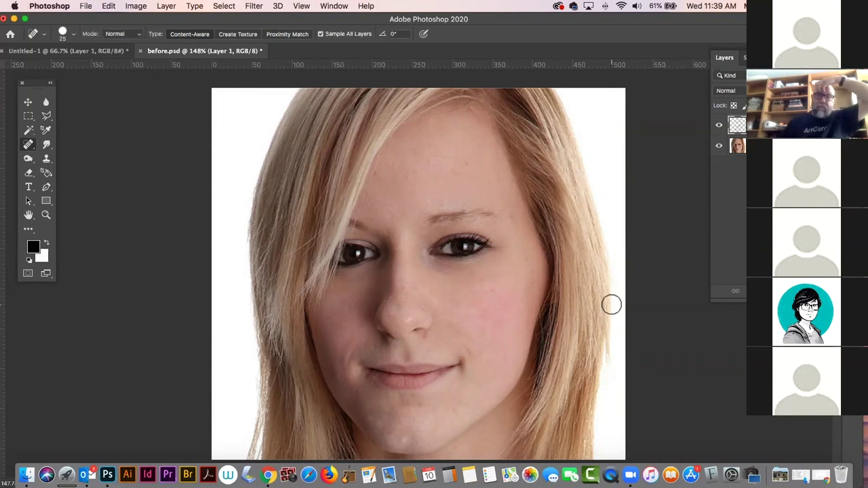
click(27, 144)
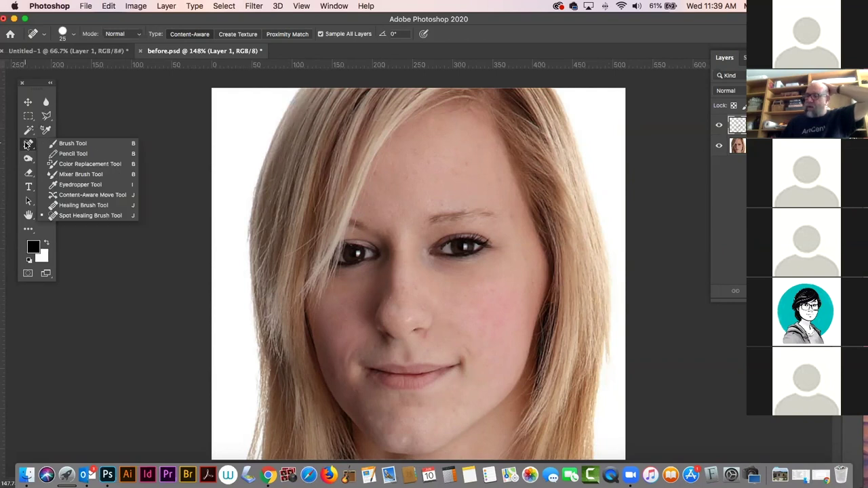
click(28, 144)
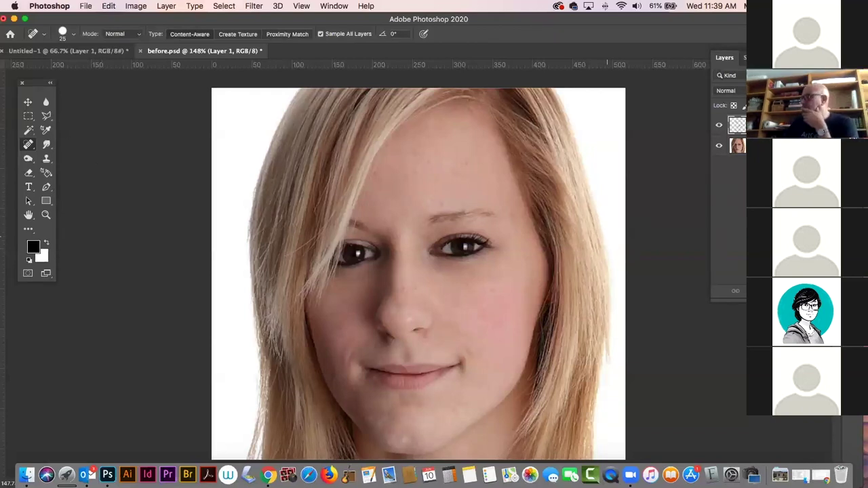
Add a new empty layer directly above the Background and name it "adjustments"
click(737, 146)
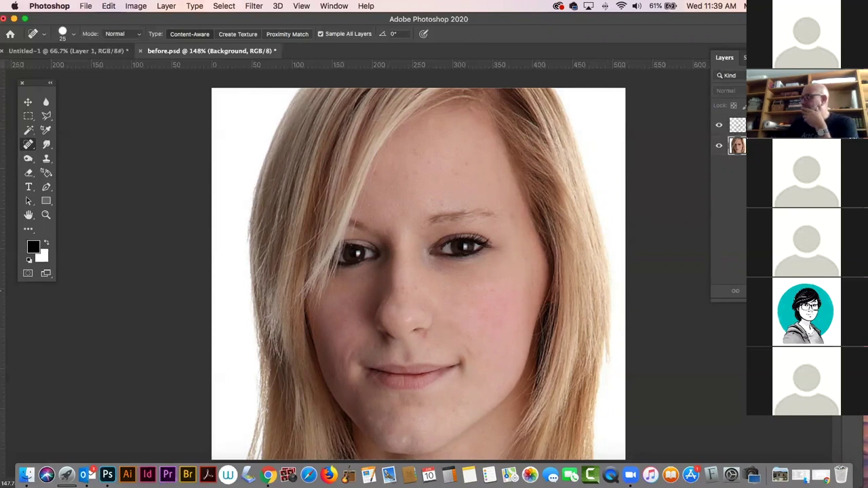
drag(701, 19, 697, 19)
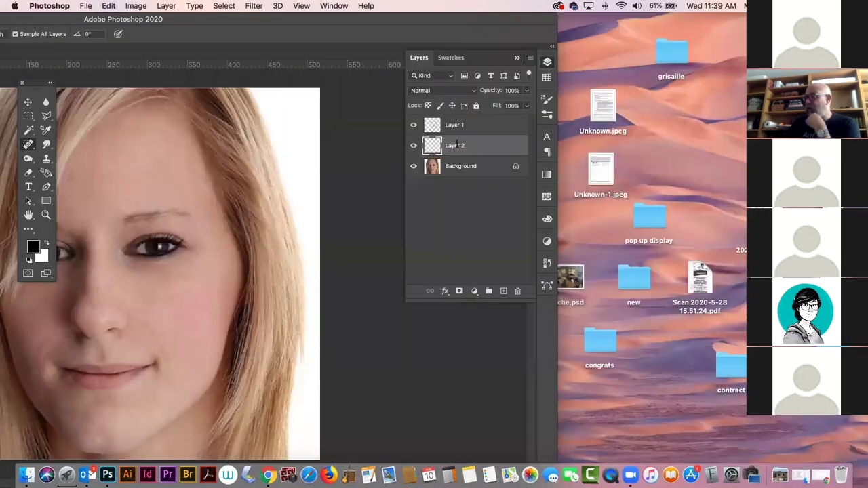
double_click(455, 146)
text(adjustments)
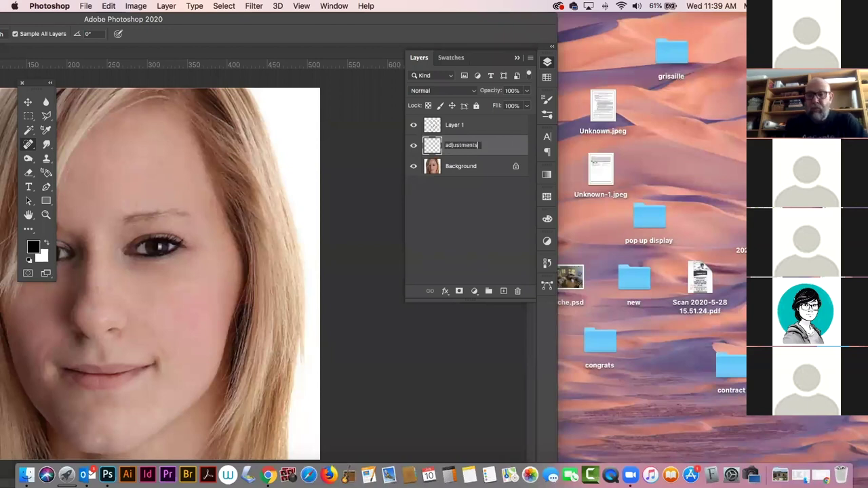
key(Return)
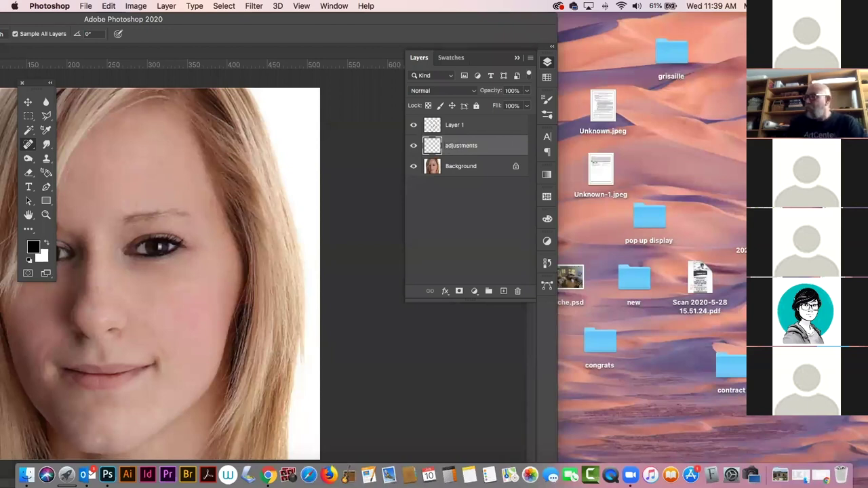
Add a Levels adjustment layer directly above the adjustments layer
click(473, 291)
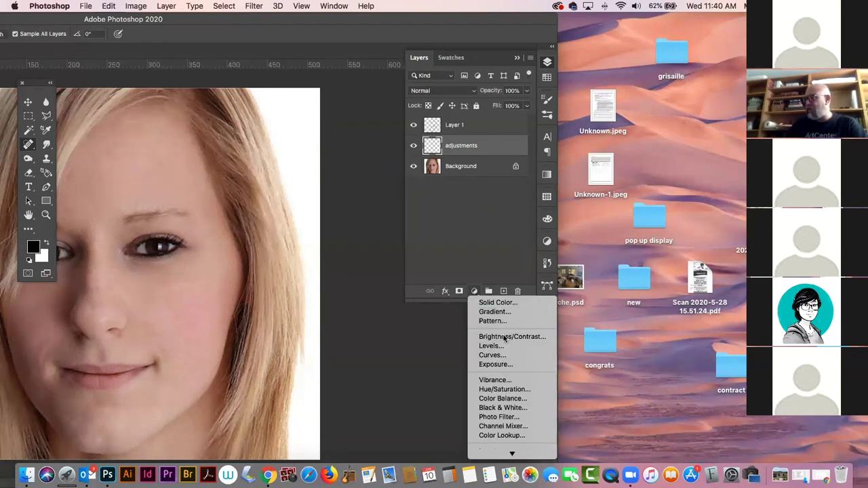
mouse_move(500, 455)
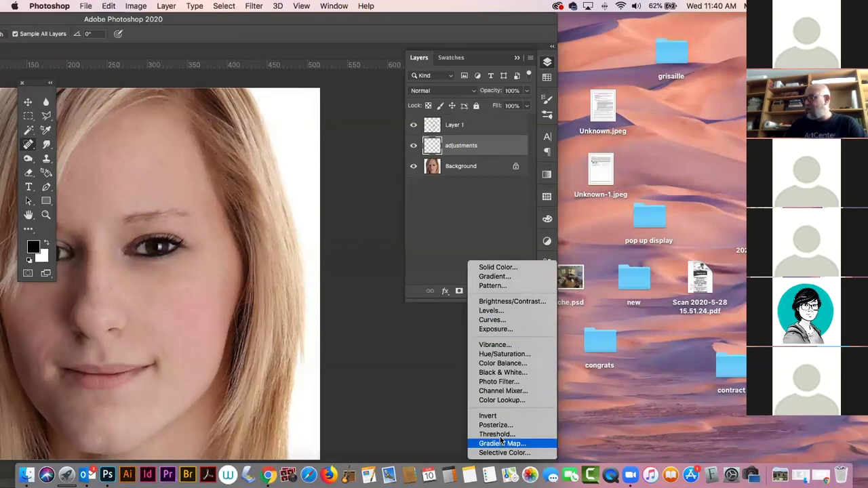
click(489, 311)
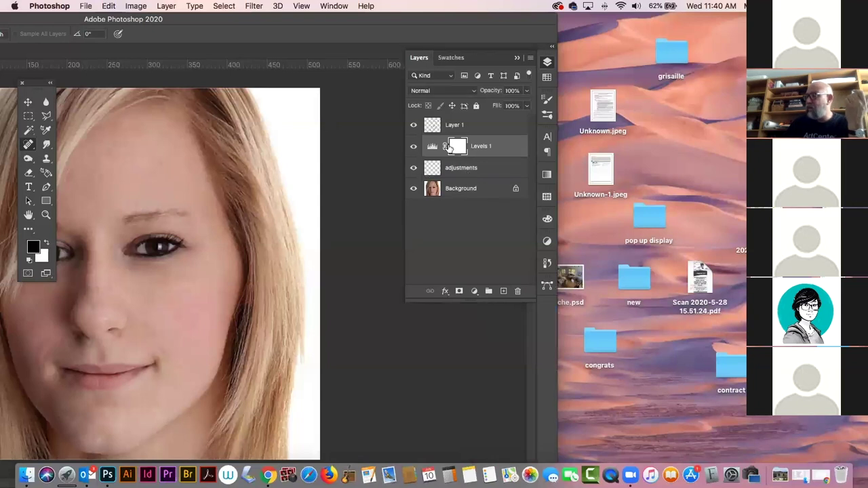
mouse_move(381, 17)
mouse_down()
mouse_move(667, 8)
mouse_move(616, 7)
mouse_up()
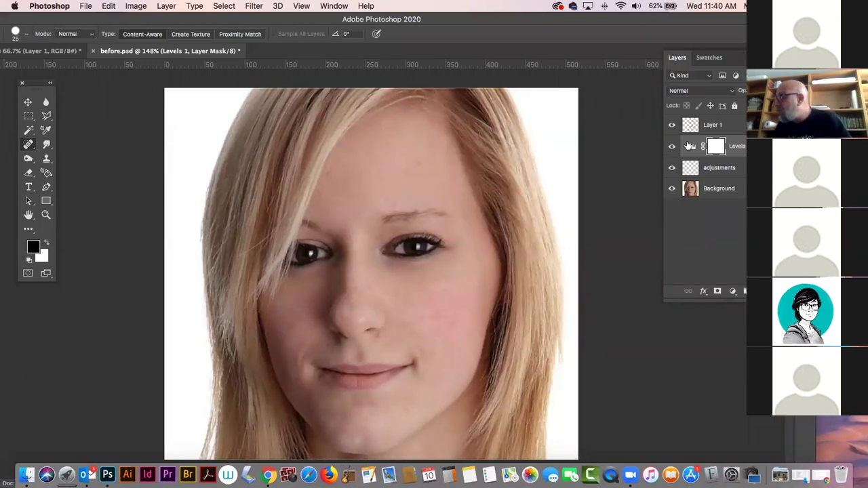
Try darkening the midtones of the portrait in the Levels 1 adjustment layer and undo the change
click(689, 146)
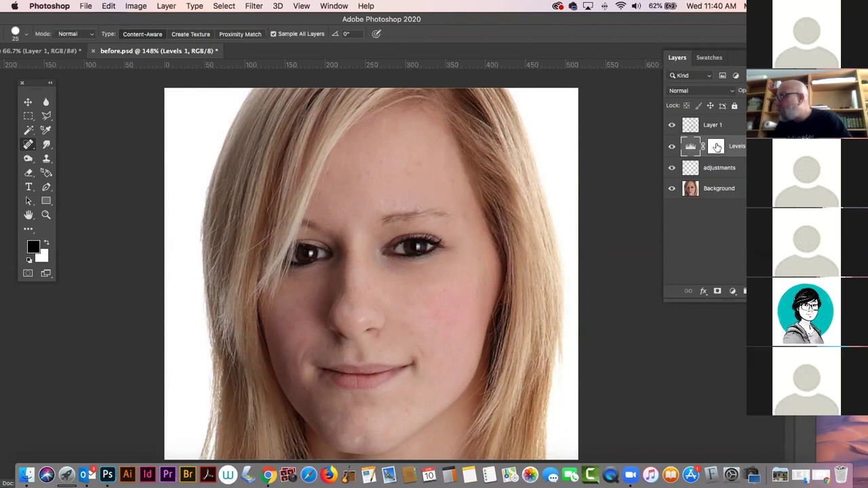
click(716, 147)
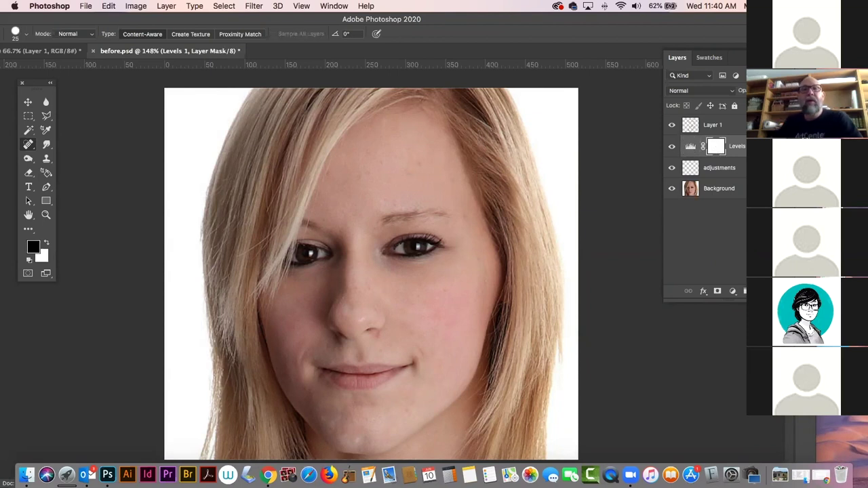
drag(129, 192, 654, 176)
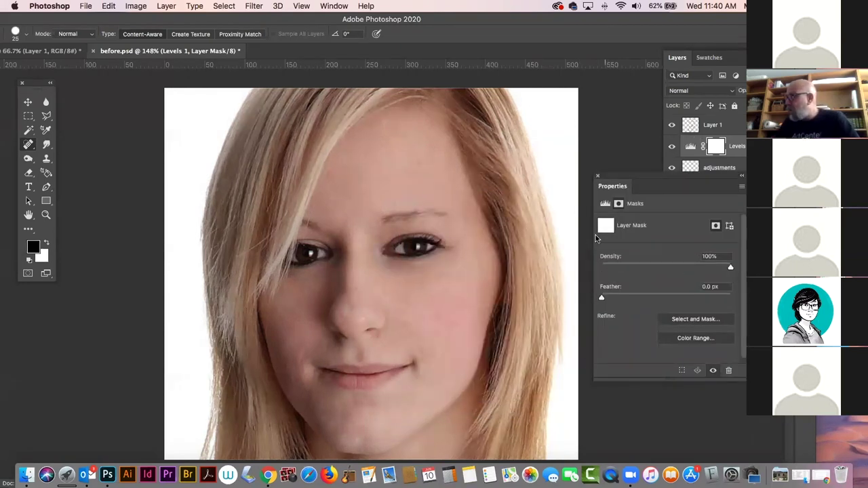
click(605, 204)
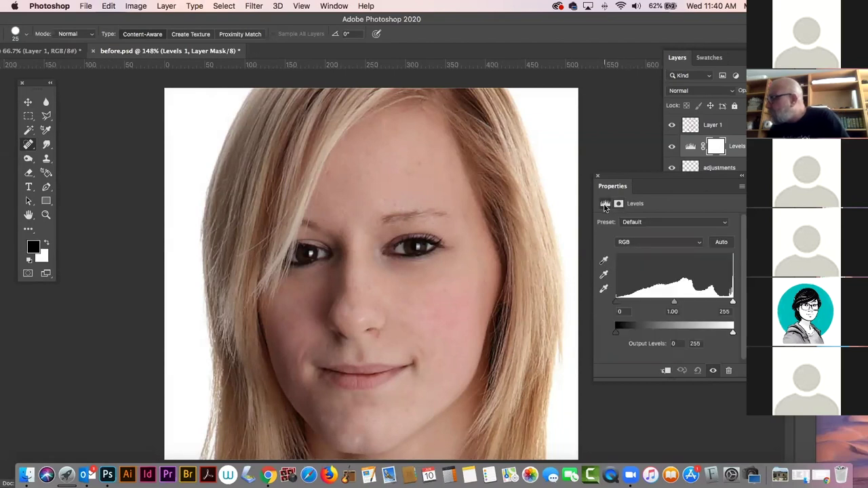
drag(677, 303, 696, 304)
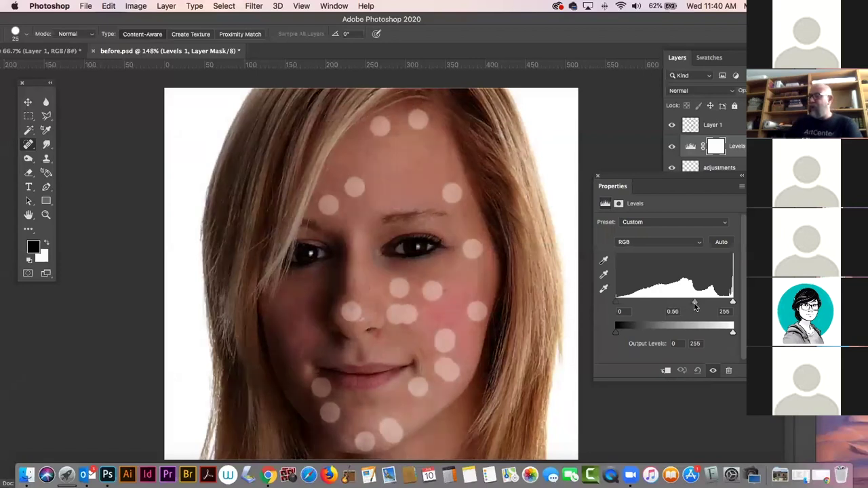
key(ctrl+z)
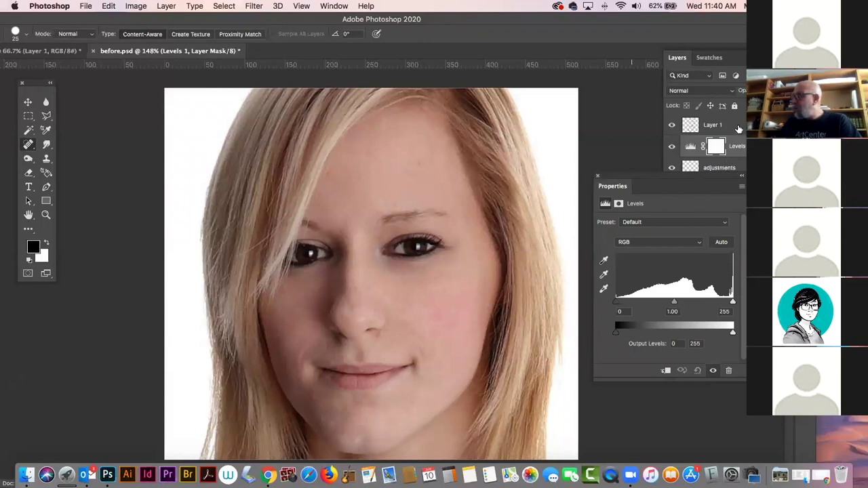
Move Layer 1 directly above the Background and merge these two layers into one
drag(739, 128, 737, 179)
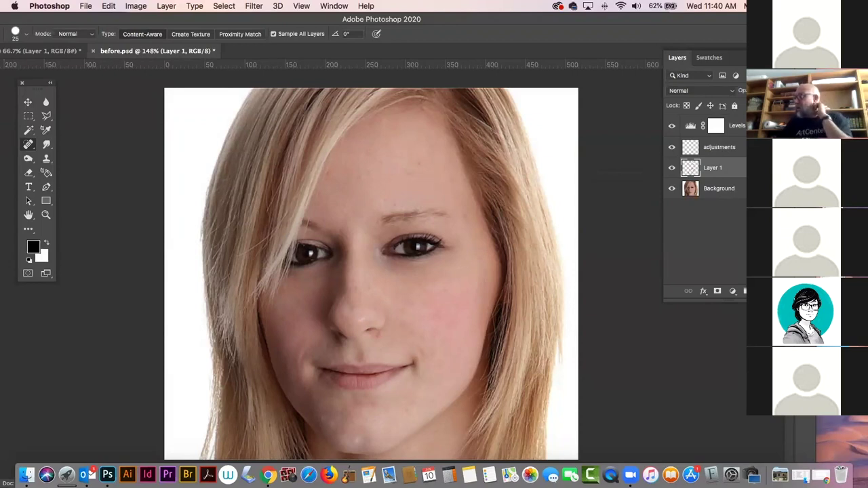
double_click(697, 22)
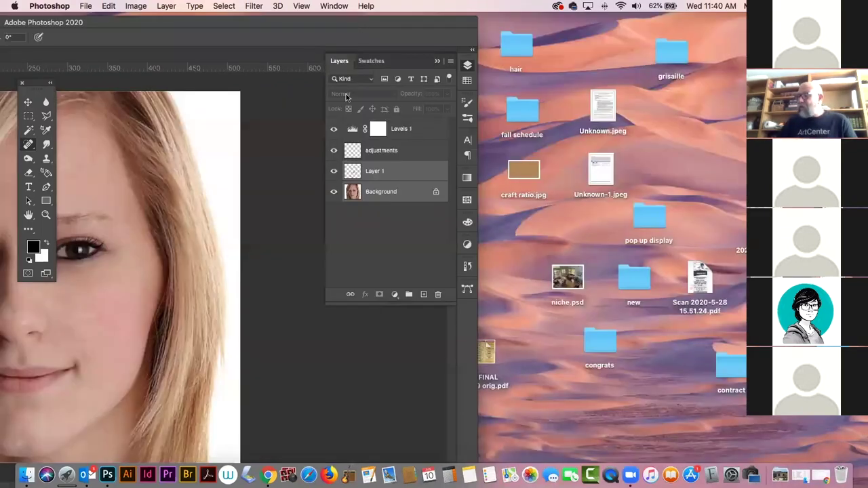
click(446, 61)
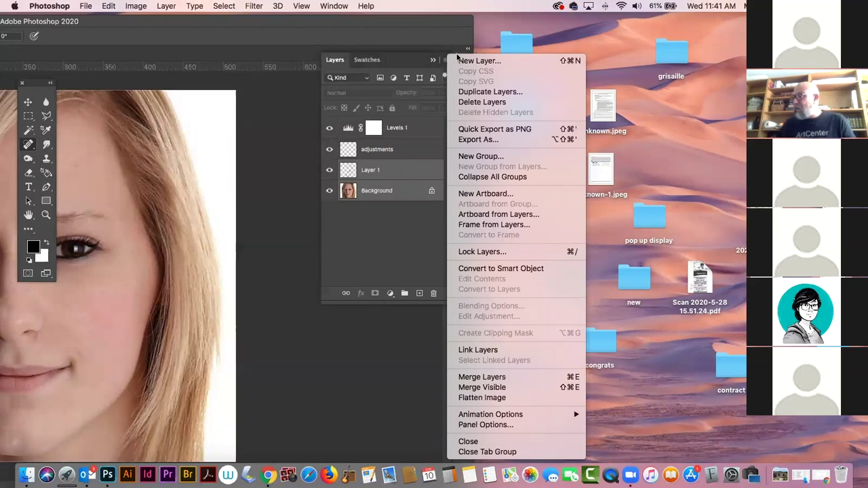
click(500, 378)
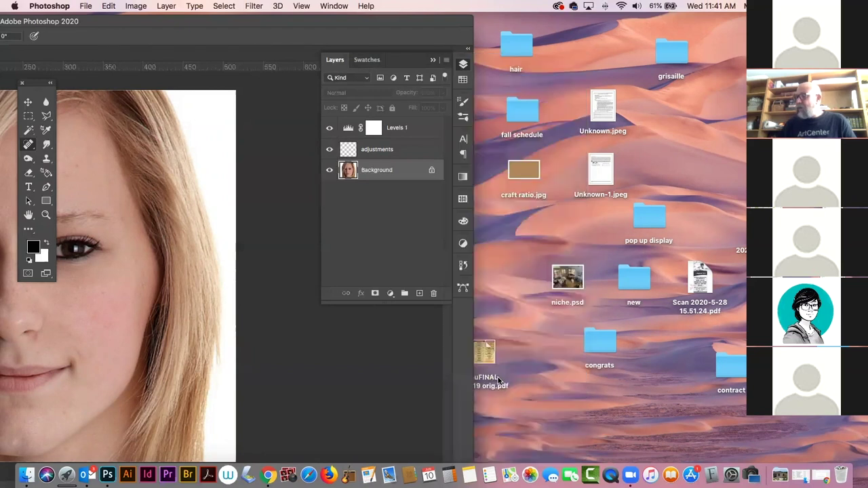
double_click(272, 21)
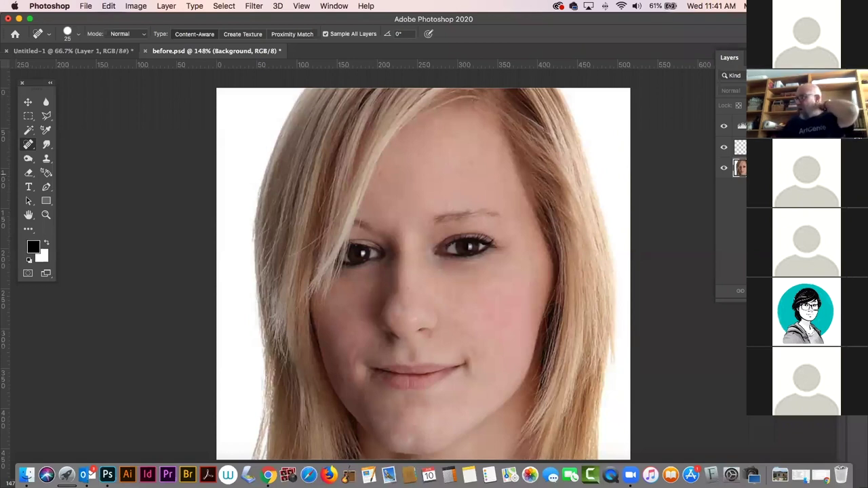
Darken the portrait slightly by setting the midtone input level of the Levels 1 adjustment layer to 0.92
click(777, 125)
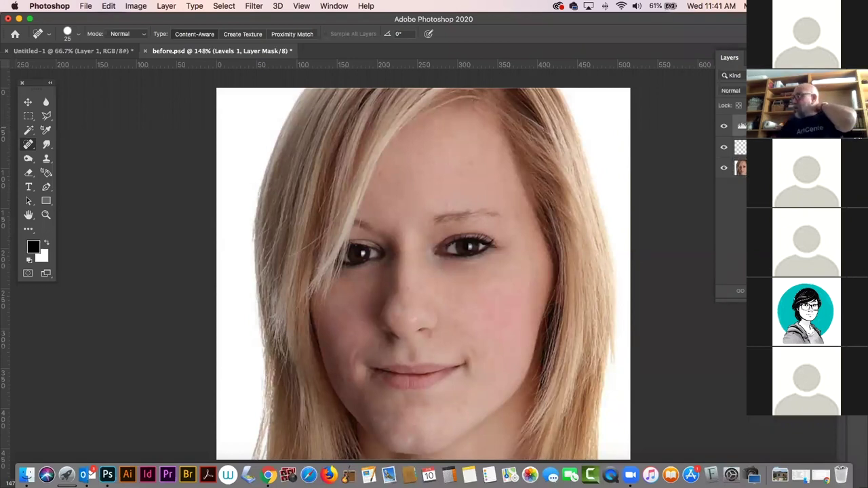
double_click(776, 125)
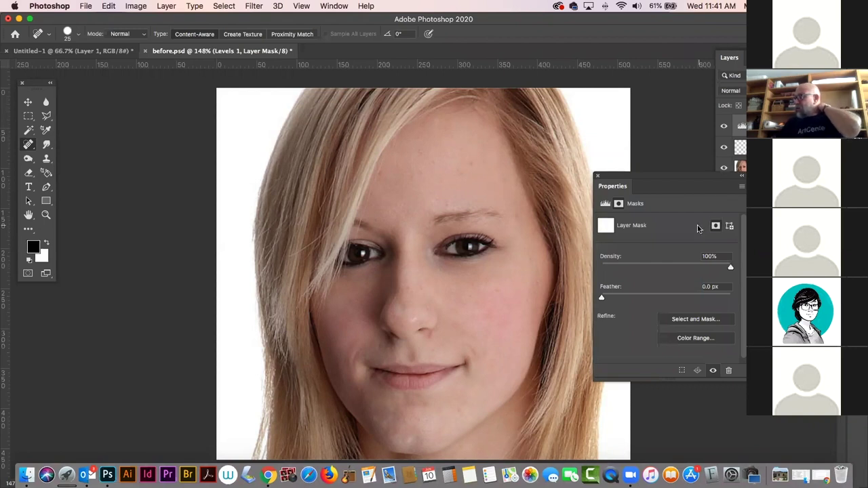
click(605, 205)
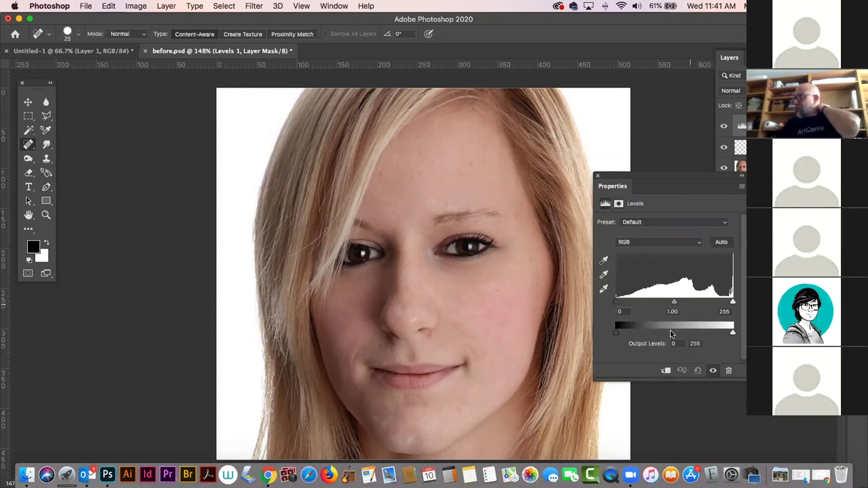
click(675, 302)
mouse_move(669, 305)
mouse_down()
mouse_move(661, 303)
mouse_move(677, 302)
mouse_up()
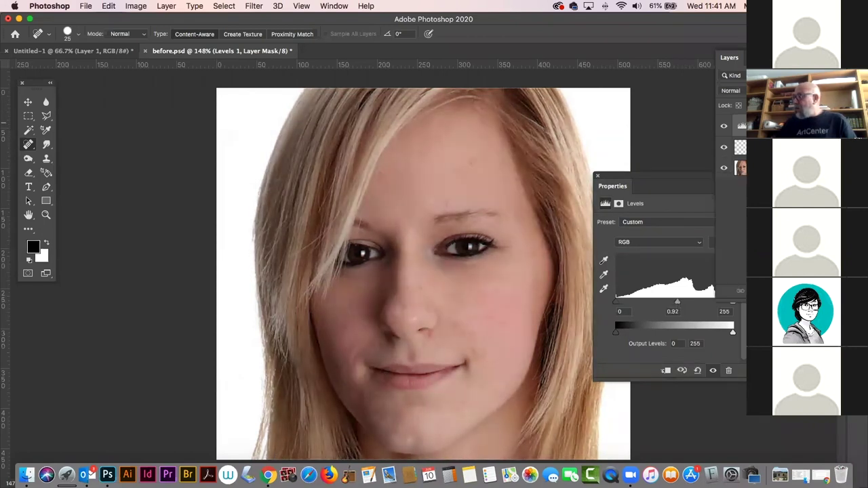
click(597, 175)
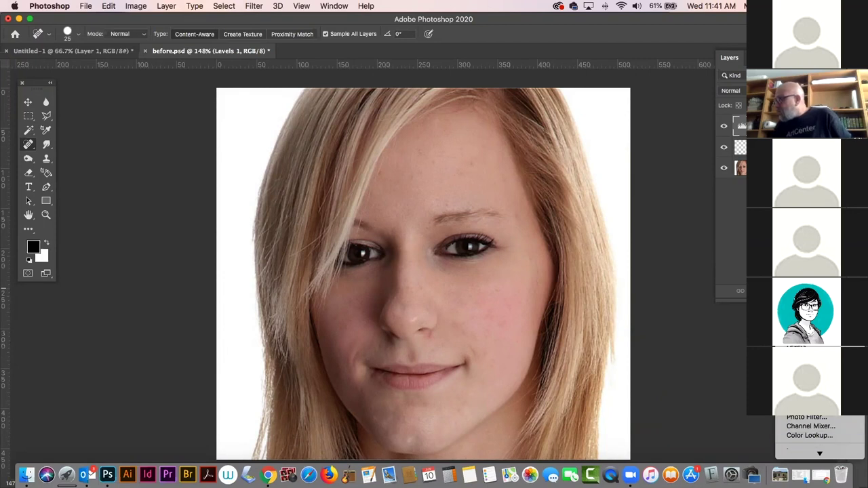
Add a Hue/Saturation adjustment layer above Levels 1 with saturation +8 and slightly lower lightness
click(807, 389)
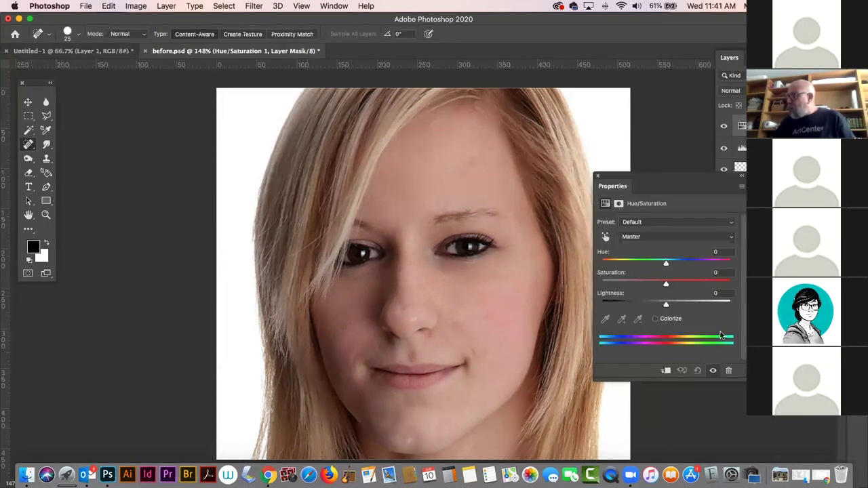
drag(667, 285, 672, 284)
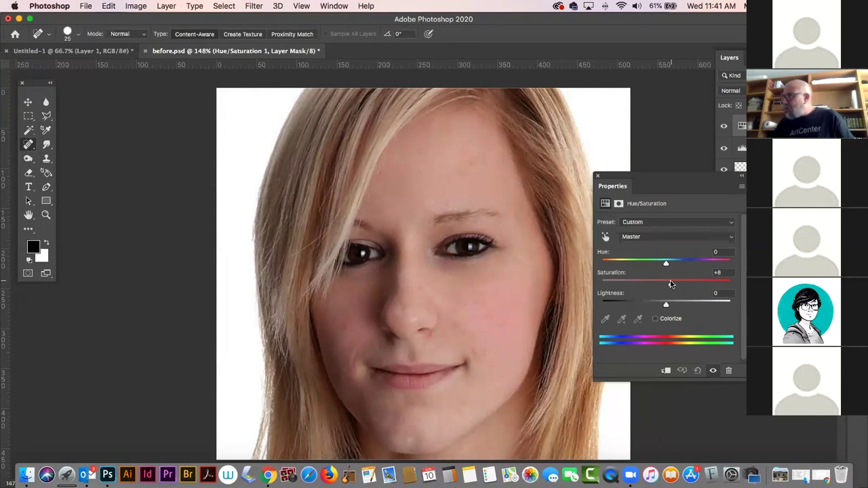
drag(666, 305, 665, 307)
click(597, 177)
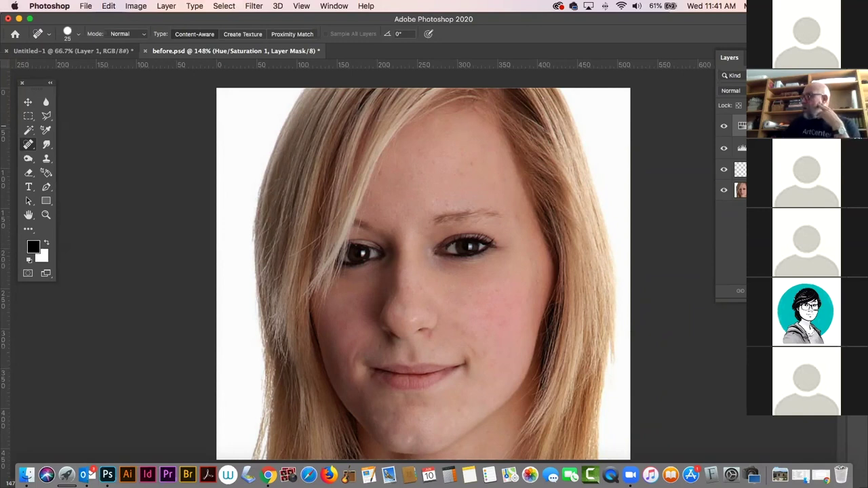
Delete the Hue/Saturation adjustment layer
click(741, 126)
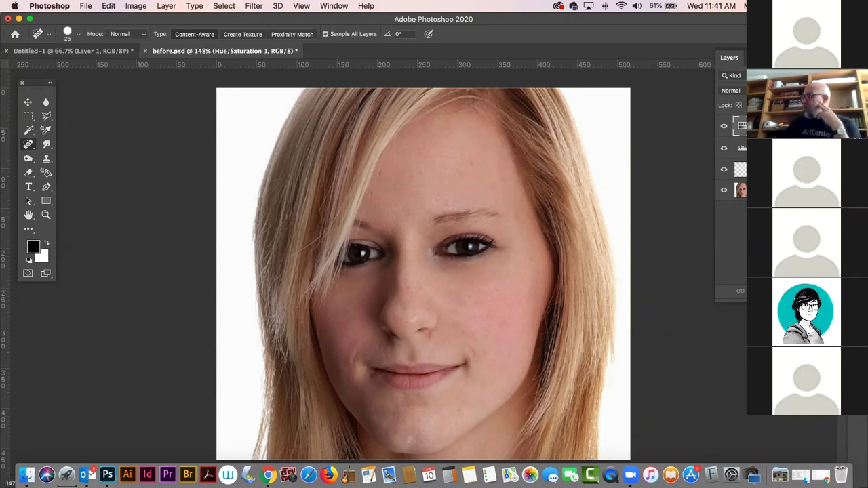
key(BackSpace)
click(516, 174)
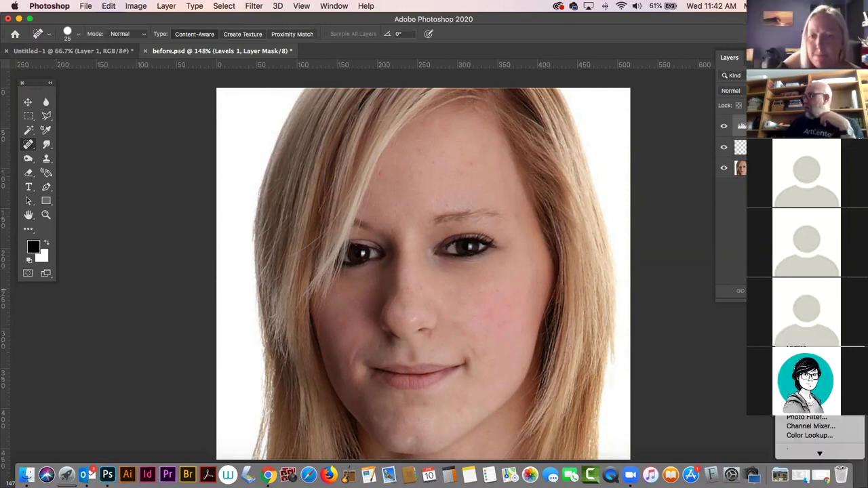
mouse_move(822, 454)
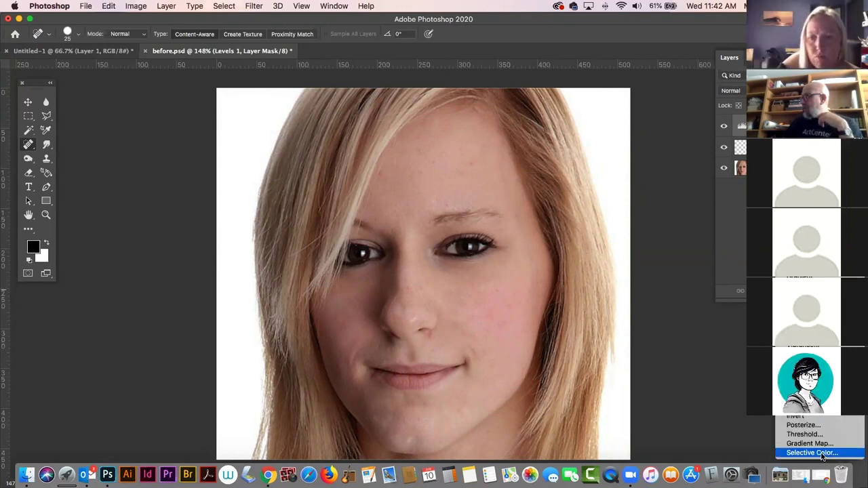
click(643, 321)
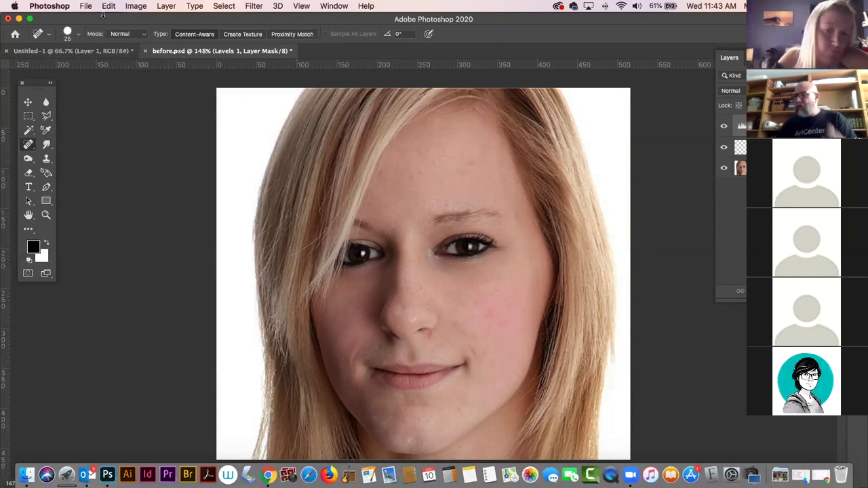
In the Untitled-1 document, deselect the work path so its outline is hidden, and show the layers again
click(87, 51)
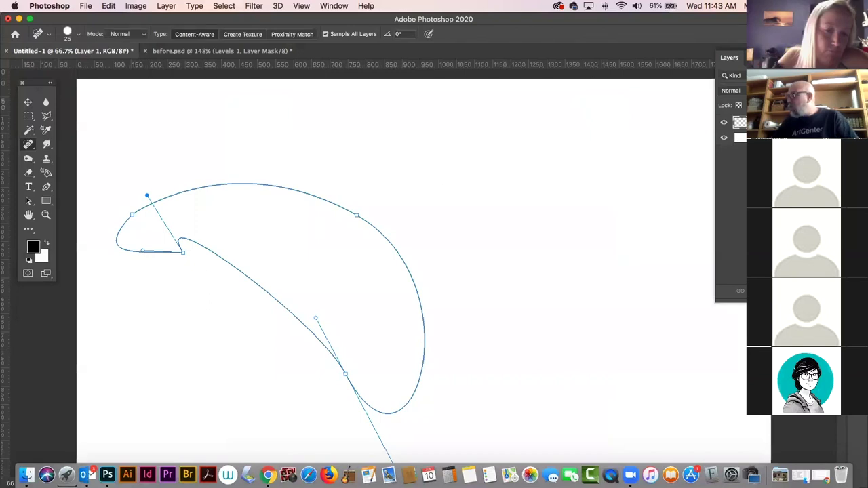
click(857, 278)
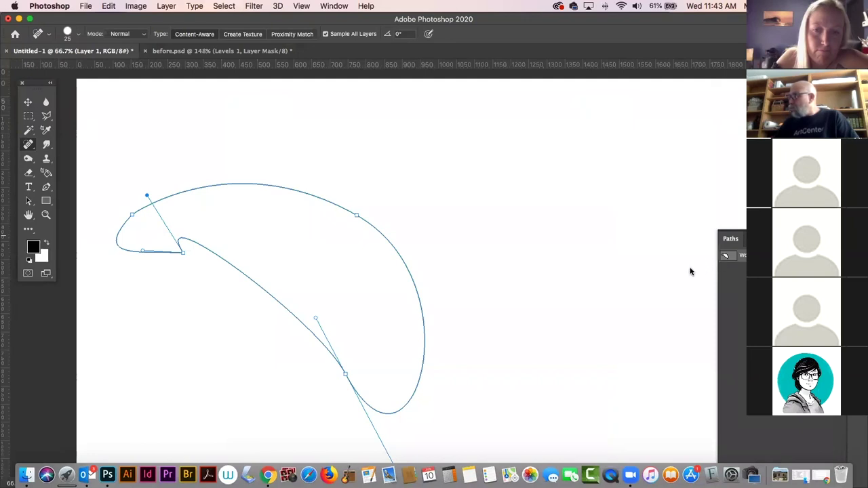
click(780, 325)
click(857, 249)
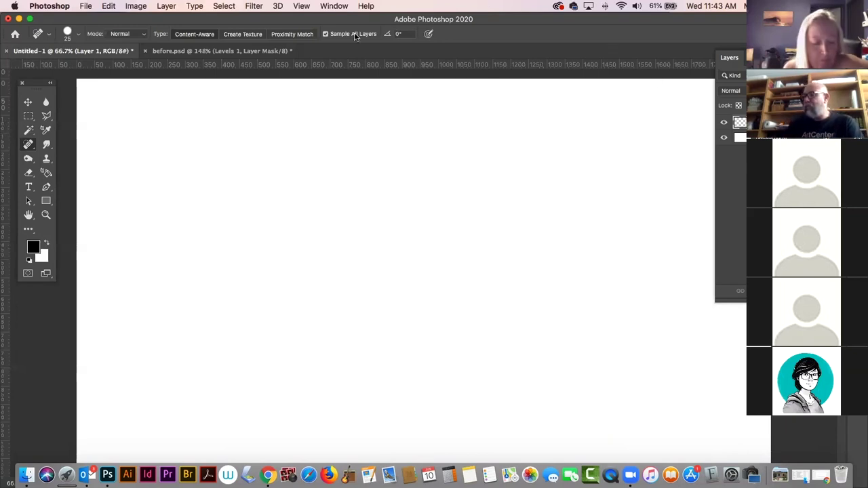
Return to before.psd and open Screen Shot 2020-06-10 at 9.05.19 AM.png from the desktop
click(209, 52)
drag(256, 19, 233, 311)
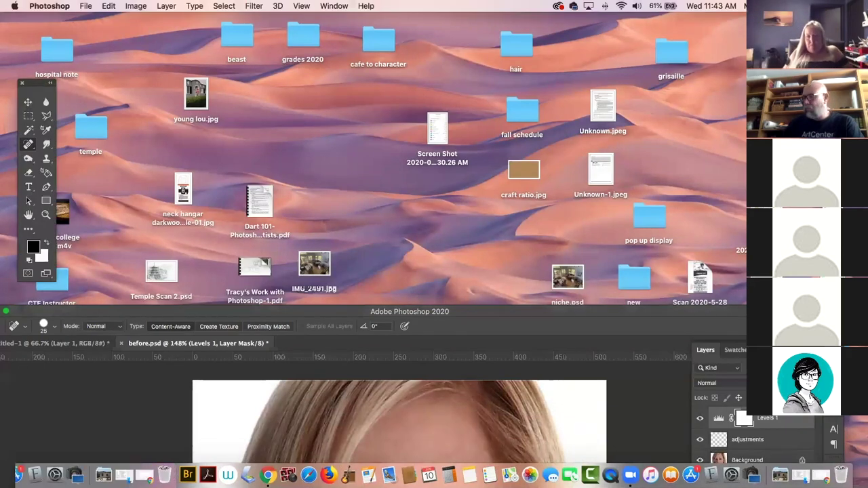
double_click(150, 310)
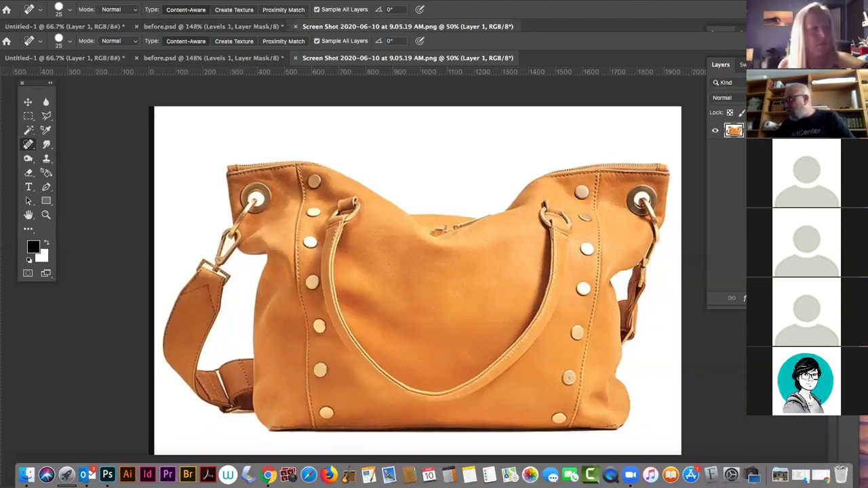
Try deleting a large rectangular marquee area over the left half of the handbag on Layer 1, and undo the deletion and selection
click(27, 116)
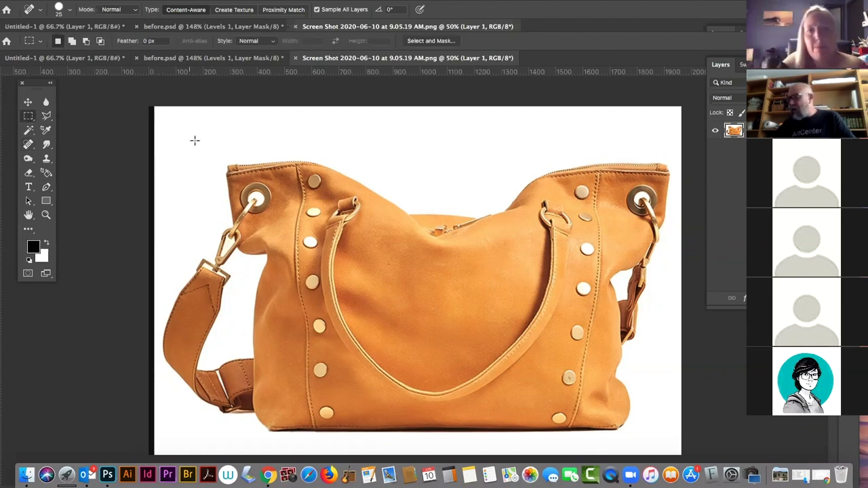
click(47, 243)
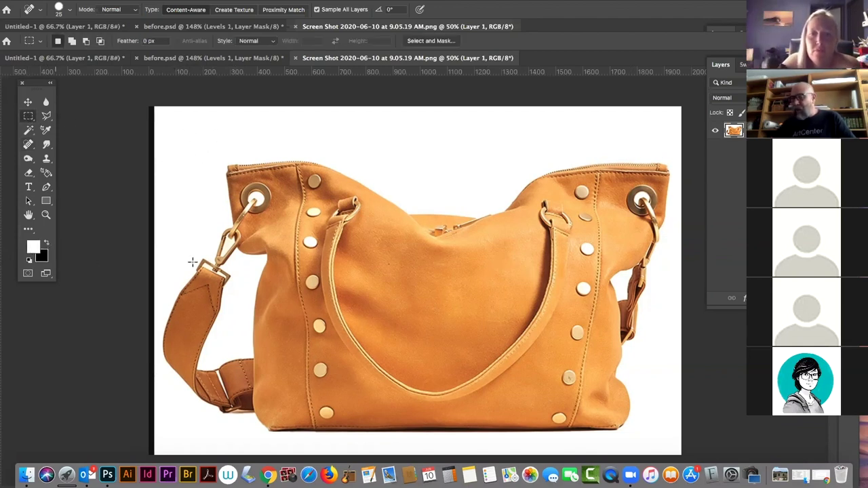
drag(201, 137, 436, 347)
key(Delete)
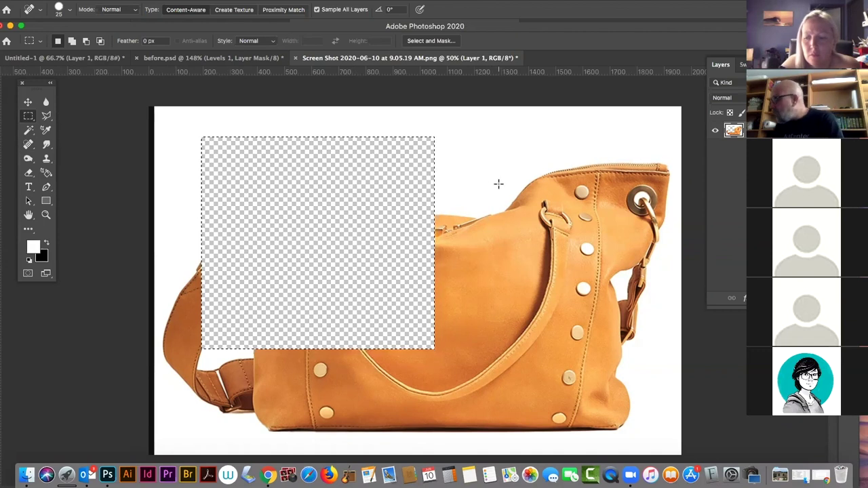
key(shift+BackSpace)
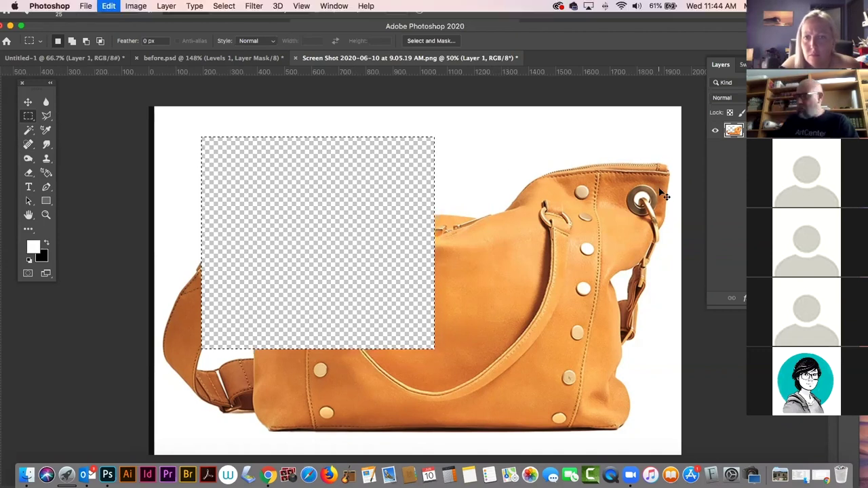
key(super+z)
key(super+z)
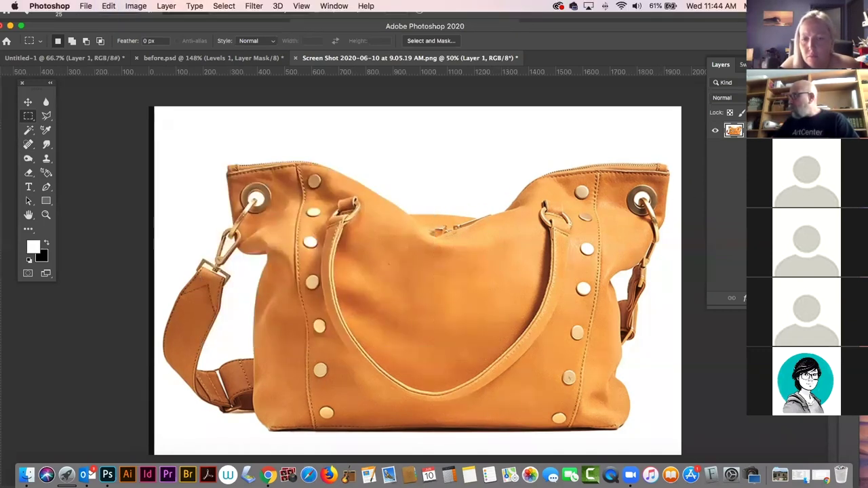
Flatten the handbag image into a single Background layer
click(827, 65)
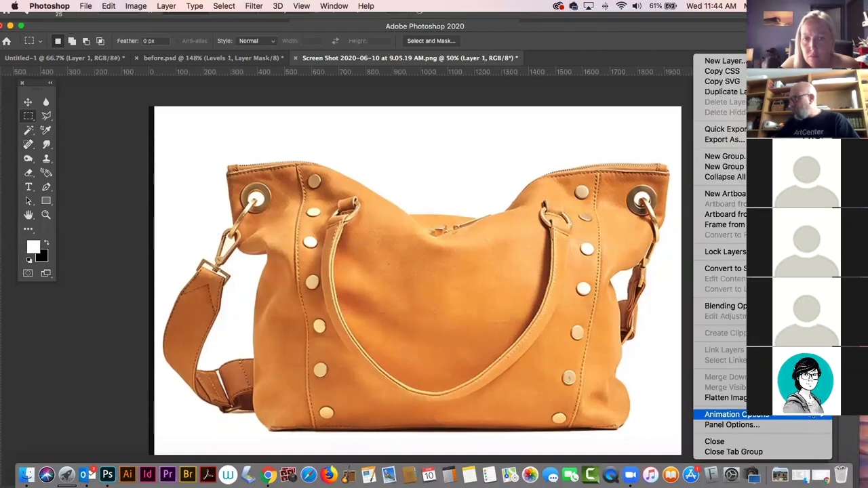
click(814, 398)
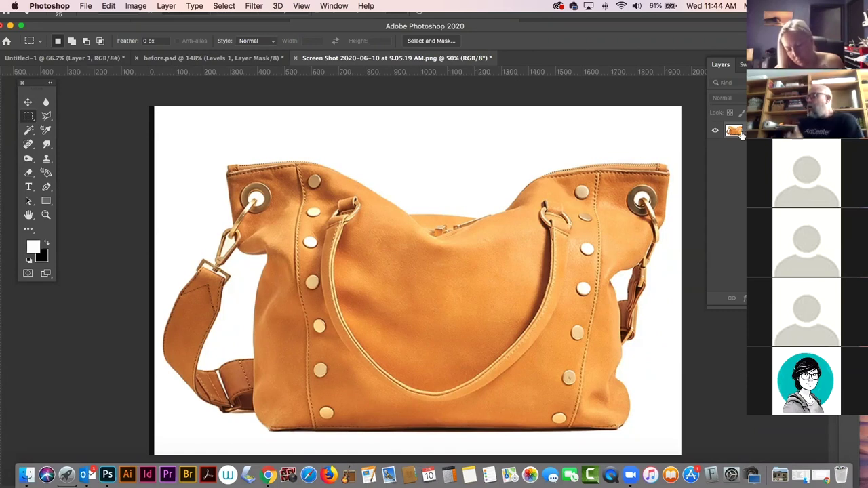
Marquee-select a large rectangle over the upper-left part of the handbag on the Background layer and fill it with white
drag(228, 143, 447, 332)
key(i)
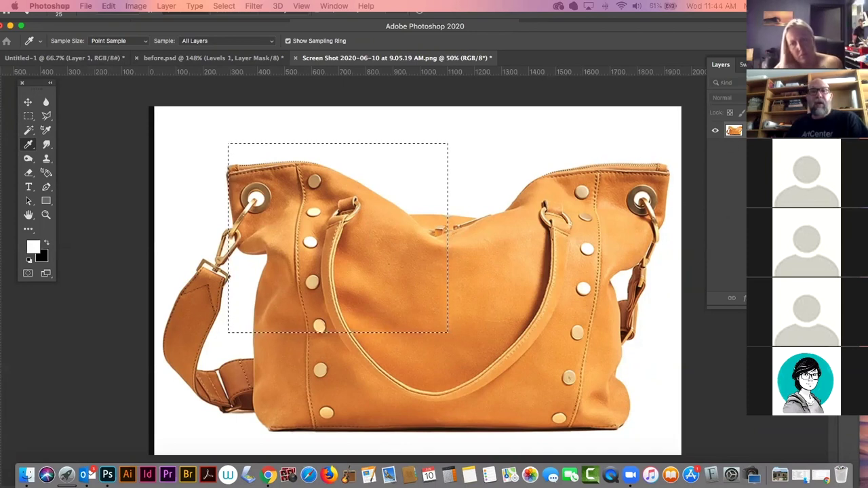
key(m)
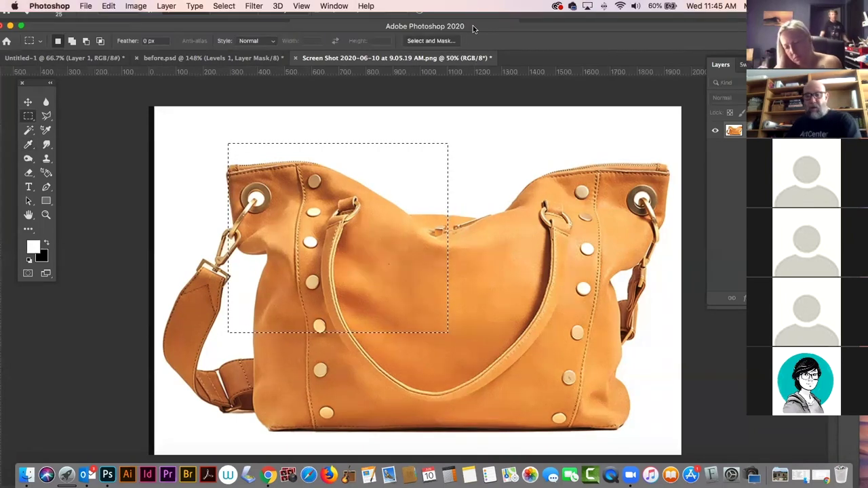
key(i)
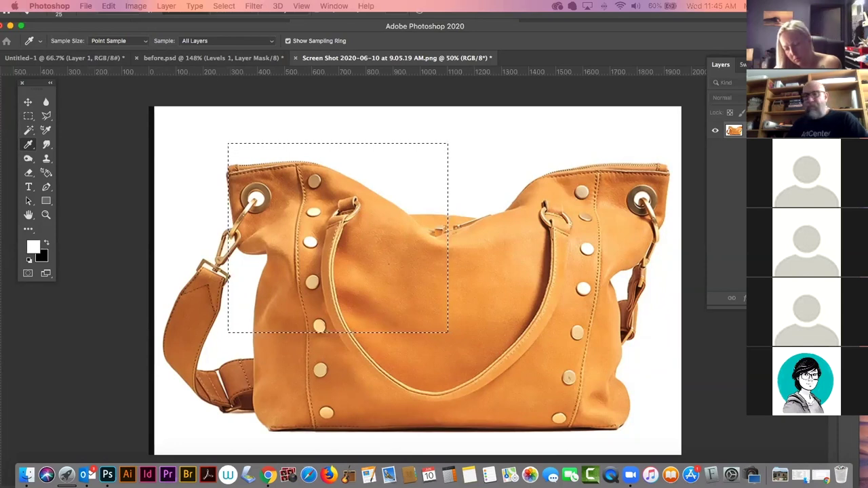
key(m)
key(alt+BackSpace)
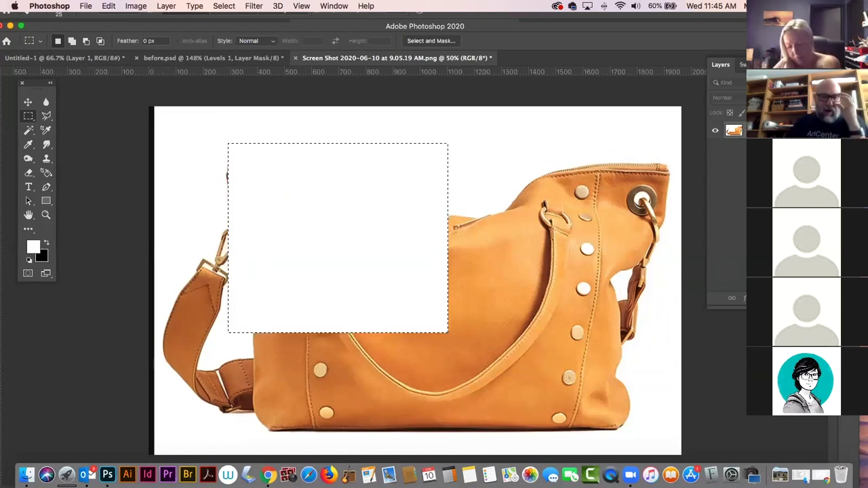
Swap the foreground and background colors and fill the selected rectangle with black
click(46, 243)
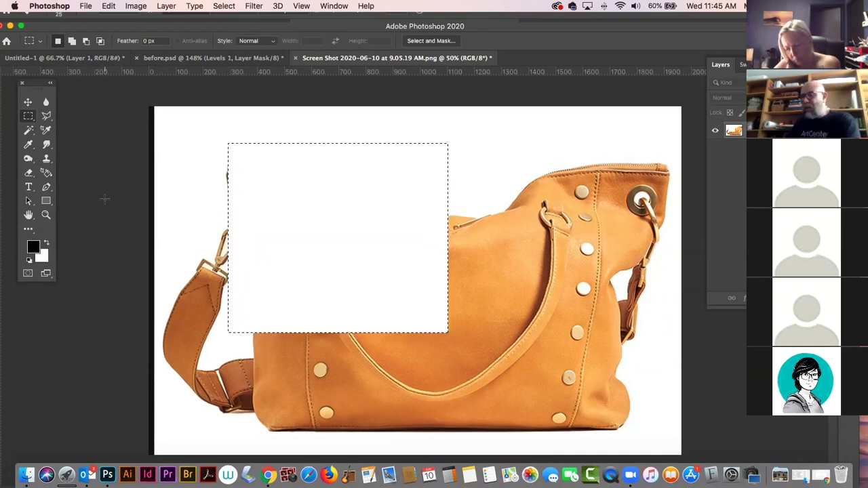
key(i)
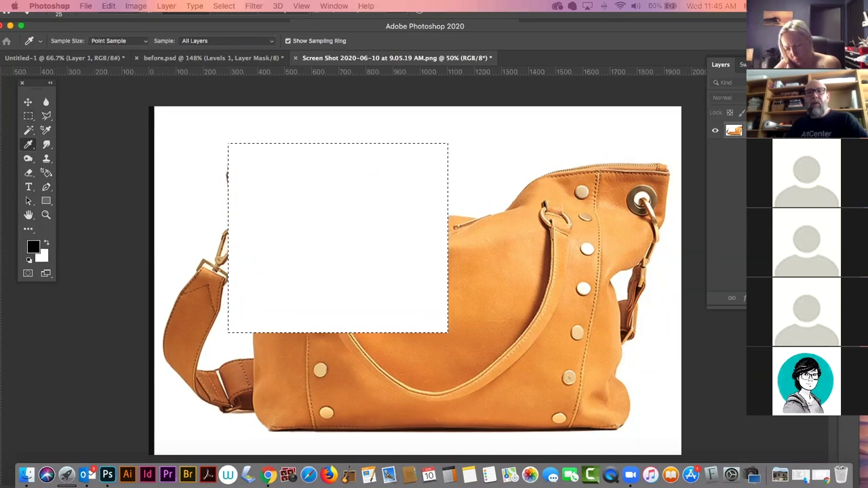
key(alt+BackSpace)
key(m)
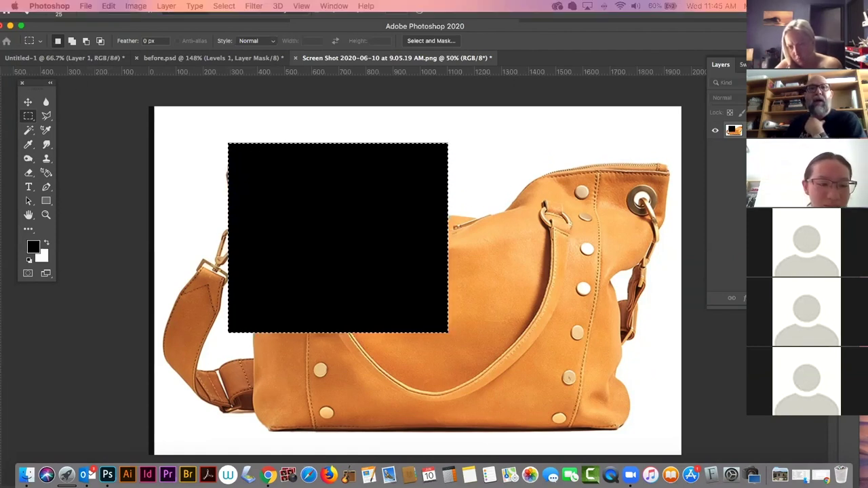
Convert the Background into a regular layer named Layer 0, and delete the selected rectangle to transparency, leaving nothing selected
double_click(763, 130)
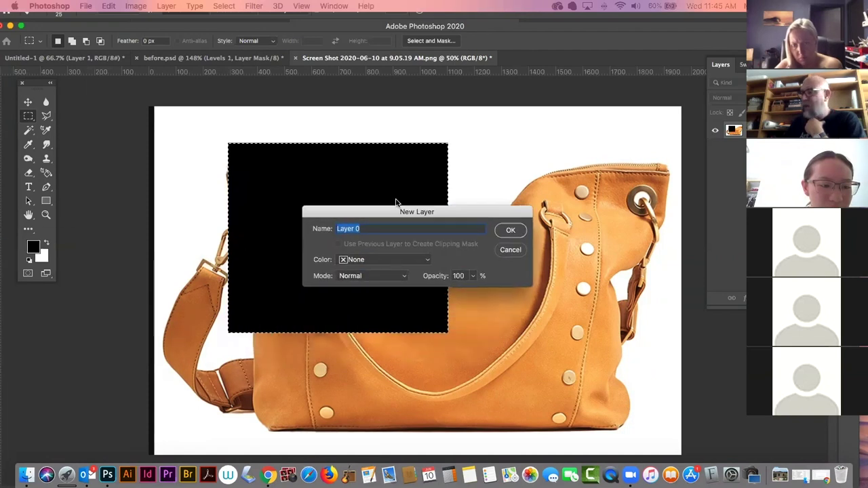
drag(382, 212, 409, 119)
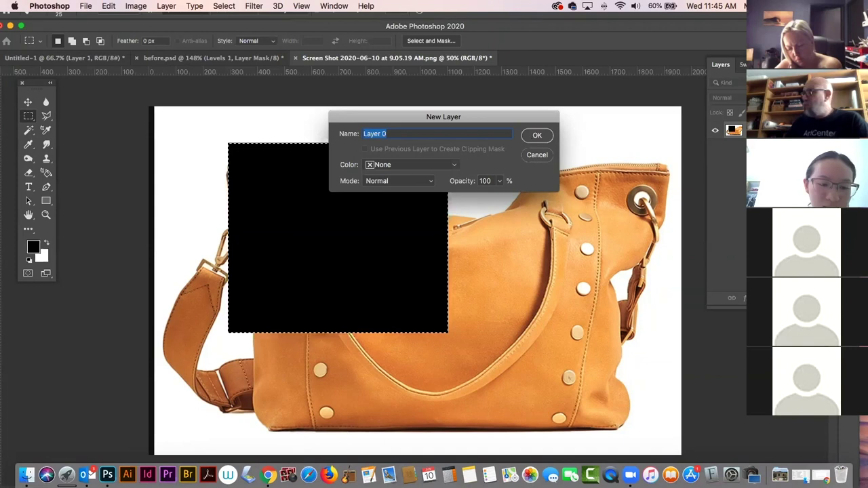
click(545, 137)
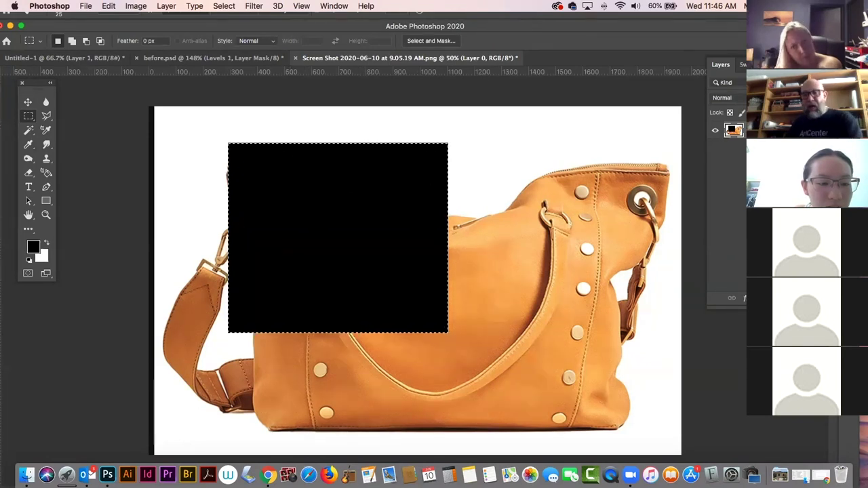
key(Delete)
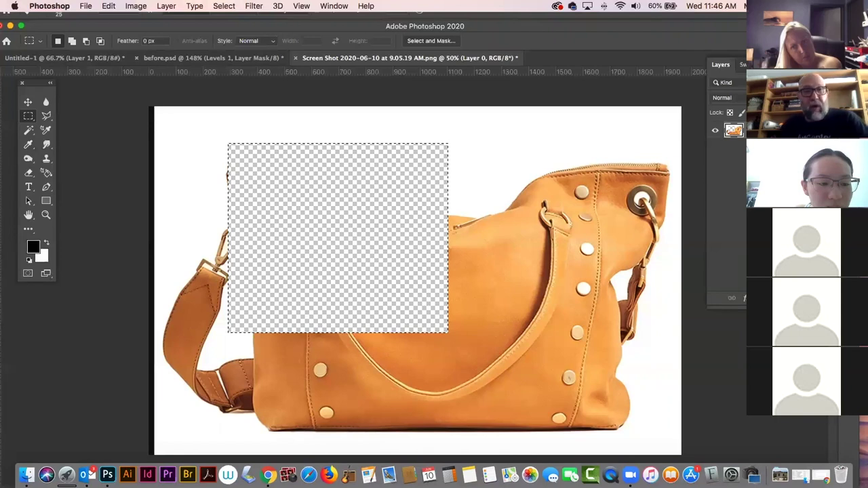
key(super+d)
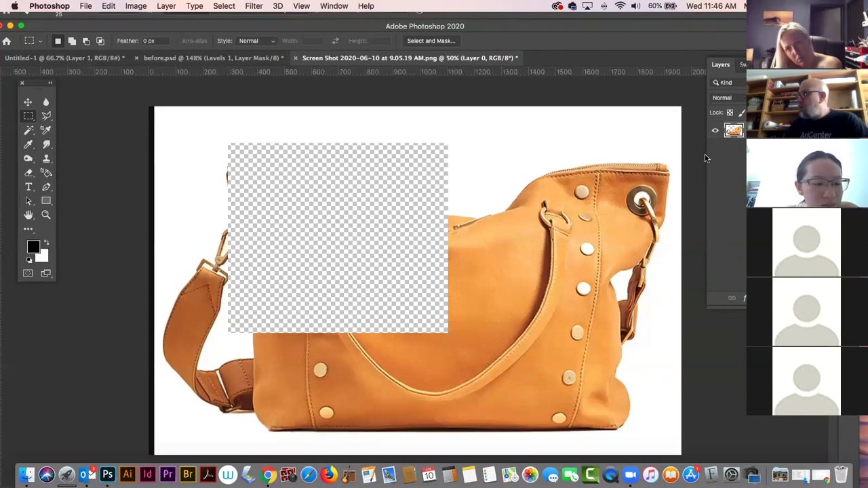
Hide the handbag layer and add a new empty layer beneath it
click(715, 130)
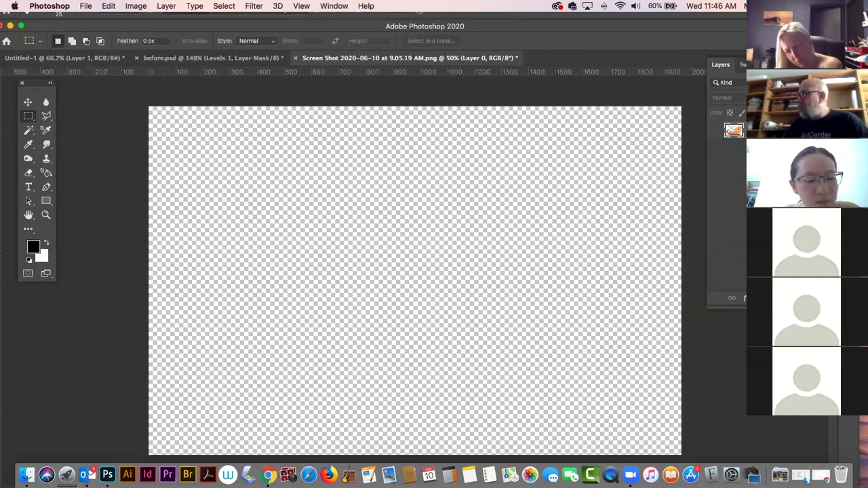
key(super+shift+alt+n)
key(super+bracketleft)
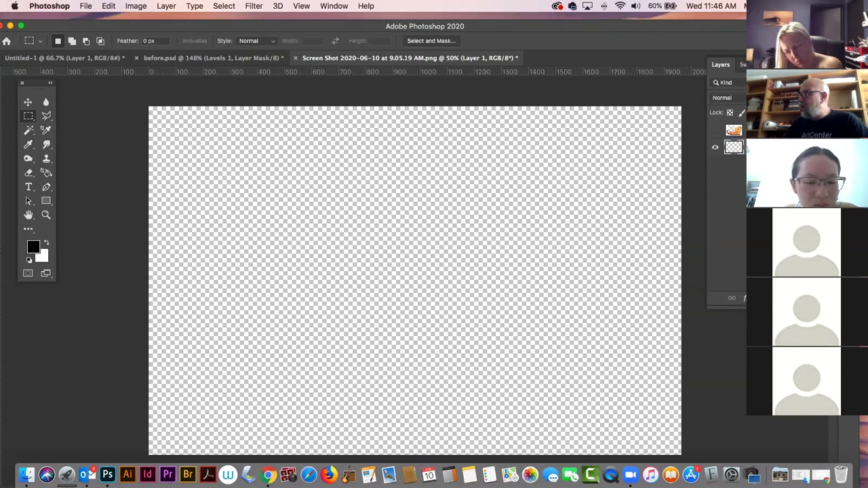
Fill the new bottom layer with the recent orange swatch, and show the handbag layer above it again
click(743, 64)
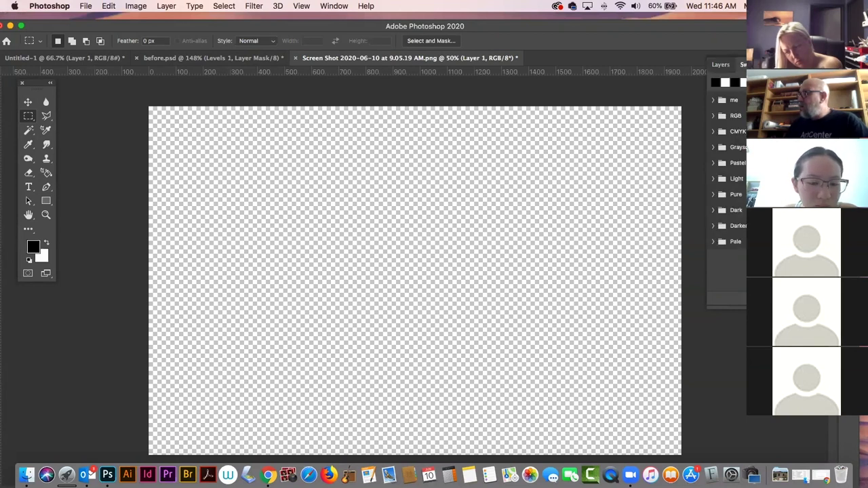
click(754, 82)
key(alt+BackSpace)
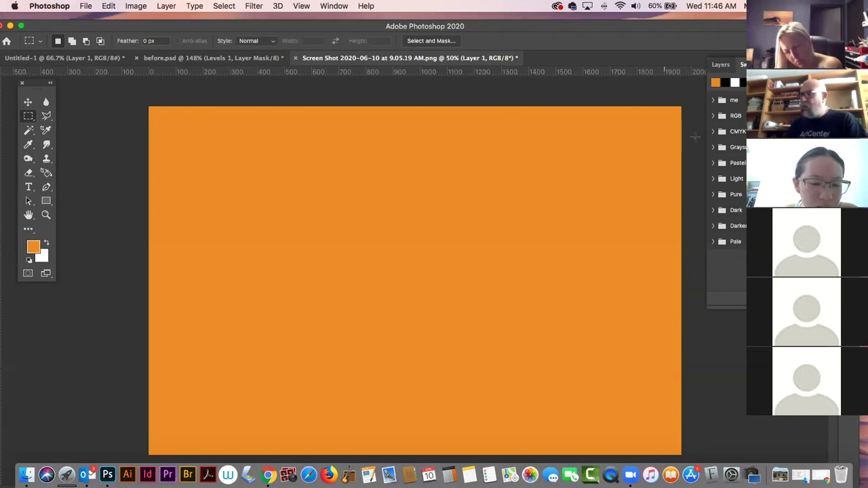
click(718, 66)
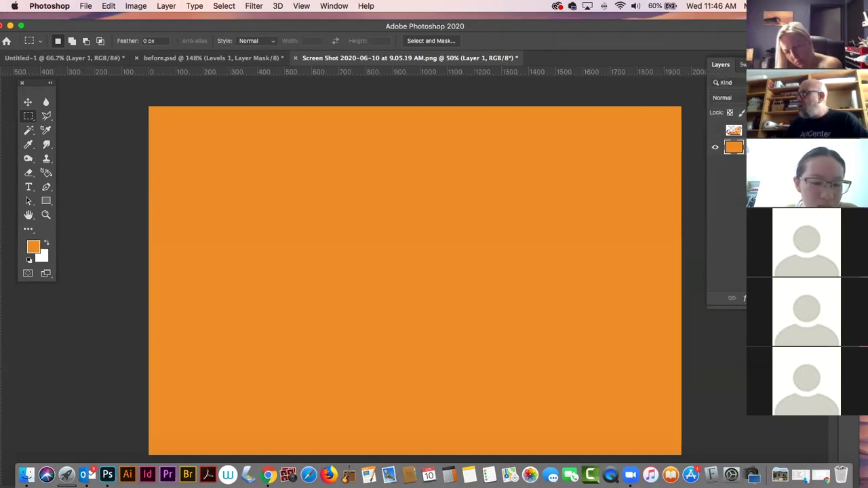
click(716, 131)
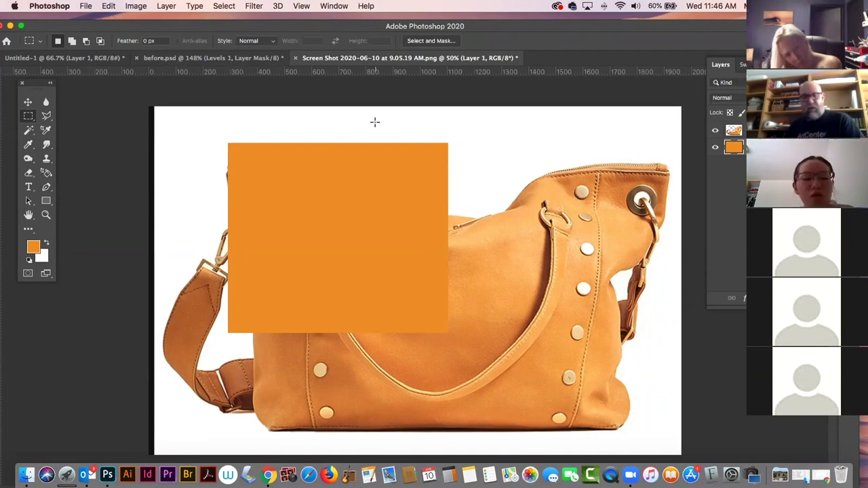
Close the handbag screenshot document, discarding its changes, and switch to the Untitled-1 document
click(295, 58)
click(397, 171)
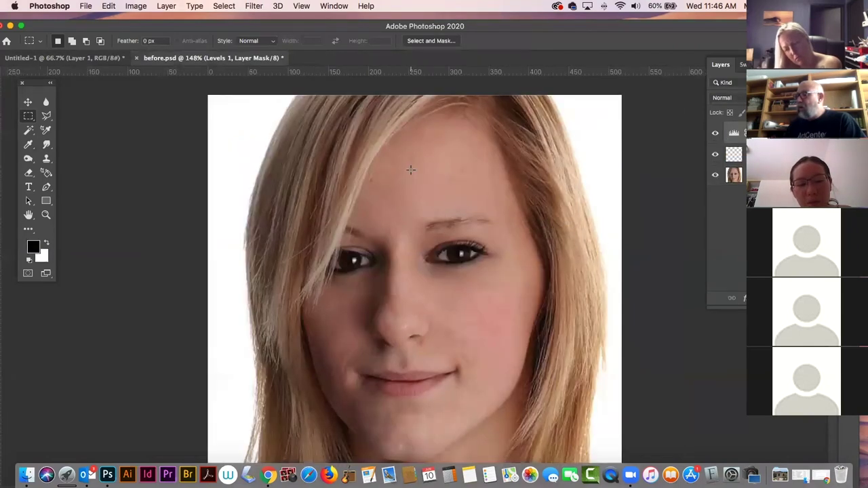
click(95, 59)
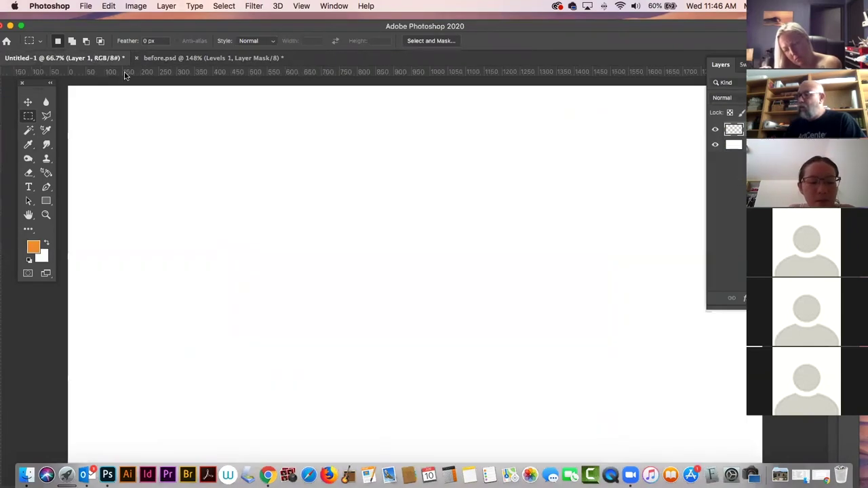
Marquee-select a tall rectangle on Layer 1 and activate the Gradient tool, with the Layers panel hidden
drag(223, 116, 404, 451)
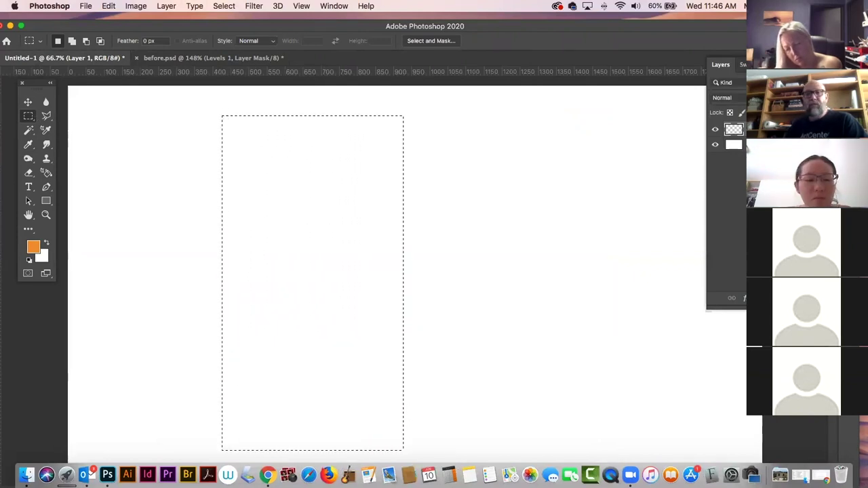
drag(46, 144, 84, 154)
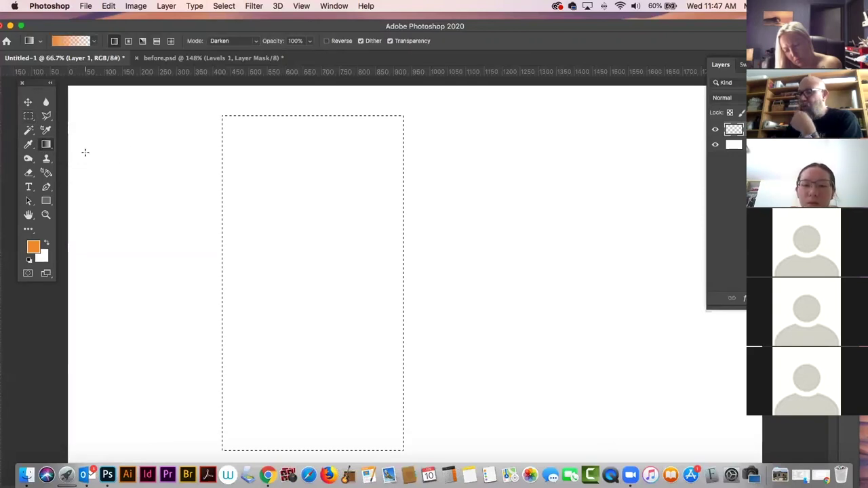
drag(97, 26, 110, 19)
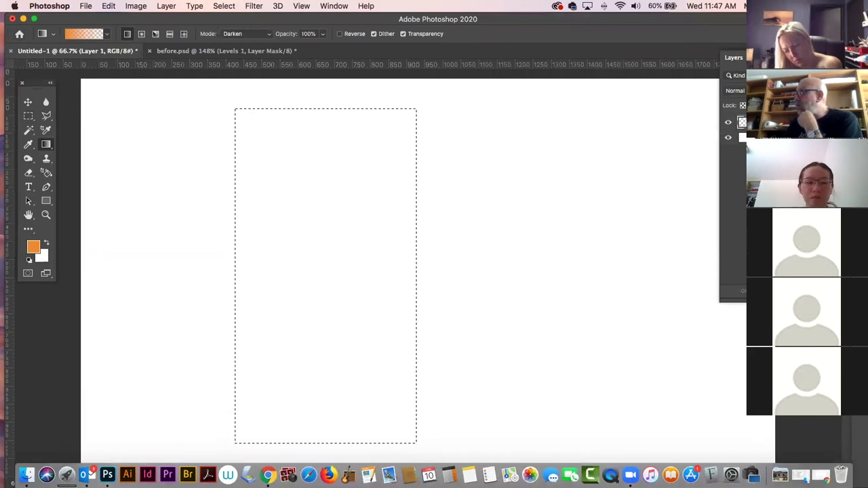
key(F7)
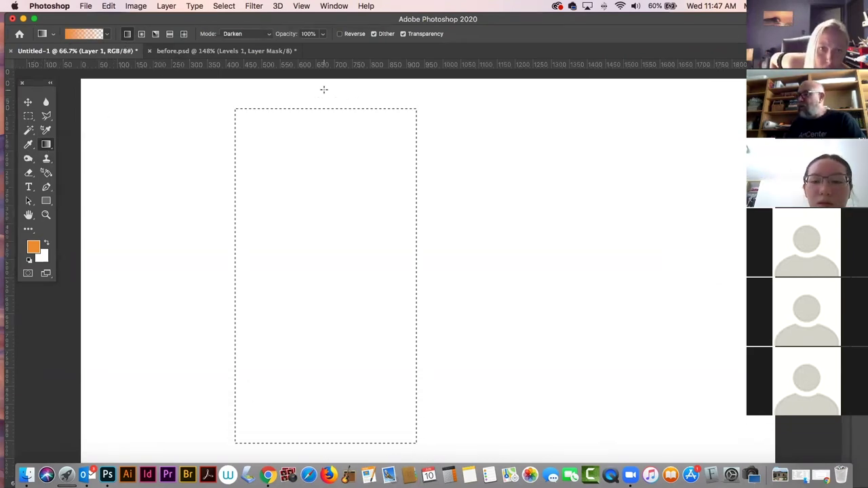
Try a vertical orange-to-transparent linear gradient in the selected rectangle, and undo both the deselection and the gradient
drag(323, 93, 320, 111)
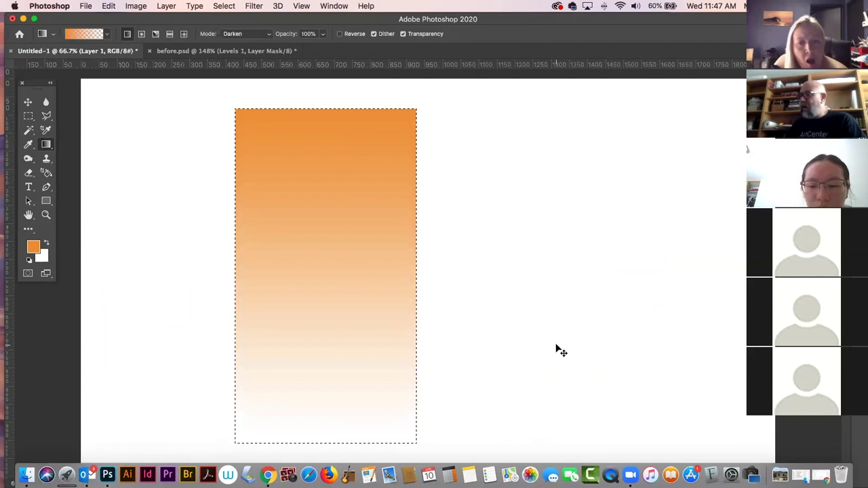
key(super+d)
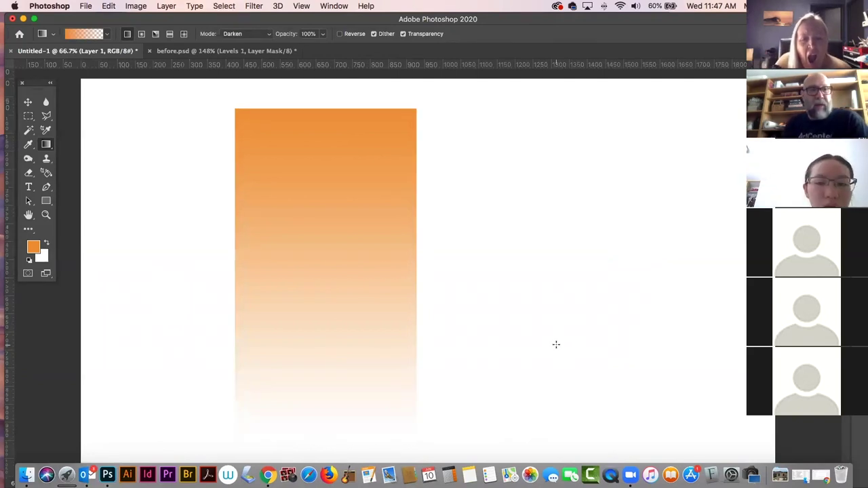
key(super+z)
key(super+z)
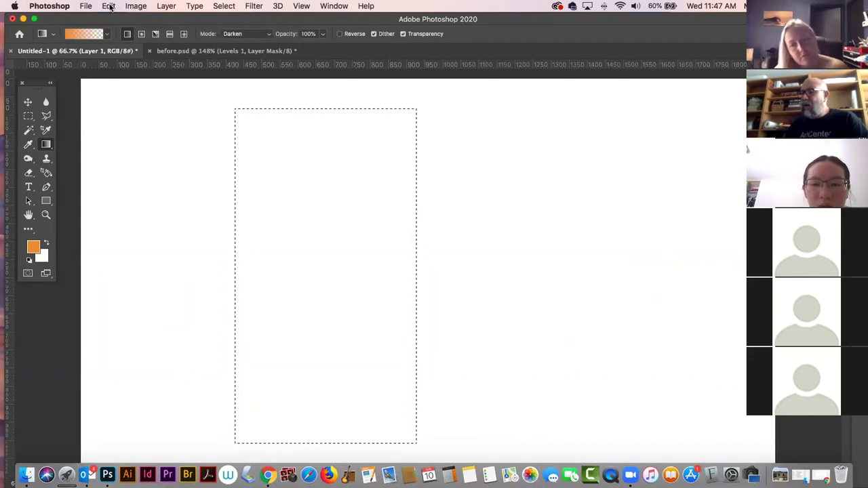
Try the orange-to-white foreground-to-background preset from Basics as a vertical gradient in the selection, and undo it
click(107, 34)
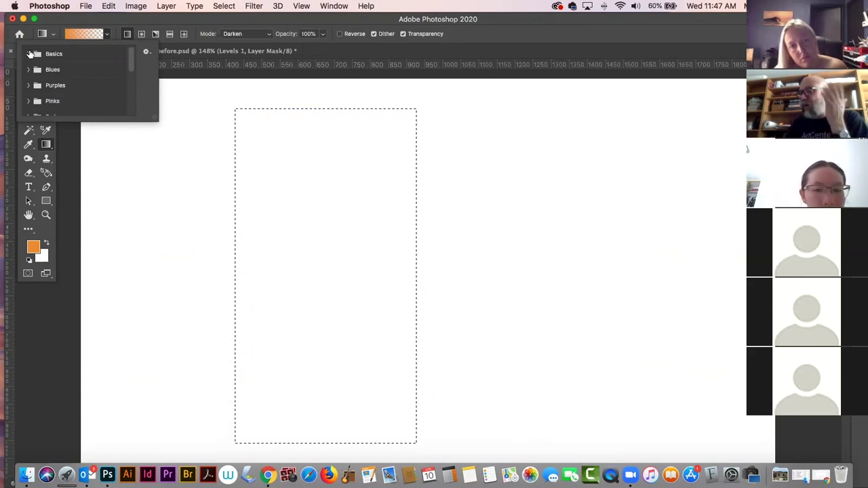
click(29, 53)
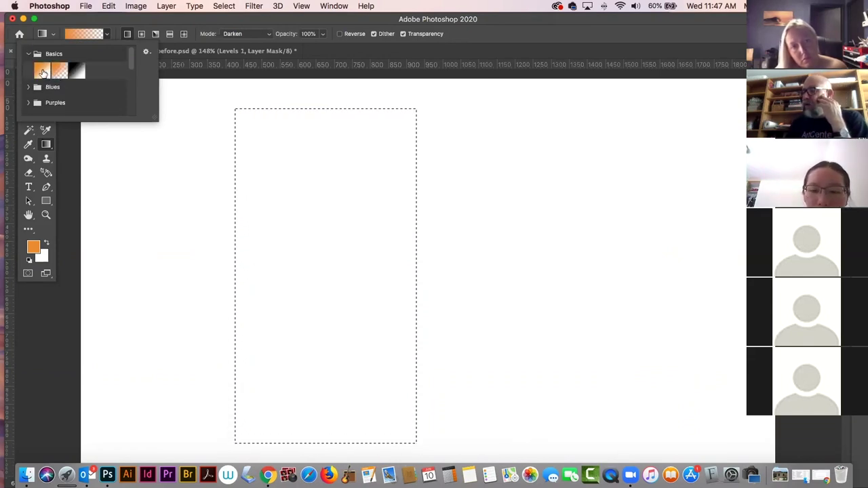
click(41, 70)
drag(342, 93, 368, 229)
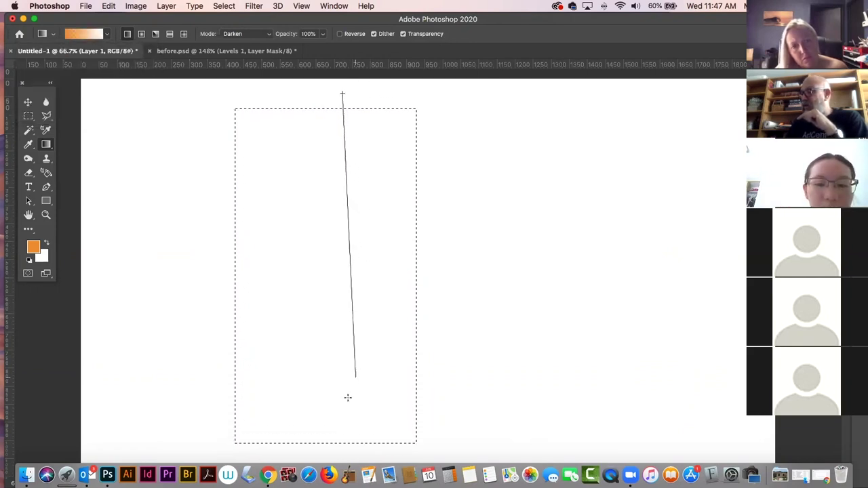
key(super+z)
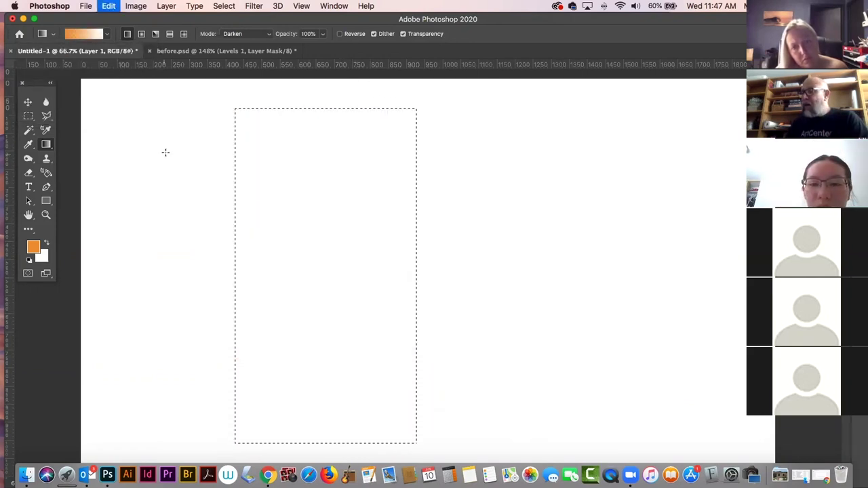
Try the black-to-white preset from Basics as a vertical gradient in the selection, and undo it
click(107, 34)
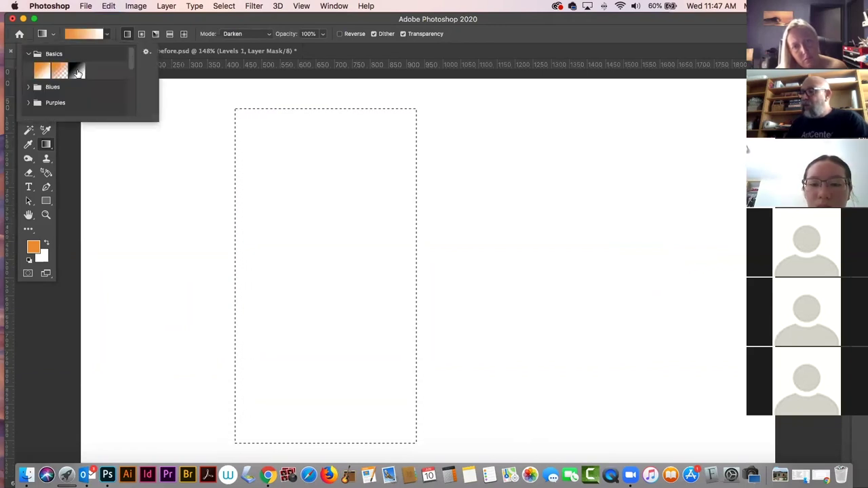
click(76, 70)
drag(312, 105, 291, 455)
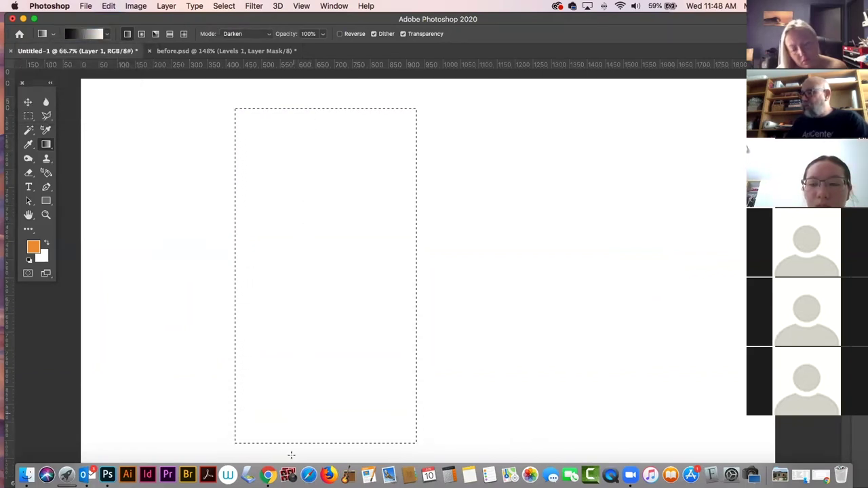
key(super+z)
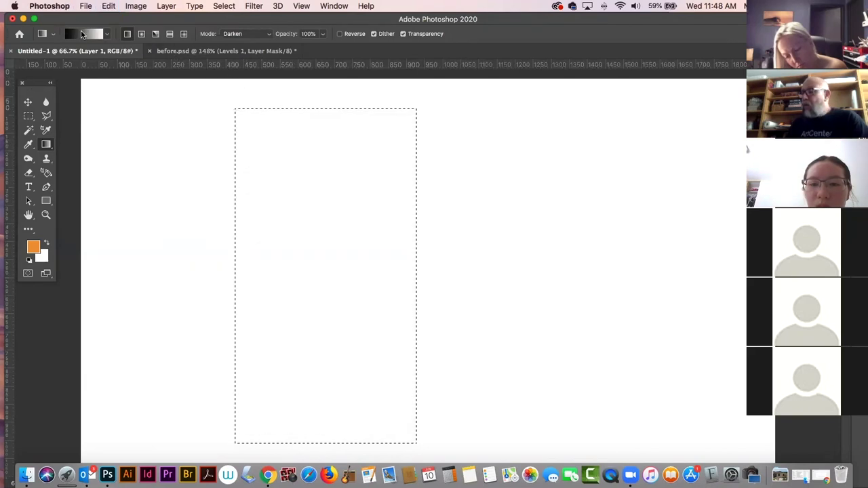
Try the pink-to-blue preset from Purples as a vertical gradient in the selected rectangle, and undo it
click(107, 35)
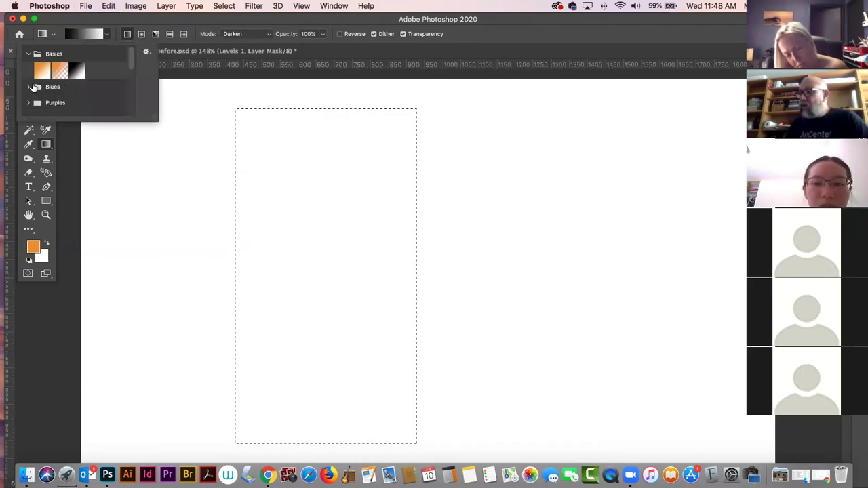
mouse_move(130, 58)
mouse_down()
mouse_move(135, 116)
mouse_move(133, 64)
mouse_up()
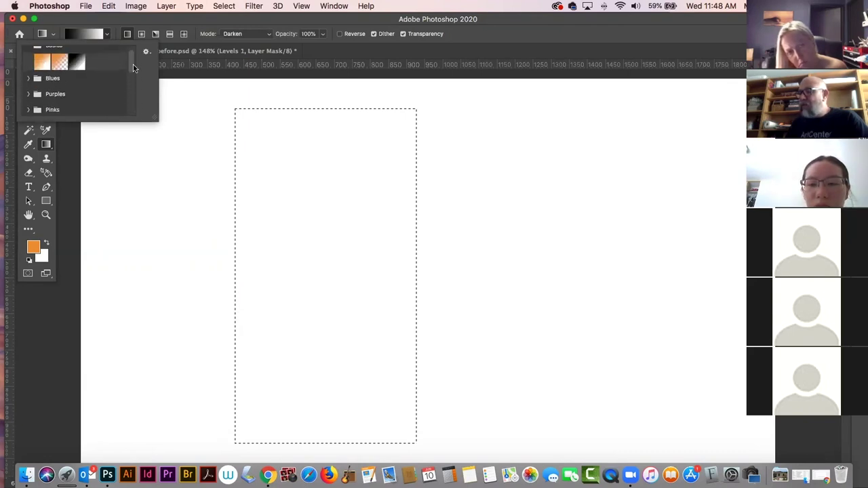
click(27, 94)
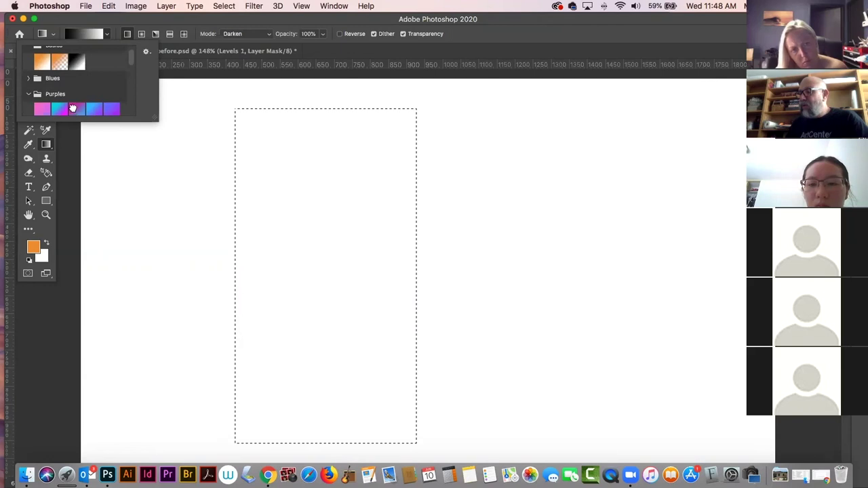
click(76, 109)
drag(324, 97, 307, 441)
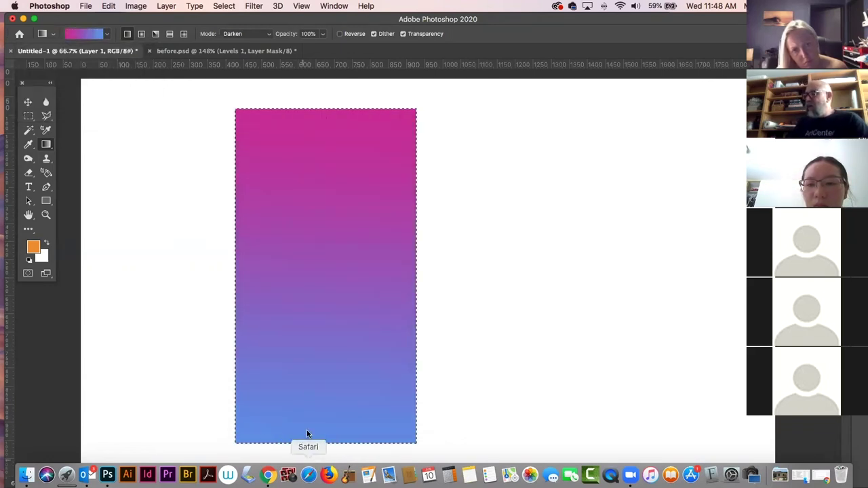
key(super+z)
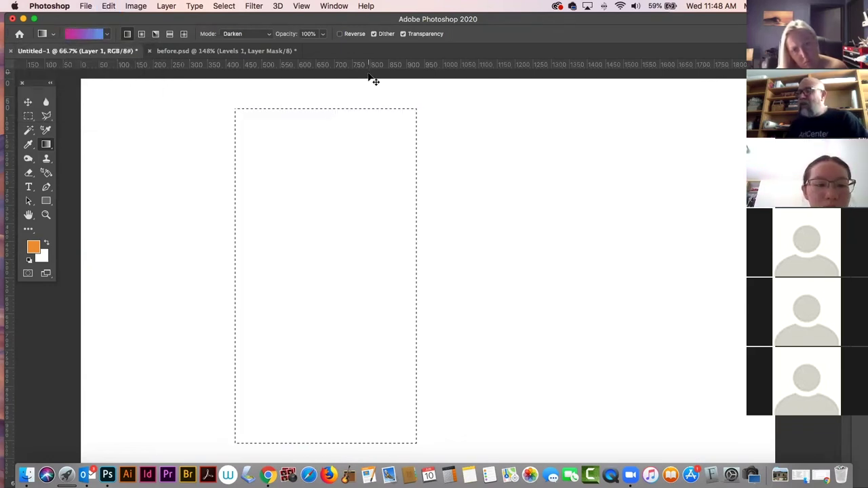
Deselect the rectangle and choose the black-to-white gradient preset from Basics
key(super+d)
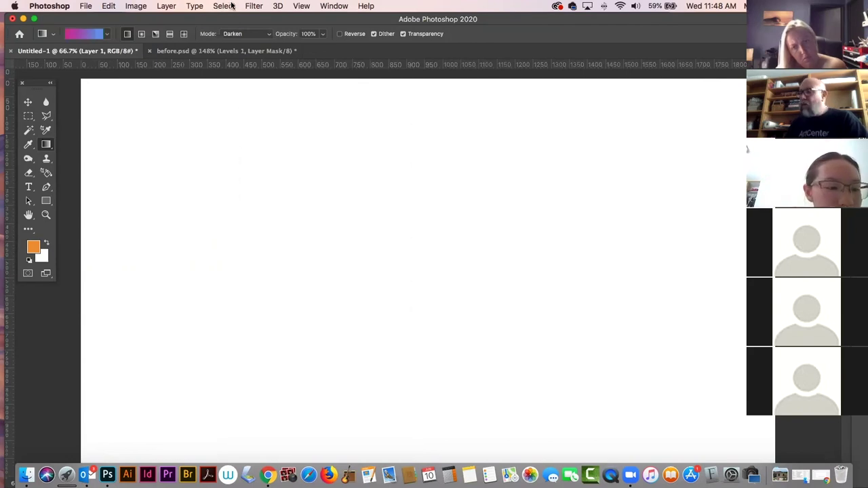
click(52, 36)
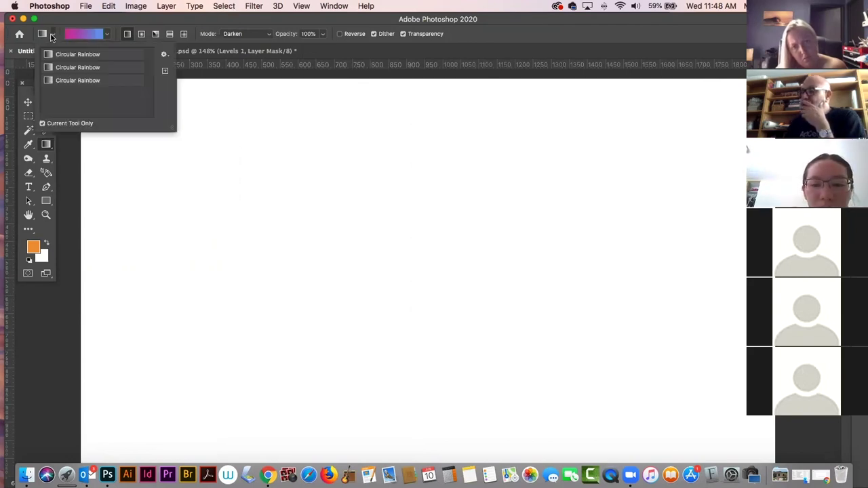
click(106, 34)
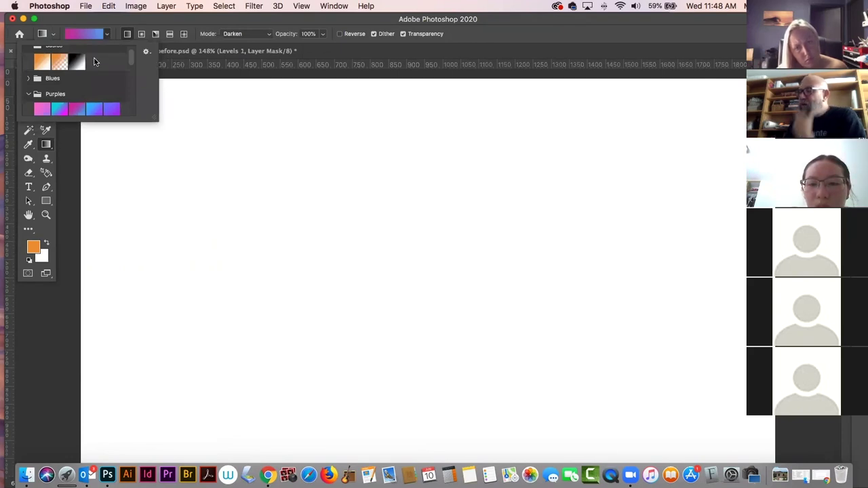
scroll(131, 51, up, 2)
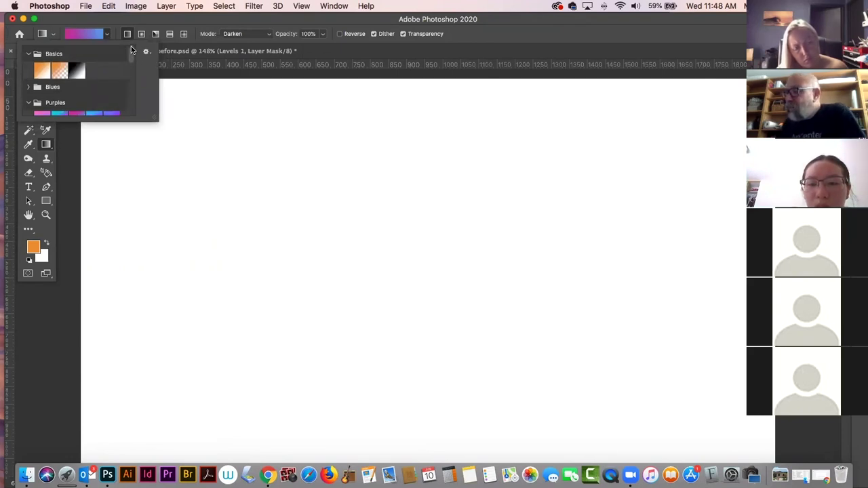
click(76, 70)
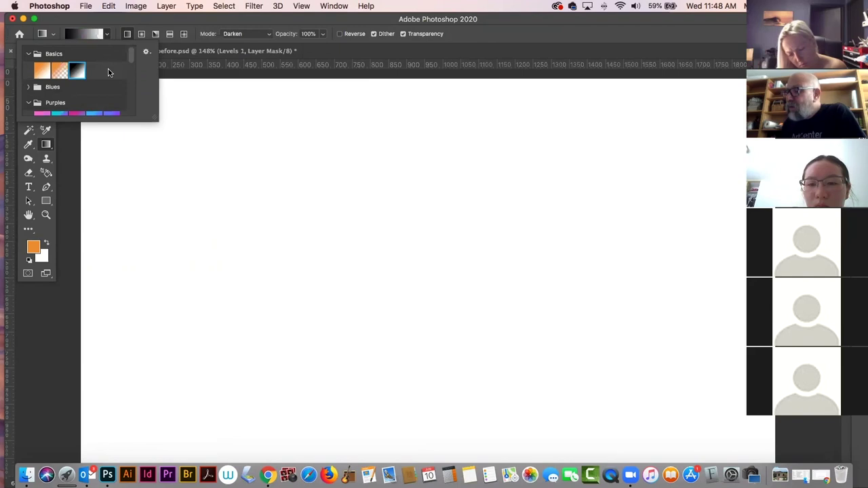
click(109, 20)
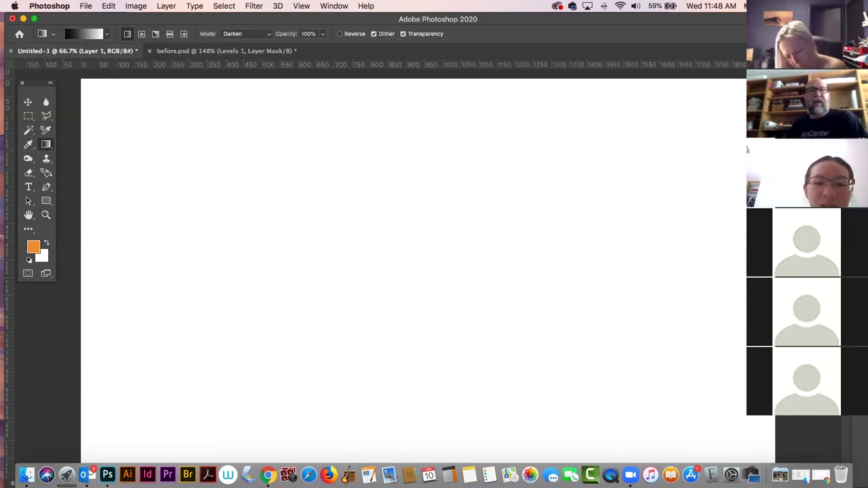
Close purse.psd and lower the Photoshop window to uncover the desktop
key(Tab)
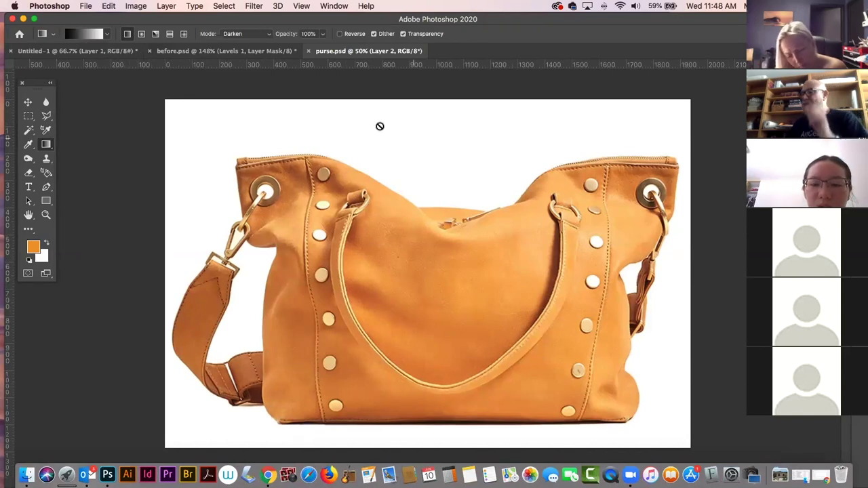
click(311, 52)
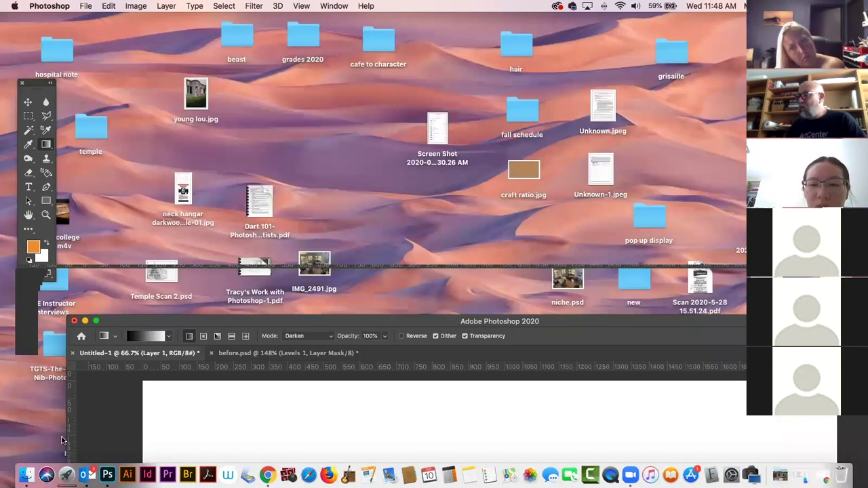
drag(407, 321, 323, 455)
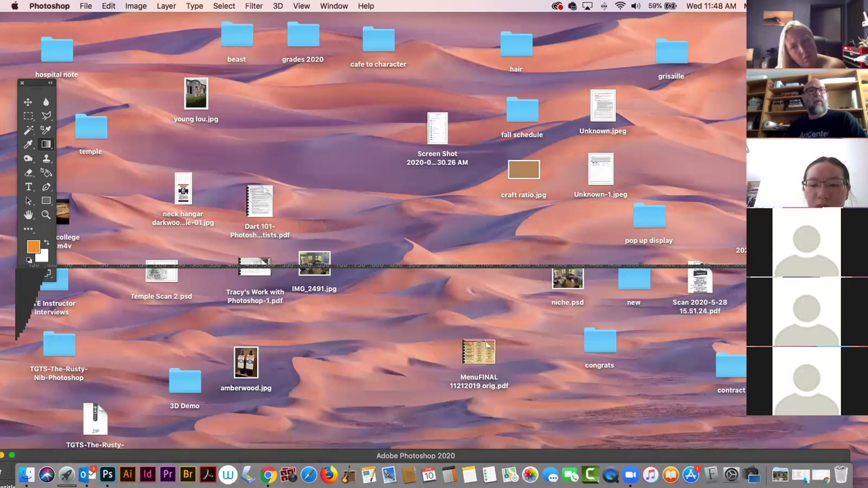
key(Tab)
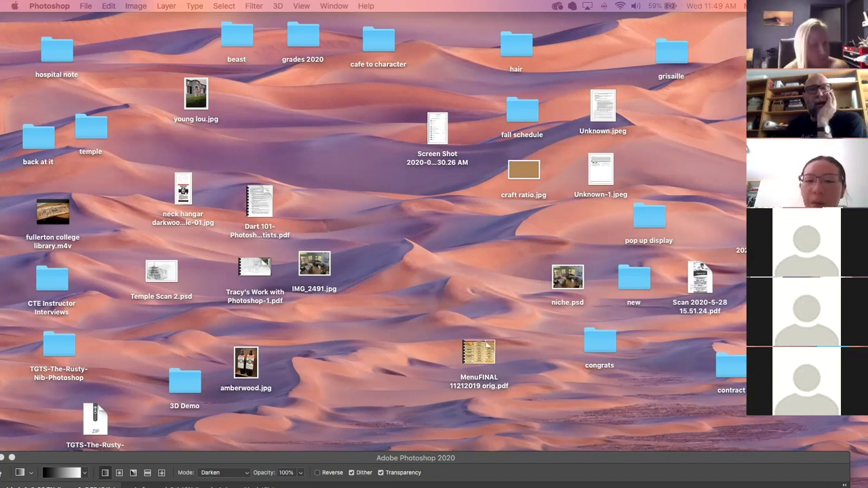
Return from the desktop to Photoshop and raise its window to show the whole Untitled-1 canvas
click(380, 164)
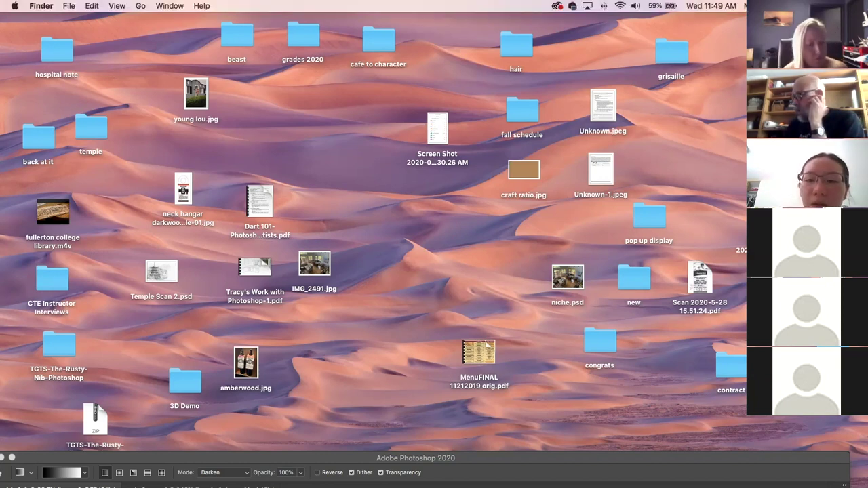
click(519, 458)
double_click(521, 459)
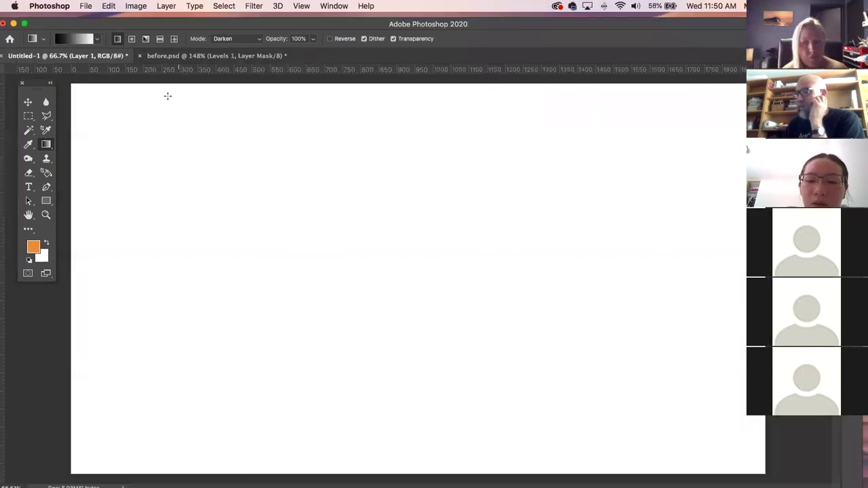
Marquee-select a square about 610 px wide on Layer 1 and fill it with the orange foreground color in Normal mode at 100% opacity
key(m)
drag(187, 131, 409, 355)
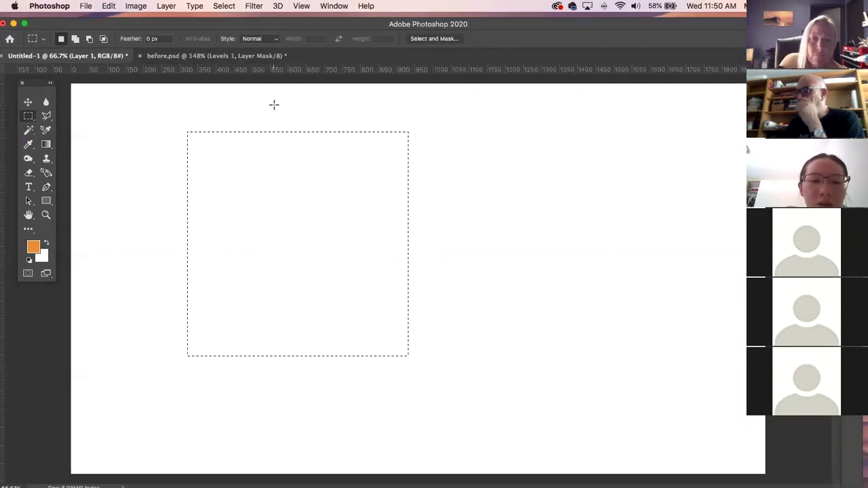
click(109, 6)
click(134, 180)
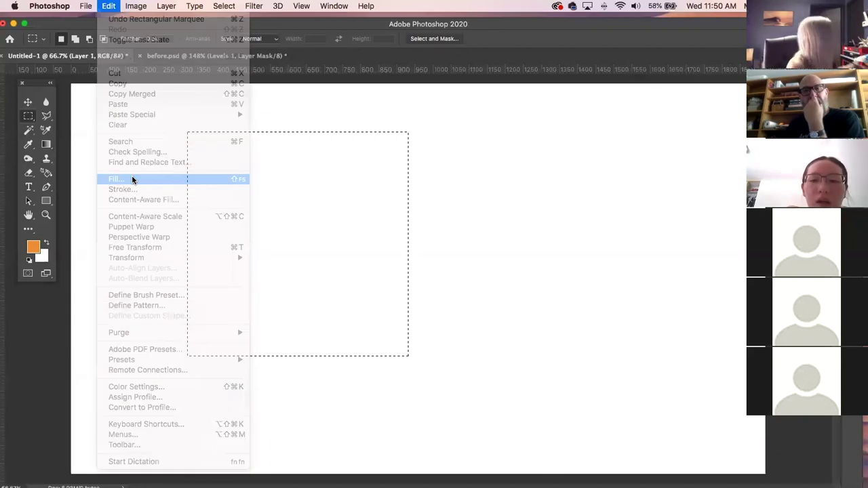
key(i)
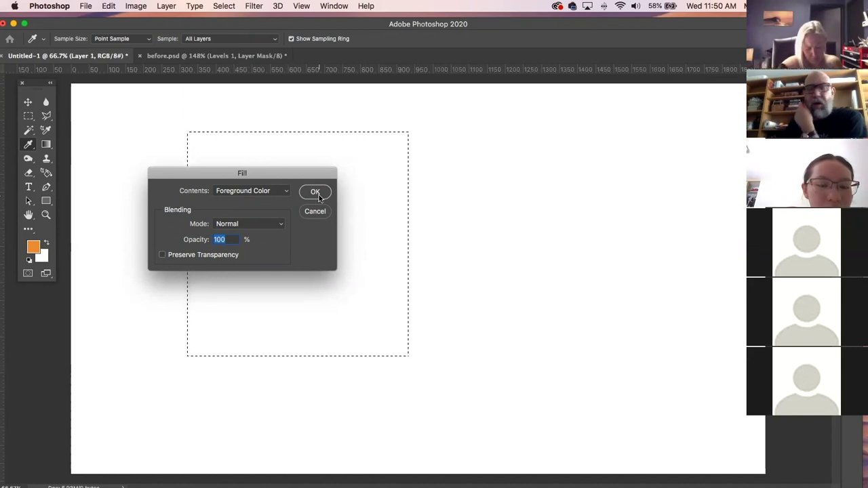
click(285, 195)
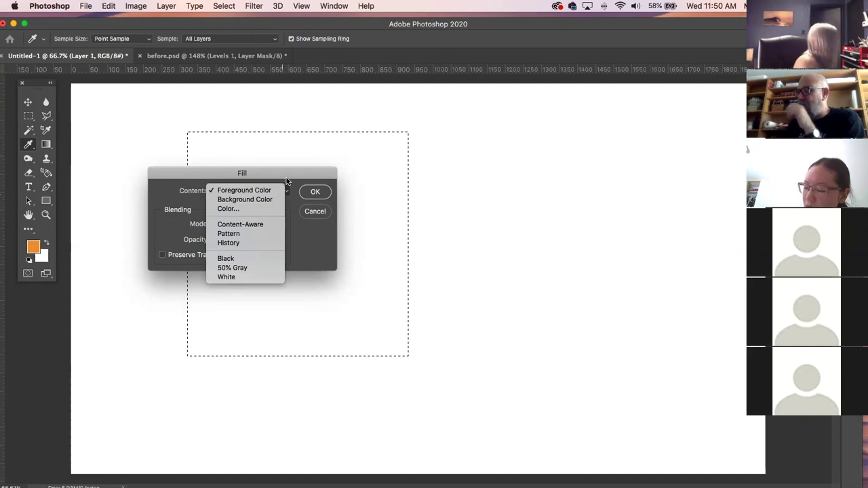
click(288, 178)
click(315, 192)
key(m)
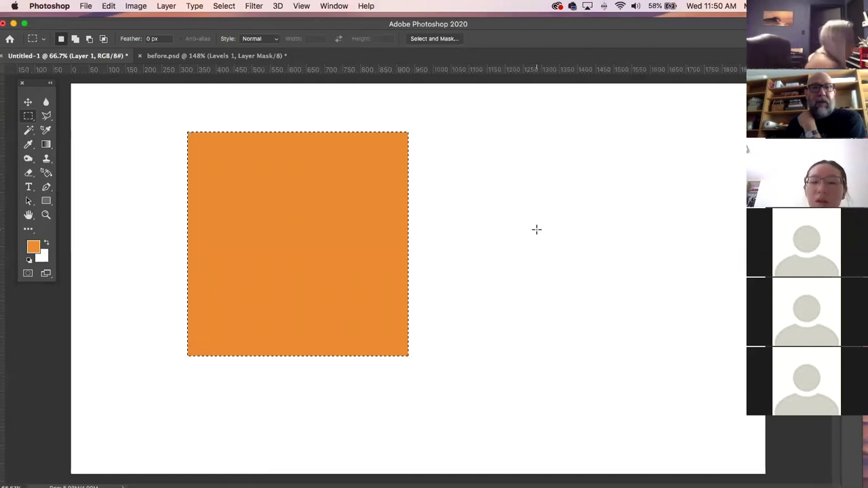
Fill the selected square with the white background color, and locate the Fill command without applying it
key(Delete)
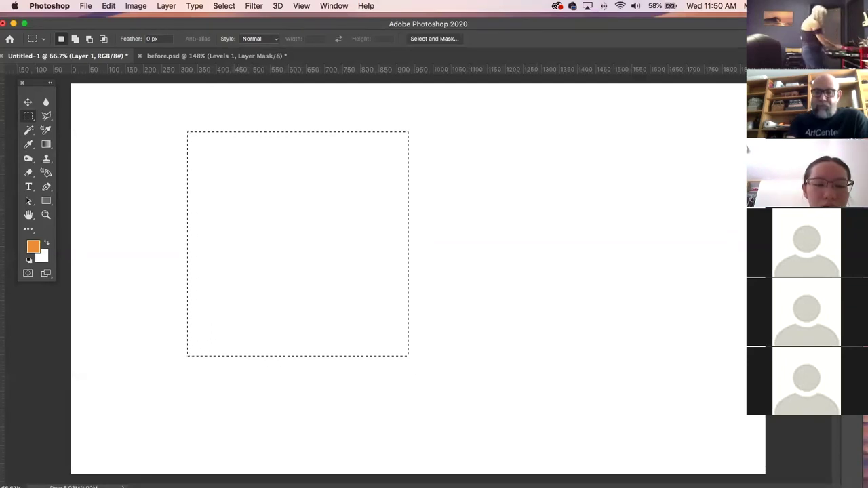
key(super+1)
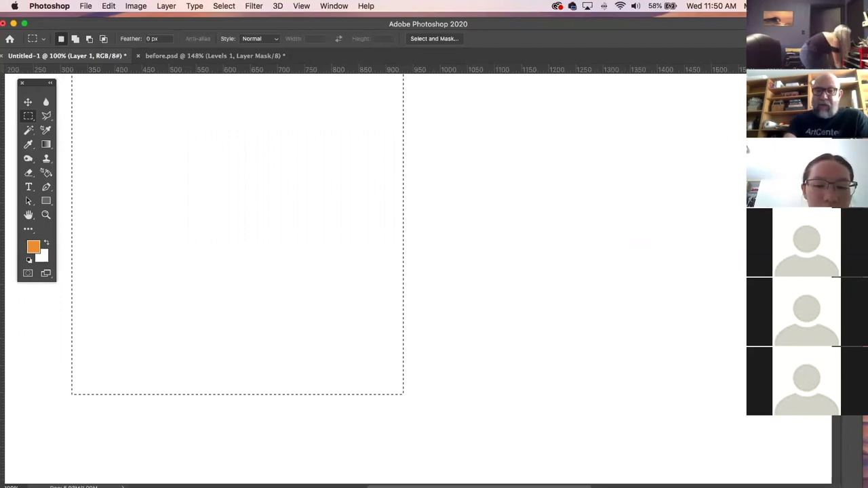
key(super+equal)
key(super+equal)
key(super+minus)
key(super+minus)
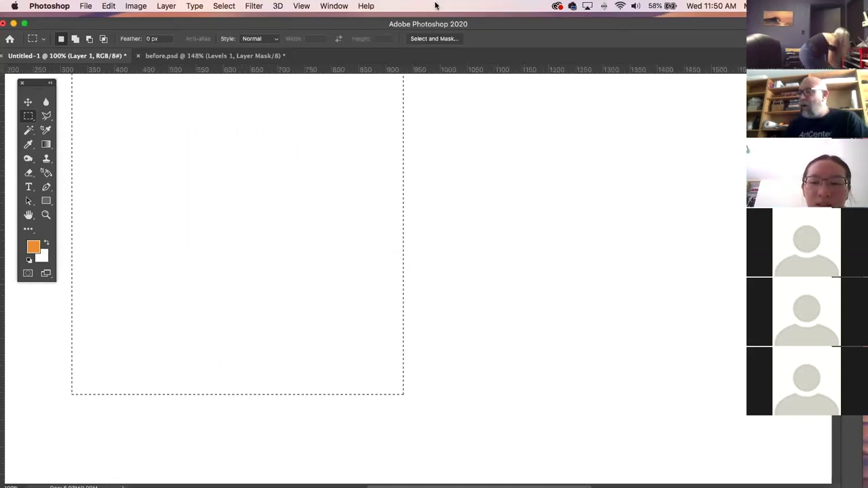
click(109, 6)
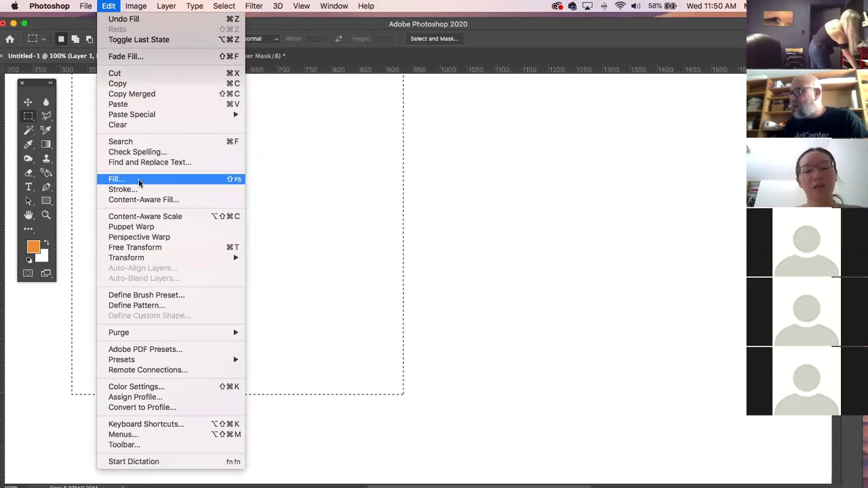
key(Escape)
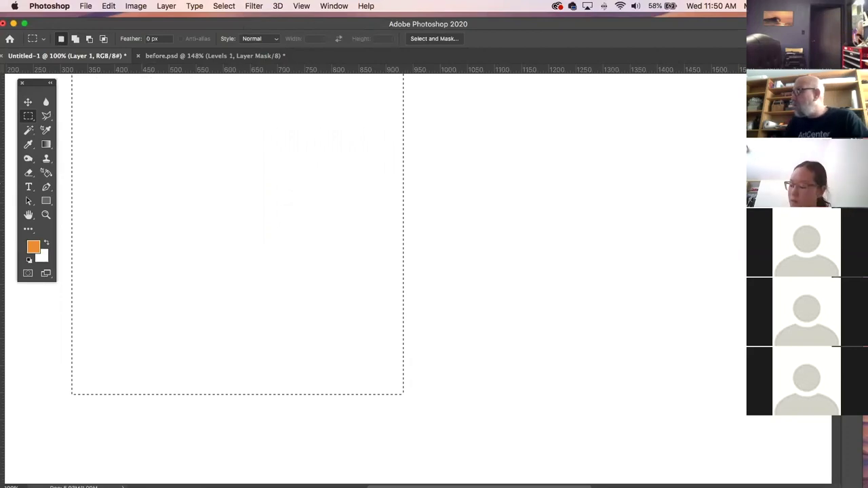
Show the Layers panel, and clear both the marquee selection and, with the Move tool, the layer selection
key(F7)
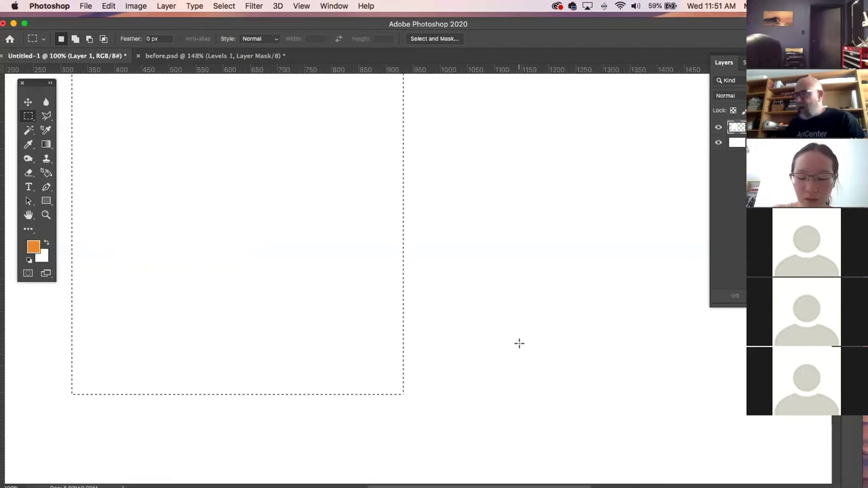
key(super+minus)
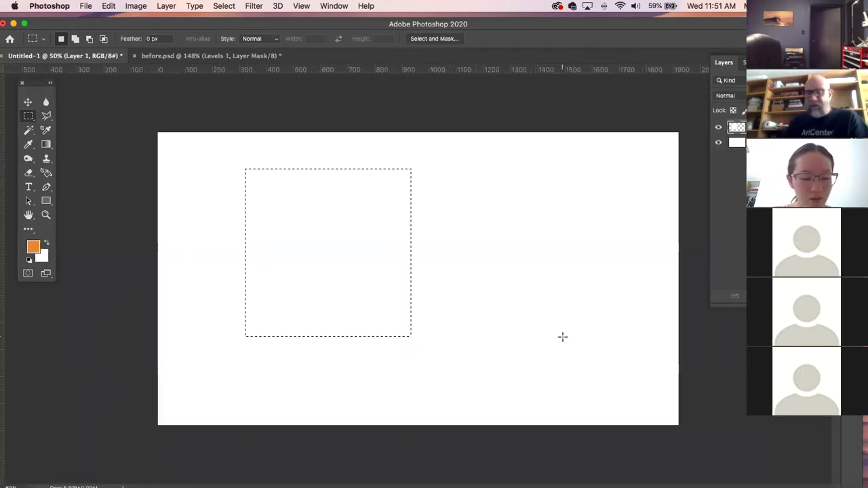
click(563, 337)
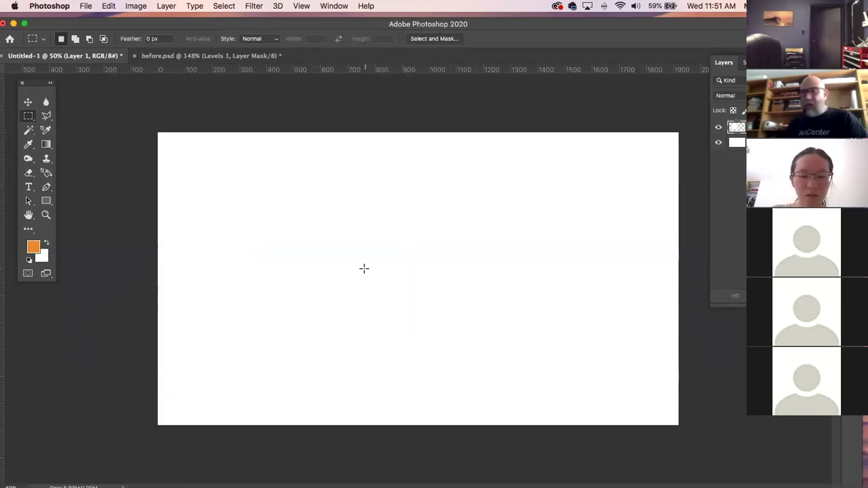
click(28, 102)
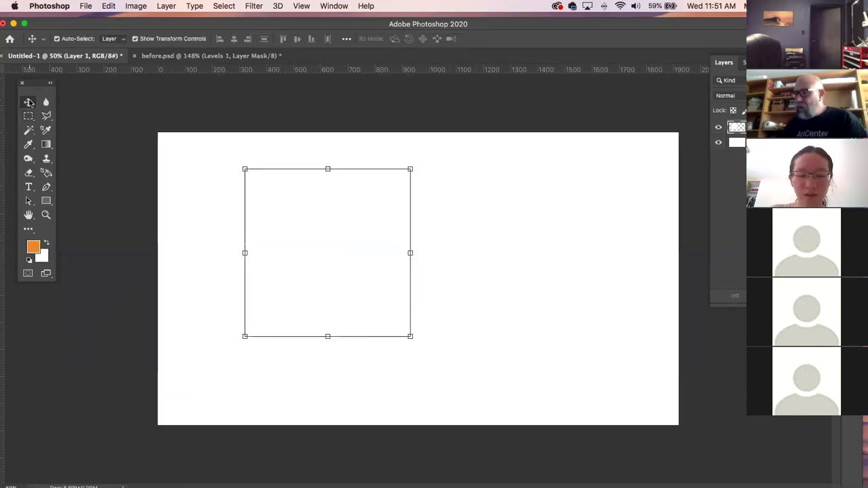
click(107, 121)
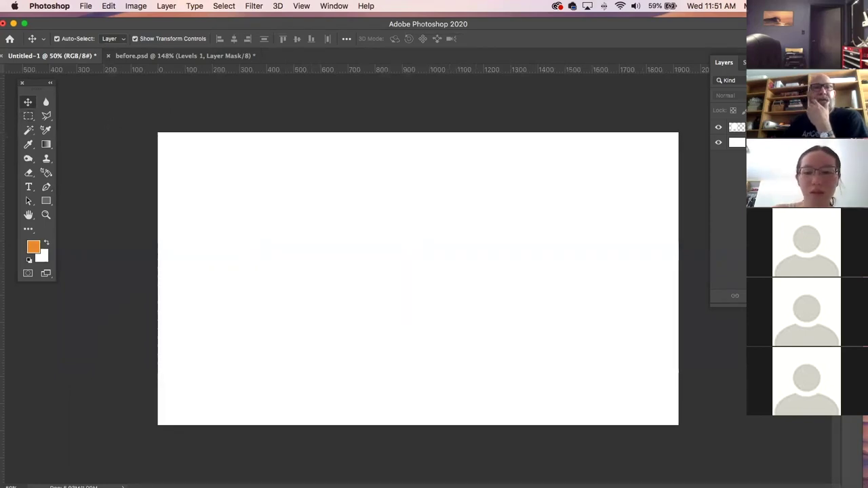
Open cloud 2.jpg alongside Untitled-1 and before.psd
key(Tab)
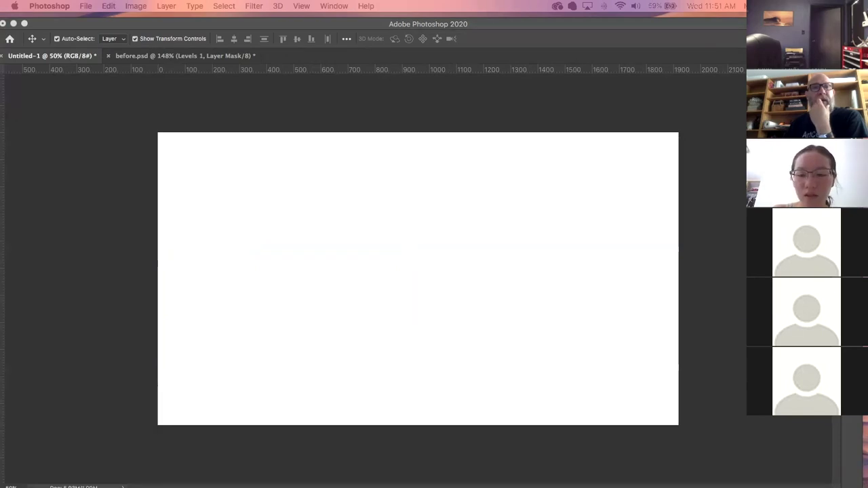
key(Tab)
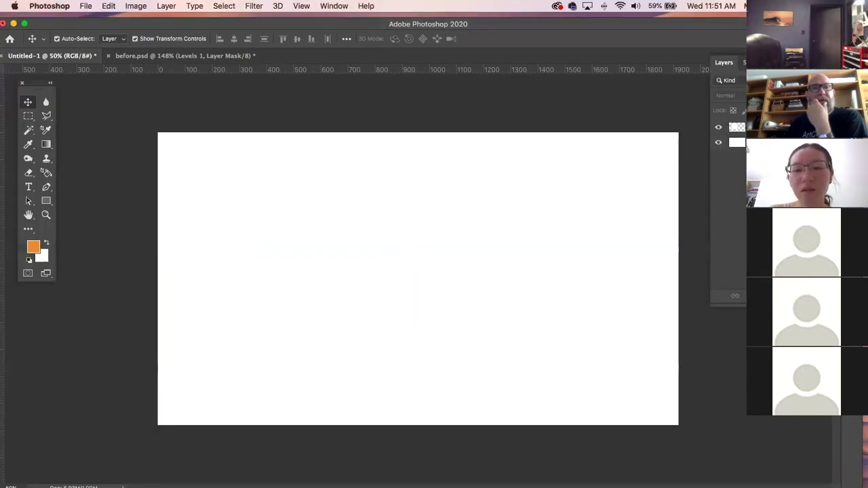
key(Tab)
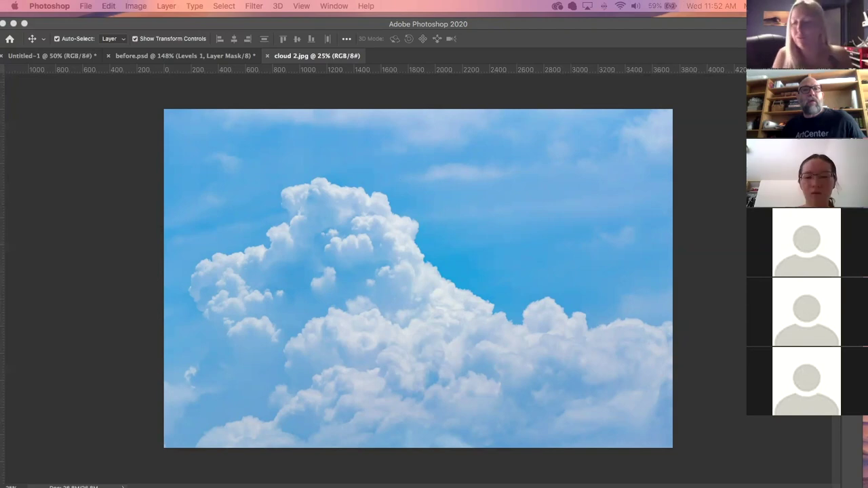
Show the panels, float portrait.jpg in its own window and copy its image into cloud 2.jpg as a new layer
key(Tab)
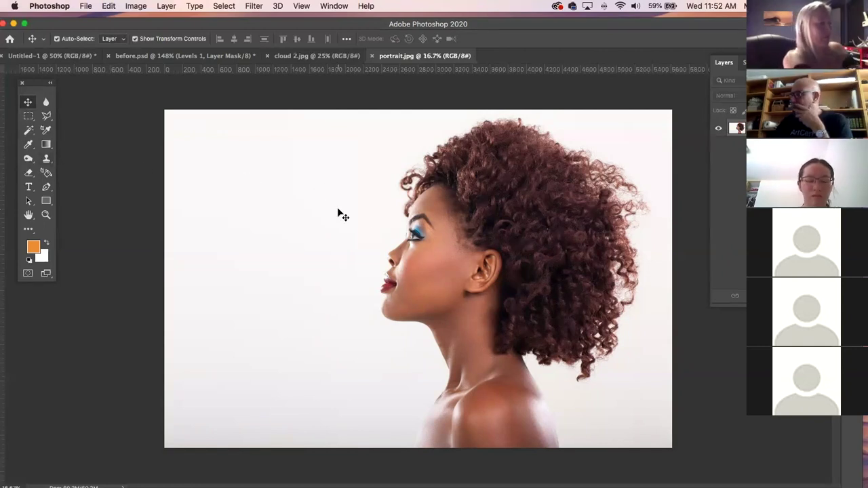
drag(400, 57, 527, 31)
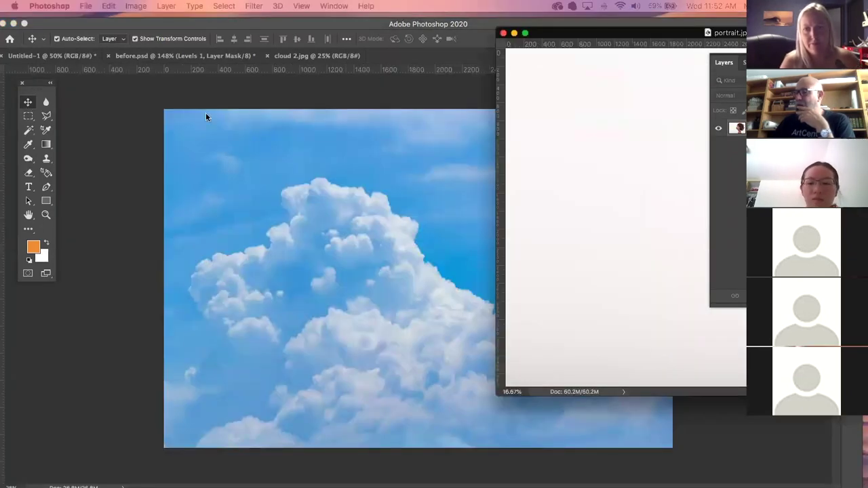
drag(434, 202, 370, 239)
drag(465, 235, 283, 210)
Scale the portrait layer down to about 71.31% and position it so it covers the cloud 2.jpg canvas
key(super+minus)
key(super+minus)
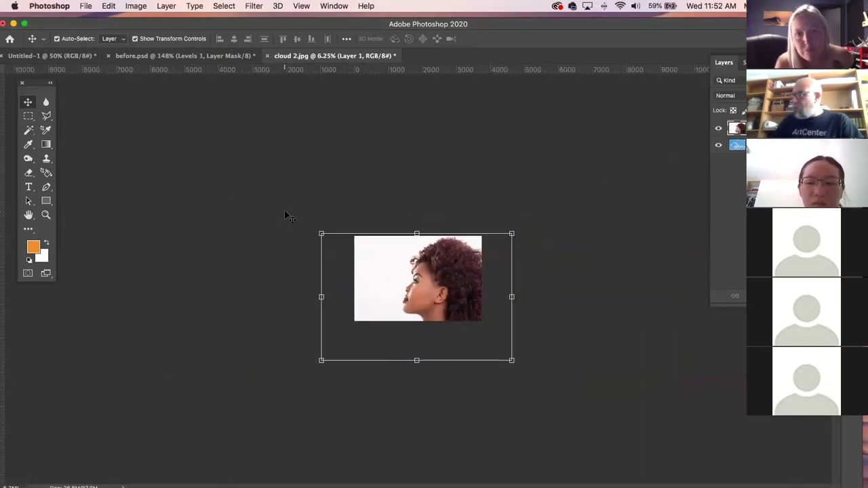
drag(512, 359, 465, 307)
drag(405, 298, 430, 300)
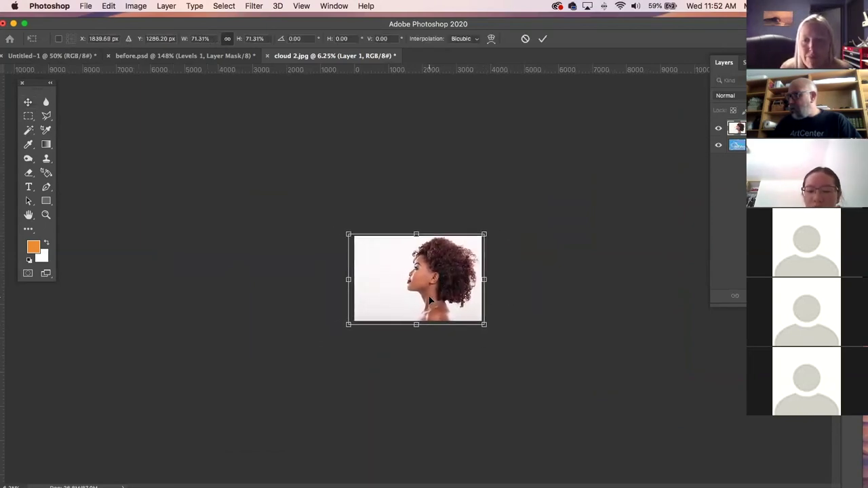
key(Return)
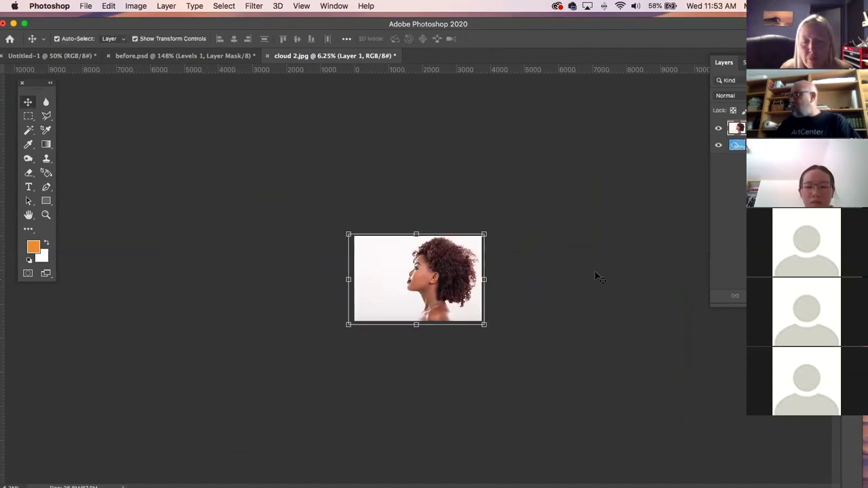
Close the floating portrait.jpg window and bring the main window with cloud 2.jpg back into place
double_click(692, 23)
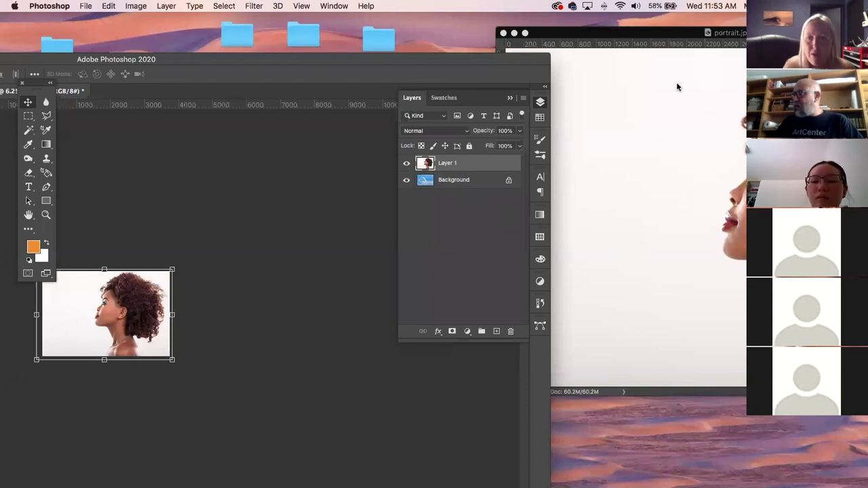
drag(689, 36, 403, 61)
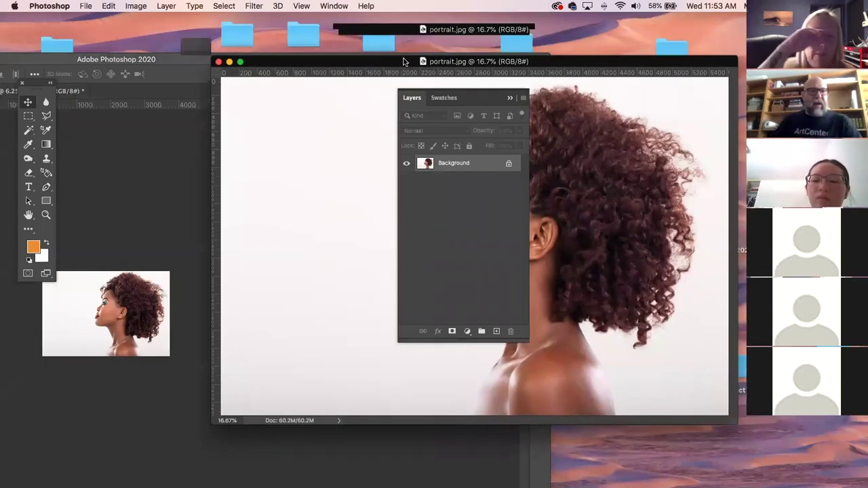
click(219, 62)
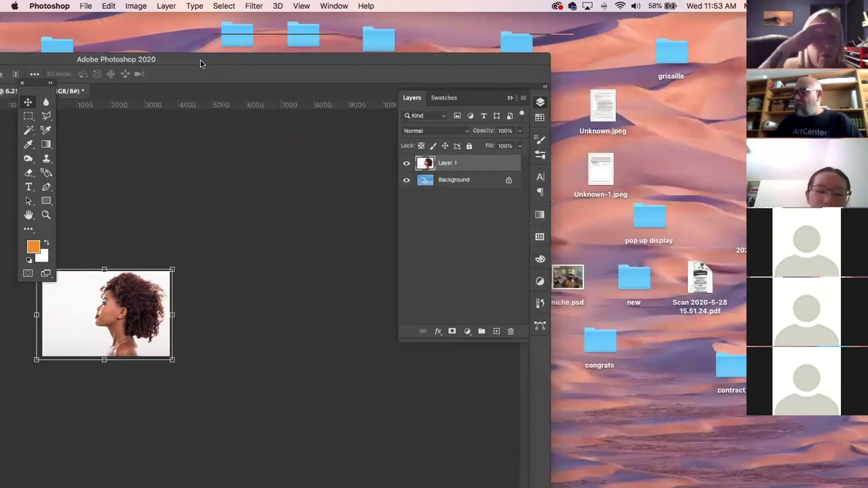
double_click(209, 65)
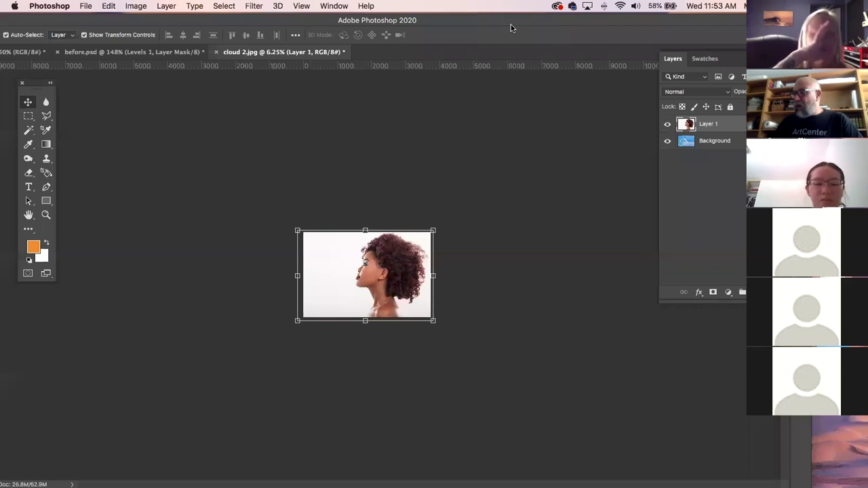
Hide the portrait layer and convert the locked cloud Background into a regular layer named Layer 0
click(720, 125)
click(720, 125)
click(720, 124)
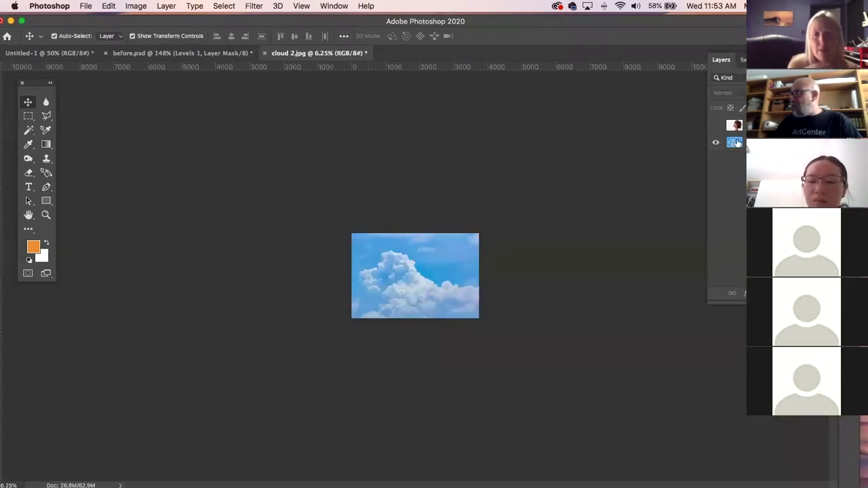
click(735, 141)
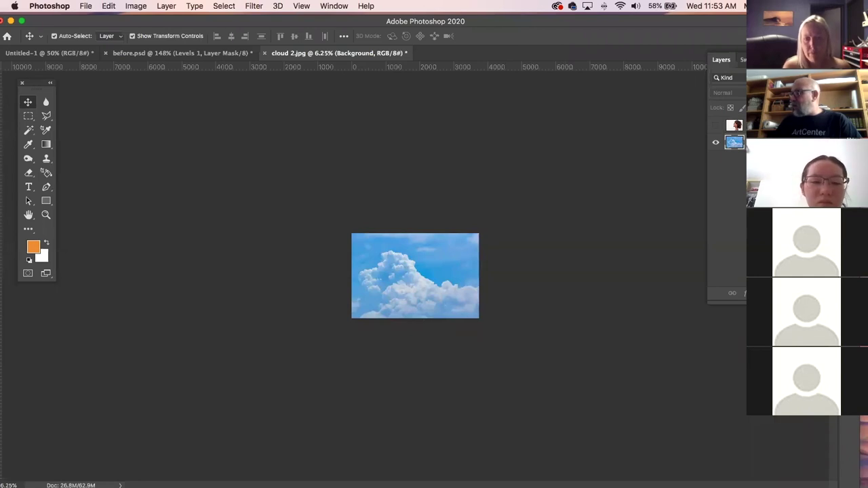
double_click(739, 142)
click(548, 134)
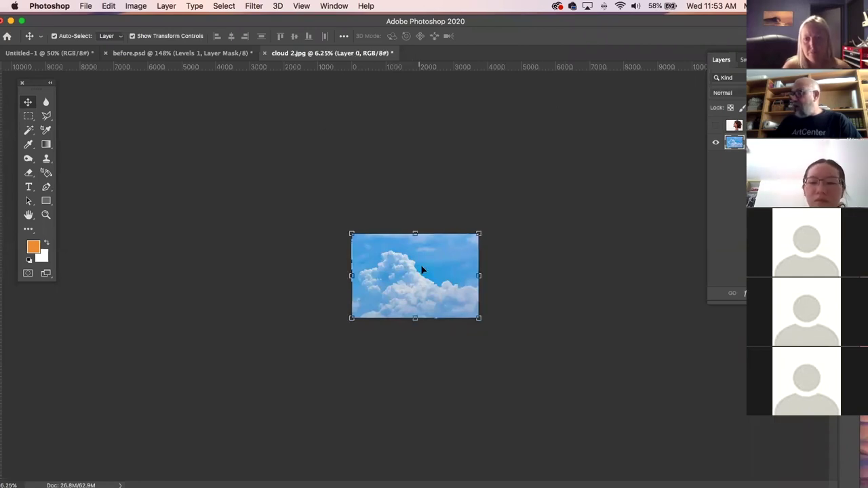
Shift the cloud layer sideways and enlarge it proportionally with Free Transform, placing the clouds behind where the woman's hair sits
drag(424, 267, 468, 270)
key(super+t)
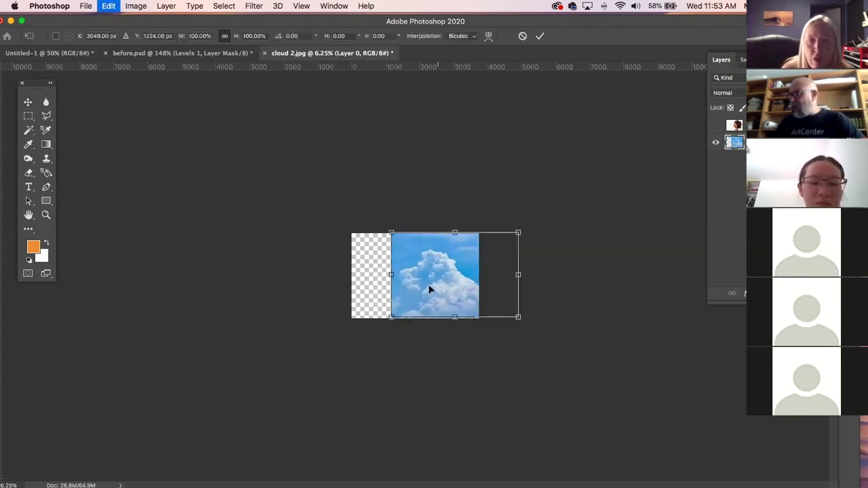
drag(391, 233, 344, 200)
drag(413, 280, 430, 295)
drag(366, 333, 353, 342)
drag(417, 312, 420, 308)
key(Return)
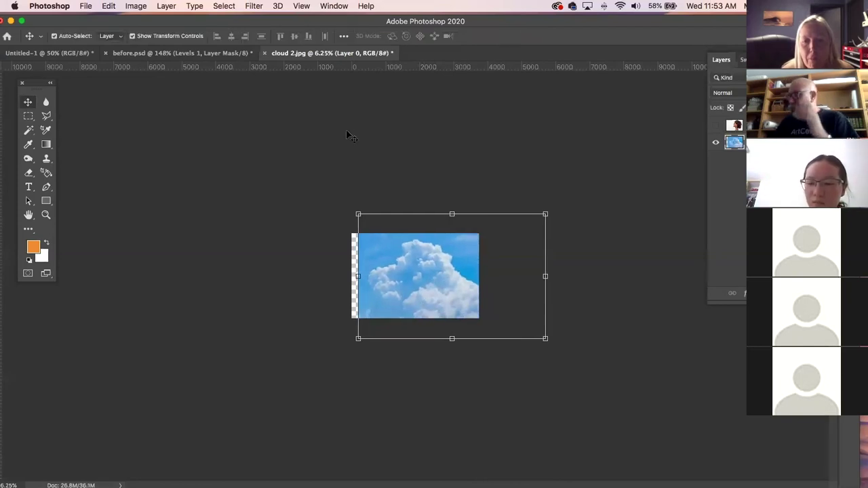
Make the portrait on Layer 1 visible again and add a layer mask to it
click(716, 125)
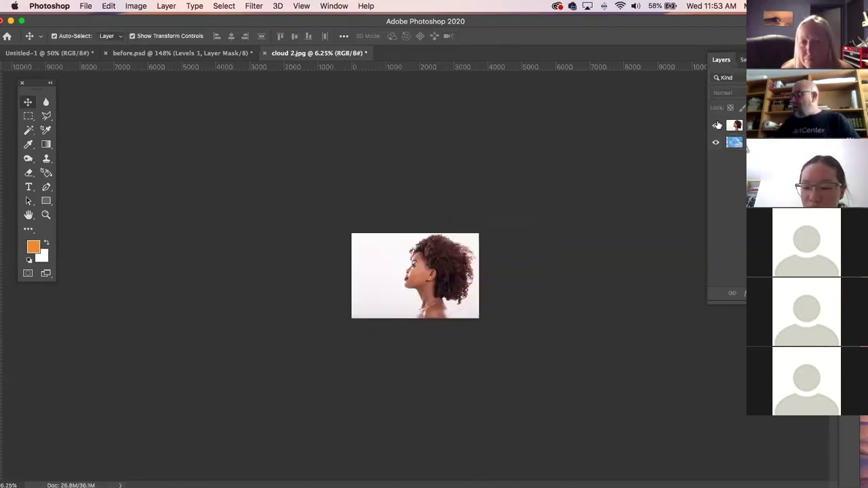
click(45, 215)
drag(441, 251, 505, 309)
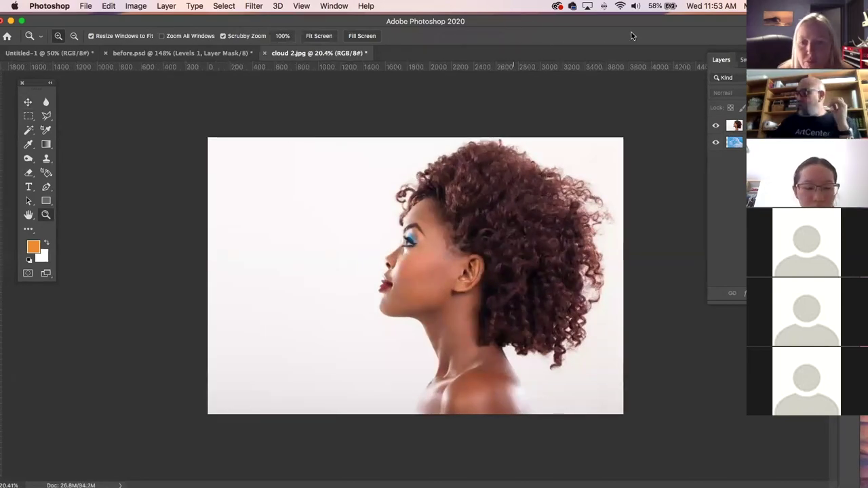
drag(651, 26, 138, 65)
double_click(138, 65)
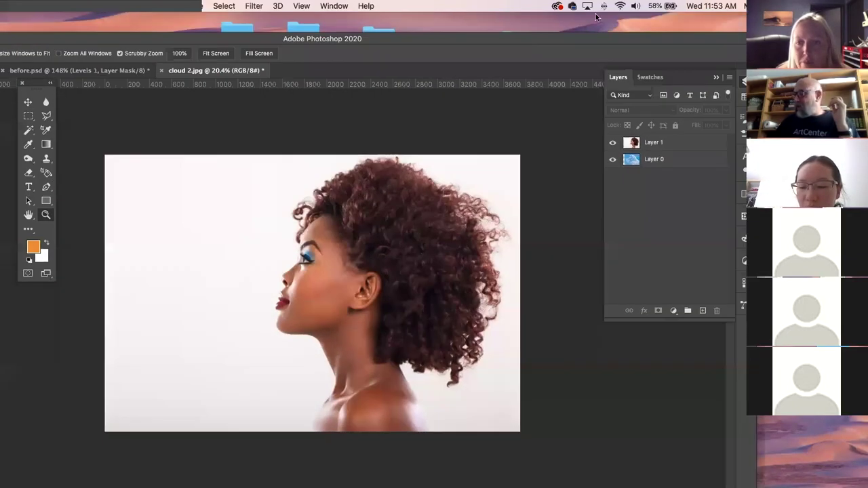
drag(687, 22, 231, 4)
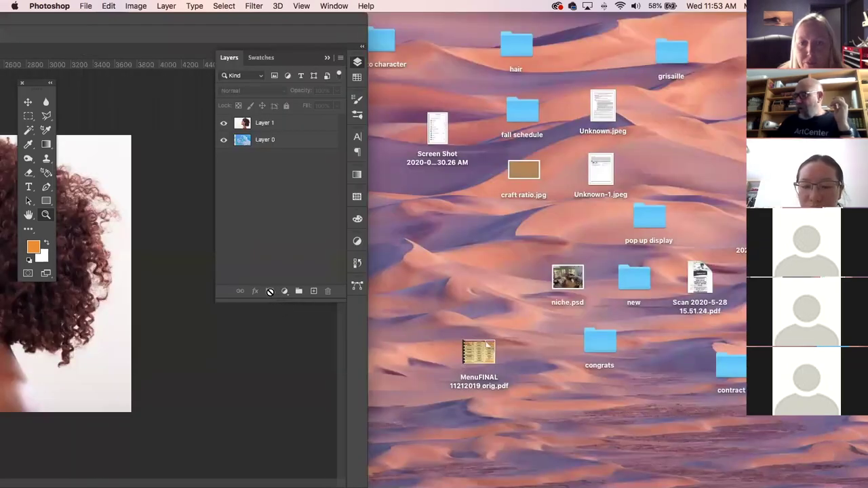
click(296, 129)
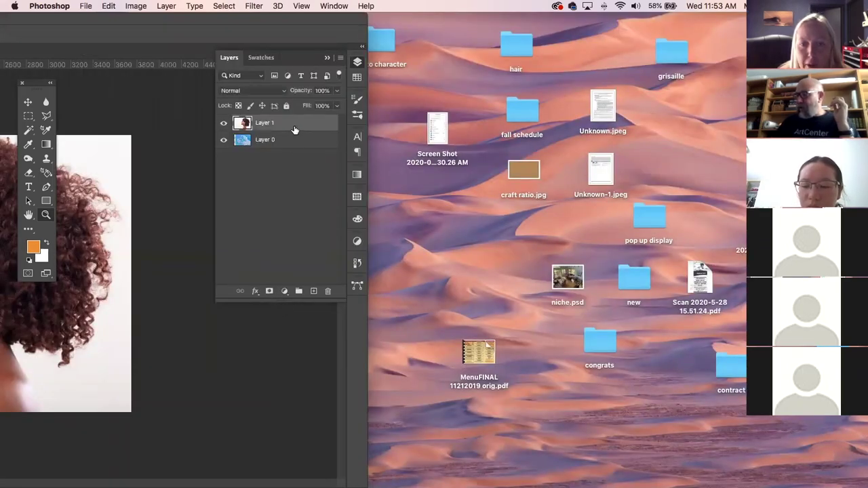
click(268, 293)
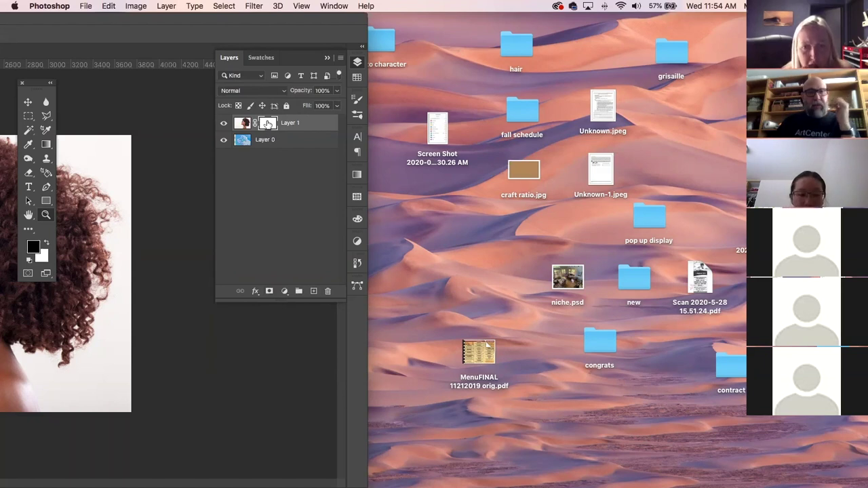
drag(70, 21, 419, 33)
double_click(418, 33)
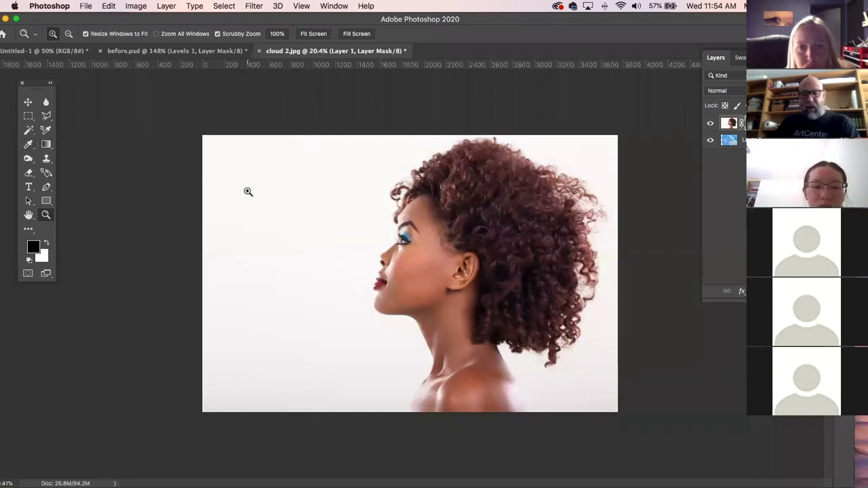
Set up the Brush tool with the Soft Round preset at 0% hardness and 62% opacity
key(b)
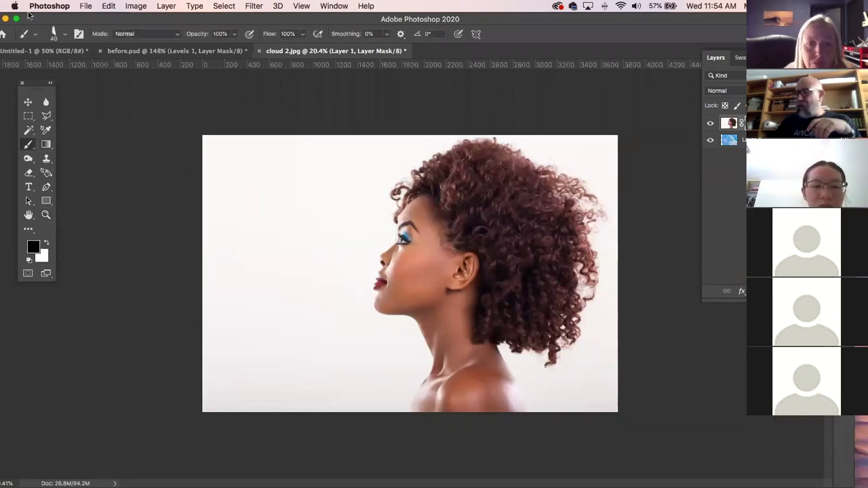
click(66, 34)
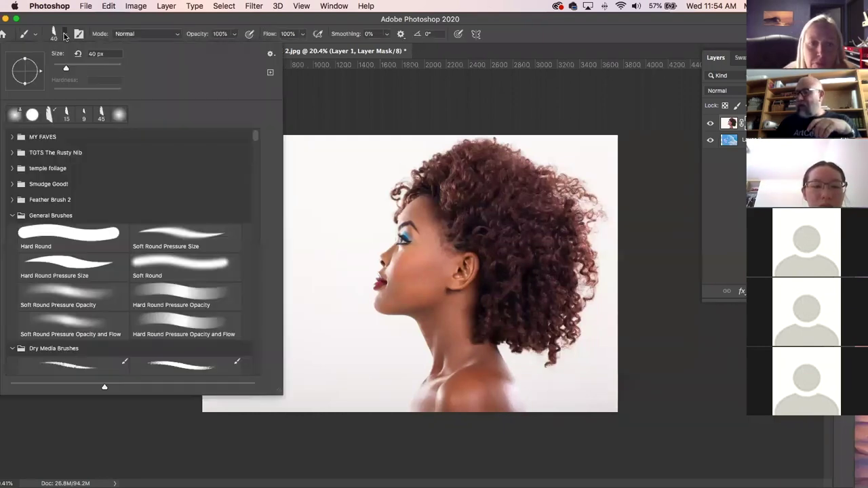
click(118, 116)
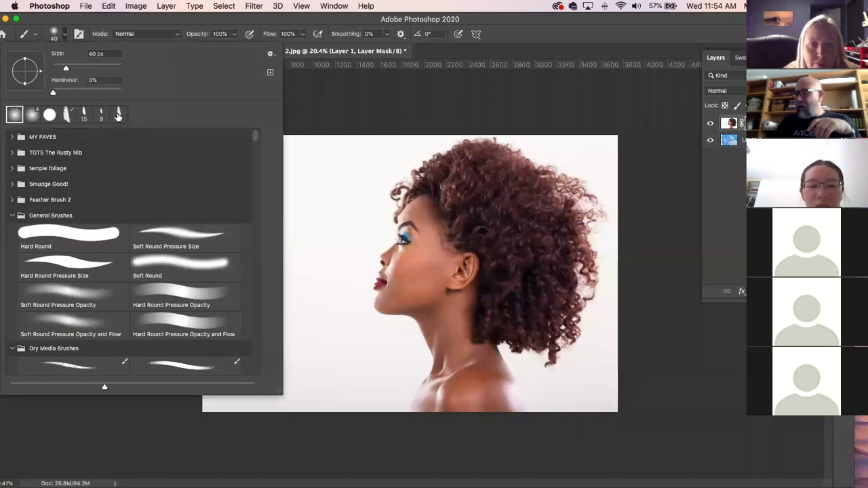
click(176, 262)
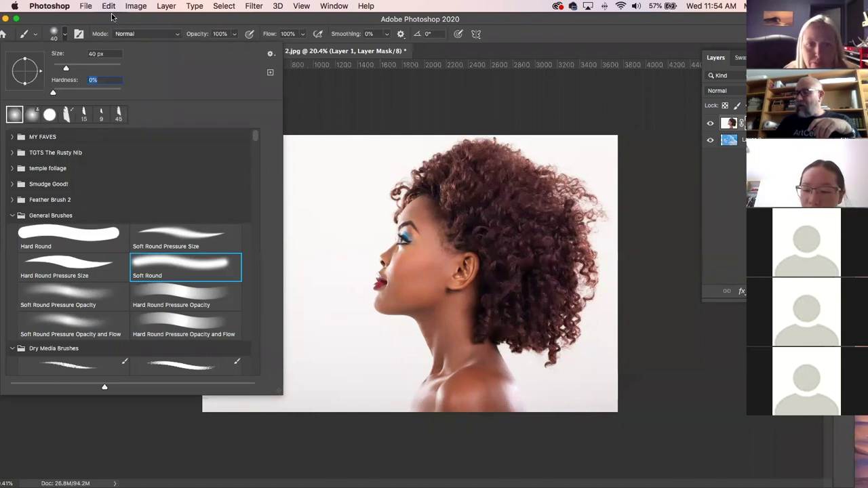
click(111, 17)
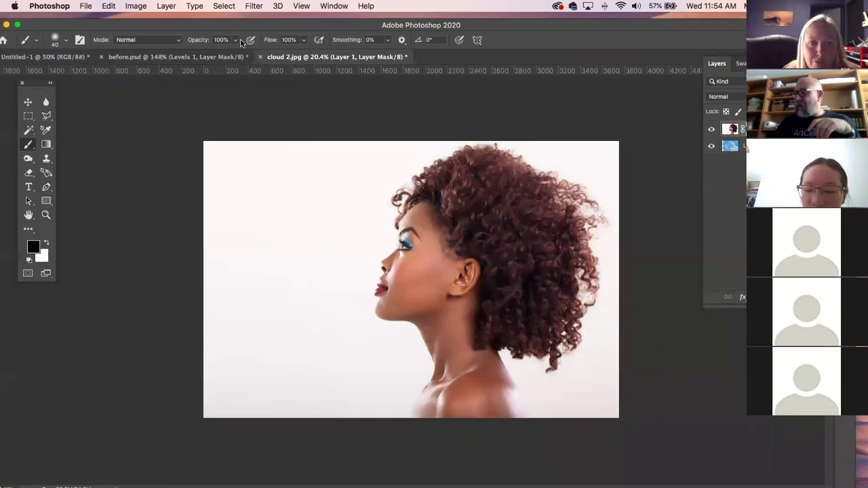
click(236, 40)
drag(234, 54, 216, 54)
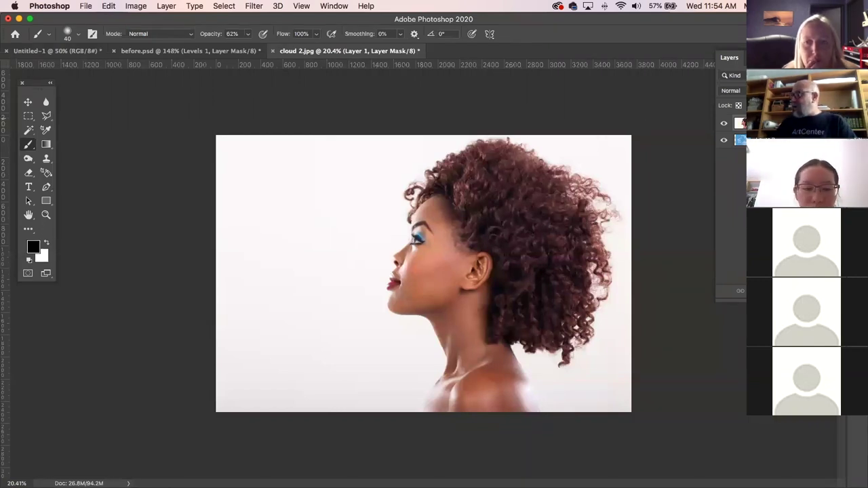
Demonstrate switching between Layer 1's image and its mask, and swapping black and white, ending on the mask with black in the foreground
click(739, 123)
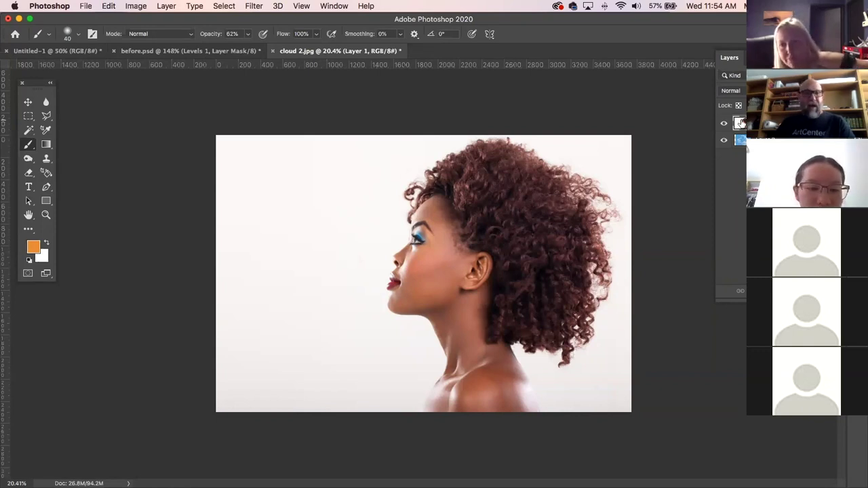
click(749, 123)
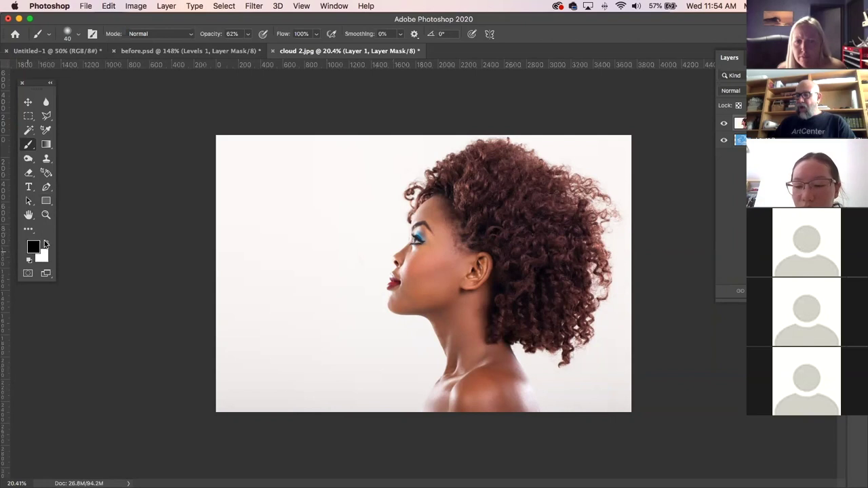
key(x)
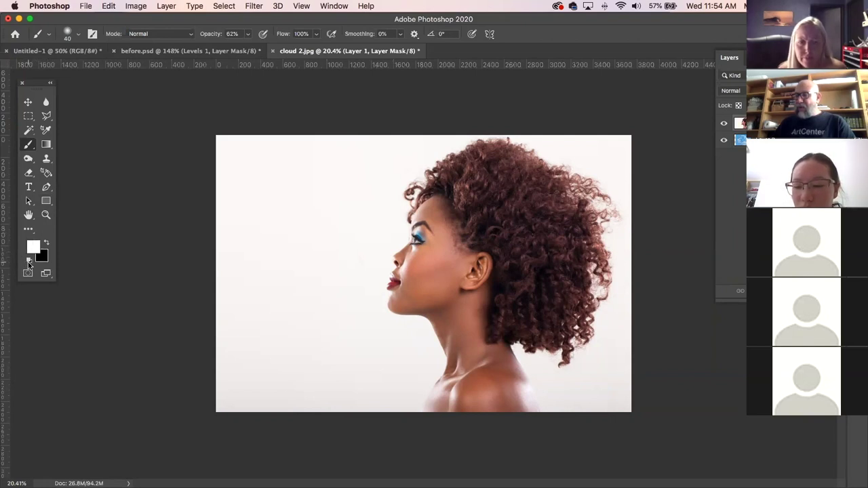
click(47, 242)
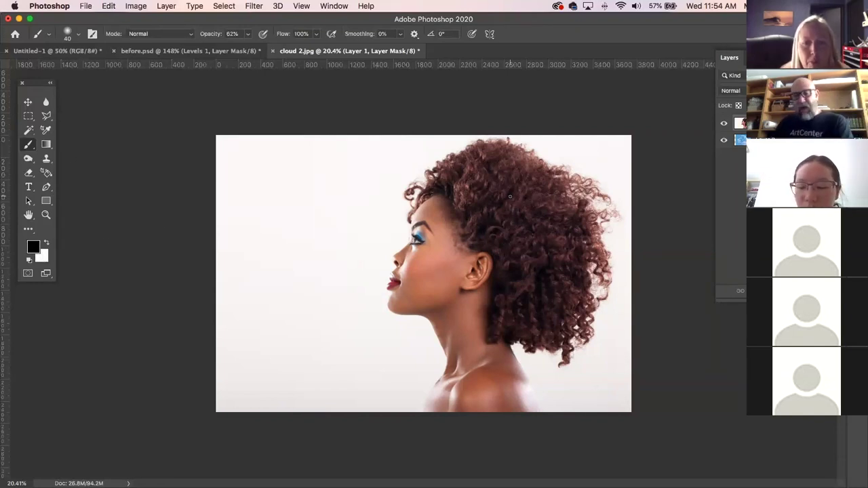
Enlarge the brush to 700 px and paint black on Layer 1's mask over the hair to reveal the clouds
key(bracketright)
key(bracketright)
key(bracketright)
key(bracketright)
key(bracketright)
key(bracketright)
key(bracketright)
key(bracketright)
key(bracketright)
key(bracketright)
key(bracketright)
key(bracketright)
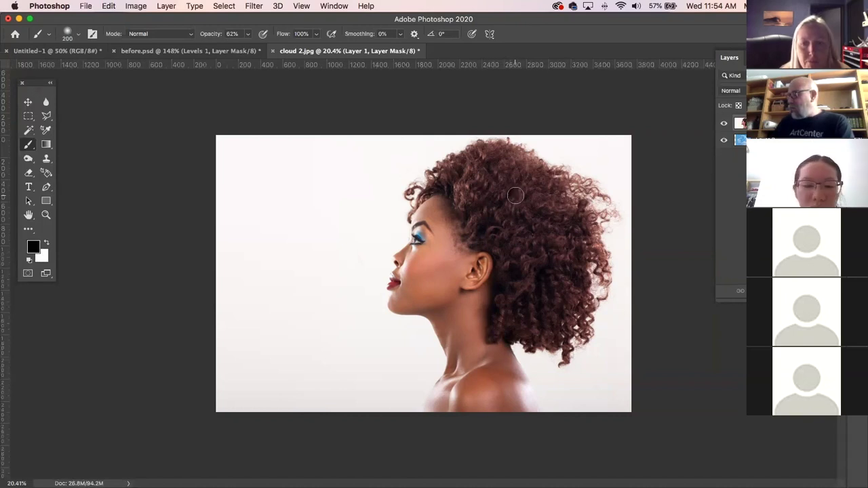
key(bracketright)
key(bracketright)
key(bracketright)
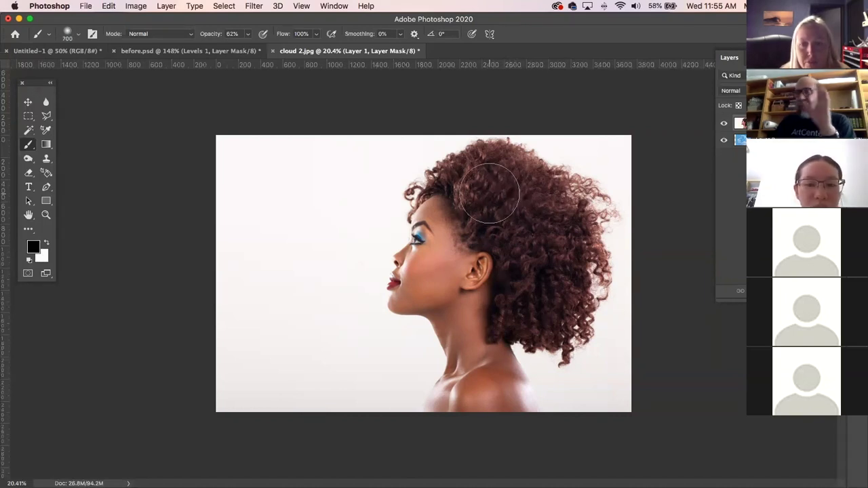
mouse_move(490, 194)
mouse_down()
mouse_move(529, 219)
mouse_move(504, 229)
mouse_move(497, 260)
mouse_move(472, 213)
mouse_move(481, 243)
mouse_move(544, 238)
mouse_move(550, 259)
mouse_move(558, 232)
mouse_move(543, 204)
mouse_move(521, 199)
mouse_move(523, 181)
mouse_move(487, 179)
mouse_move(451, 196)
mouse_move(488, 274)
mouse_move(513, 260)
mouse_move(523, 284)
mouse_move(551, 290)
mouse_move(555, 327)
mouse_move(541, 320)
mouse_move(522, 330)
mouse_move(506, 319)
mouse_move(569, 297)
mouse_move(574, 233)
mouse_move(558, 208)
mouse_move(506, 173)
mouse_move(477, 173)
mouse_move(464, 233)
mouse_move(570, 241)
mouse_up()
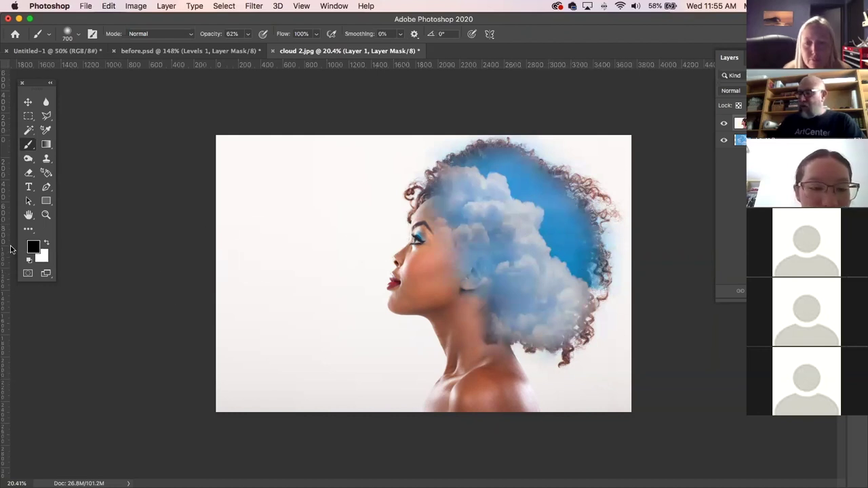
Switch the foreground to white and paint on Layer 1's mask over the face, ear and front hair to bring the portrait back
click(47, 244)
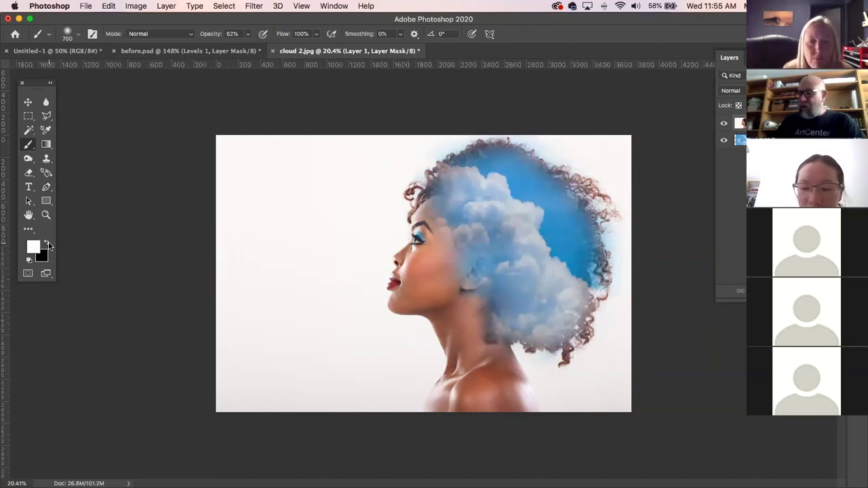
key(x)
key(x)
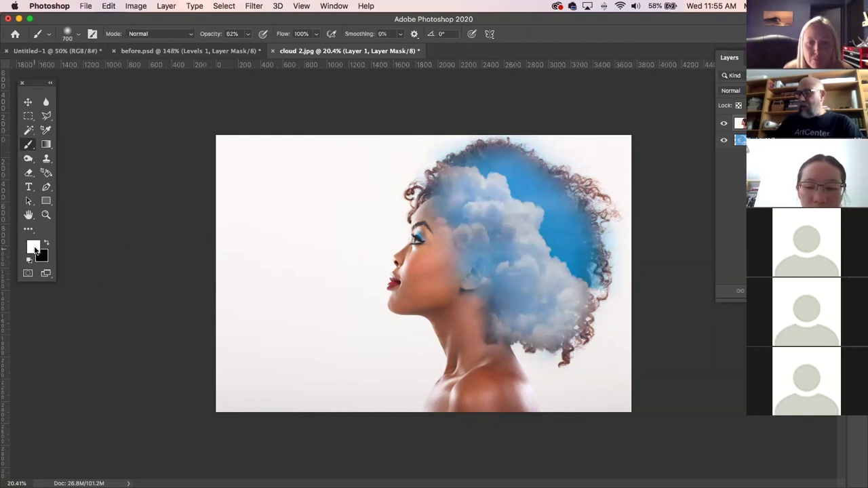
mouse_move(485, 242)
mouse_down()
mouse_move(503, 280)
mouse_move(522, 282)
mouse_move(515, 243)
mouse_move(462, 239)
mouse_move(450, 210)
mouse_move(495, 307)
mouse_move(512, 313)
mouse_move(559, 306)
mouse_move(526, 214)
mouse_move(483, 181)
mouse_move(436, 171)
mouse_move(456, 158)
mouse_up()
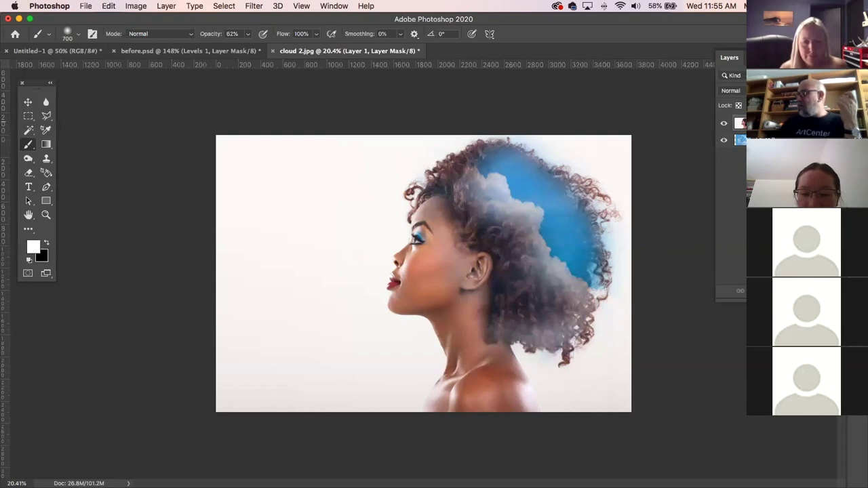
Replace Layer 1's mask with a blank white one and paint black on it over the middle of the hair to reveal the clouds
key(Delete)
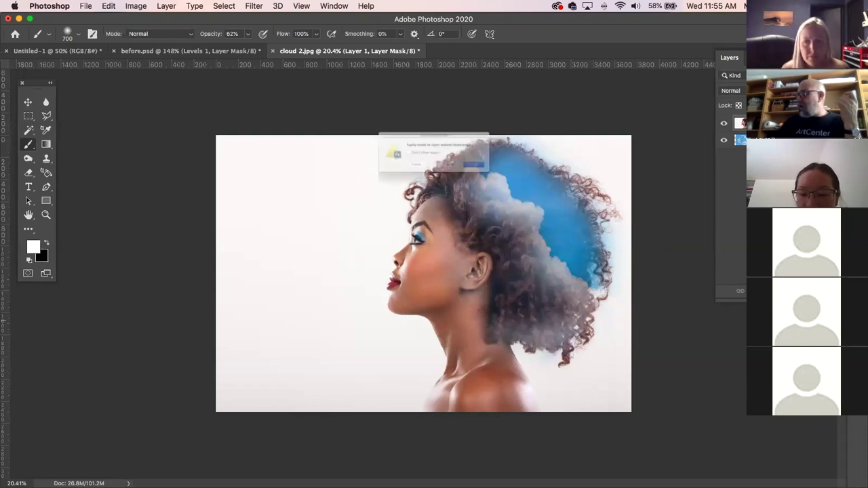
click(401, 177)
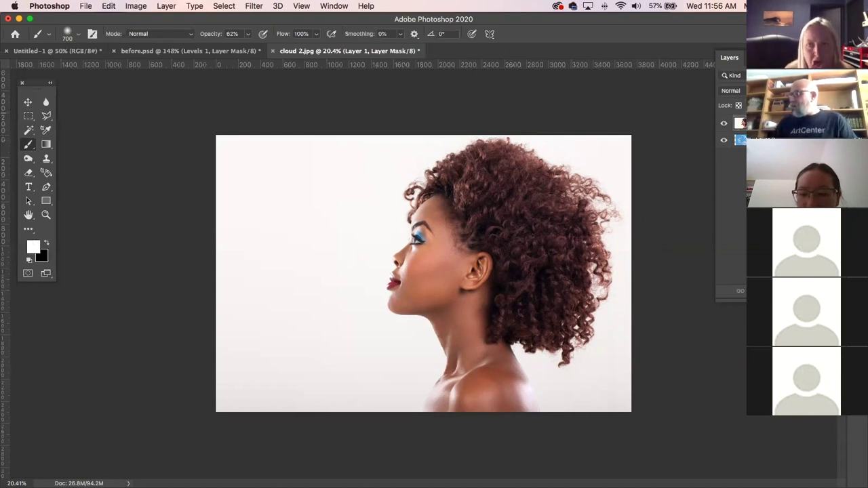
drag(668, 27, 410, 39)
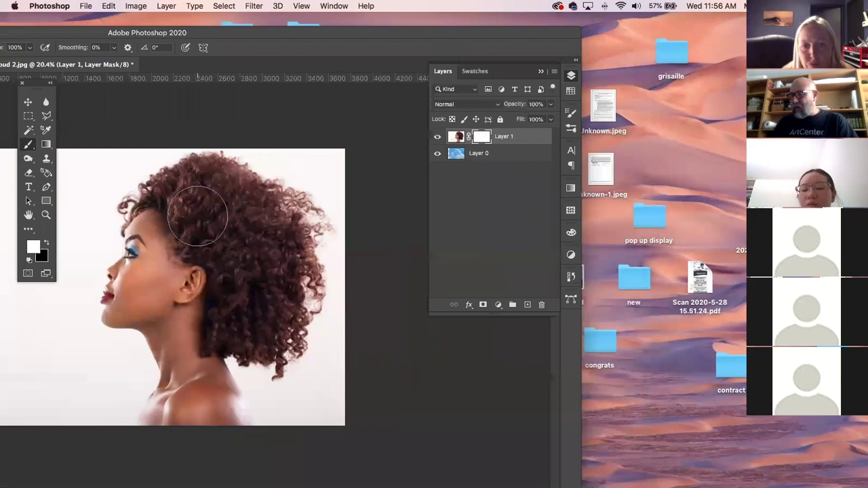
key(x)
mouse_move(180, 244)
mouse_down()
mouse_move(228, 231)
mouse_move(244, 312)
mouse_up()
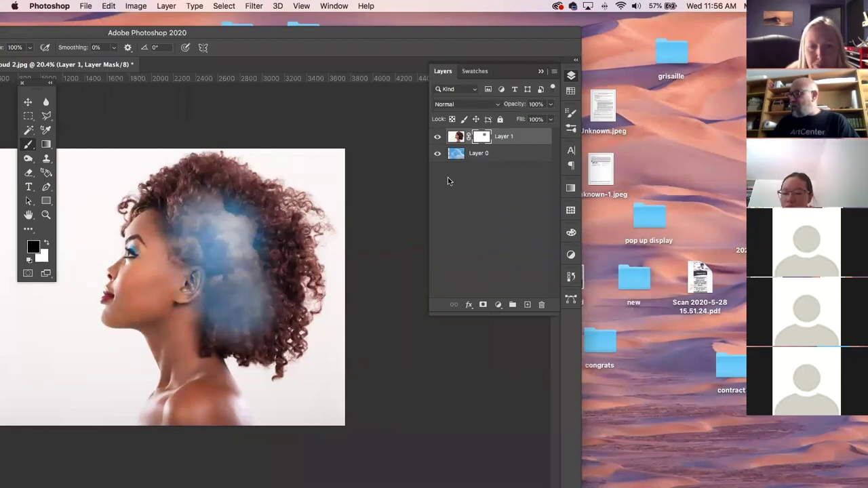
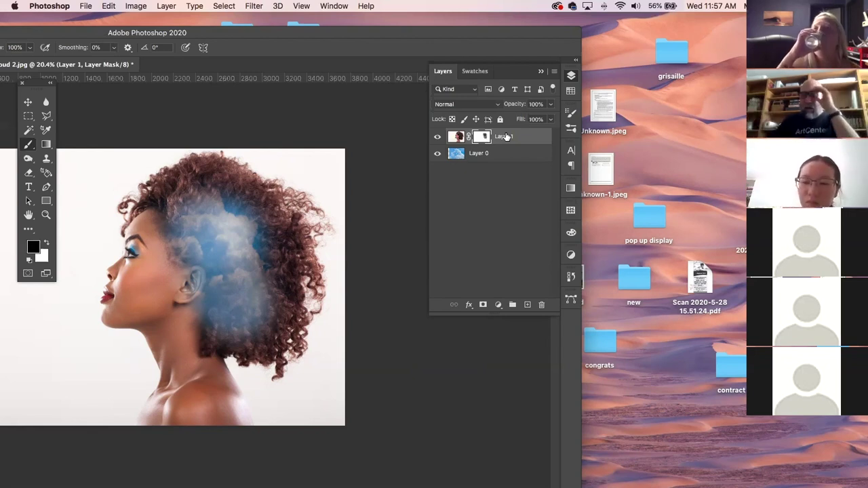
Close cloud 2.jpg, before.psd and Untitled-1 without saving changes
drag(181, 34, 194, 35)
double_click(194, 35)
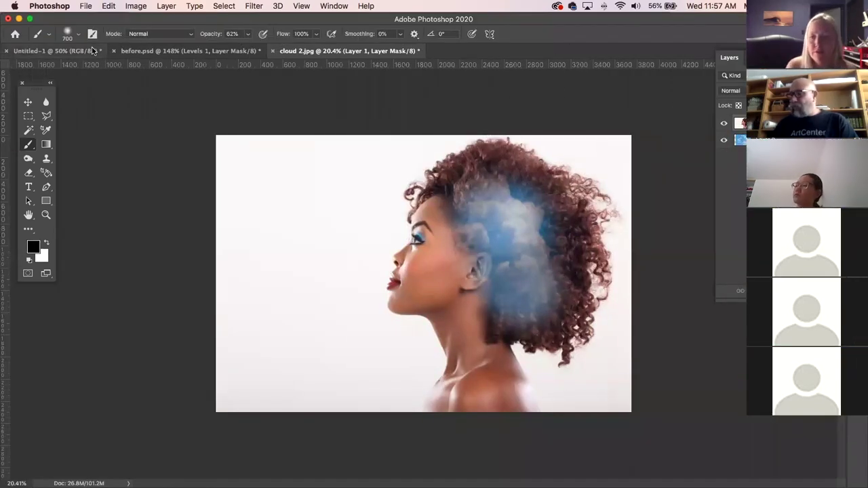
click(273, 51)
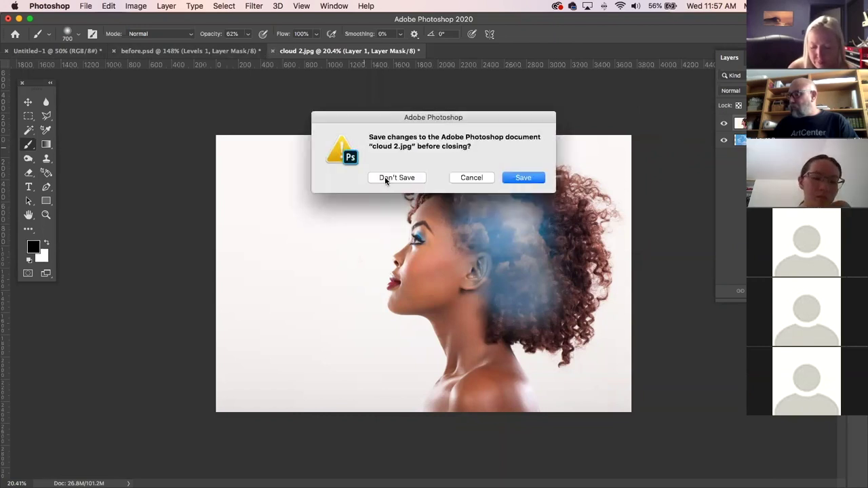
click(396, 177)
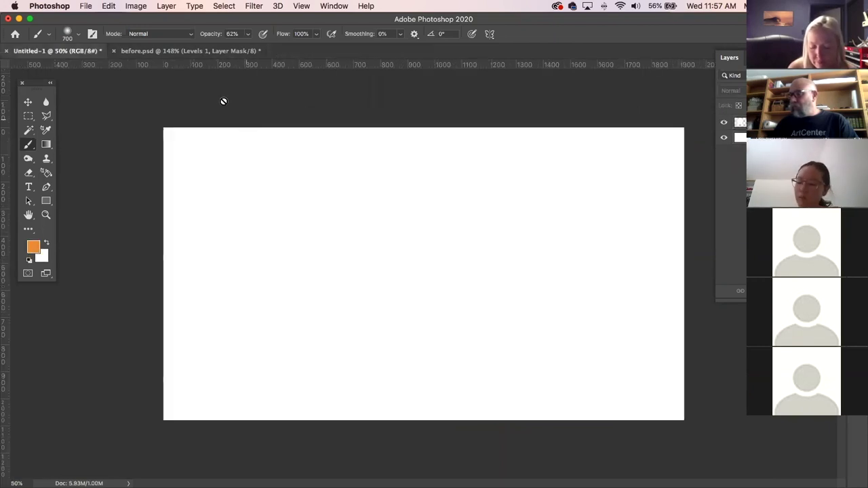
click(113, 54)
click(113, 51)
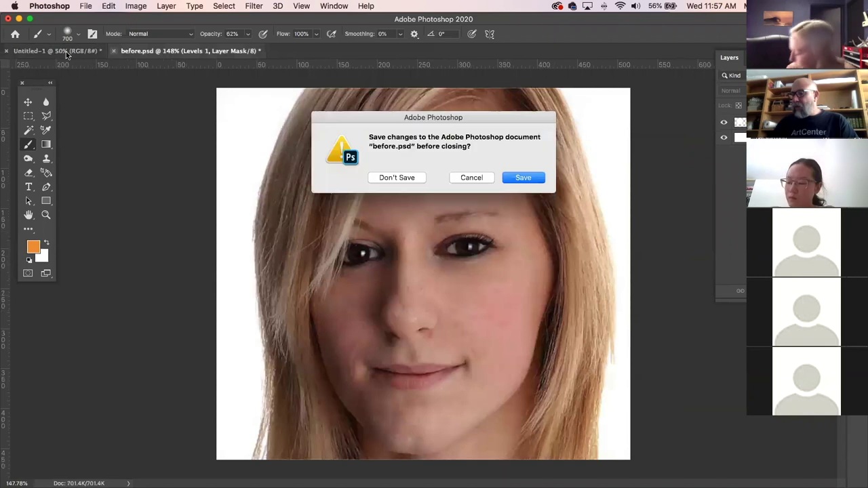
click(396, 178)
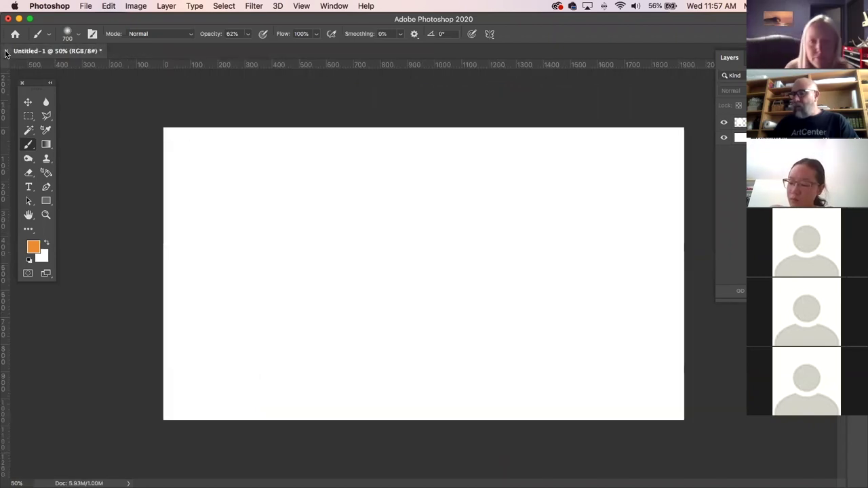
click(7, 50)
click(400, 178)
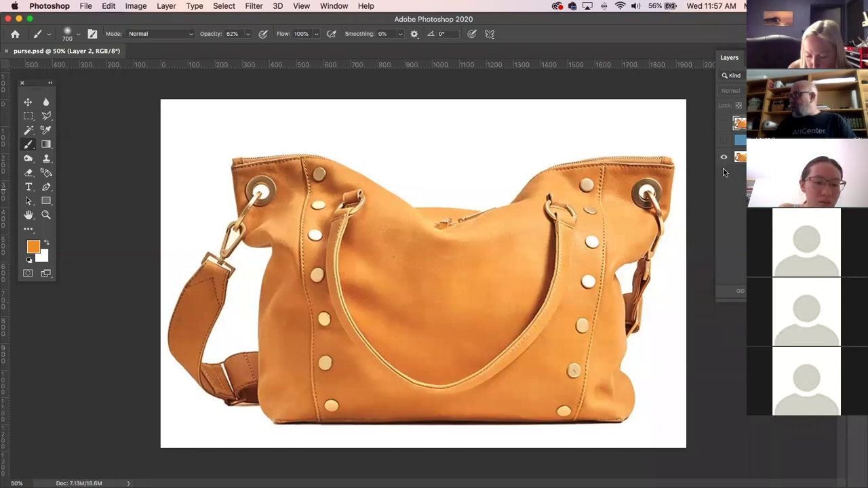
Demonstrate toggling the bottom layer's visibility in purse.psd, ending with only the cut-out purse on Layer 2 shown
click(723, 158)
click(723, 158)
click(723, 157)
click(723, 157)
click(723, 158)
click(723, 157)
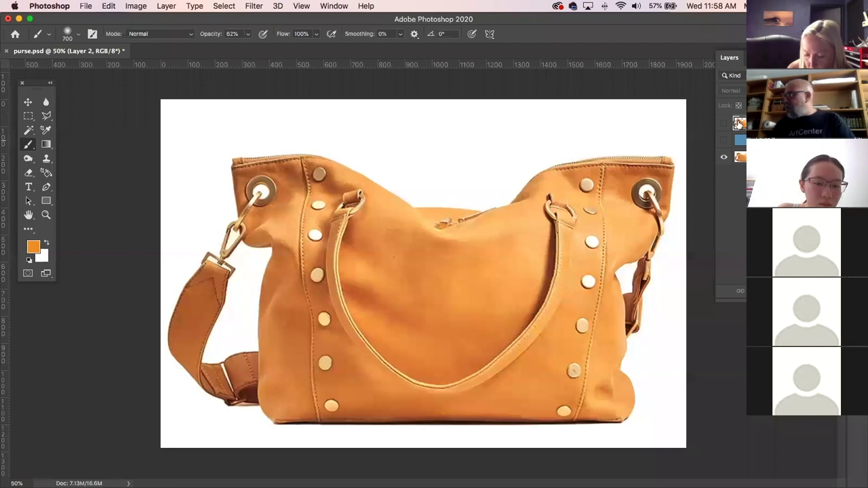
click(724, 124)
click(723, 157)
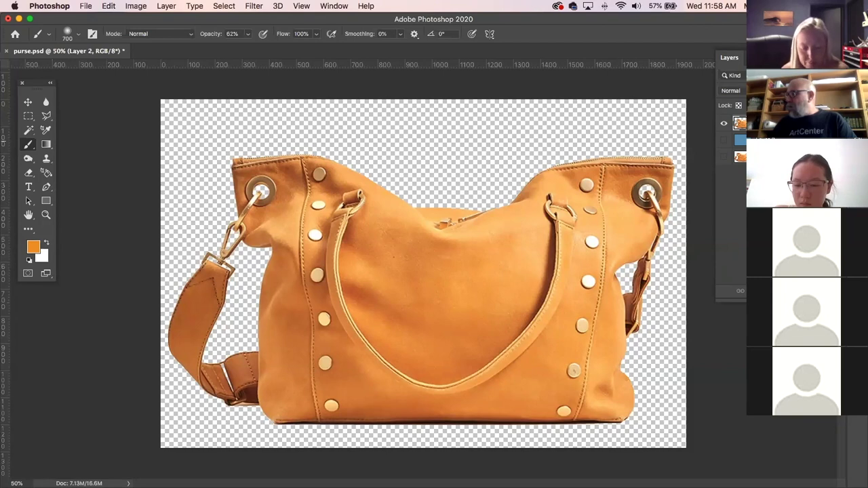
Extend the canvas below and above the purse with the Crop tool to make it a tall portrait format
key(super+minus)
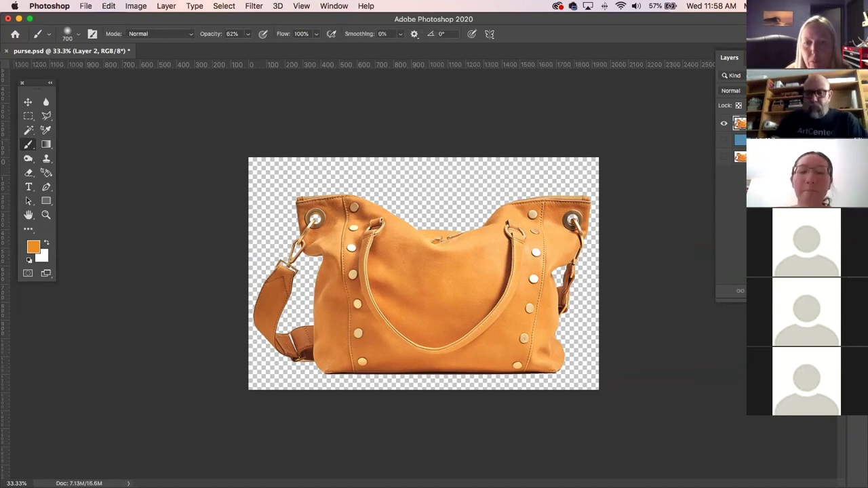
key(super+minus)
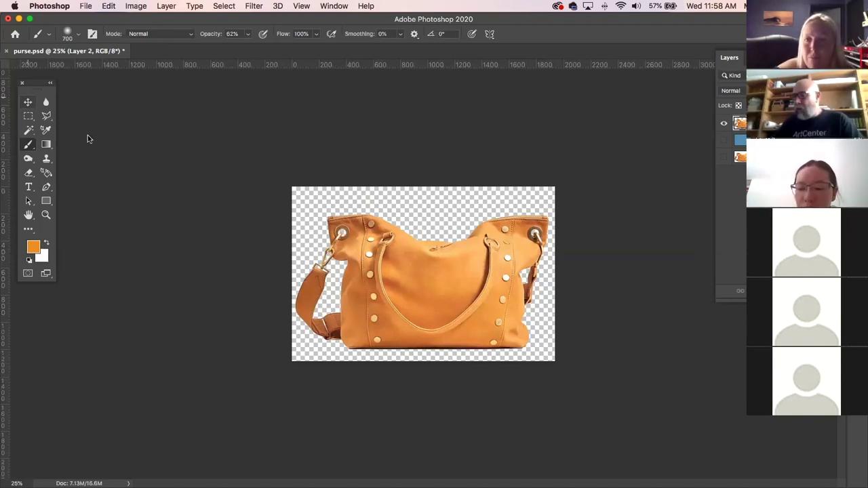
click(28, 101)
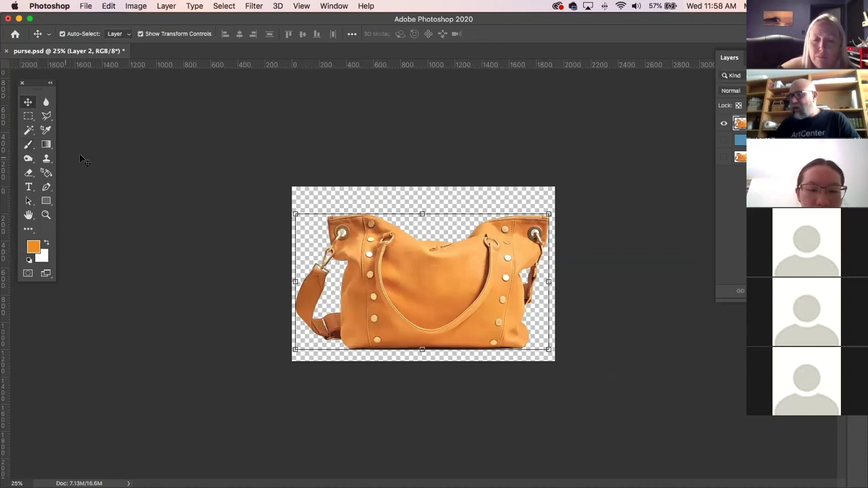
click(61, 153)
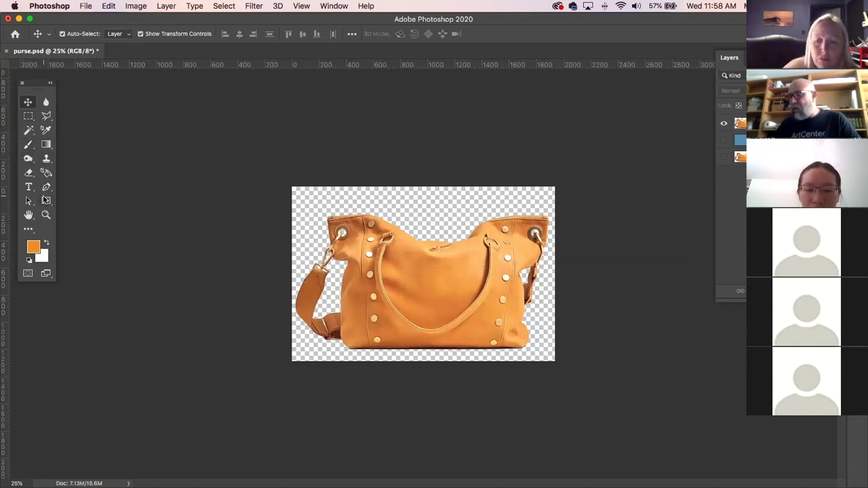
key(c)
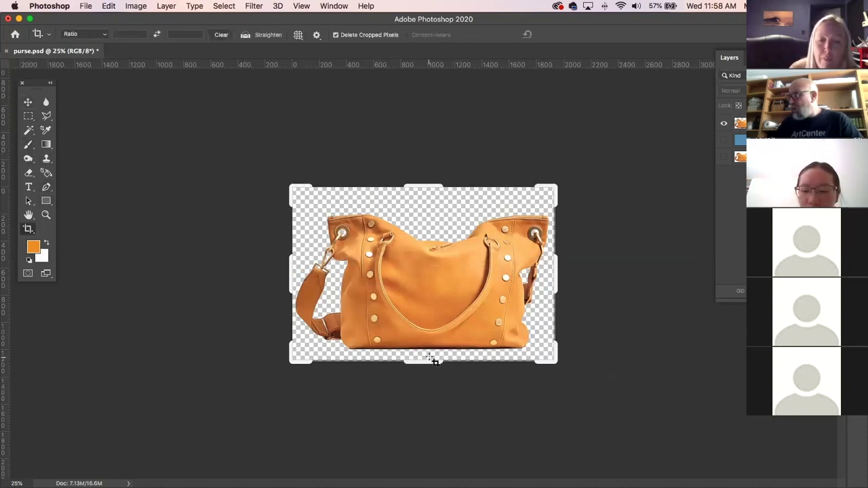
drag(423, 361, 427, 397)
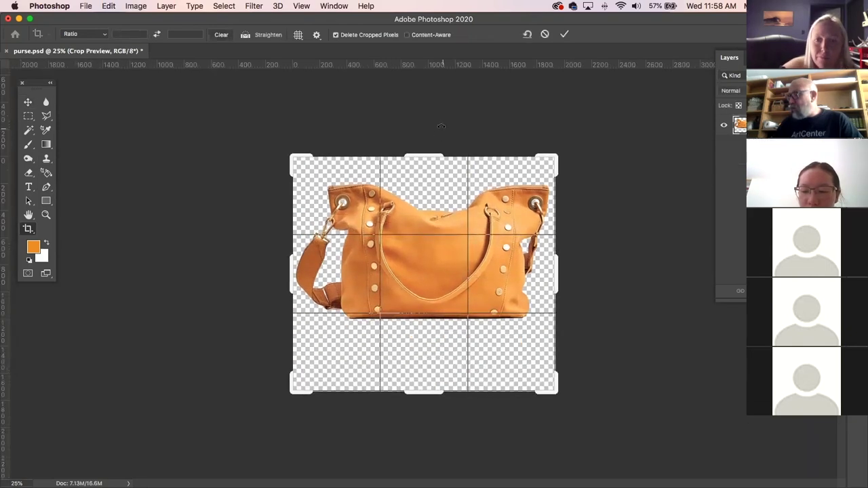
drag(433, 152, 438, 103)
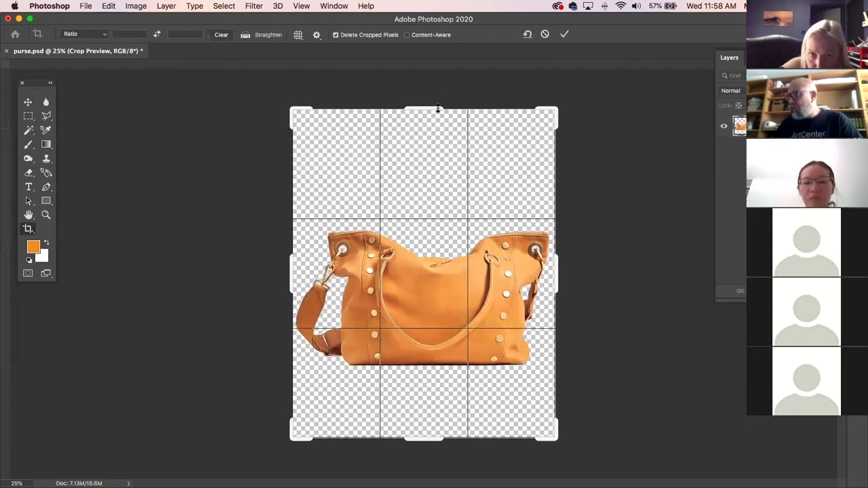
key(Escape)
click(28, 102)
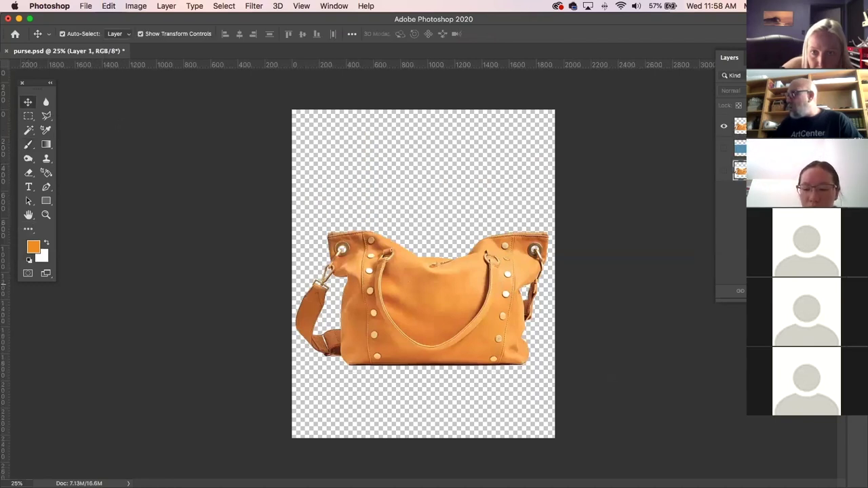
Add a new layer named wht above the bottom purse layer and fill it with the white background colour
key(super+alt+shift+n)
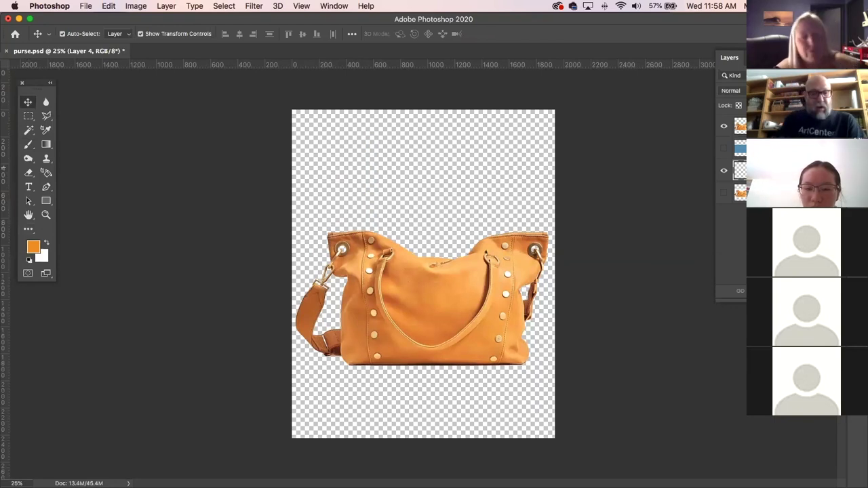
key(Return)
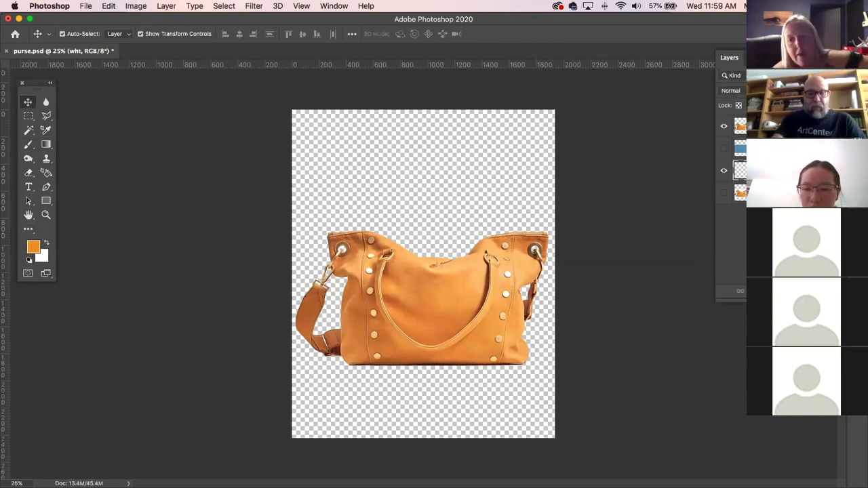
key(super+BackSpace)
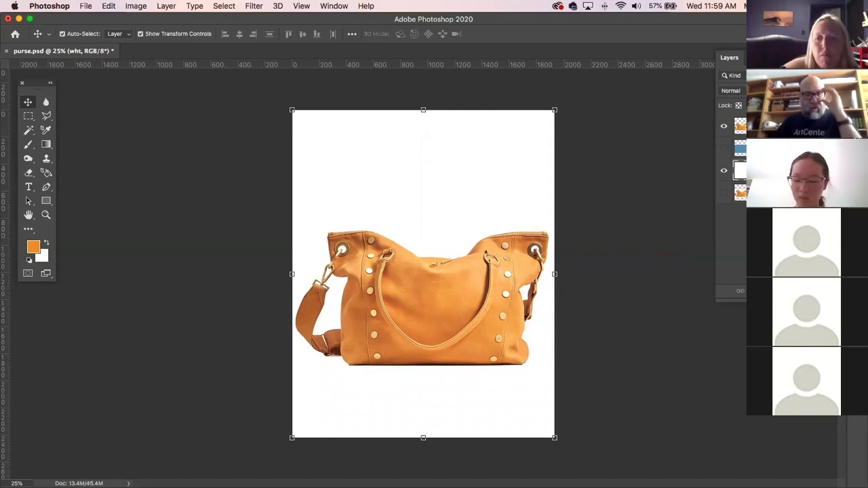
Try filling the wht layer with the orange foreground colour and undo the fill
key(alt+BackSpace)
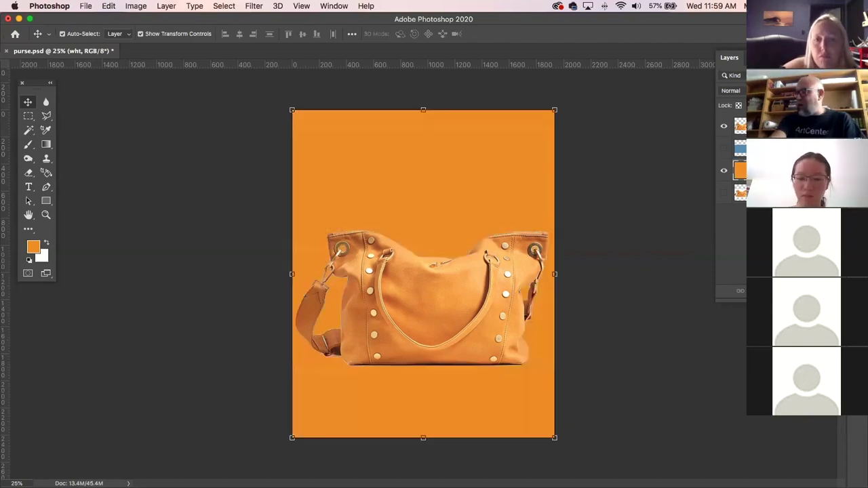
key(super+z)
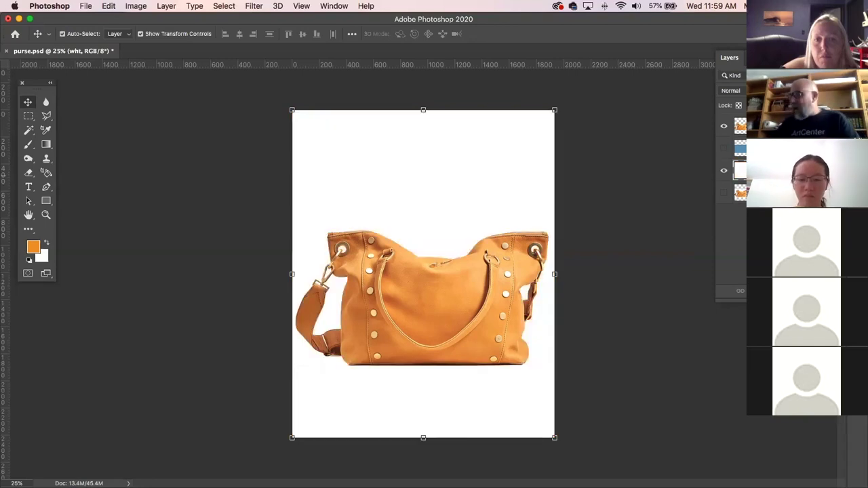
Add a new layer above wht and draw a vertical black-to-white linear gradient on it, from the canvas's upper edge to below the purse
click(135, 219)
click(46, 145)
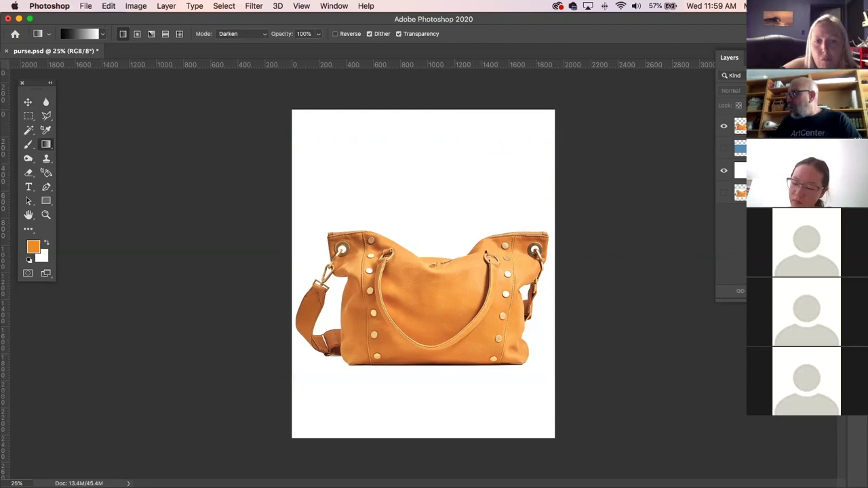
key(super+alt+shift+n)
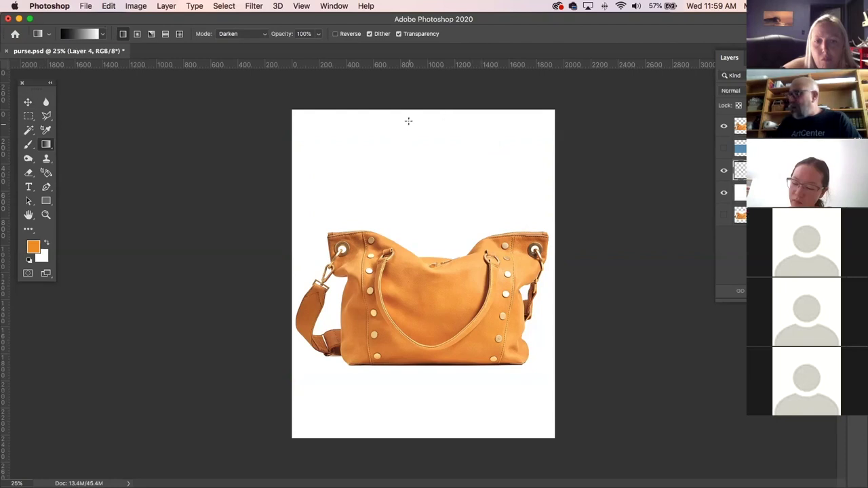
drag(422, 105, 390, 395)
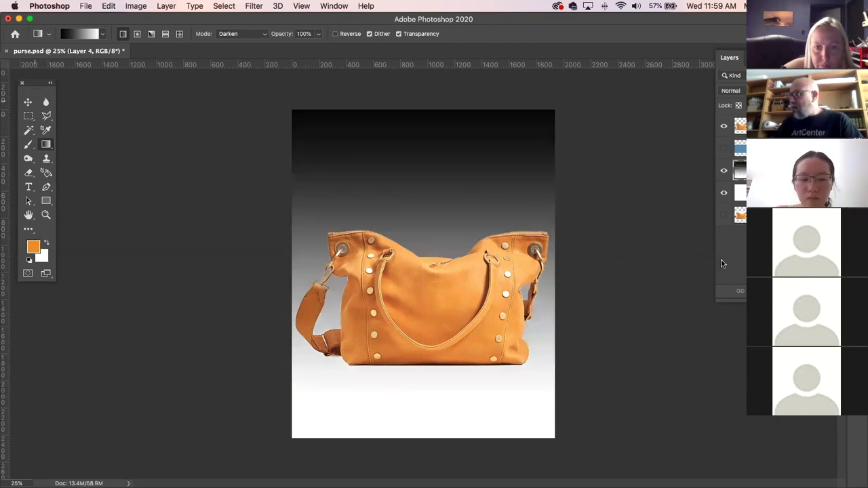
Move the cut-out purse on Layer 2 up into the darker part of the gradient, leaving empty space beneath it
key(v)
click(442, 288)
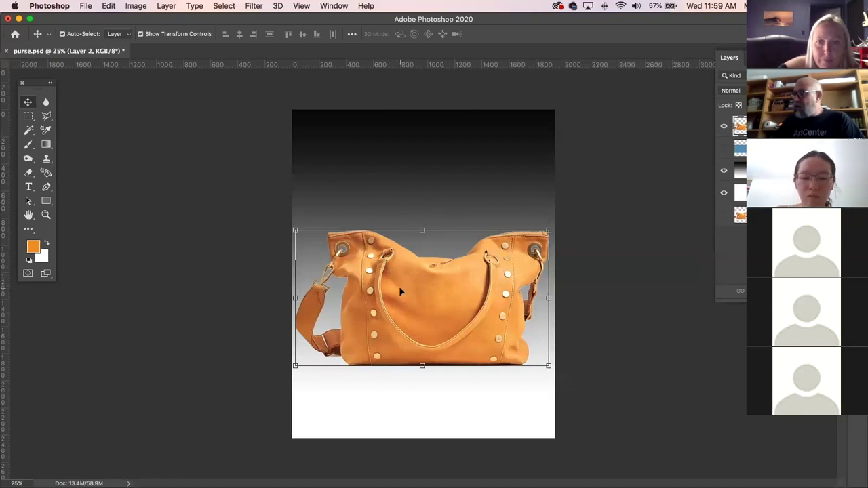
drag(401, 292, 408, 223)
key(super+z)
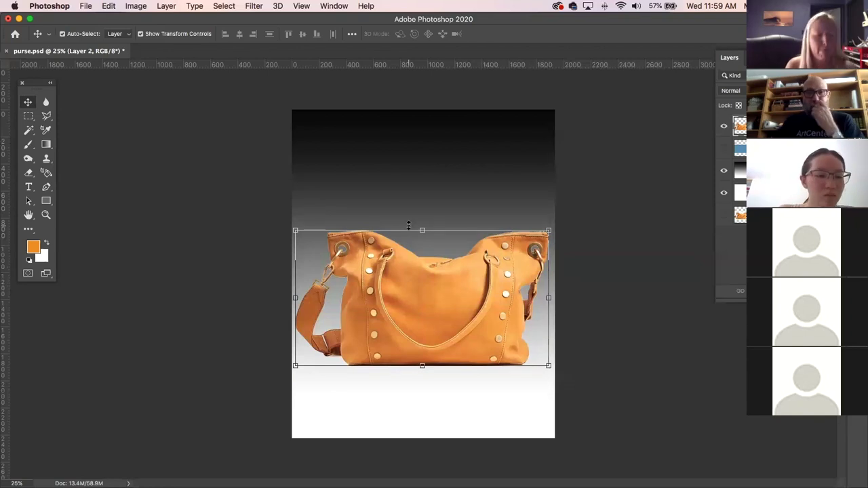
drag(462, 283, 469, 209)
key(z)
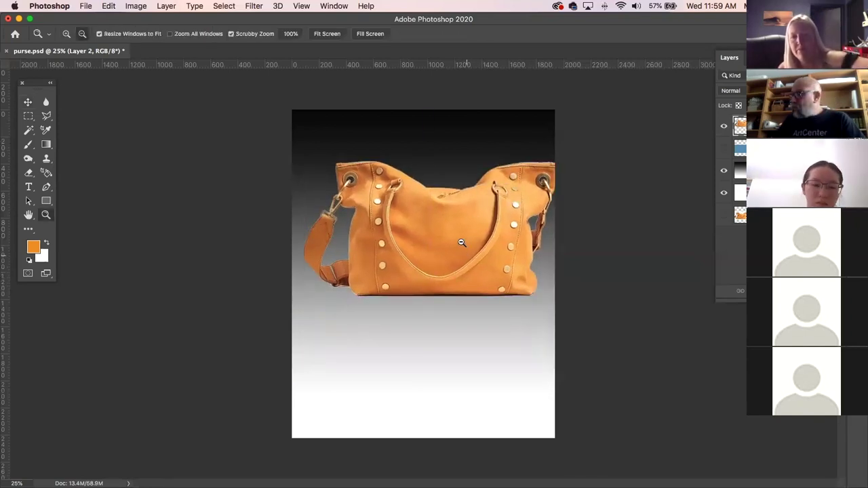
Undo the purse's last move and duplicate Layer 2 in place, ordering the copy directly beneath the original
key(super+z)
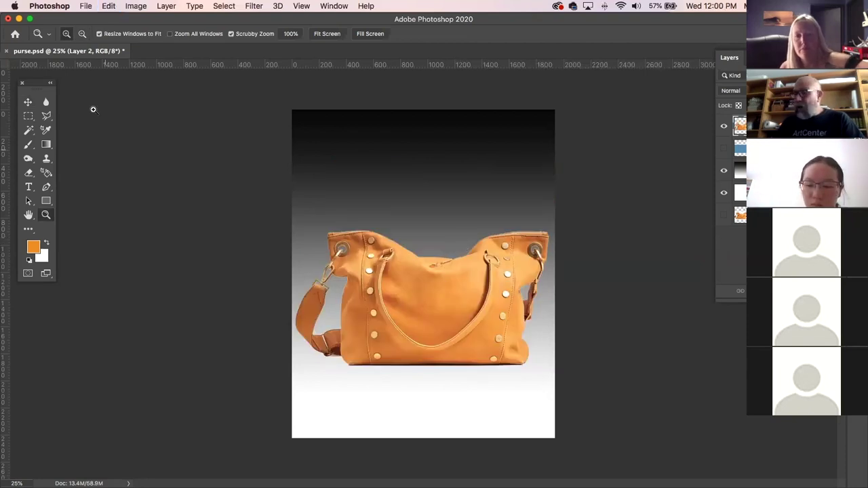
click(28, 102)
drag(434, 303, 442, 278)
click(724, 148)
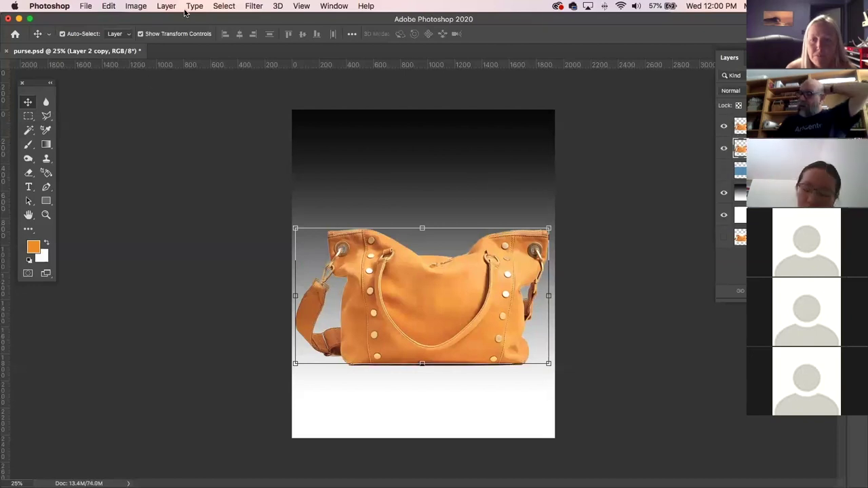
Flip the Layer 2 copy vertically and move it straight down so it mirrors the purse from its base
click(112, 7)
mouse_move(108, 259)
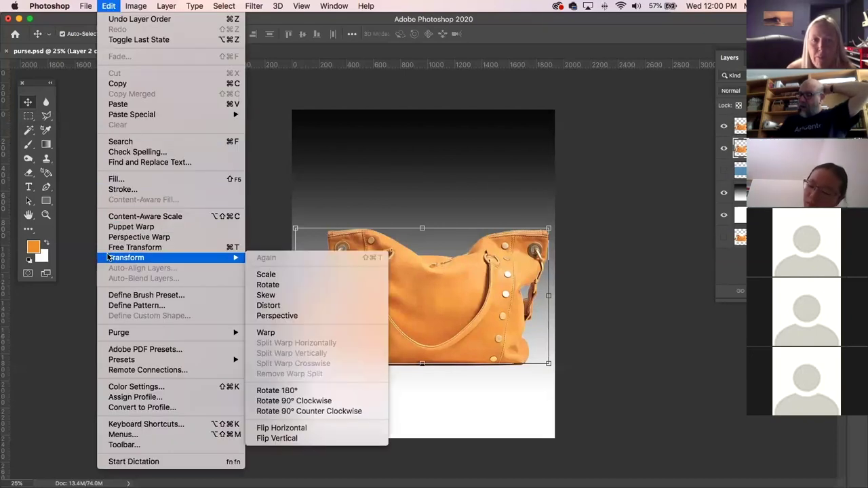
click(329, 439)
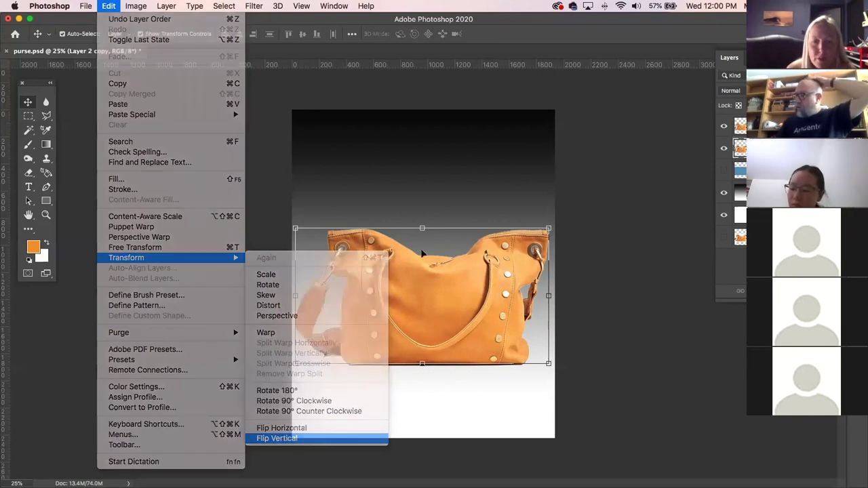
drag(440, 237, 437, 370)
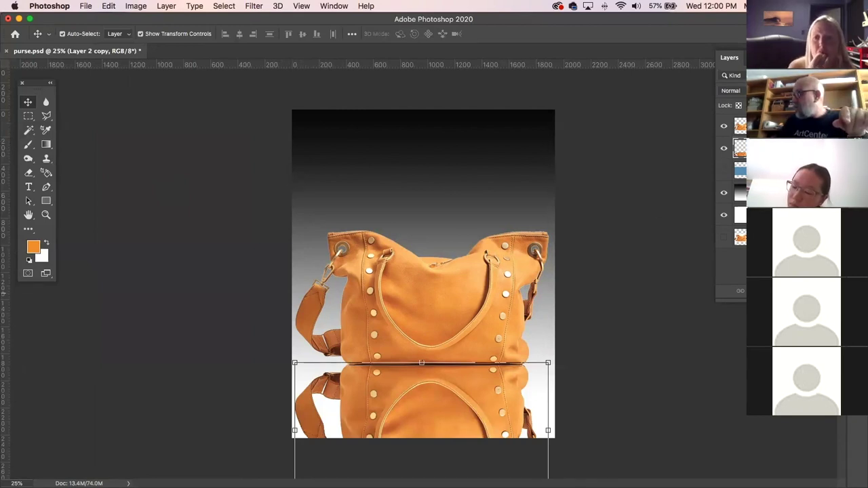
Add a layer mask to the flipped Layer 2 copy
double_click(710, 23)
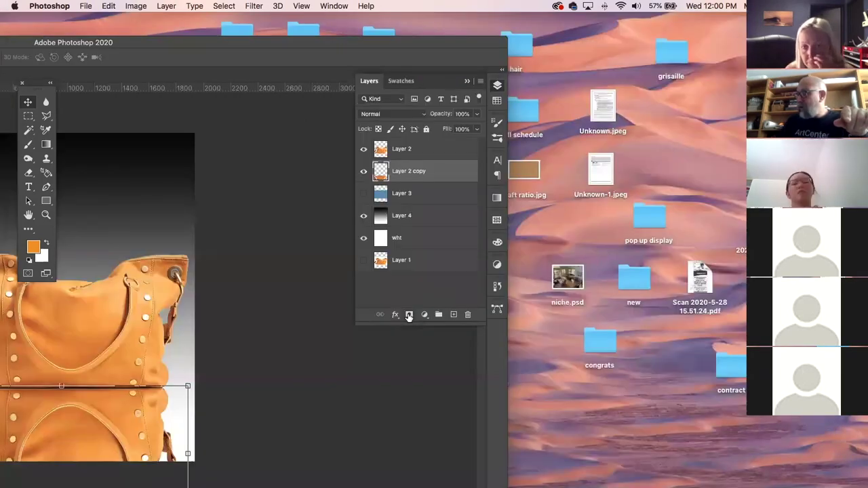
click(410, 316)
drag(111, 45, 113, 44)
double_click(113, 42)
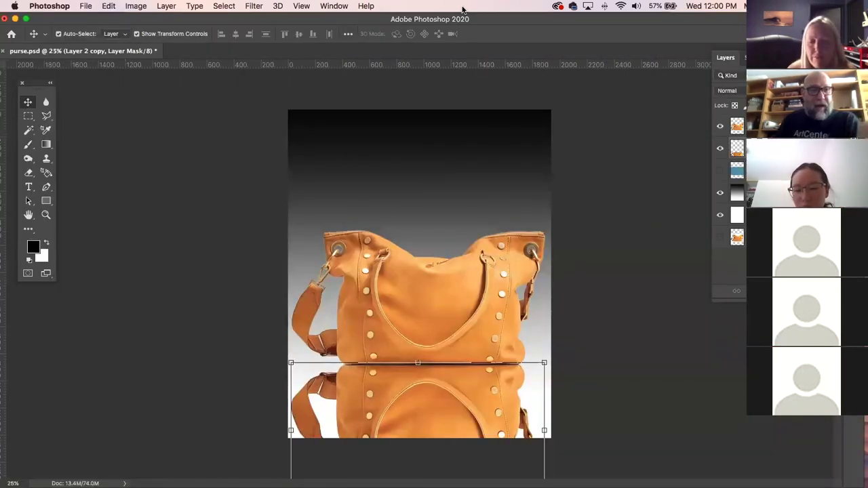
Draw a vertical black-to-white linear gradient on the reflection's mask, from the canvas's lower edge up into the purse
click(46, 144)
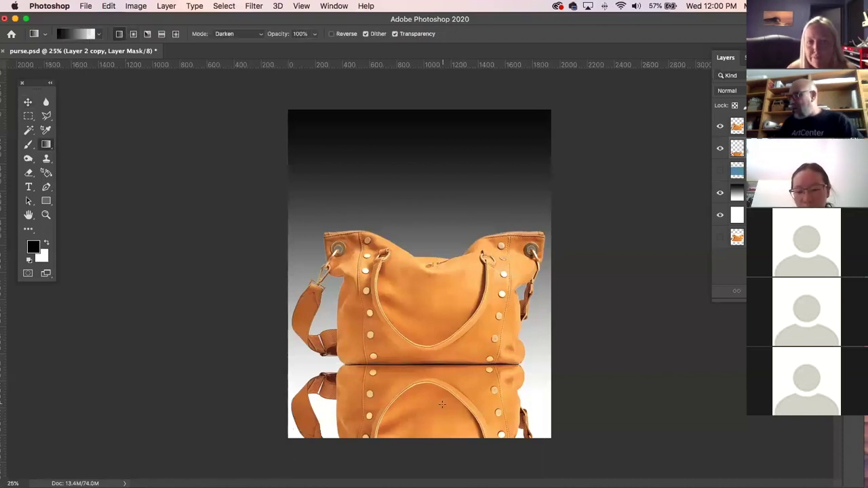
drag(439, 402, 436, 368)
key(super+z)
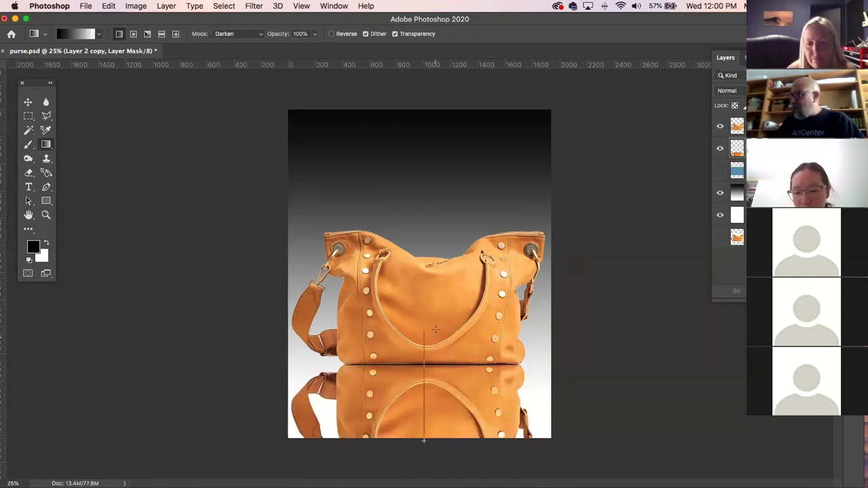
drag(435, 330, 436, 331)
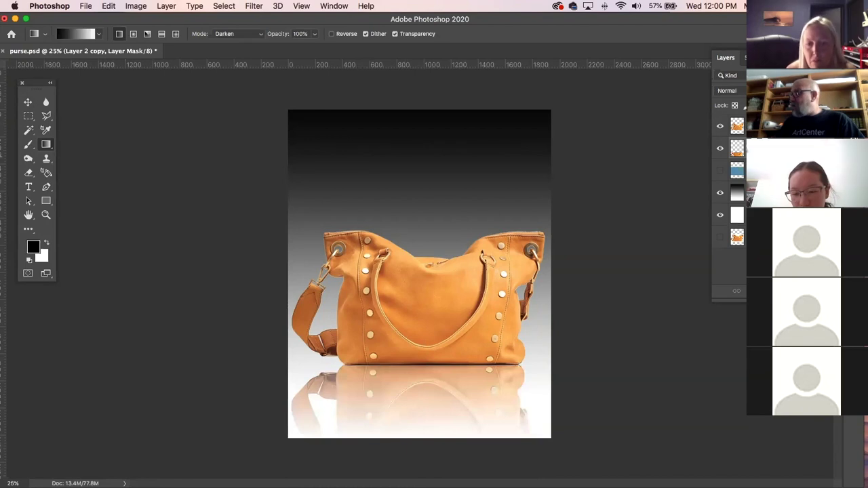
Select the Layer 2 copy image instead of its mask and lower the layer's opacity for a fainter reflection
drag(716, 17, 267, 47)
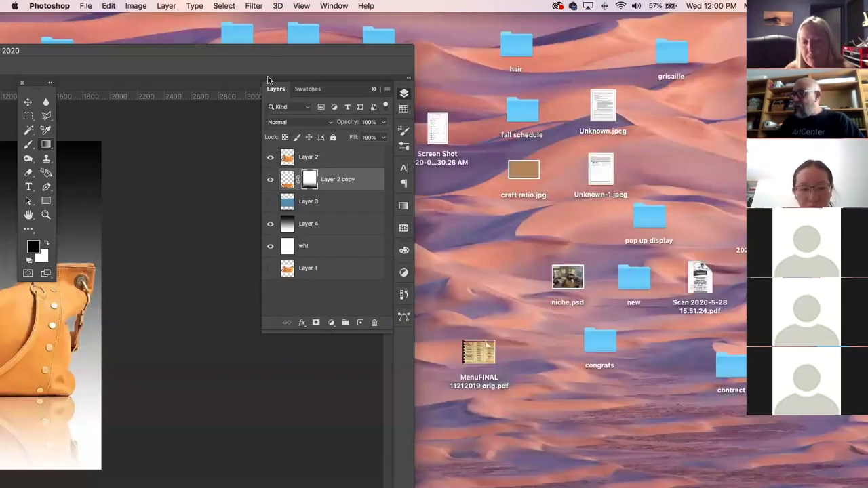
double_click(199, 49)
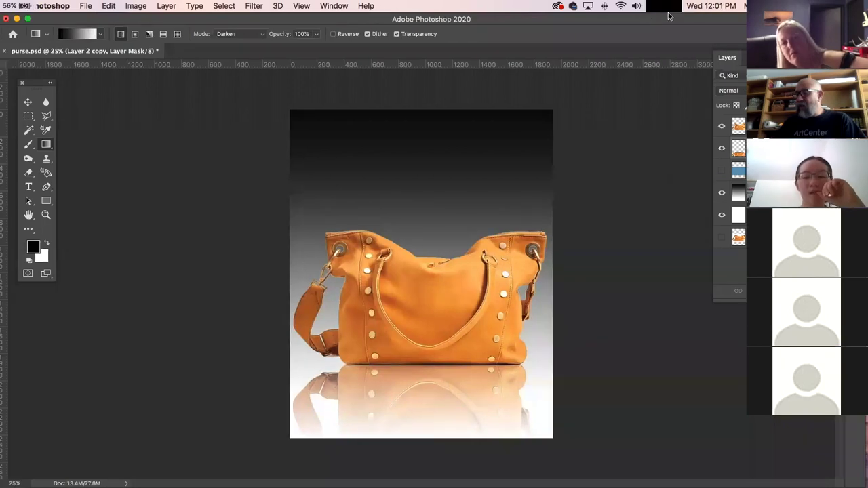
click(735, 148)
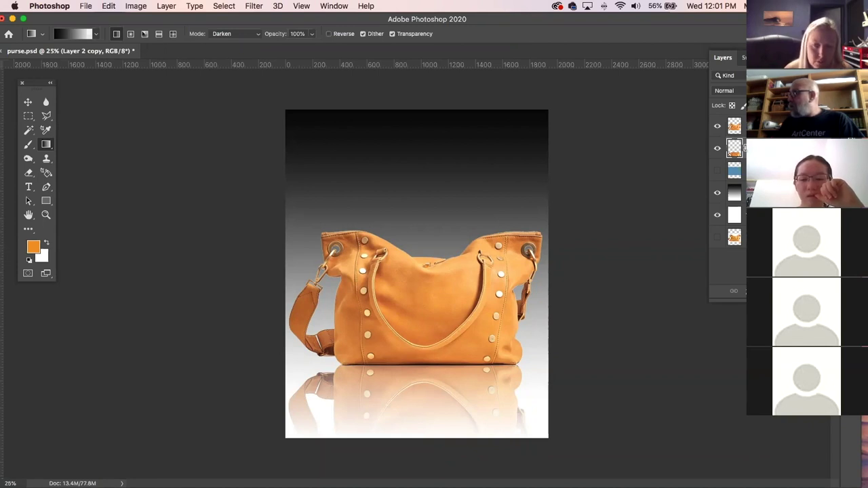
drag(811, 101, 792, 102)
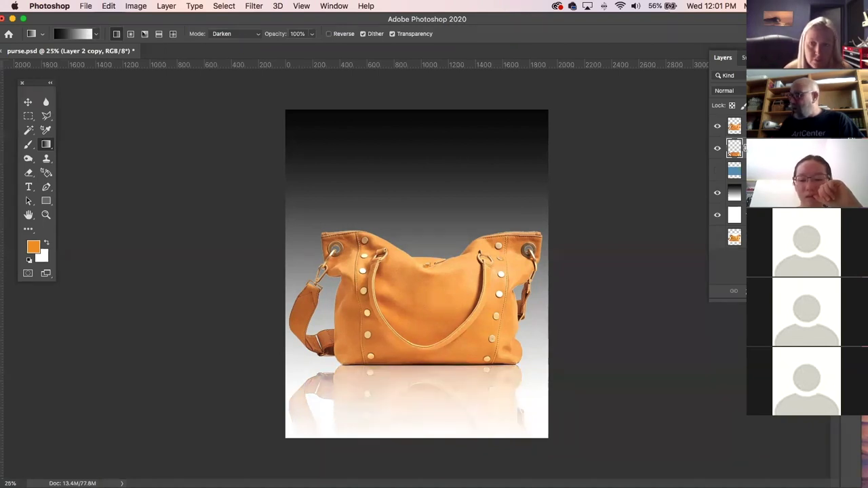
Duplicate the purse on Layer 2 and place the copy straight above the original, overlapping its upper part
click(28, 101)
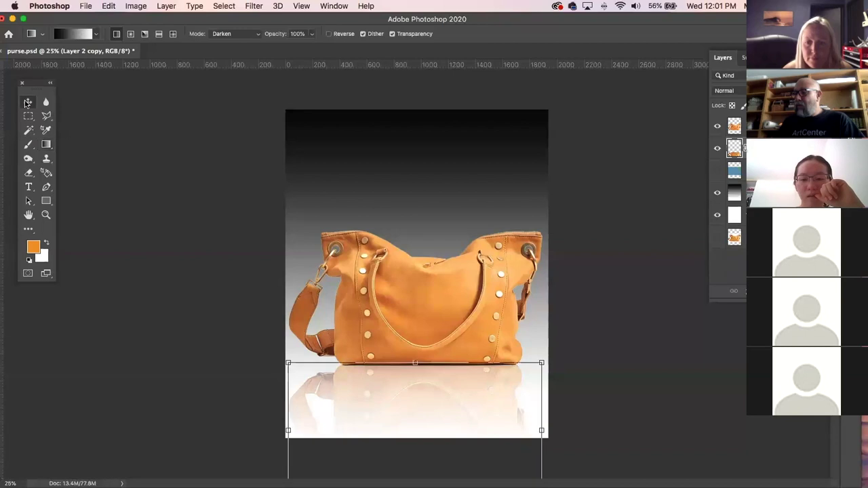
click(465, 285)
drag(465, 282, 479, 201)
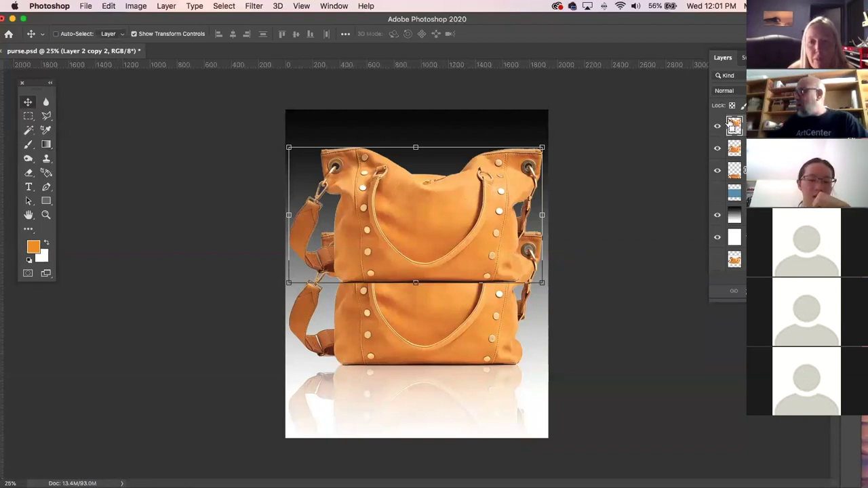
Load the outline of Layer 2 copy 2 as a selection, fill it with a light warm grey swatch and deselect
super+click(735, 126)
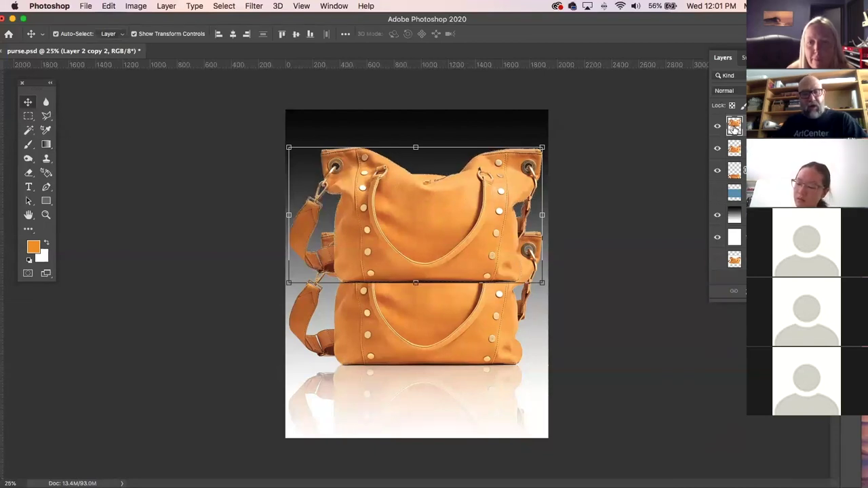
click(744, 57)
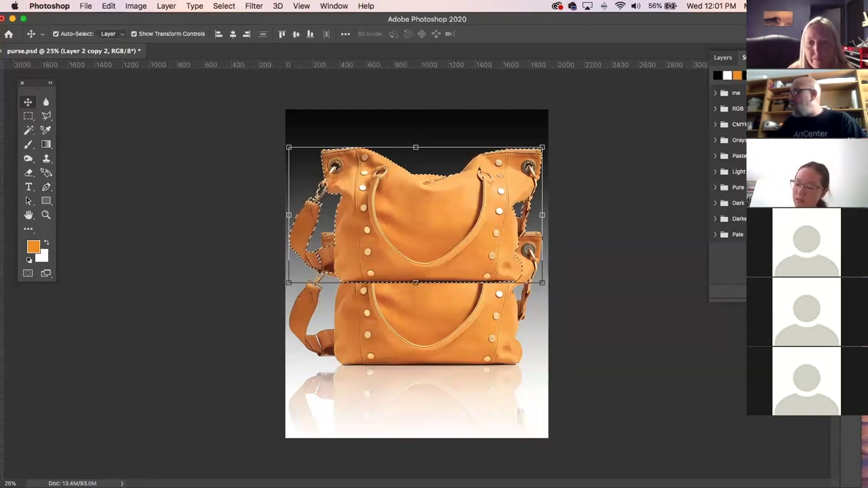
click(776, 75)
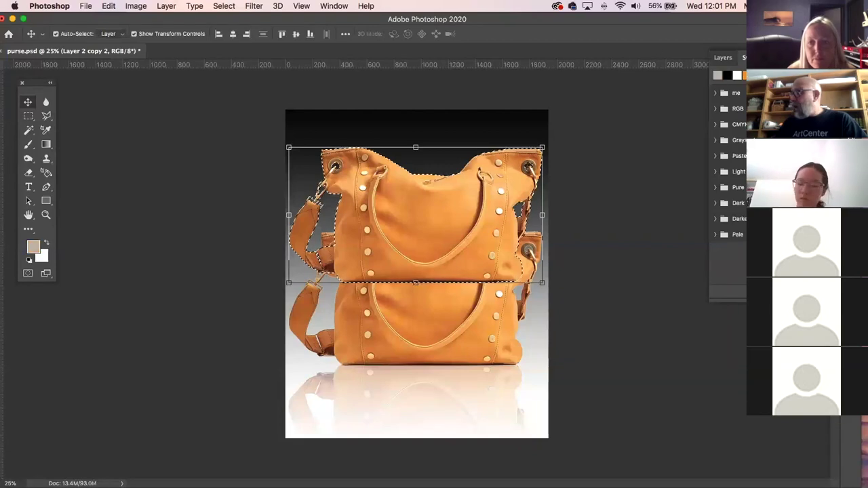
key(alt+BackSpace)
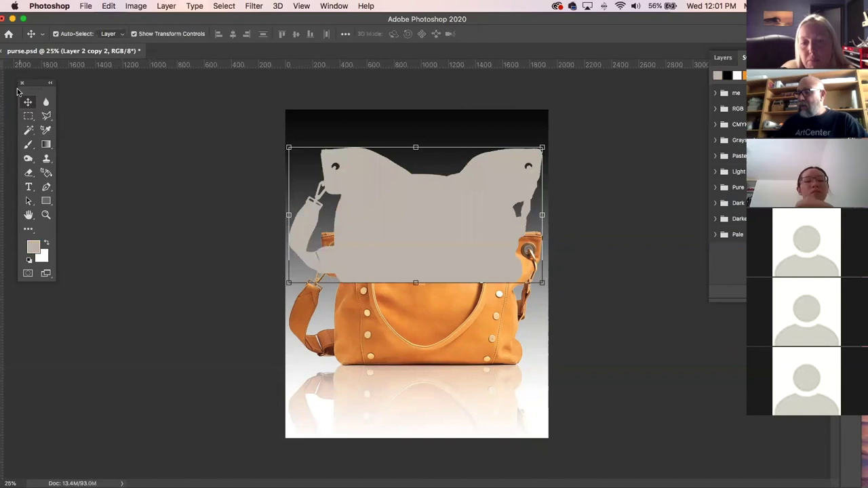
Move the grey silhouette down exactly over the purse and order its layer beneath Layer 2
drag(440, 216, 441, 299)
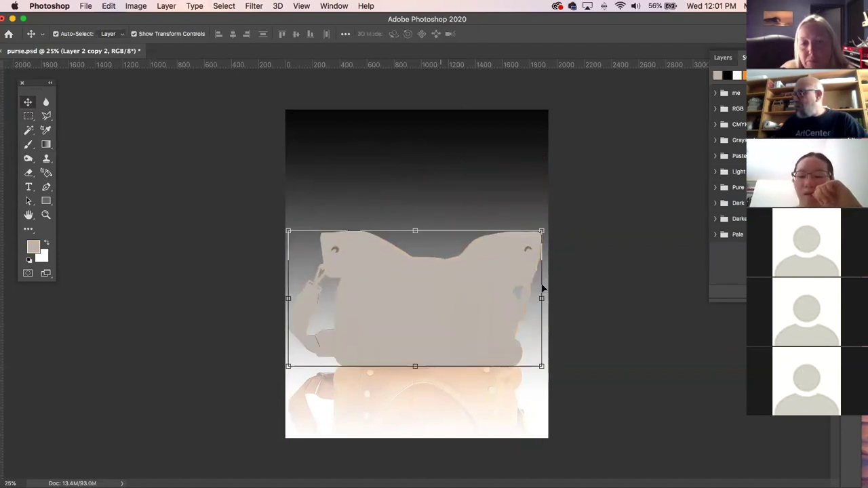
key(F7)
drag(735, 148, 734, 122)
Squash the grey silhouette down to the purse's base at 7.25% height, keeping its width at 100%
drag(415, 230, 430, 263)
key(super+z)
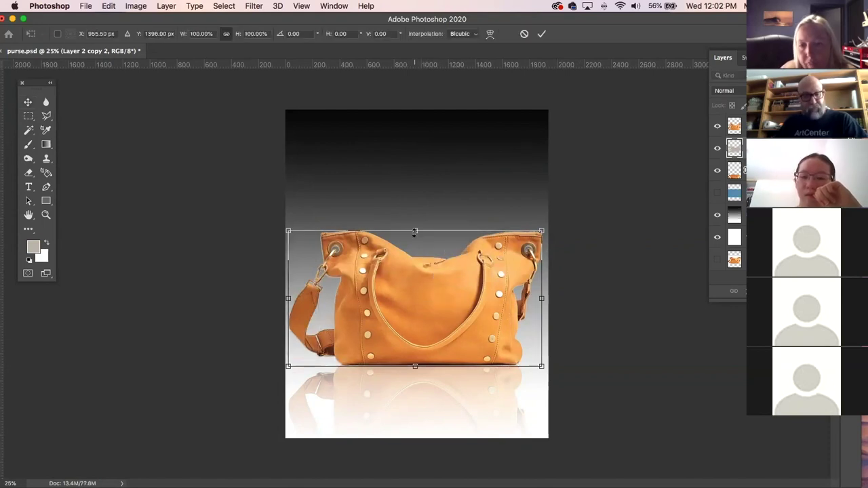
drag(415, 232, 415, 360)
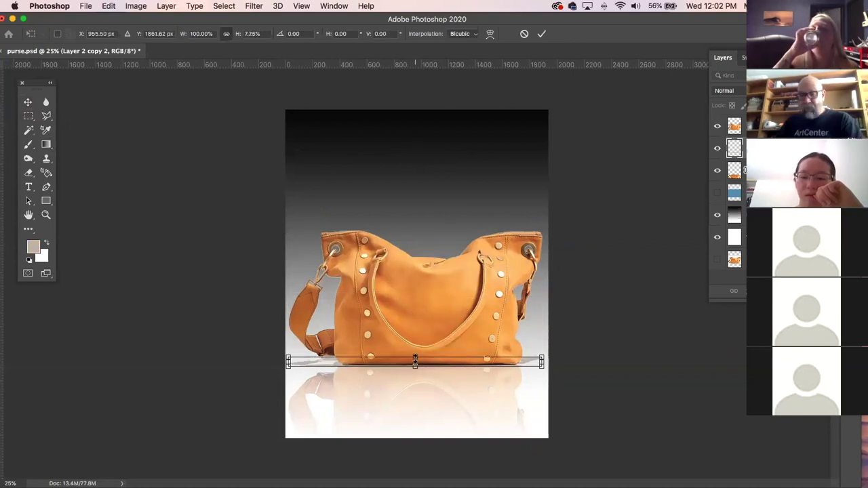
key(Return)
Set Layer 2 copy 2 to the Multiply blend mode and compare the image with the shadow hidden and shown
click(724, 90)
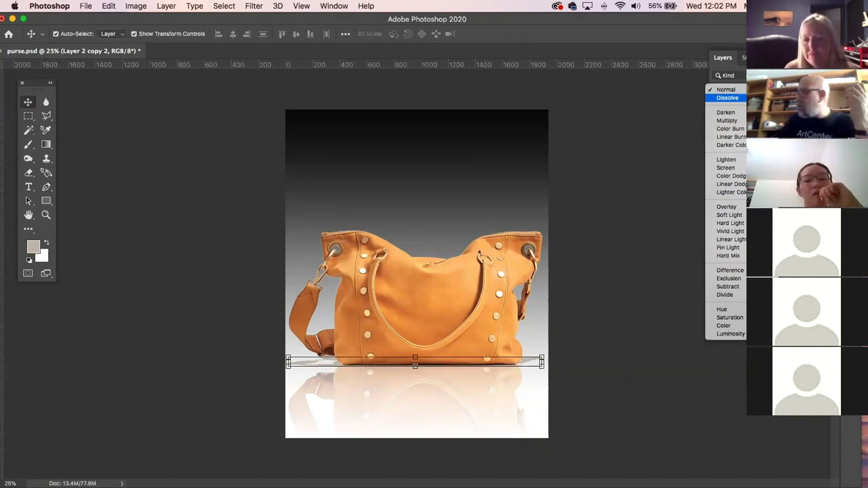
click(726, 120)
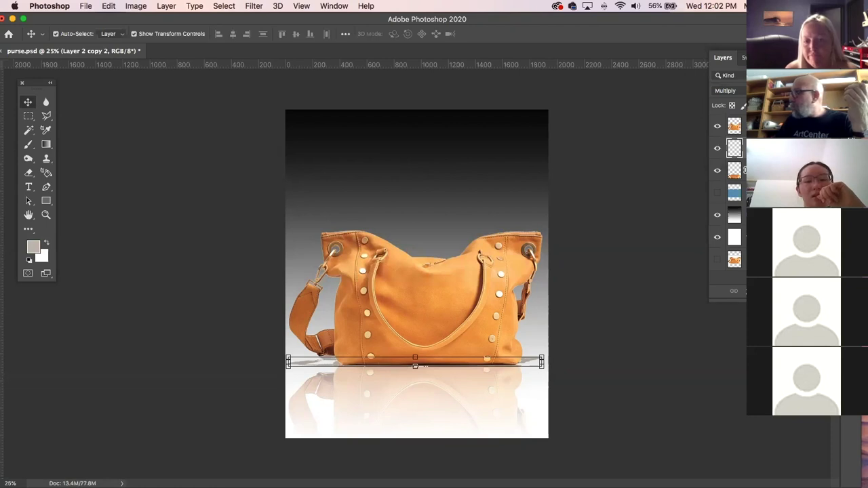
click(718, 148)
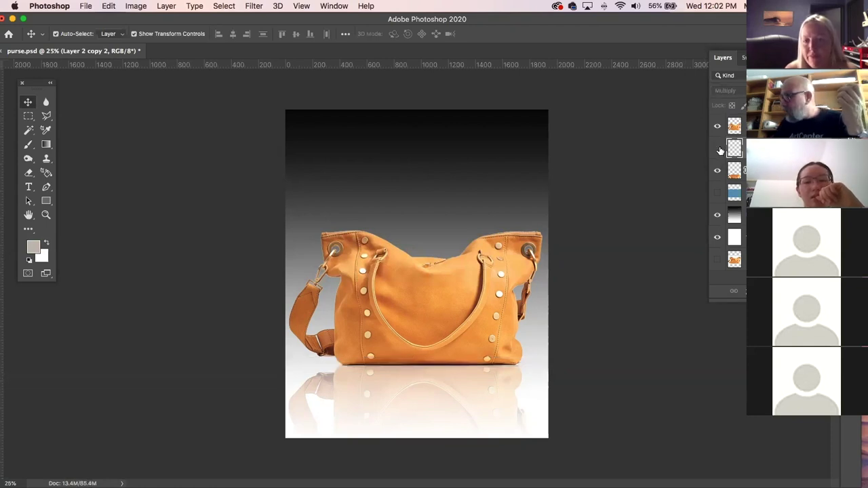
click(735, 148)
click(717, 147)
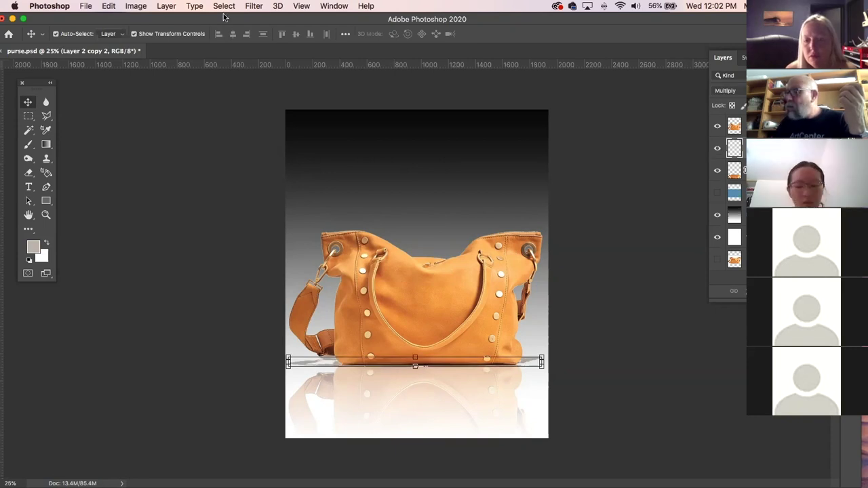
drag(754, 19, 343, 35)
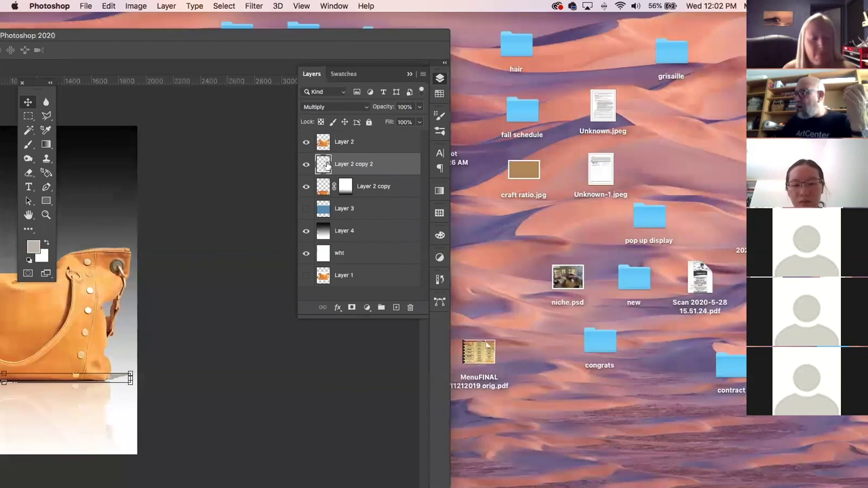
click(306, 165)
click(306, 165)
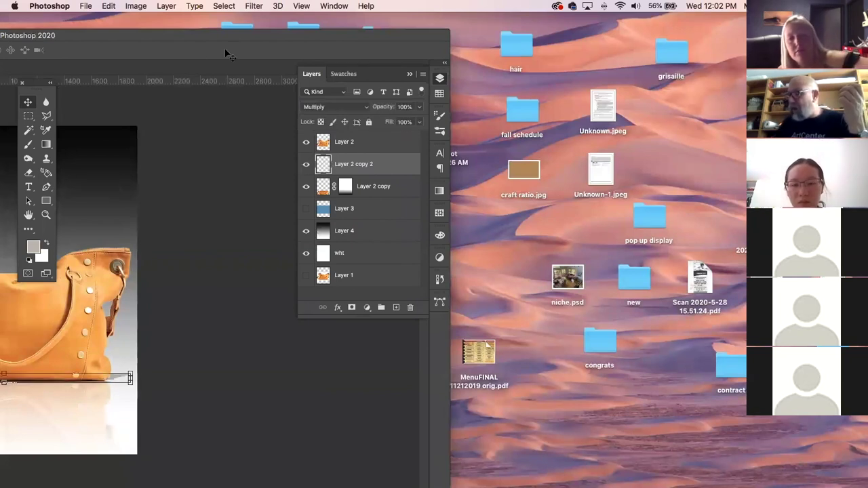
drag(170, 36, 442, 39)
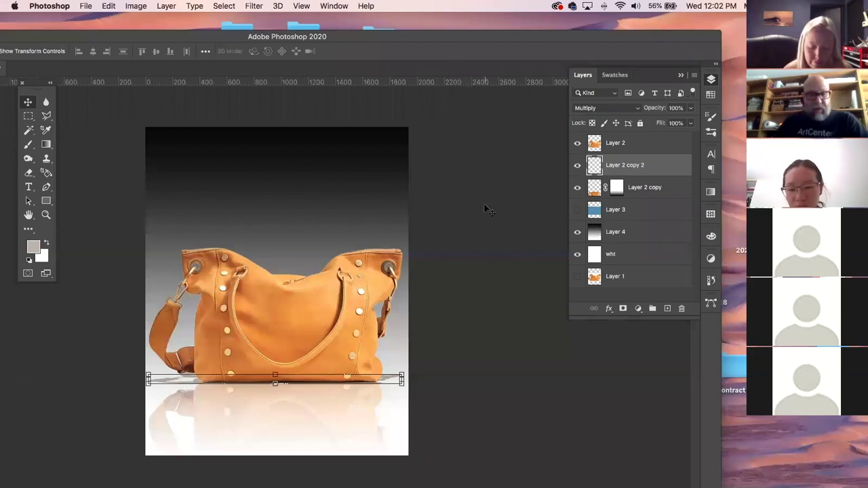
Darken the flattened shadow on Layer 2 copy 2 with a Levels adjustment
key(super+l)
drag(488, 219, 508, 222)
click(609, 119)
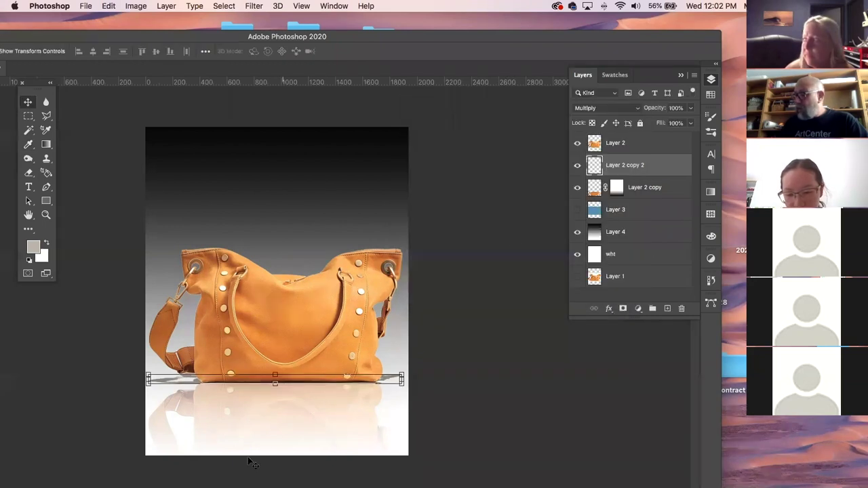
Scale the flattened shadow on Layer 2 copy 2 proportionally to 96.51%
key(super+t)
drag(274, 382, 276, 385)
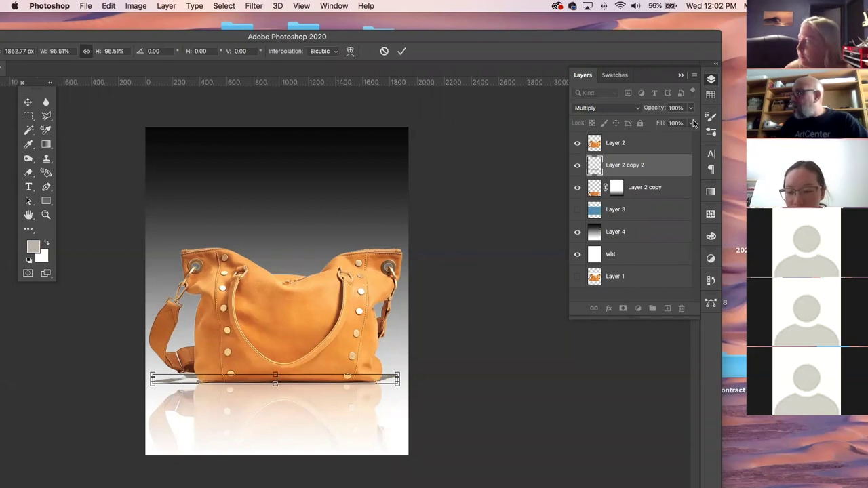
drag(560, 45, 459, 60)
click(588, 125)
mouse_move(589, 137)
mouse_down()
mouse_move(565, 132)
mouse_move(574, 135)
mouse_up()
click(349, 53)
double_click(349, 53)
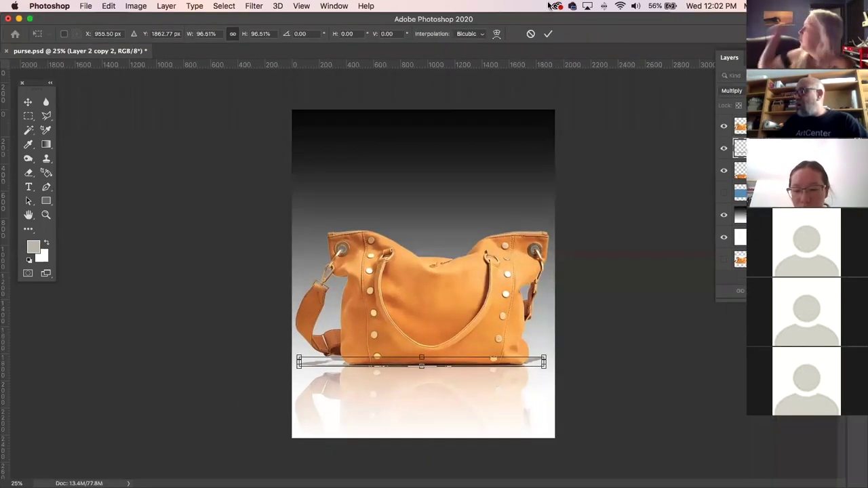
click(251, 6)
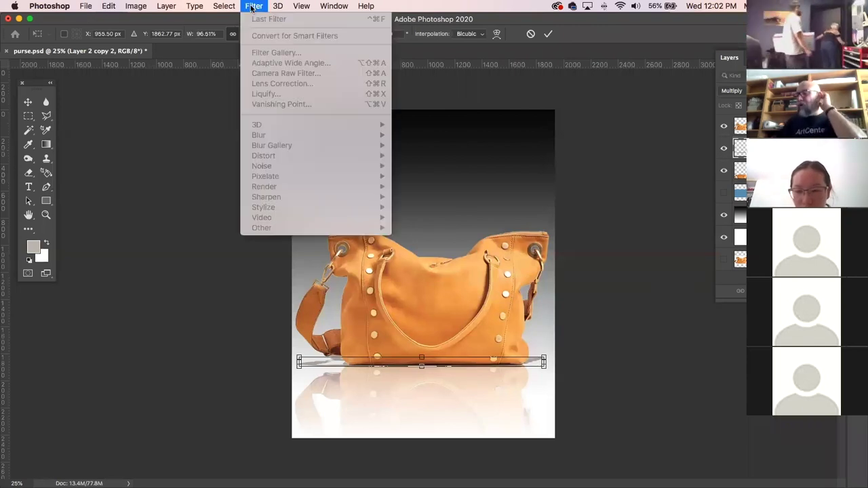
click(251, 7)
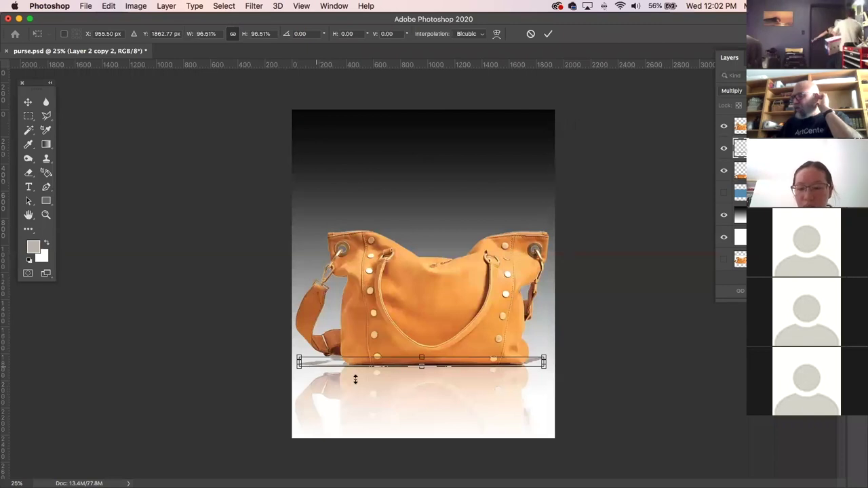
key(Return)
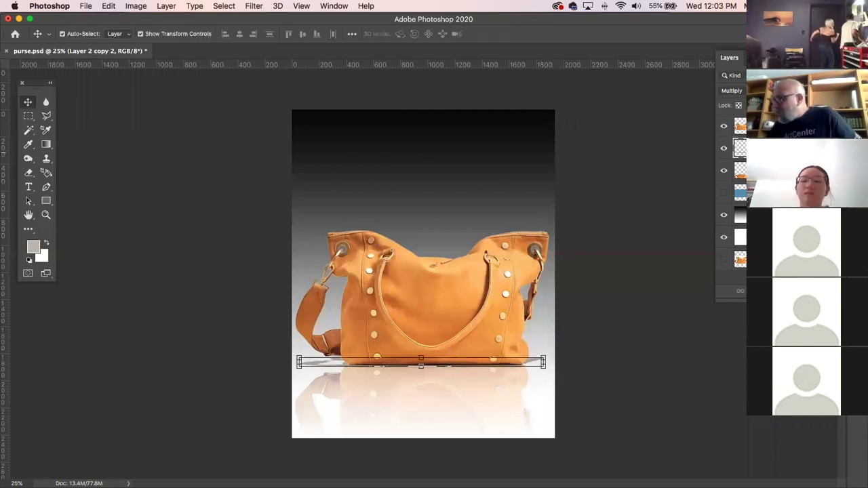
key(super+t)
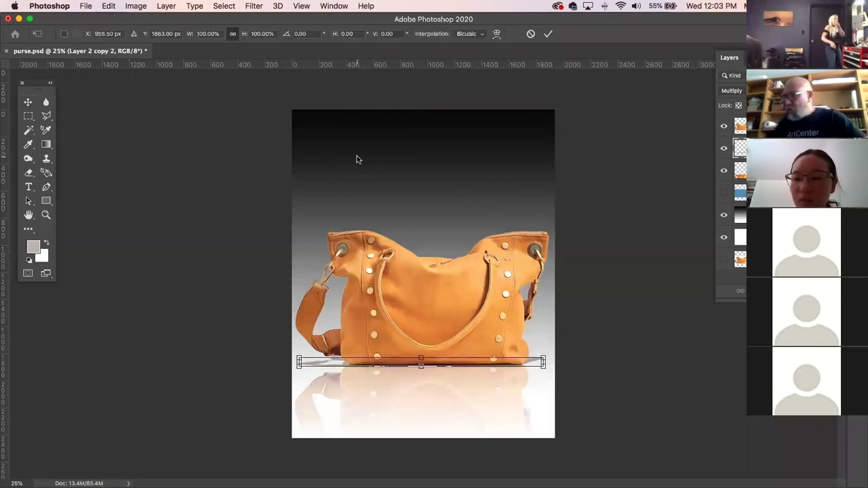
click(254, 6)
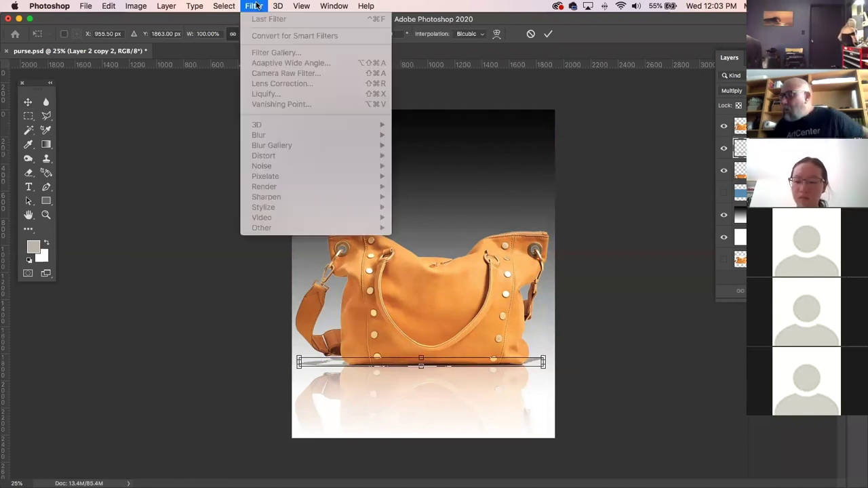
key(Escape)
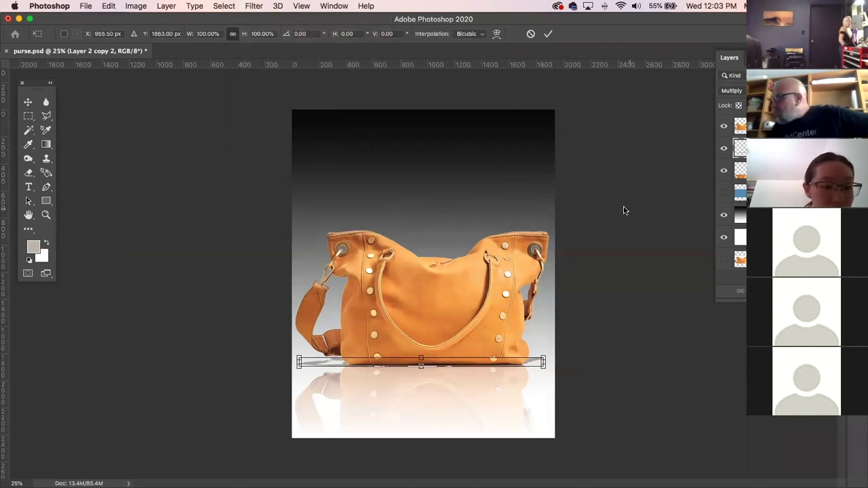
key(Return)
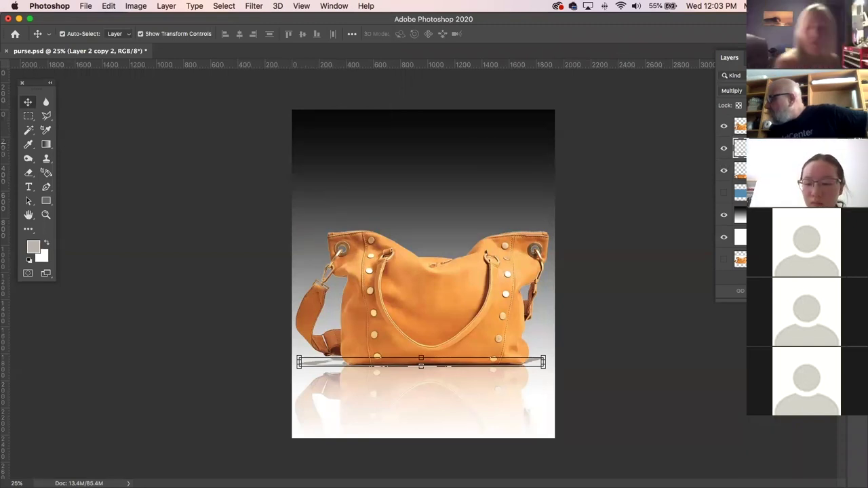
click(135, 6)
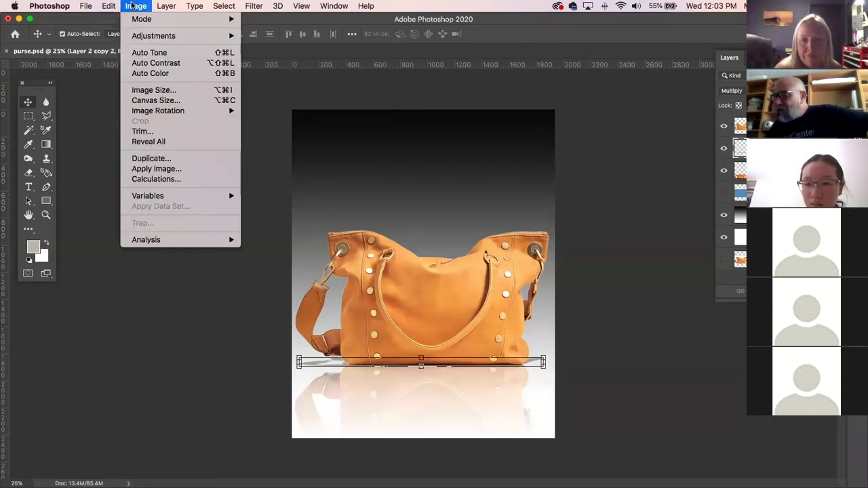
mouse_move(167, 6)
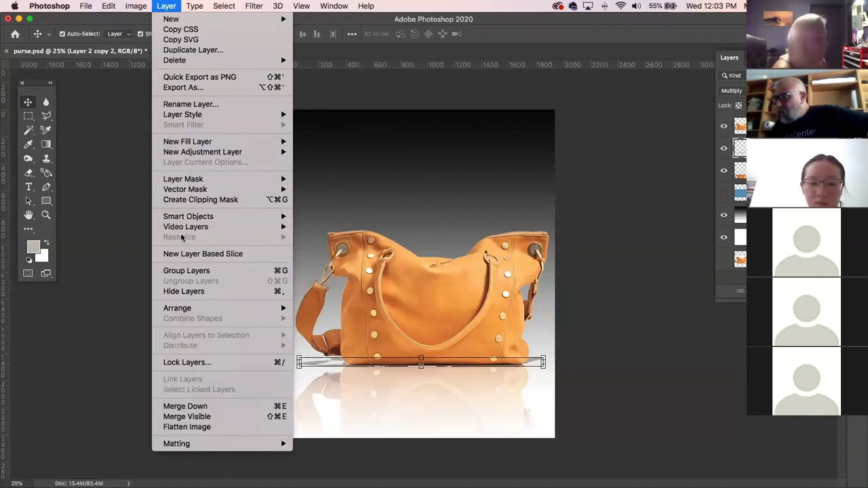
click(120, 246)
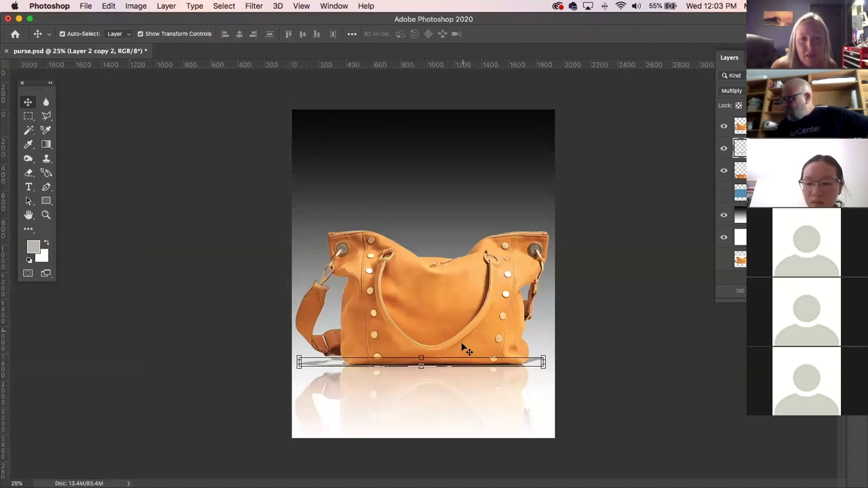
Compare the image with the shadow on Layer 2 copy 2 hidden and shown, leaving no layer selected
click(663, 403)
click(739, 147)
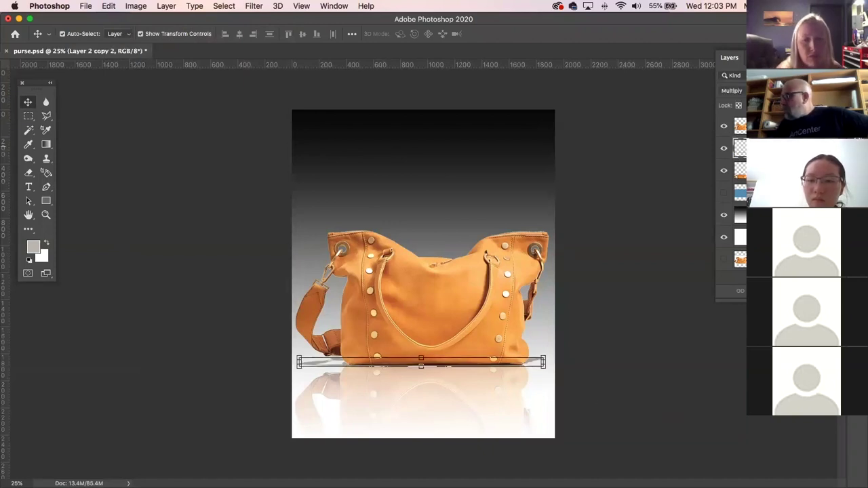
click(724, 148)
click(724, 147)
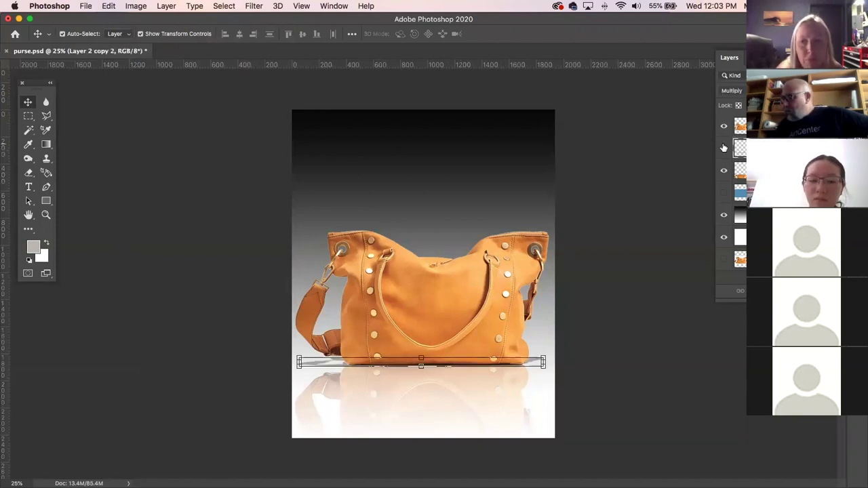
click(168, 191)
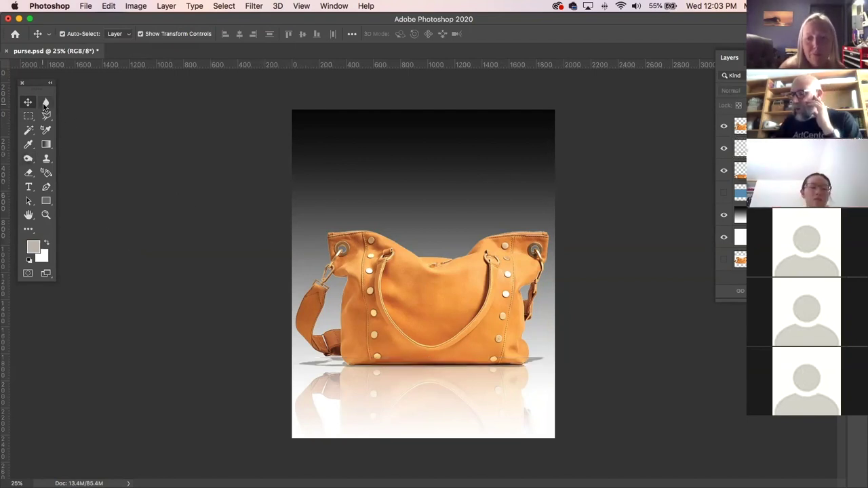
Try extending the canvas beyond the image's left edge with the Crop tool, undo it, and return to the Move tool
key(c)
click(28, 229)
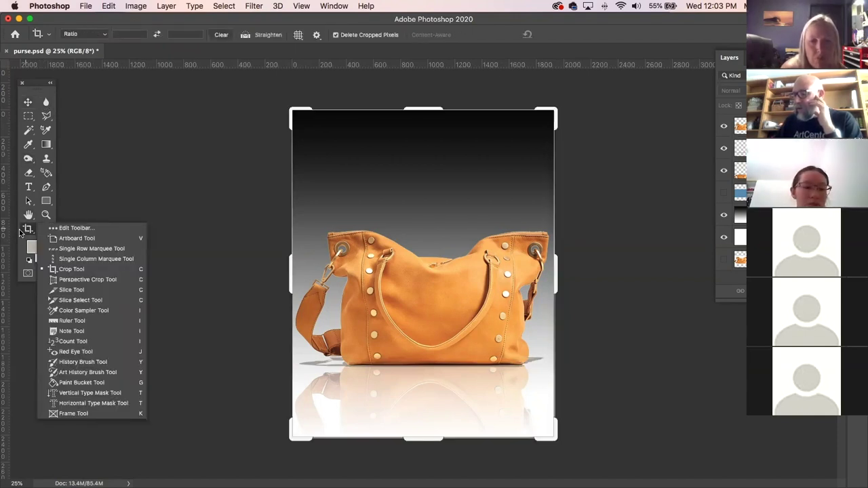
click(30, 230)
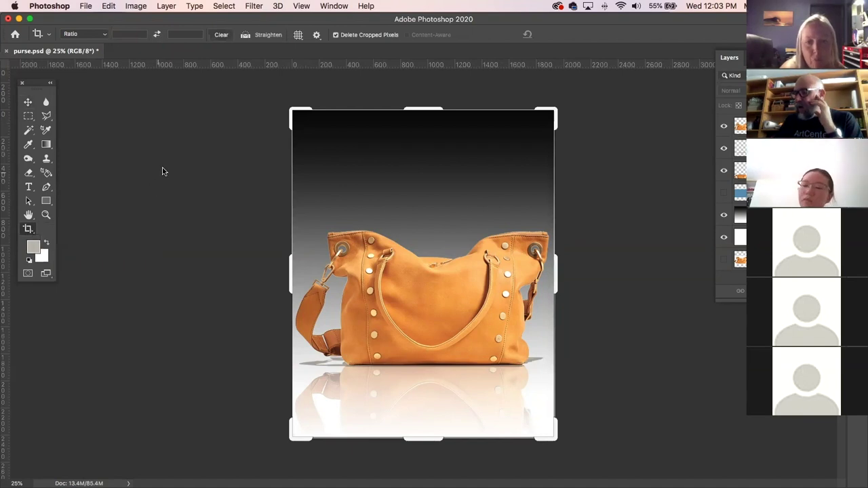
click(28, 100)
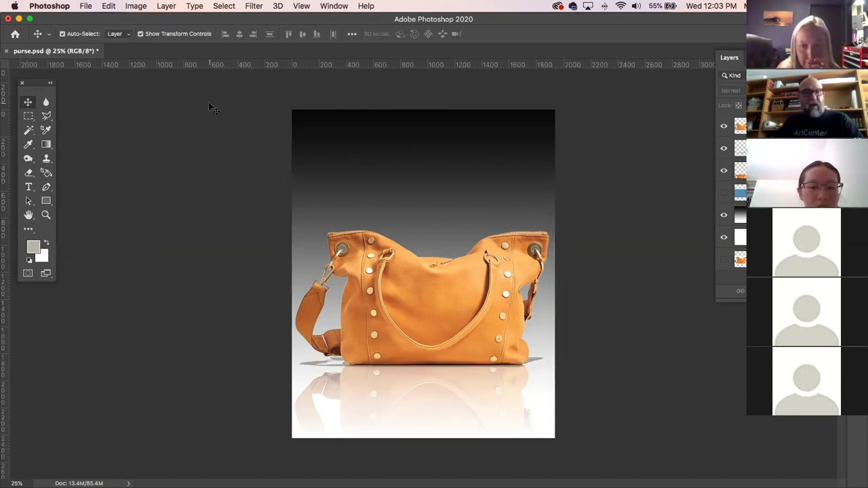
key(c)
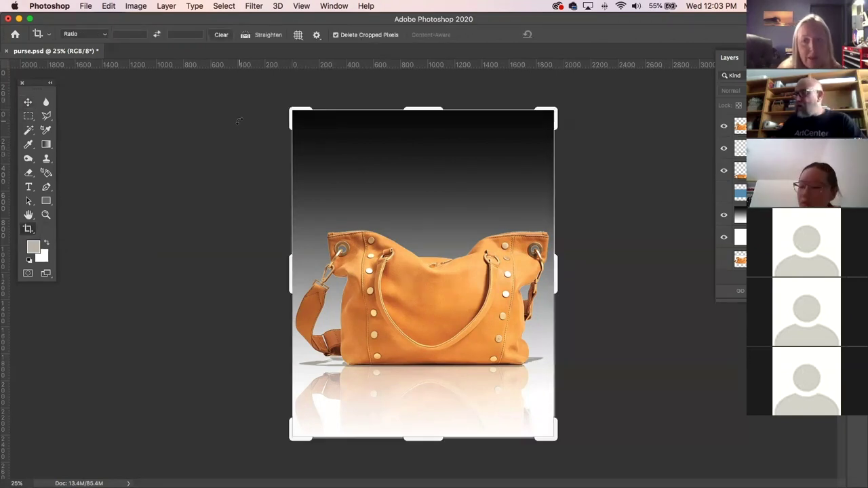
drag(291, 272, 234, 282)
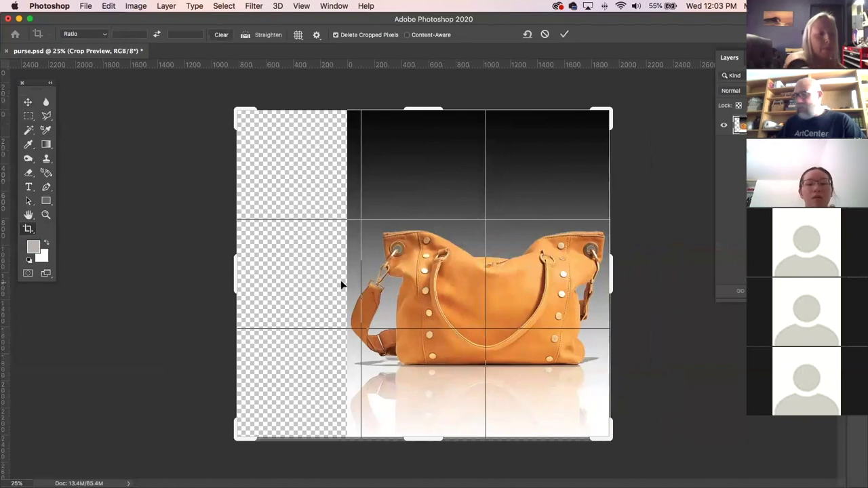
key(super+z)
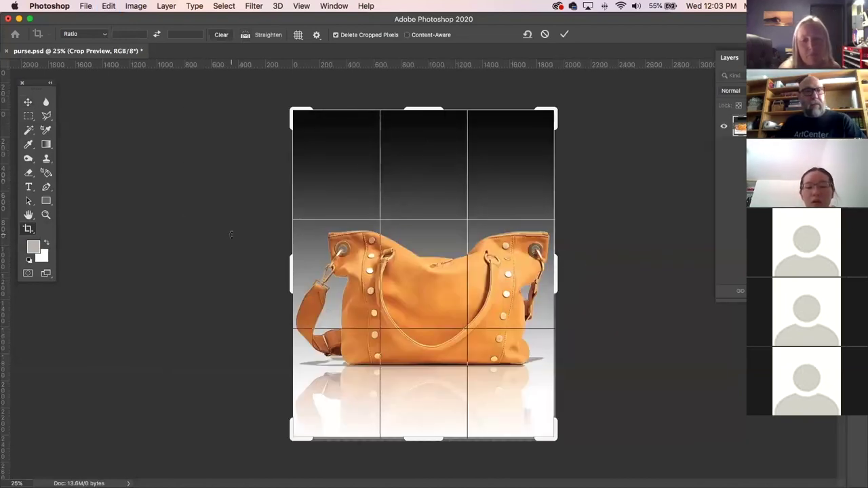
click(28, 101)
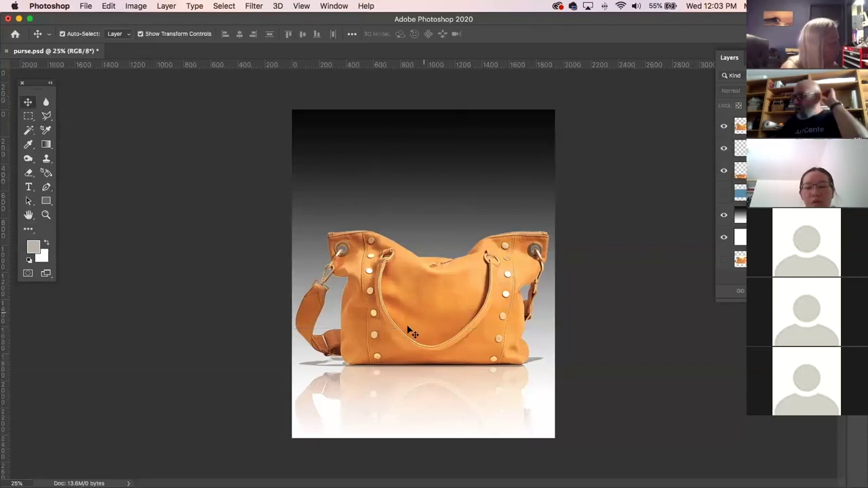
click(316, 363)
drag(314, 364, 344, 373)
key(super+z)
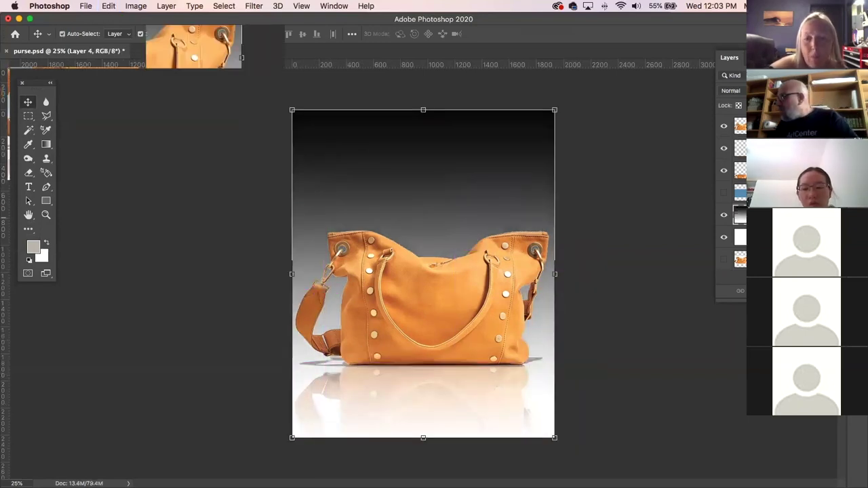
Check the shadow layer by hiding and showing it, and inspect its Levels without applying any adjustment
click(723, 149)
click(723, 148)
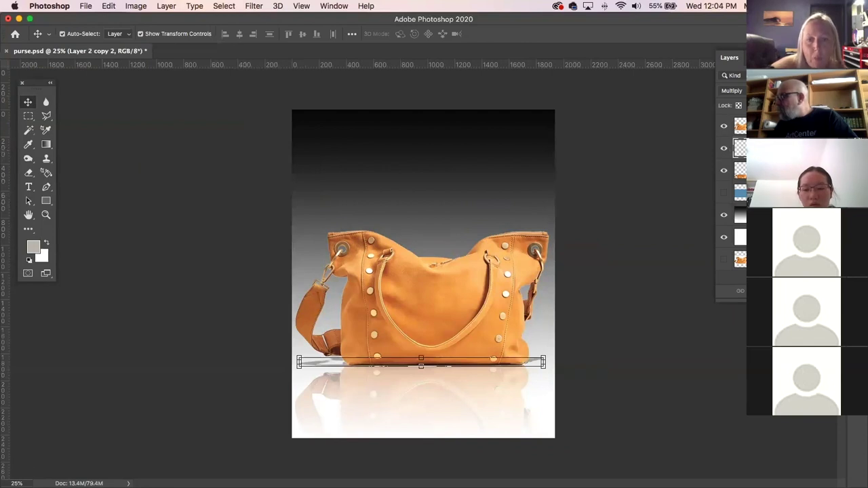
key(super+l)
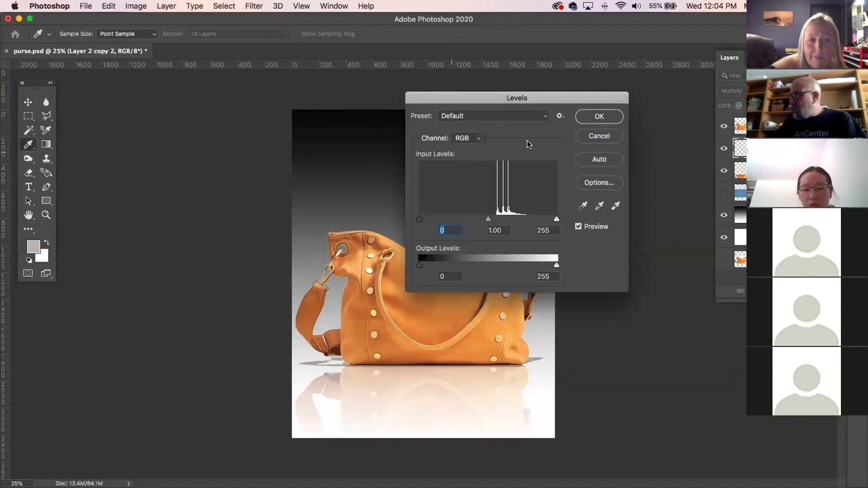
click(599, 136)
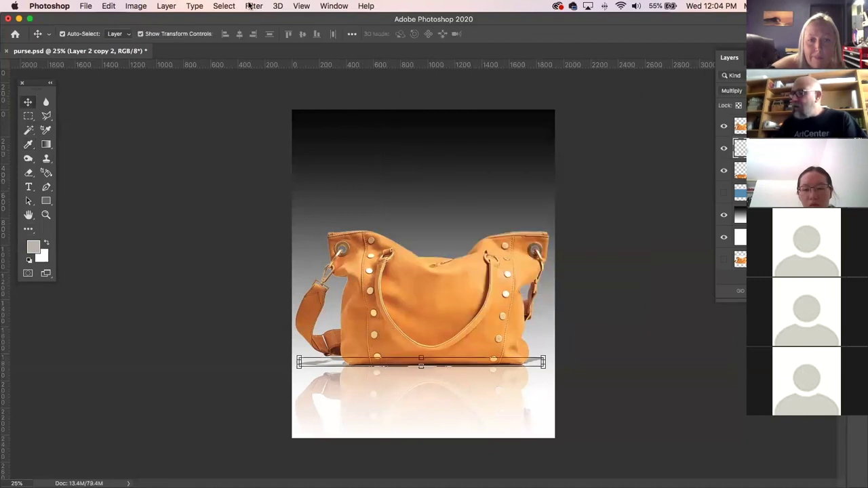
Soften the shadow on Layer 2 copy 2 with a Gaussian Blur of 4.0 pixels radius
click(252, 6)
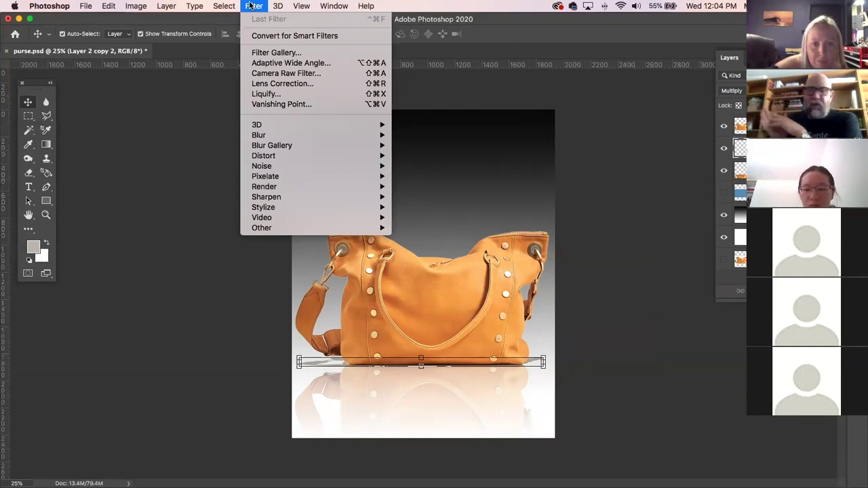
mouse_move(283, 131)
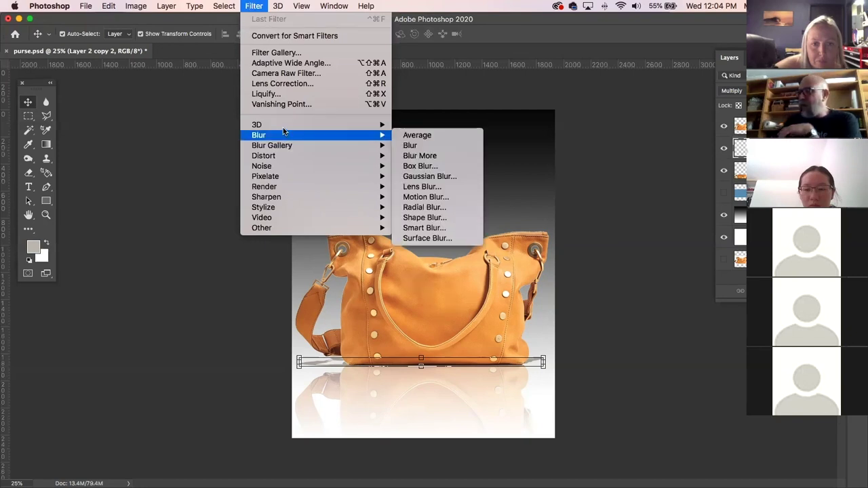
click(428, 177)
drag(633, 197, 194, 106)
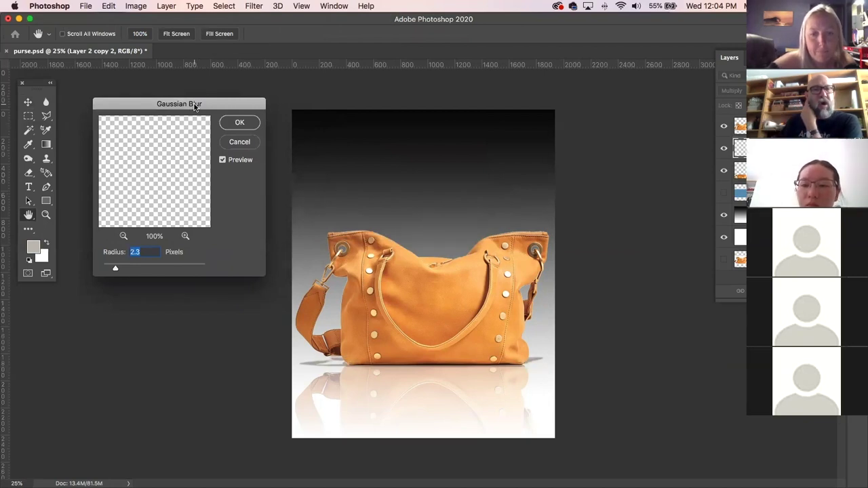
drag(116, 270, 156, 271)
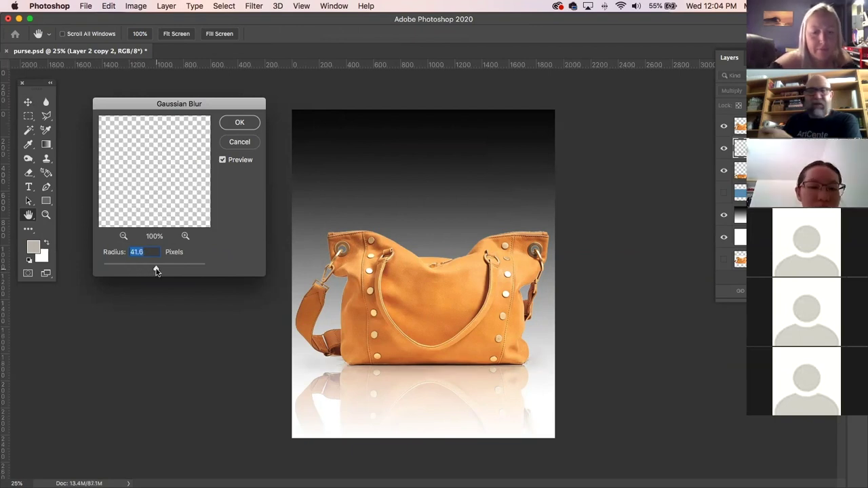
drag(156, 272, 132, 269)
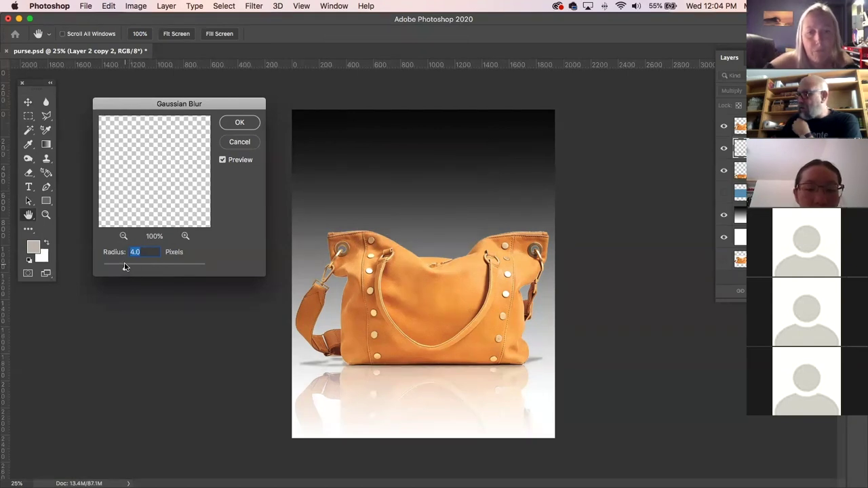
click(239, 122)
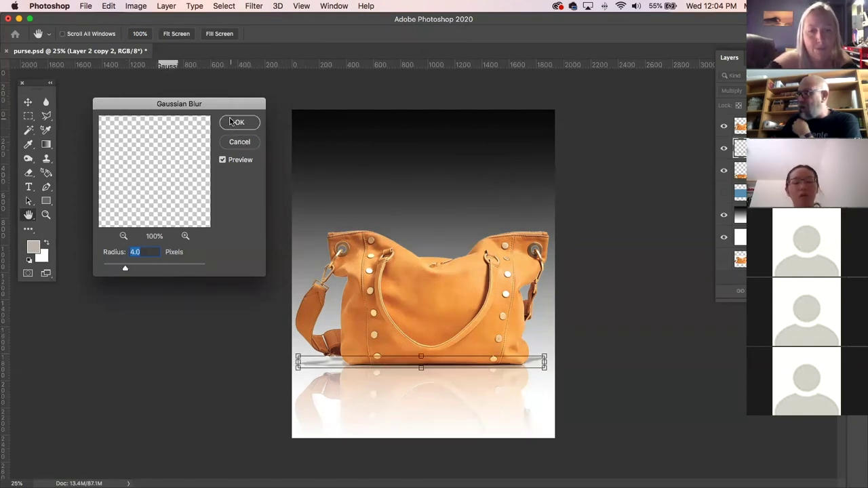
Try a Gaussian Blur of 21.9 pixels radius on the purse in Layer 2, cancel it, and leave no layer selected
click(429, 294)
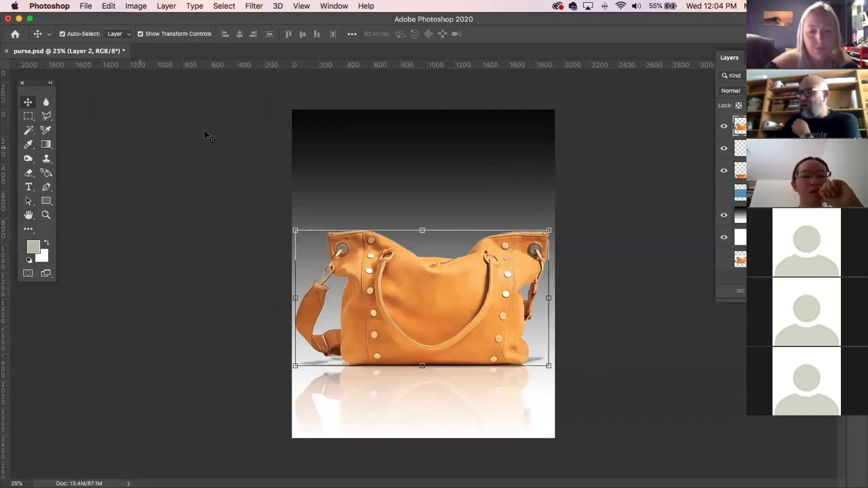
click(254, 6)
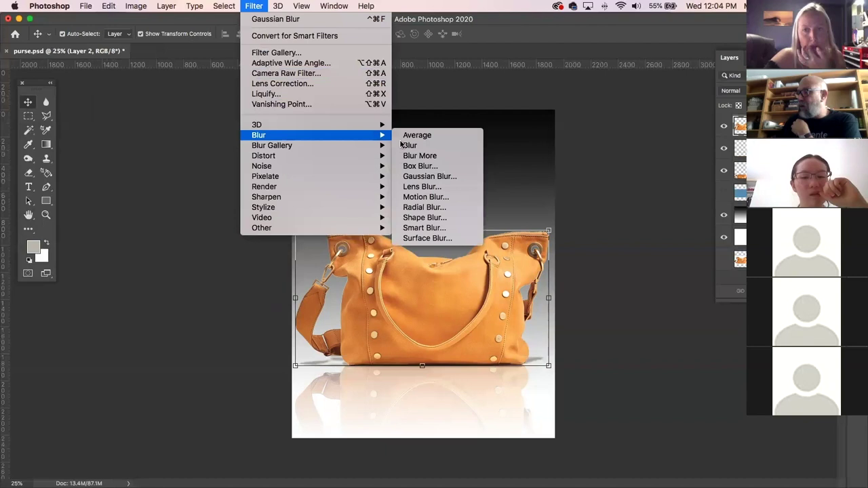
click(442, 182)
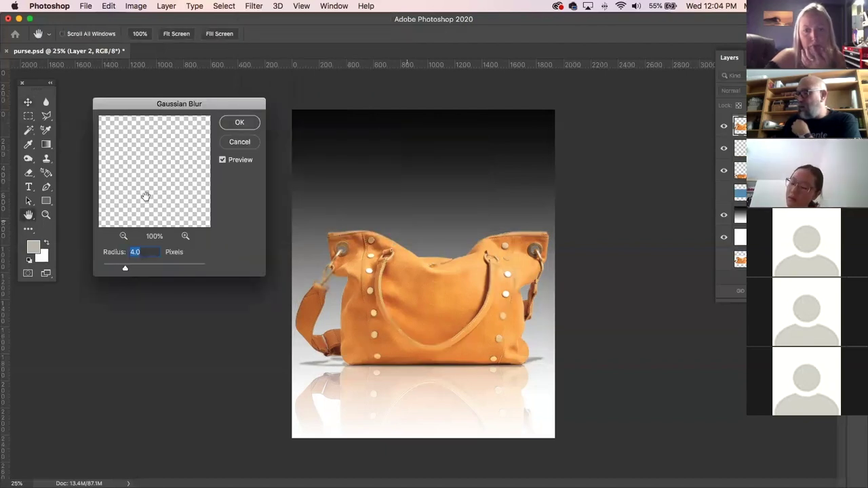
mouse_move(134, 271)
mouse_down()
mouse_move(174, 267)
mouse_move(142, 266)
mouse_up()
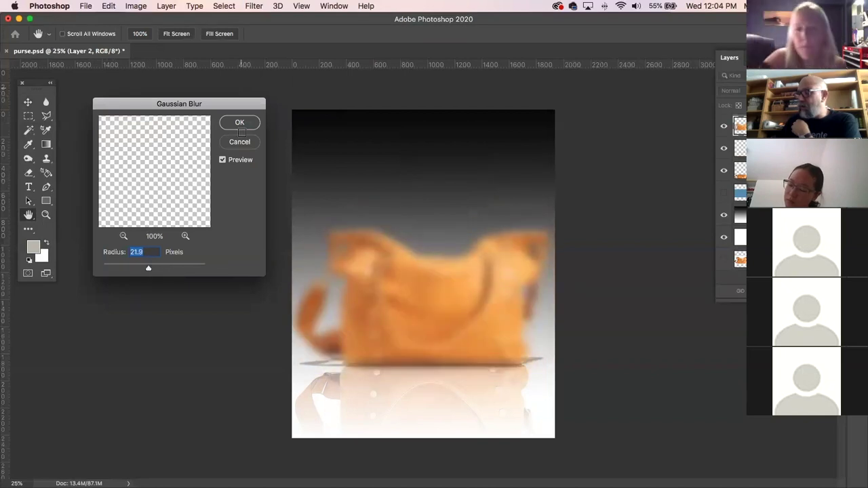
click(239, 142)
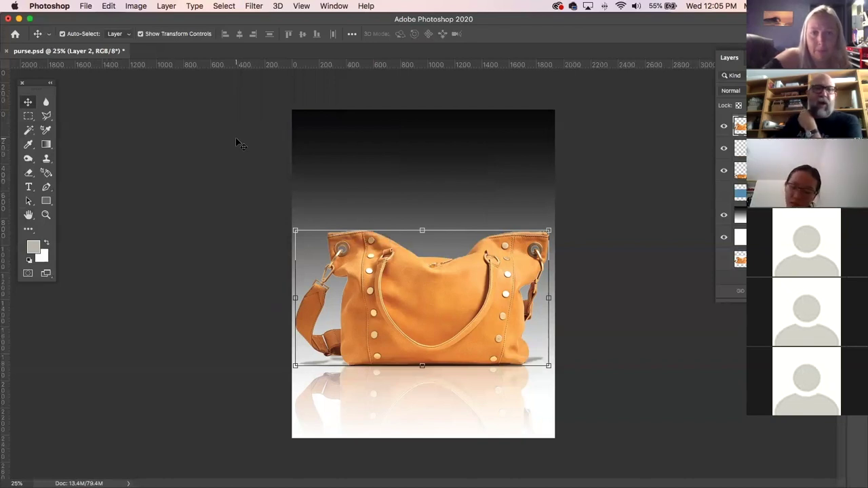
click(230, 141)
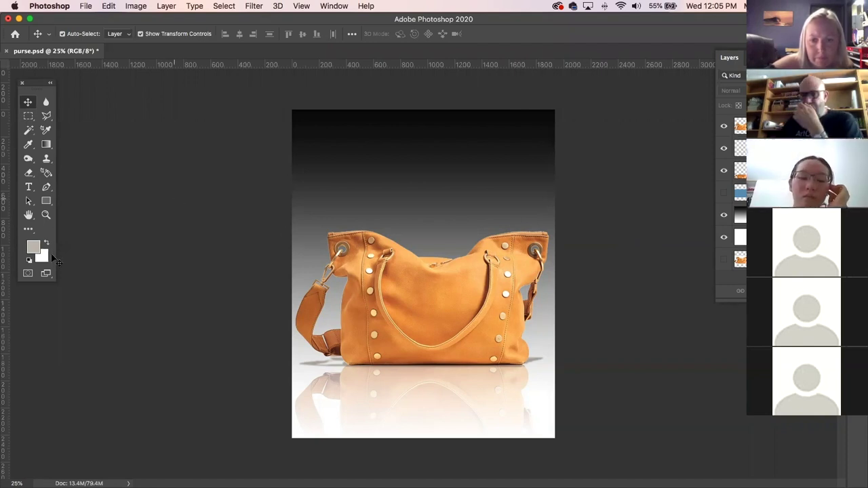
Switch to Chrome, view the Wall-E and vehicle prototype images in the Drawing on Experience gallery, close the enlarged image and minimize the browser
key(super+Tab)
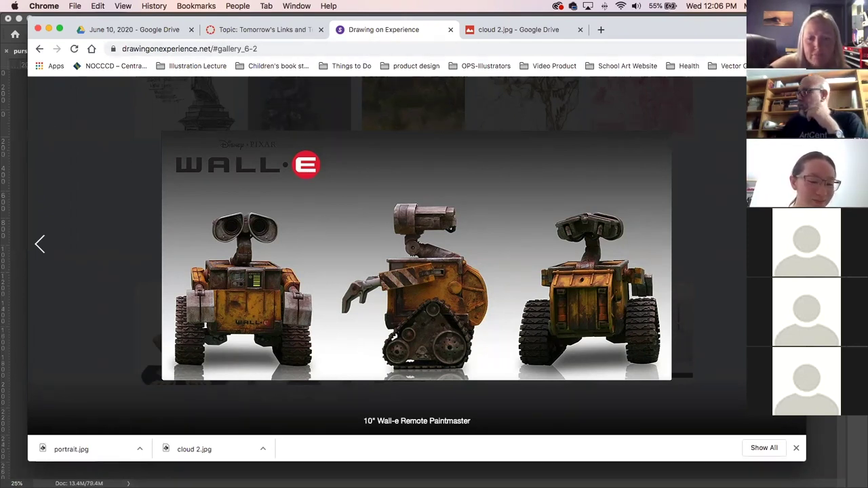
drag(733, 28, 677, 39)
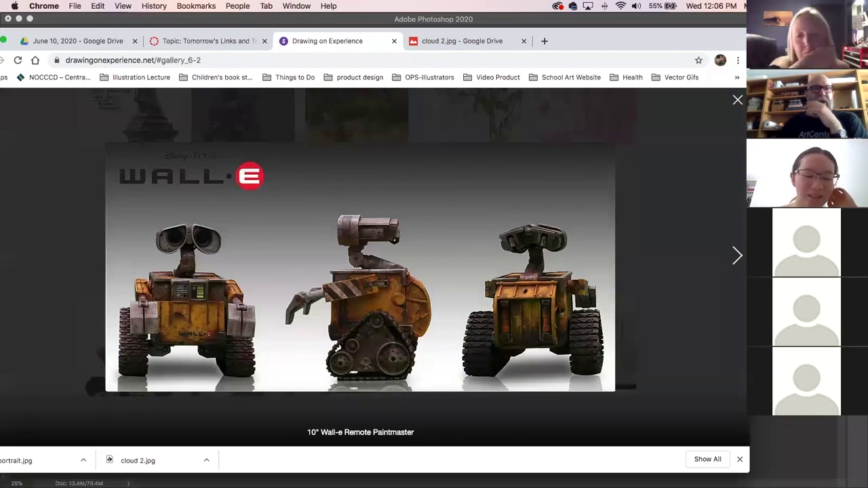
key(super+Tab)
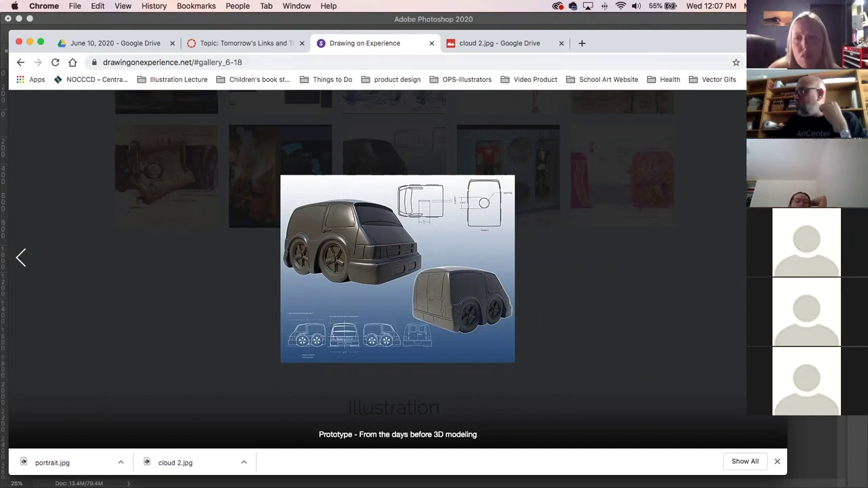
key(Escape)
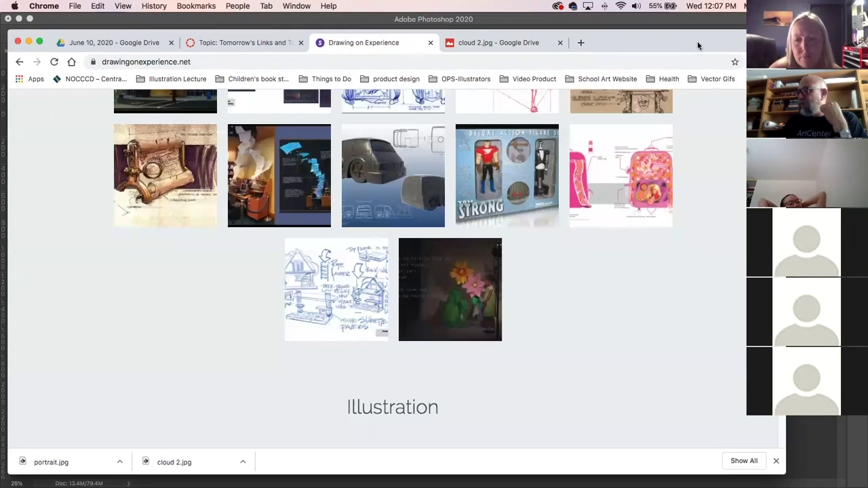
drag(698, 41, 510, 45)
key(super+m)
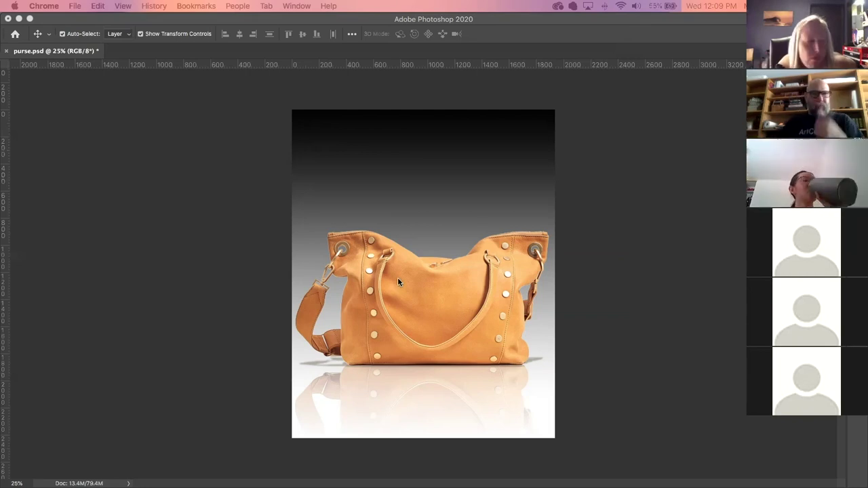
Close purse.psd without saving its changes
click(8, 53)
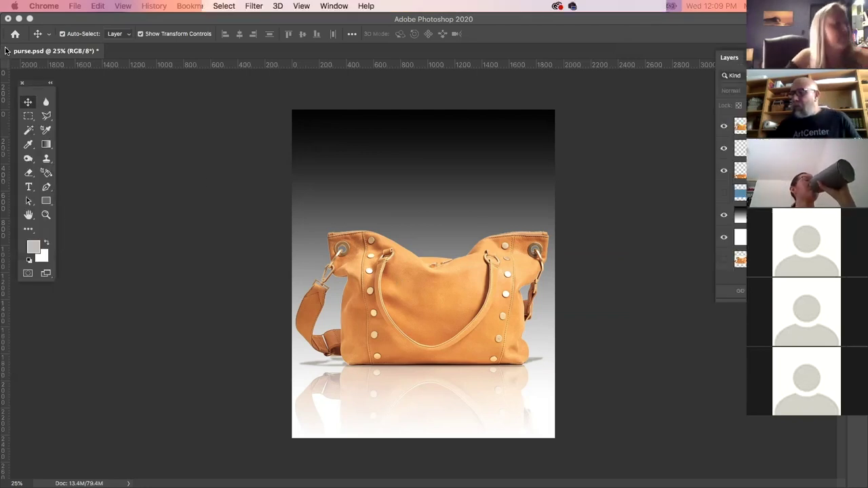
click(8, 53)
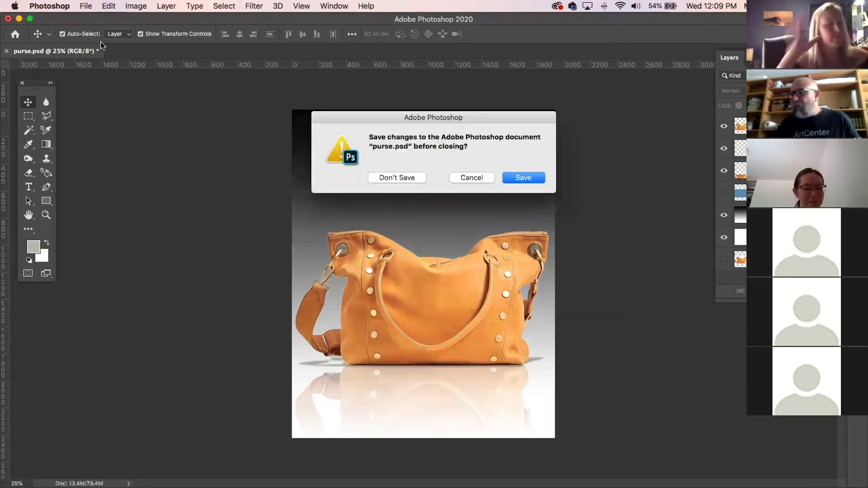
click(392, 177)
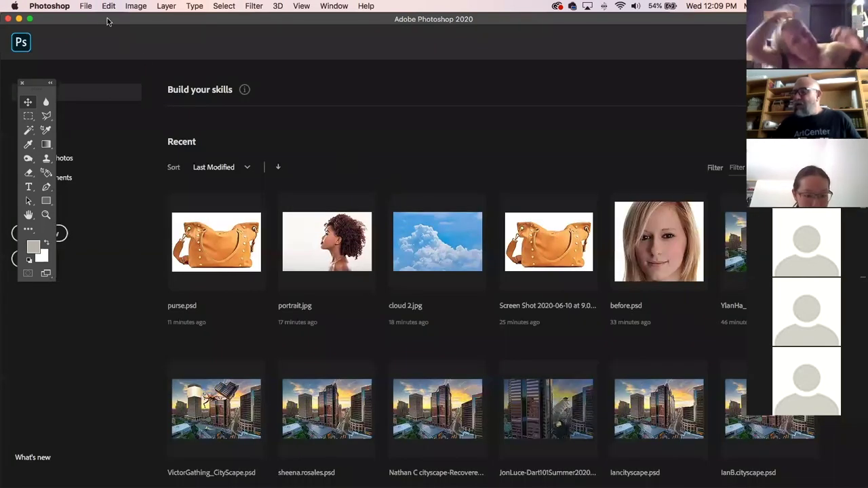
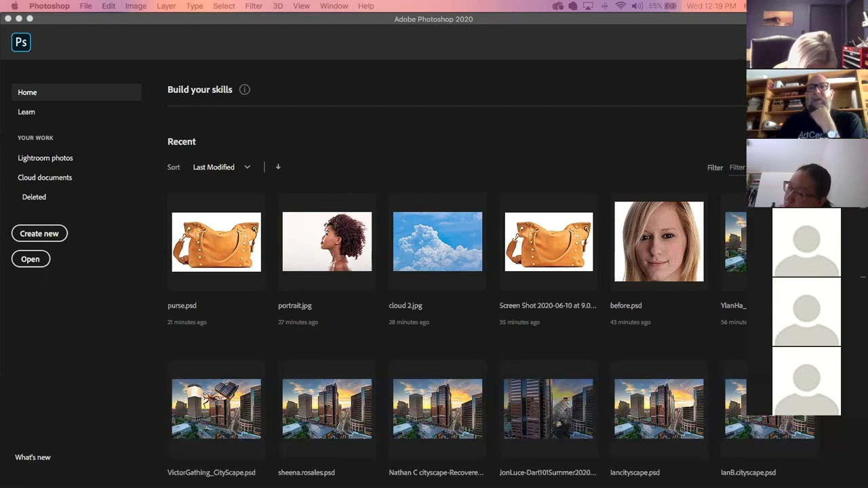
Switch to Chrome and preview the art center industrial design results showing transportation design, the graduate program video, the full-scale mock-up and product sketches
key(super+Tab)
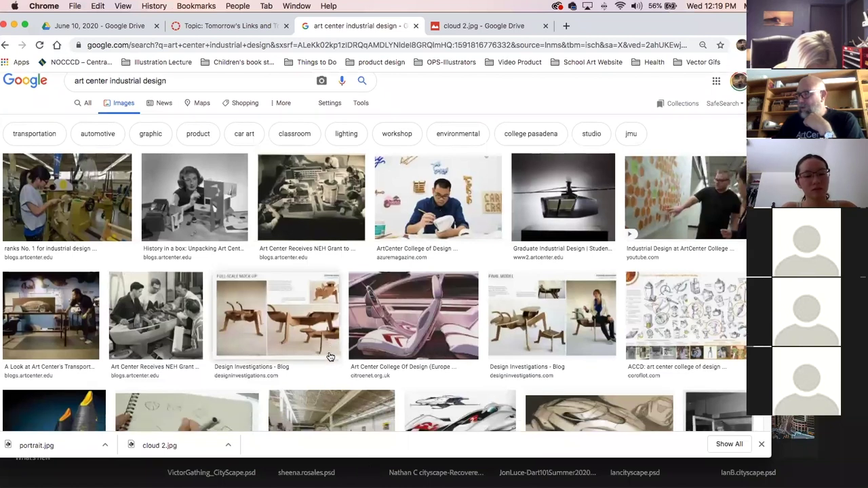
click(65, 313)
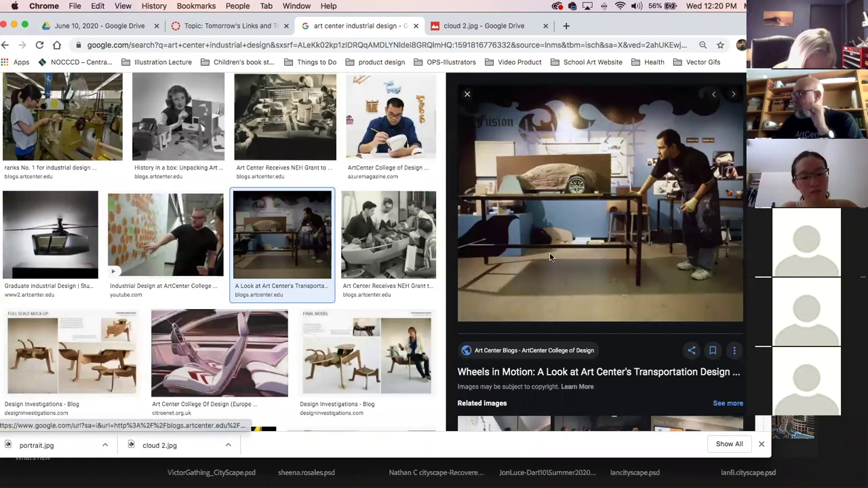
click(194, 258)
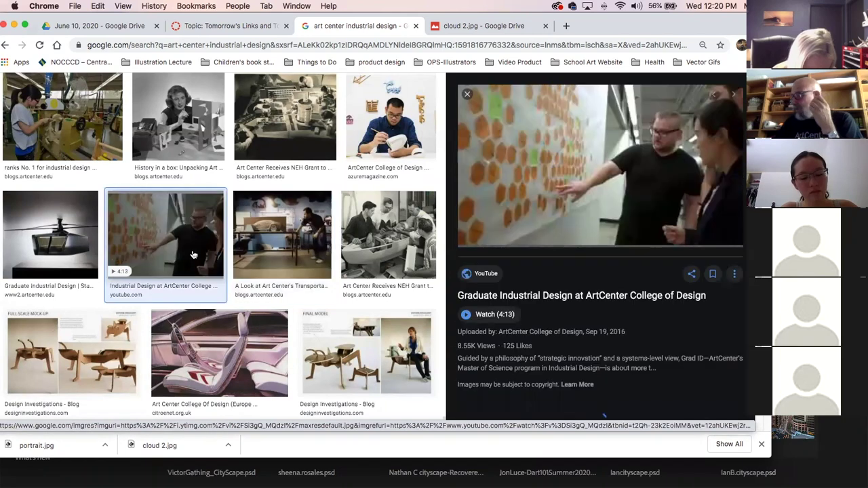
click(70, 351)
scroll(182, 351, down, 3)
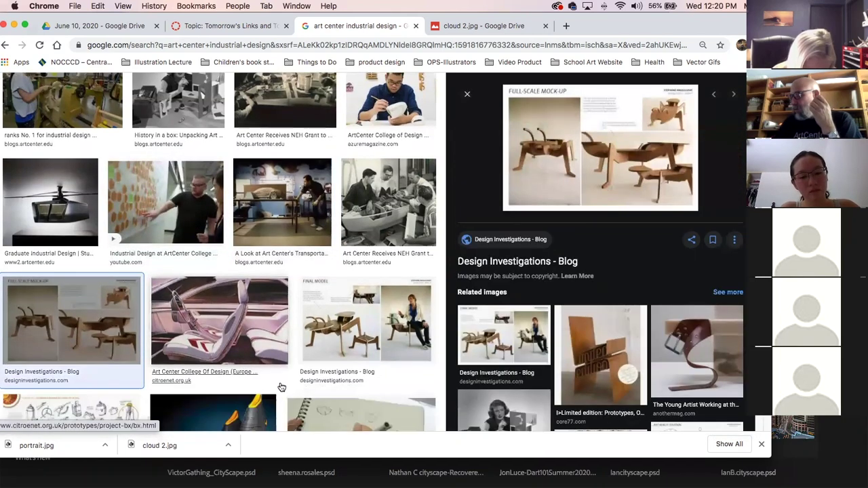
click(115, 352)
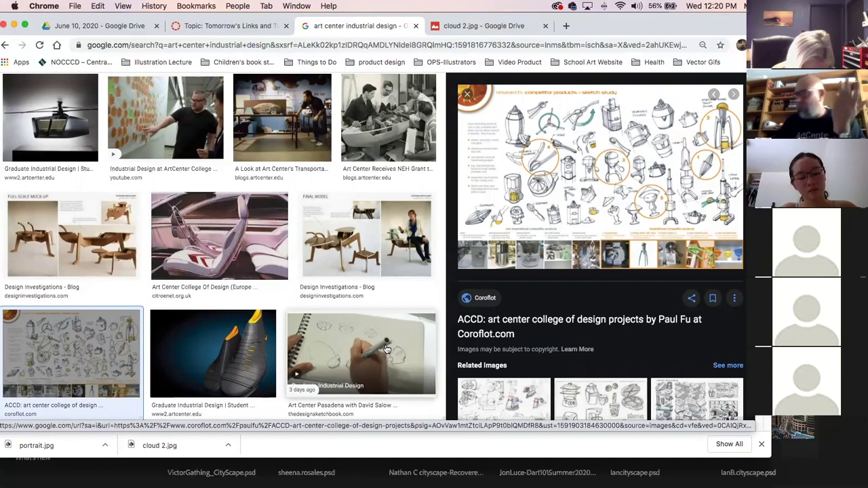
Preview the concept vehicle sketches among the image results, including related car design sketches and the red and white Art Center transportation design
scroll(383, 349, down, 5)
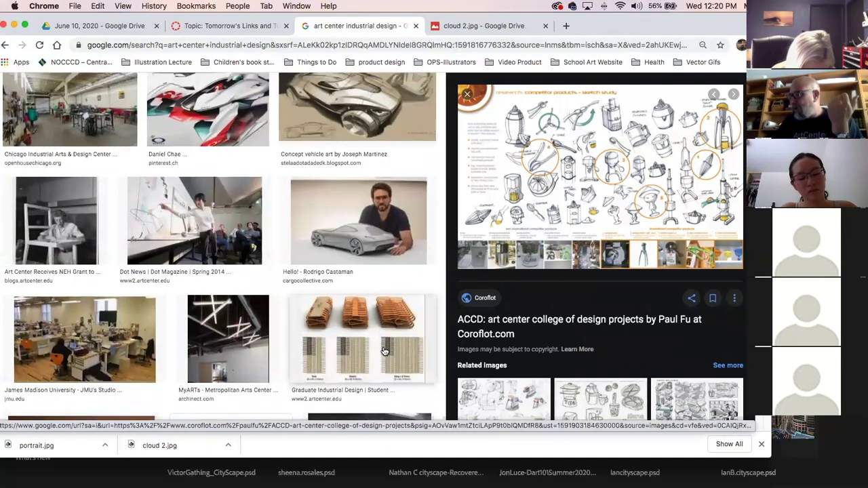
scroll(380, 176, up, 3)
click(371, 152)
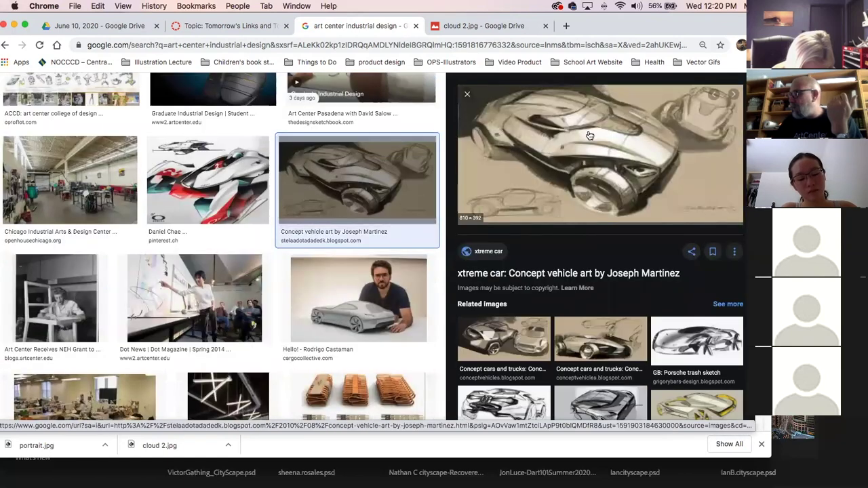
click(590, 346)
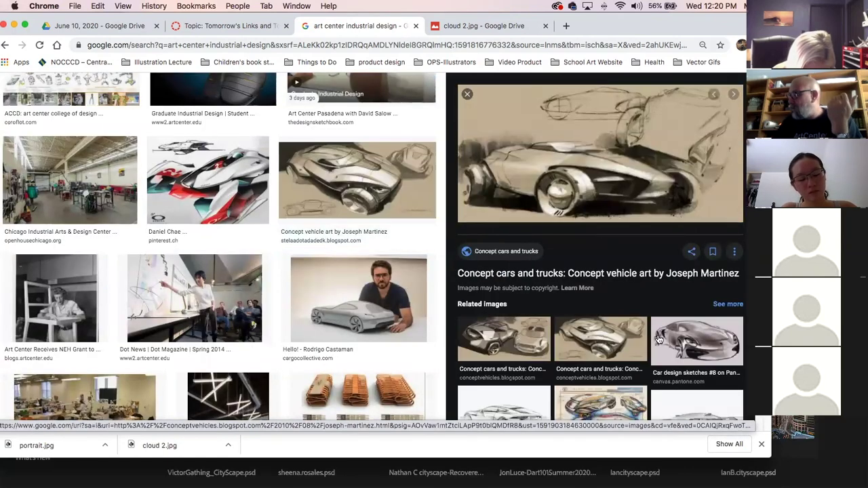
click(684, 343)
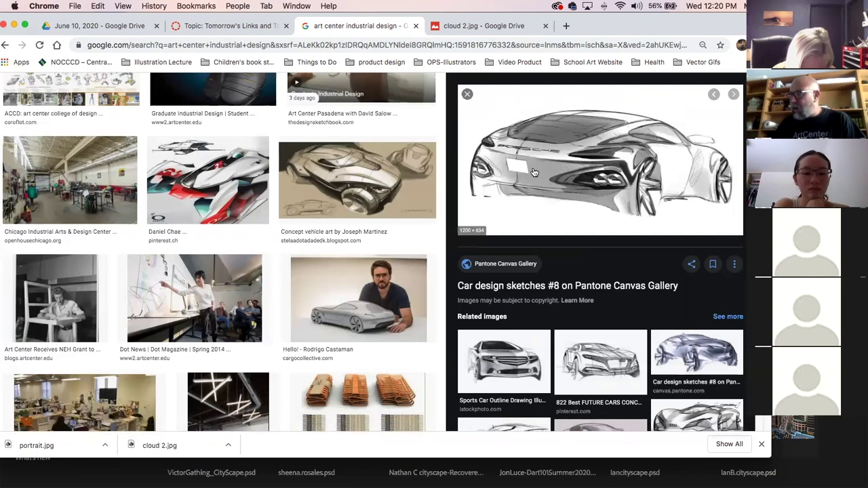
click(239, 178)
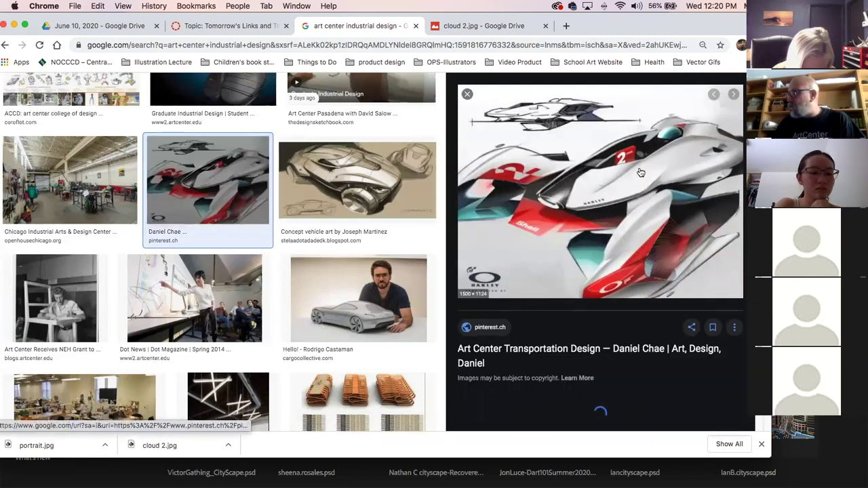
Examine the results for the grey car model, military vehicle sketches, ant bench ideation, and the Art Center College Of Design Project BX drawing
click(313, 312)
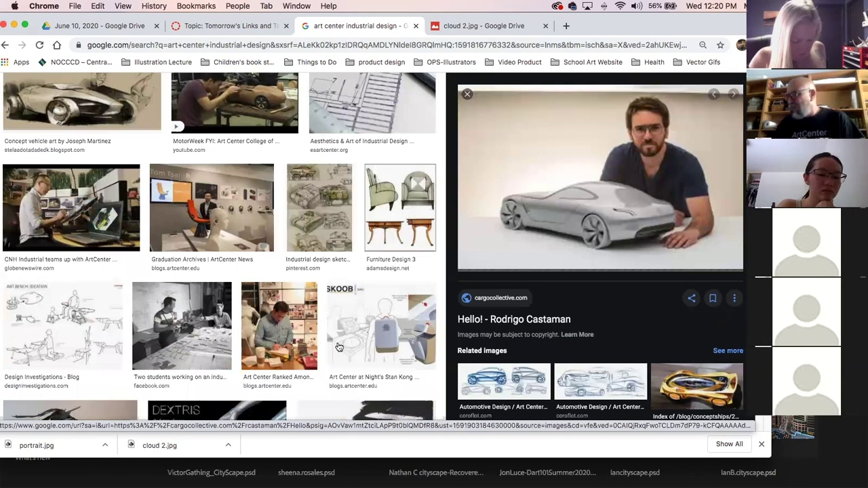
scroll(340, 348, down, 2)
click(328, 148)
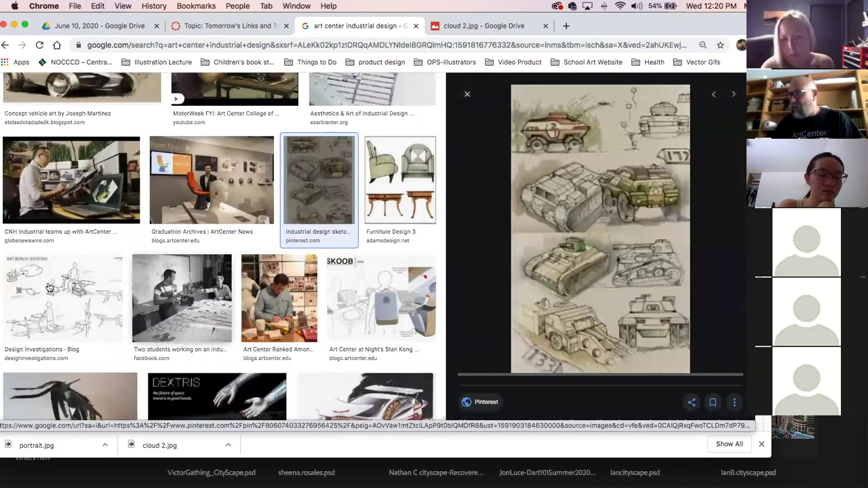
click(49, 288)
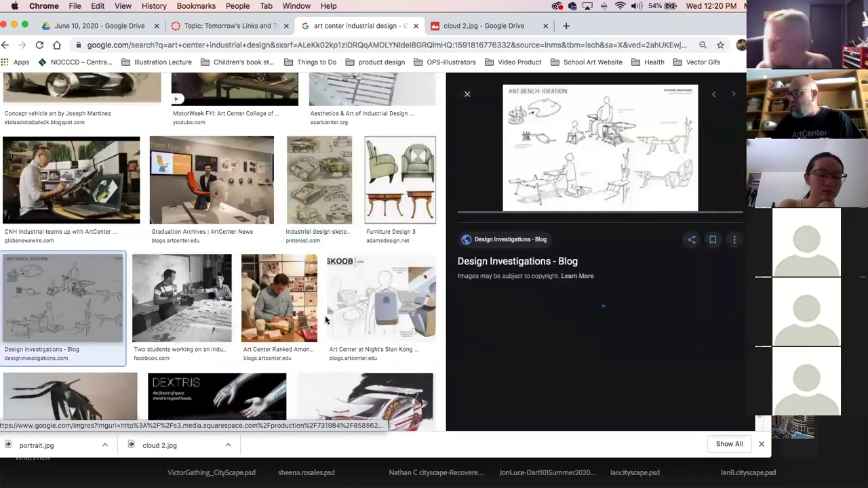
scroll(369, 330, down, 5)
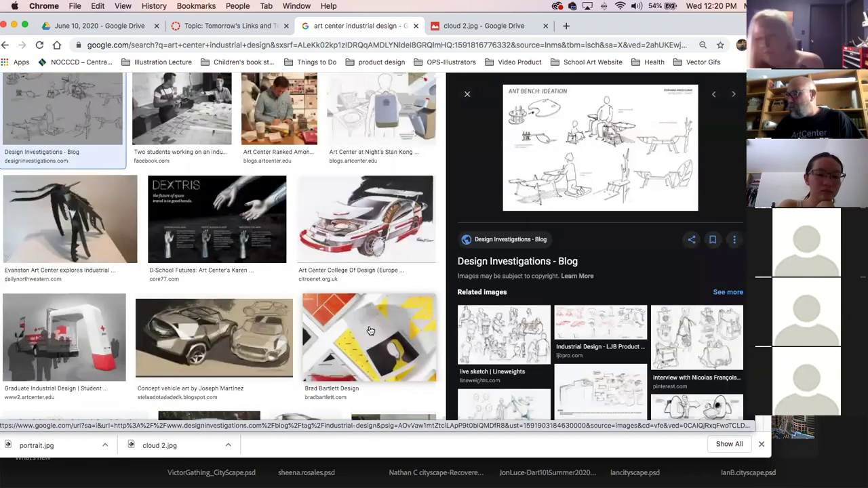
click(253, 313)
click(392, 214)
scroll(239, 310, down, 5)
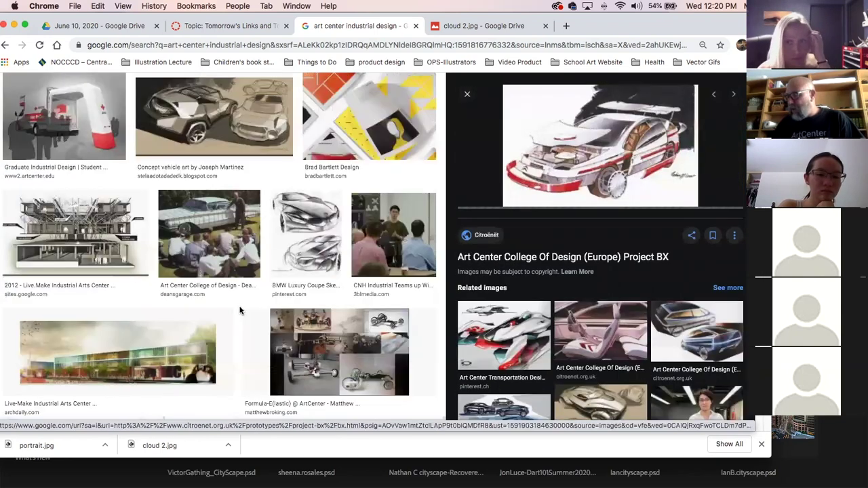
Preview the Tesla center console sketches and the related Tesla exotic project sketch, and return to the start of the image results
scroll(240, 311, down, 2)
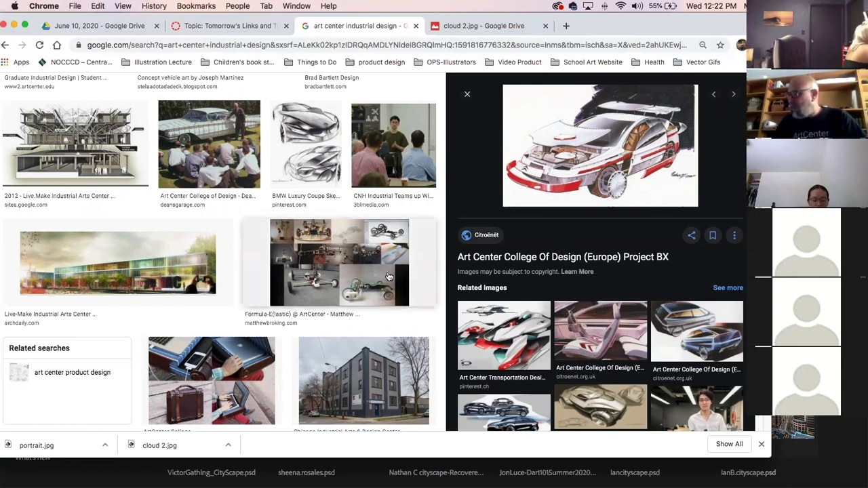
scroll(221, 269, down, 3)
scroll(222, 269, down, 5)
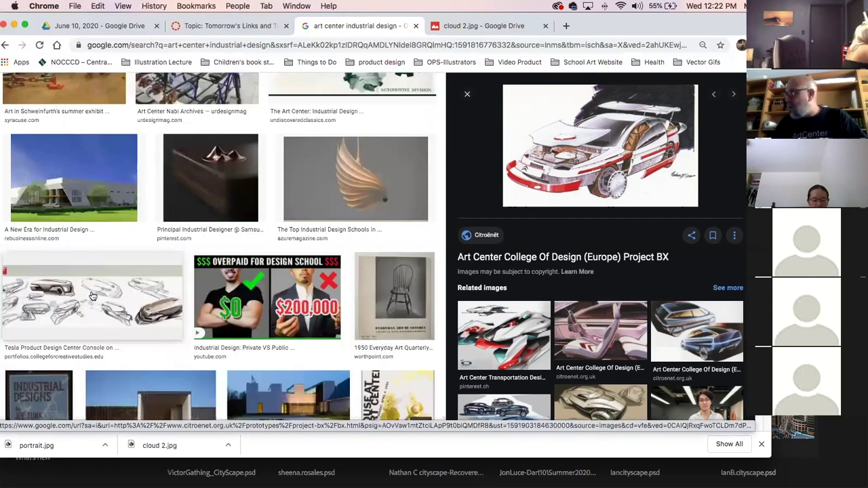
click(93, 295)
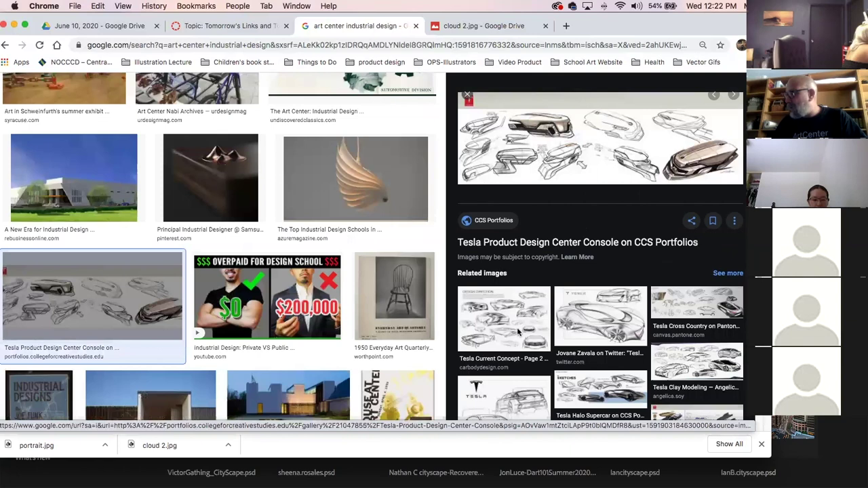
click(589, 357)
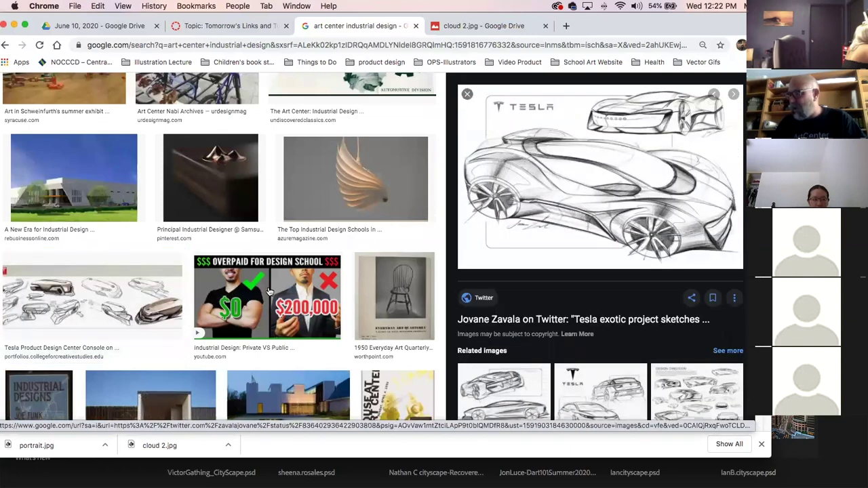
scroll(268, 291, down, 5)
scroll(270, 273, up, 10)
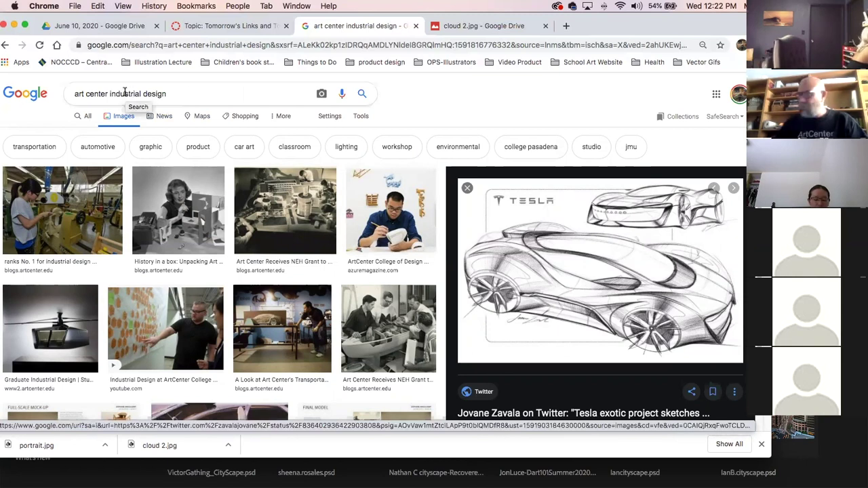
Shift the browser window with the art center image results aside, and minimize it to reveal the Photoshop home screen
drag(726, 27, 771, 27)
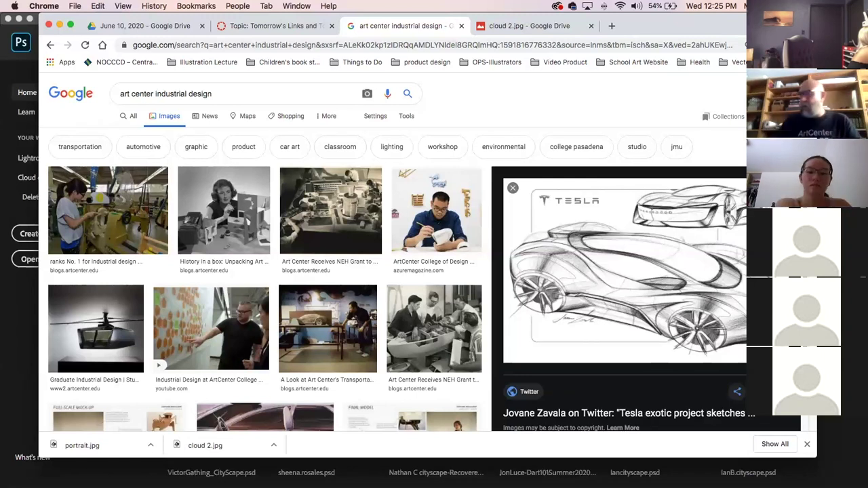
click(60, 25)
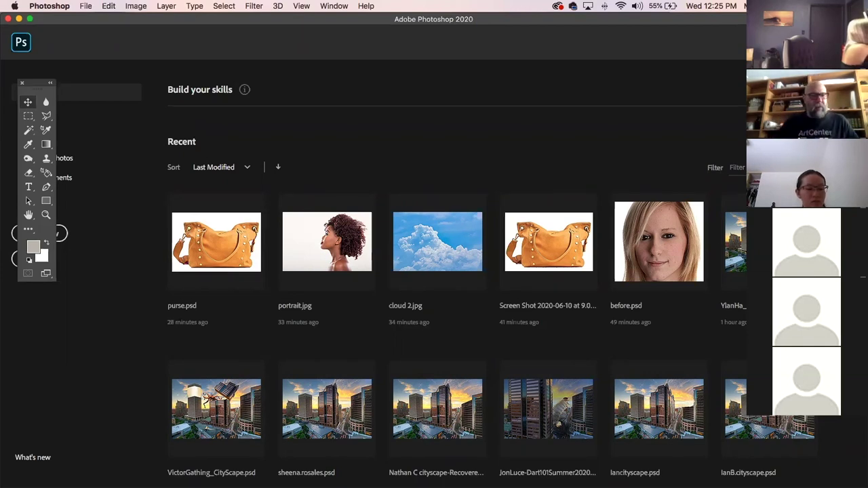
Switch back to Chrome and examine the Instagram post of in-process 3D doll models, including the Beast, castle and head sculpts
key(super+Tab)
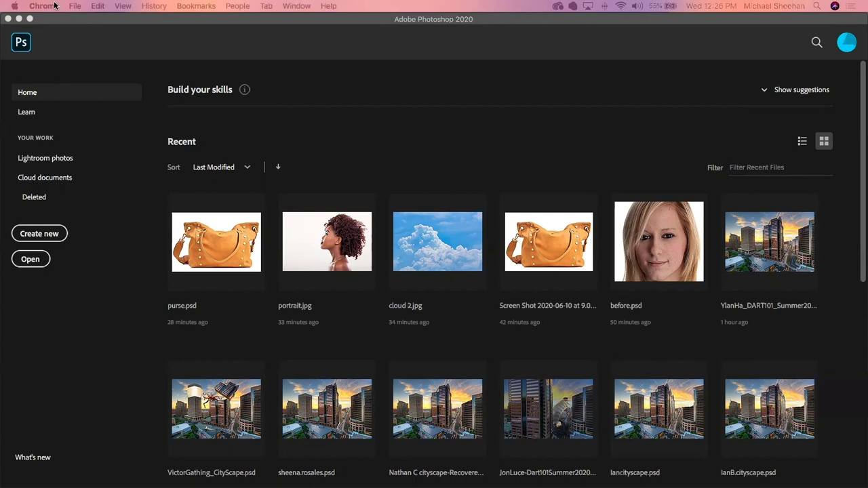
drag(2, 115, 652, 2)
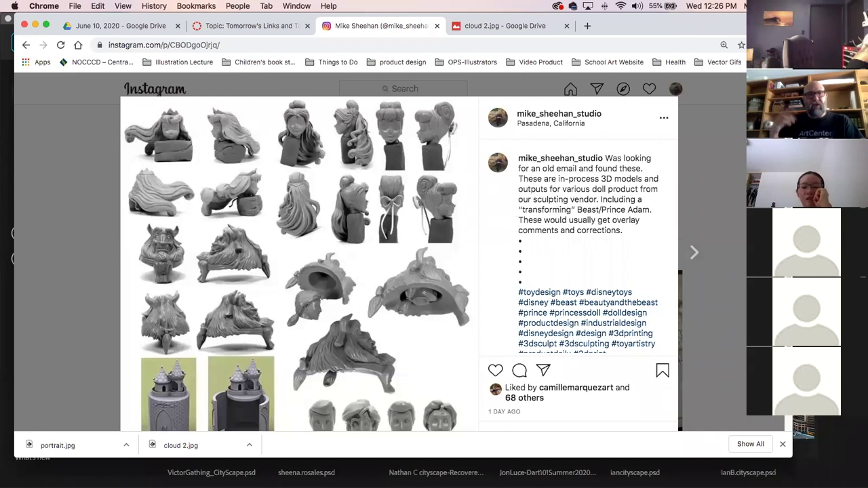
scroll(241, 380, down, 1)
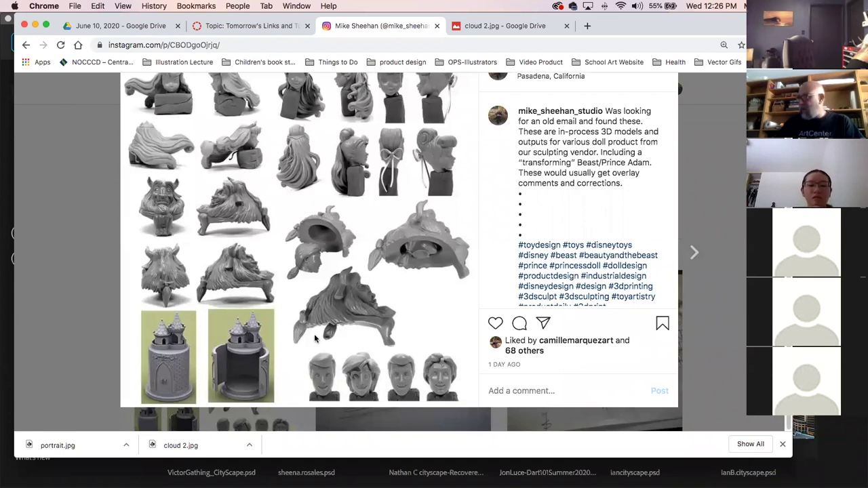
scroll(404, 225, up, 1)
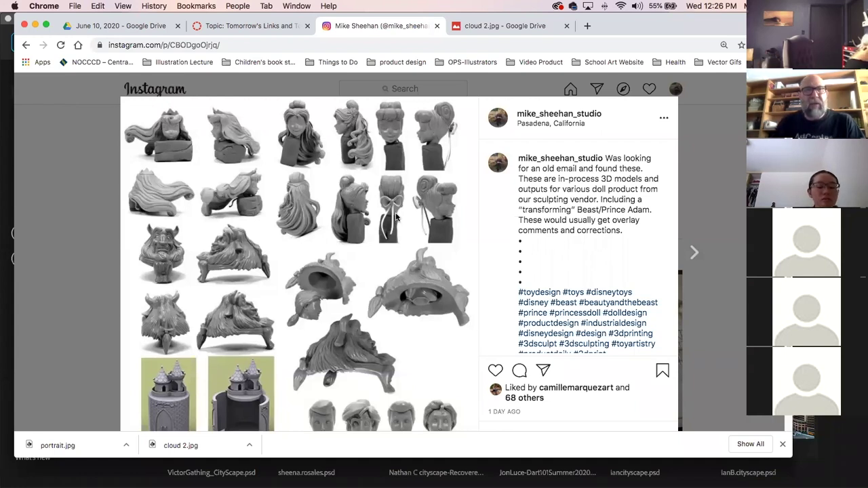
scroll(391, 221, down, 1)
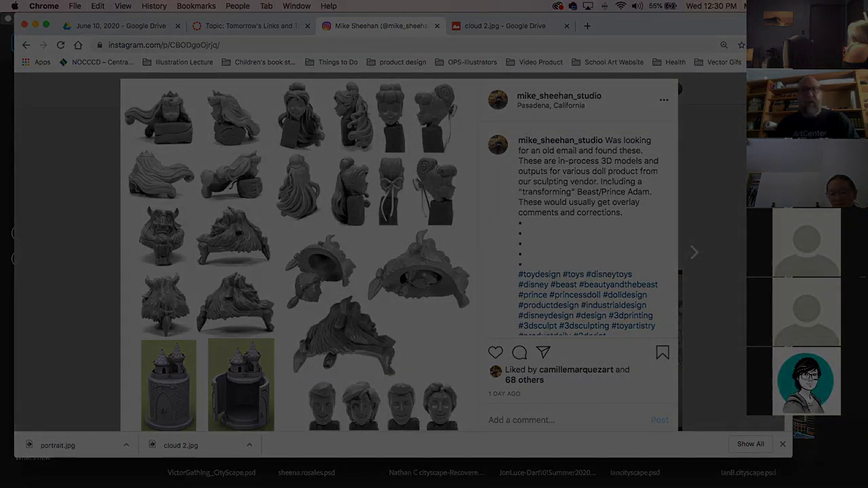
Bring up the options for ending or leaving the video meeting
key(super+w)
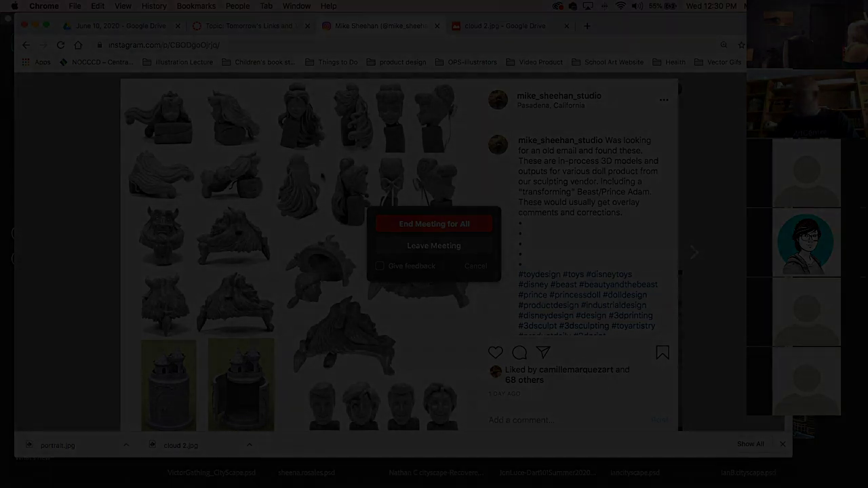